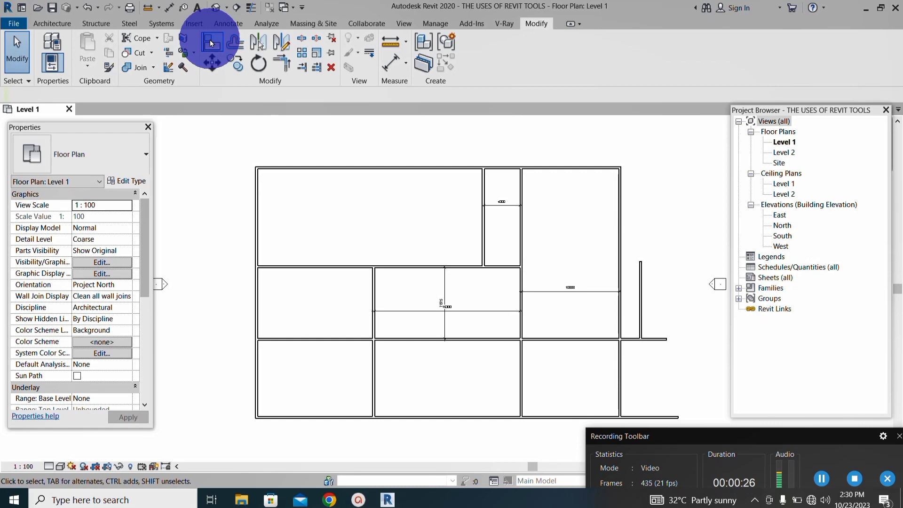
Step: Align the freestanding vertical wall east of the building with the free end of the middle horizontal wall so they form a corner
click(211, 43)
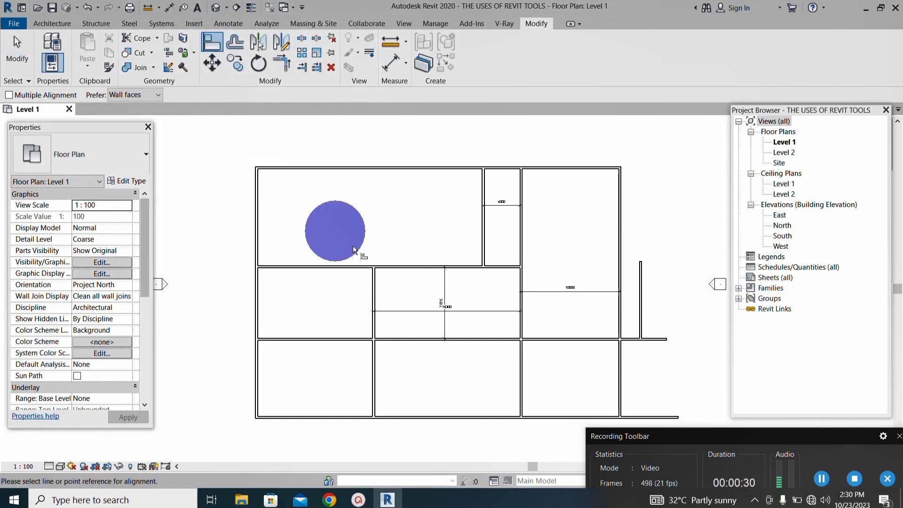
scroll(645, 358, up, 5)
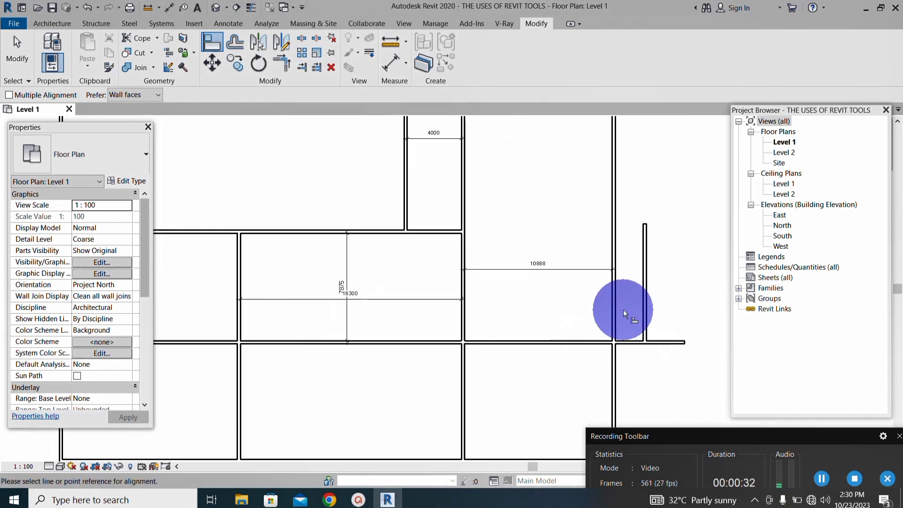
scroll(514, 258, down, 6)
scroll(590, 316, up, 4)
scroll(602, 301, up, 4)
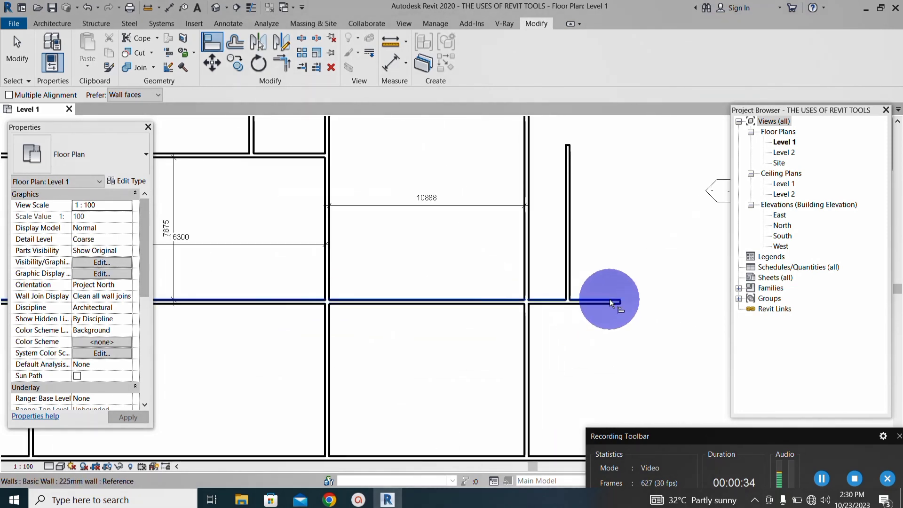
scroll(614, 309, down, 3)
scroll(573, 330, up, 2)
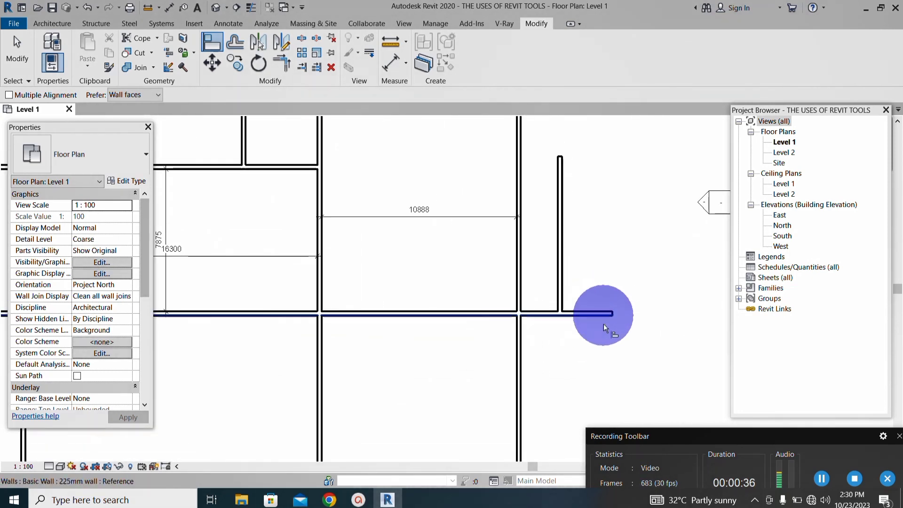
scroll(603, 323, up, 2)
scroll(608, 321, up, 2)
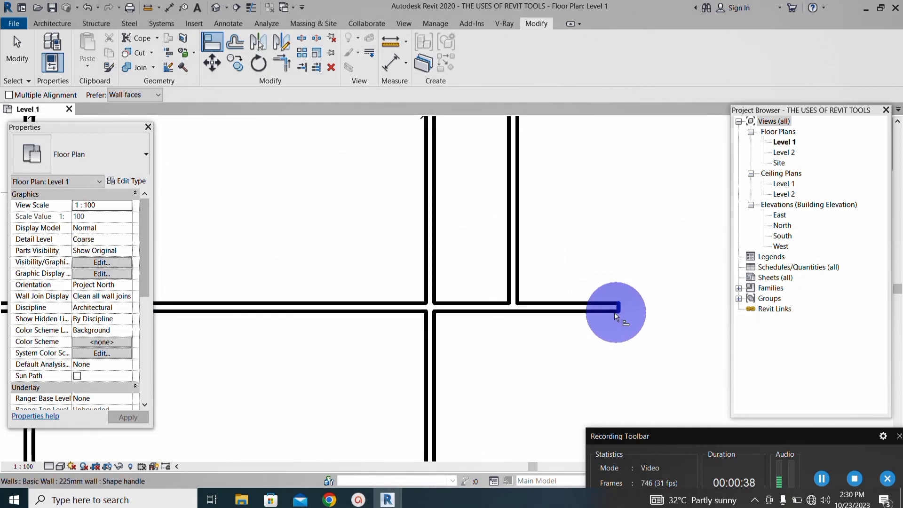
scroll(595, 311, down, 3)
scroll(605, 314, up, 2)
scroll(609, 303, up, 3)
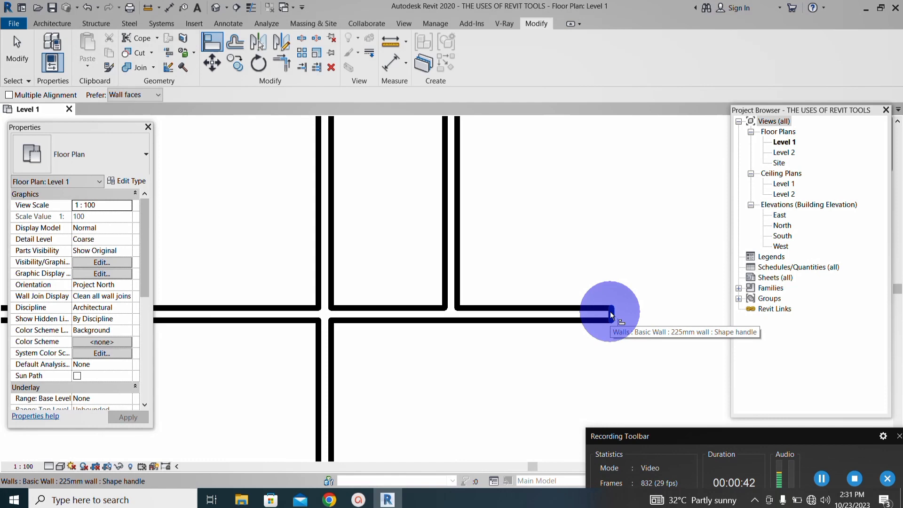
click(611, 311)
scroll(421, 299, up, 1)
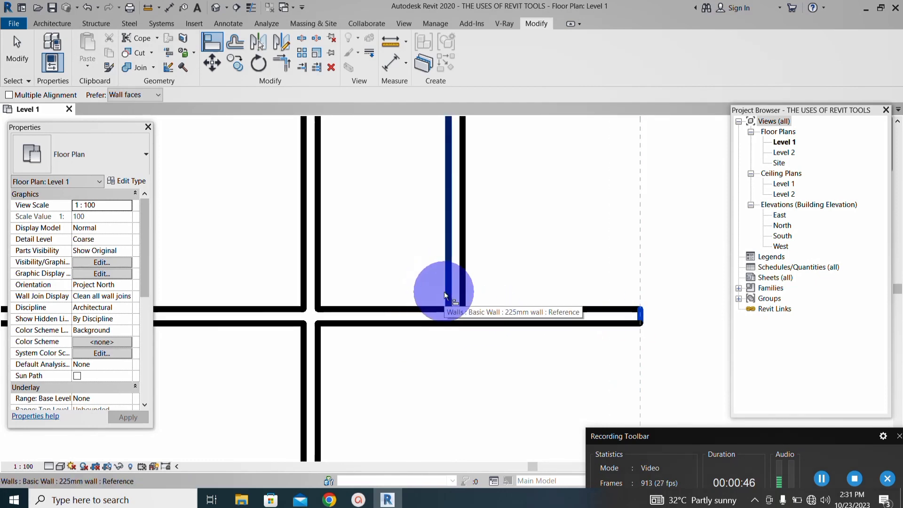
scroll(453, 254, down, 1)
scroll(445, 188, up, 1)
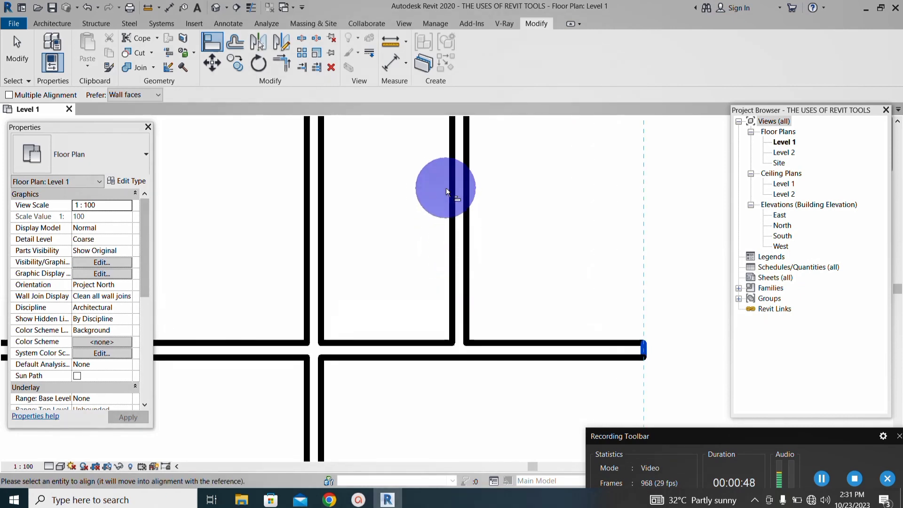
click(450, 294)
scroll(452, 311, down, 2)
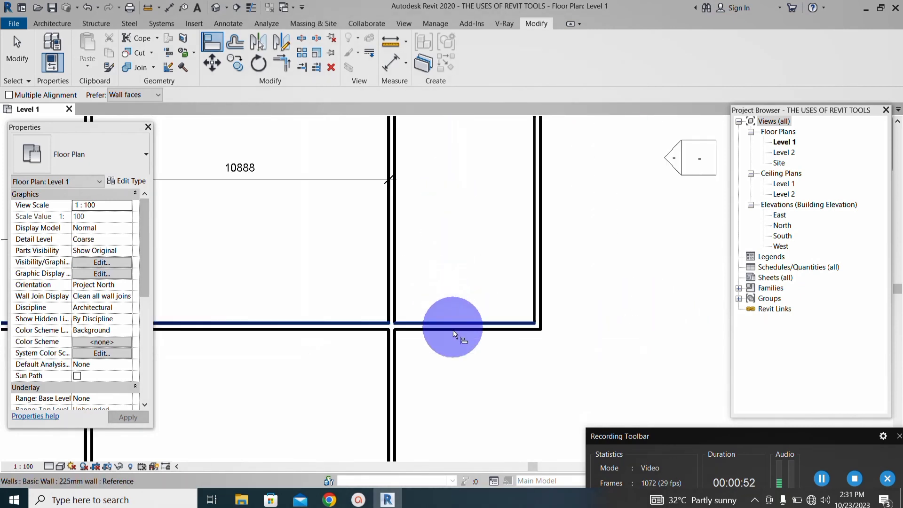
Step: Align the overhanging east end of the bottom horizontal wall with the outer face of the main building's east wall
scroll(453, 329, down, 4)
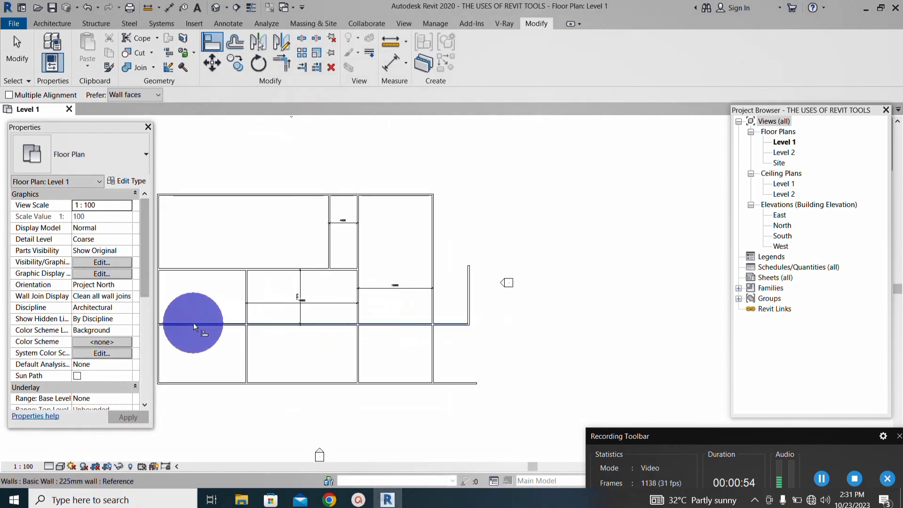
scroll(288, 326, down, 2)
scroll(182, 334, up, 4)
scroll(525, 345, down, 3)
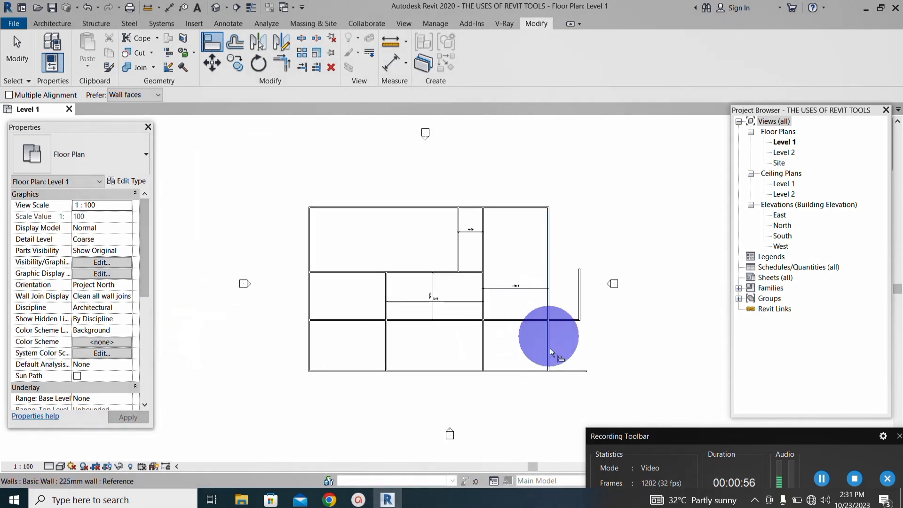
scroll(550, 350, up, 4)
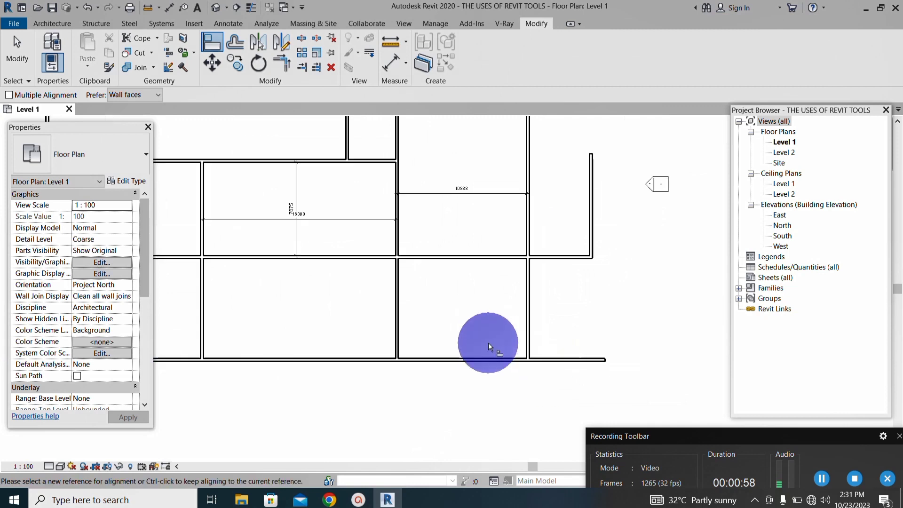
scroll(568, 360, up, 1)
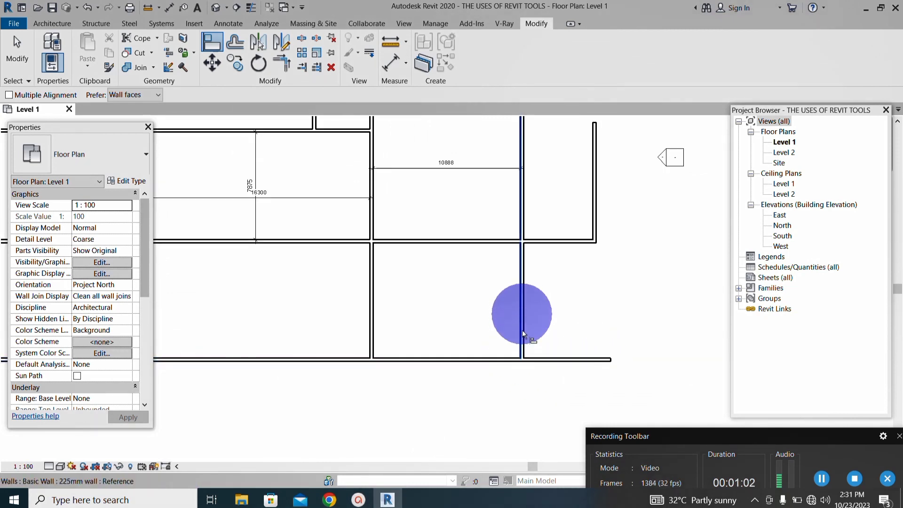
scroll(511, 366, up, 2)
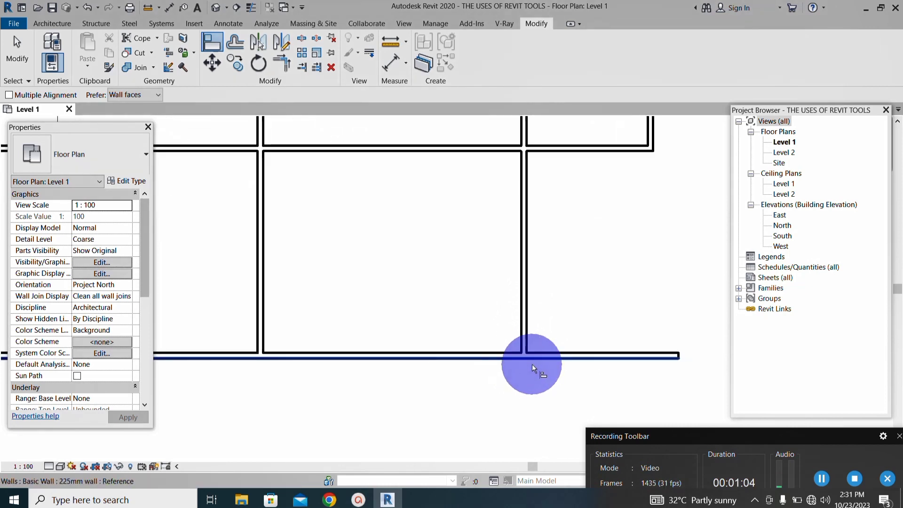
scroll(498, 356, down, 2)
scroll(565, 359, up, 2)
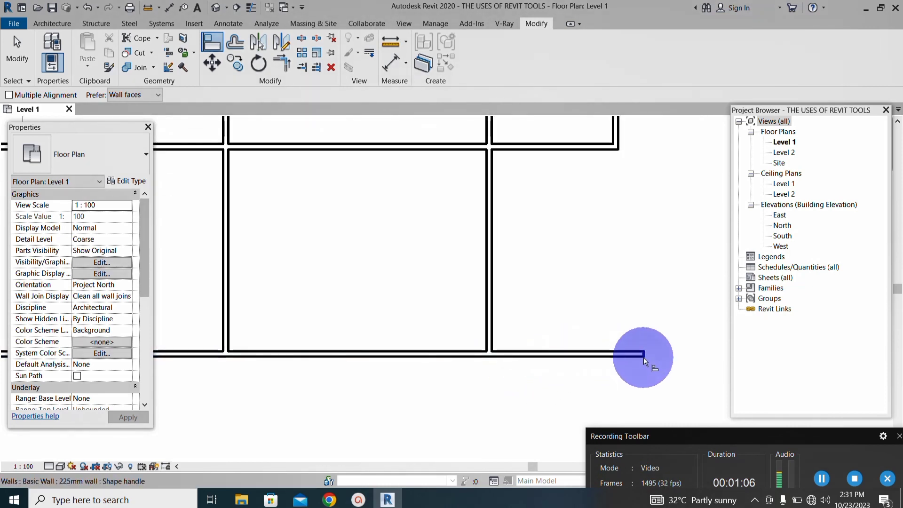
scroll(489, 353, up, 2)
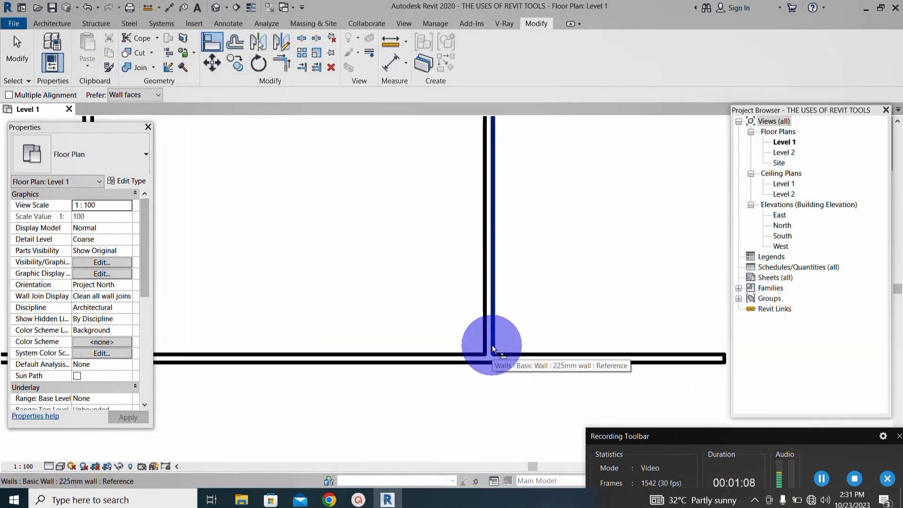
scroll(576, 336, down, 1)
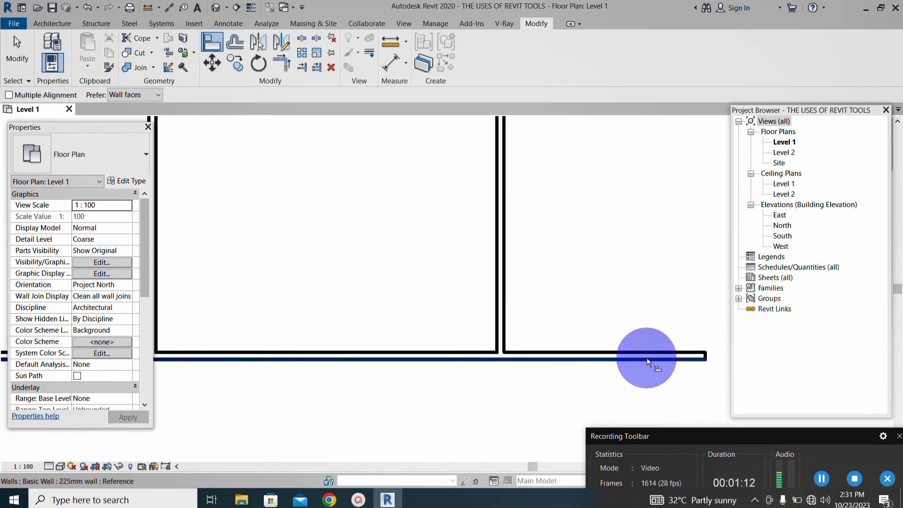
click(673, 358)
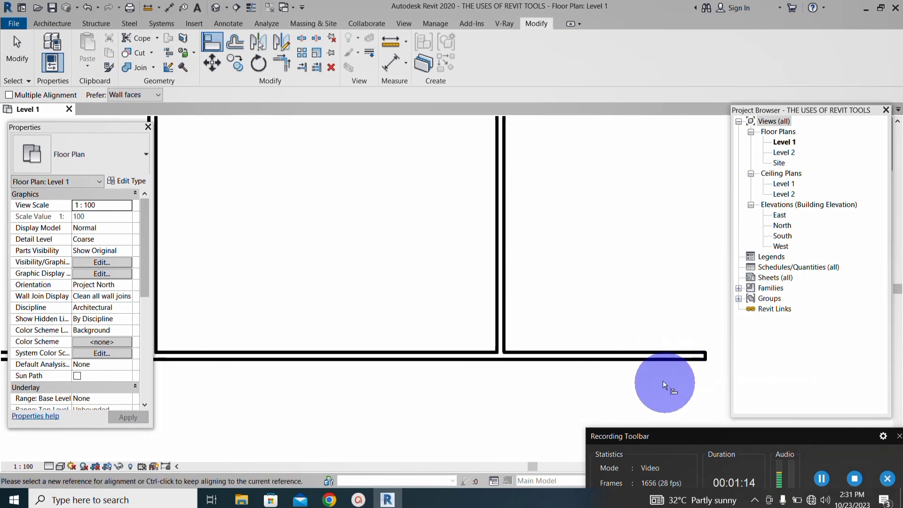
click(496, 330)
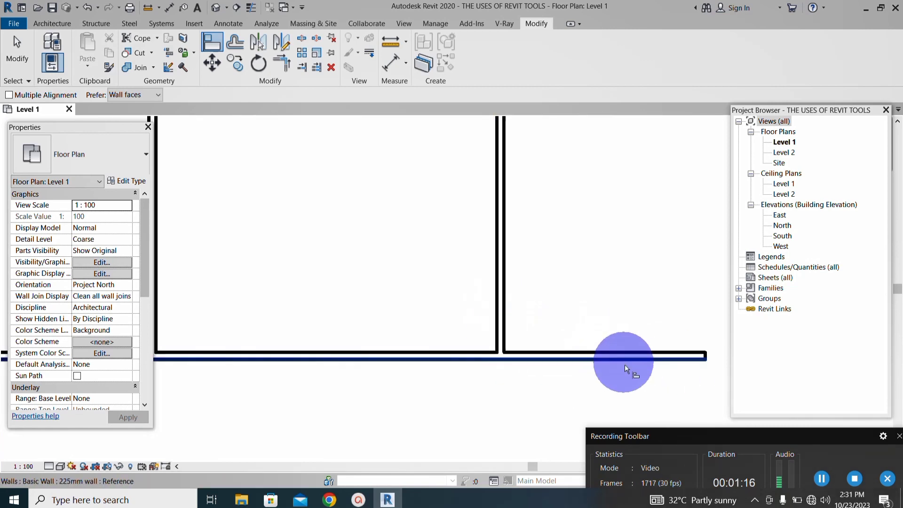
scroll(580, 378, down, 2)
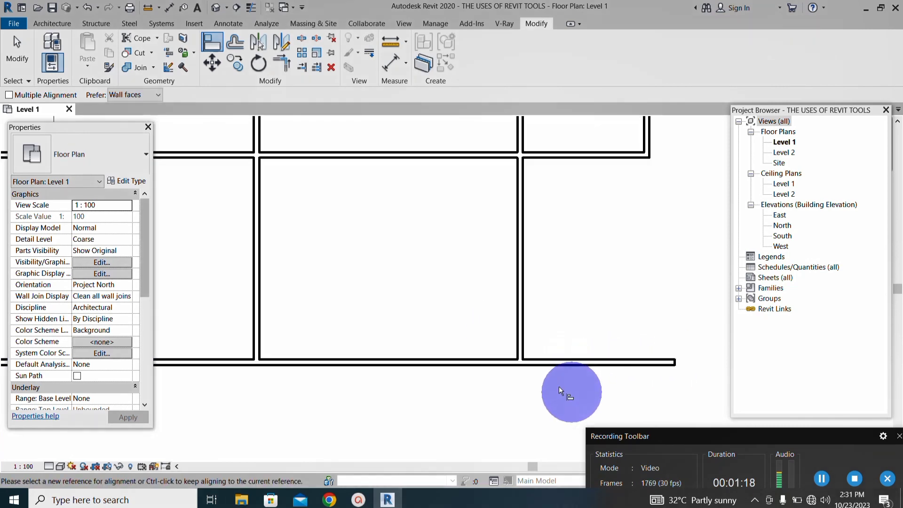
scroll(532, 363, up, 3)
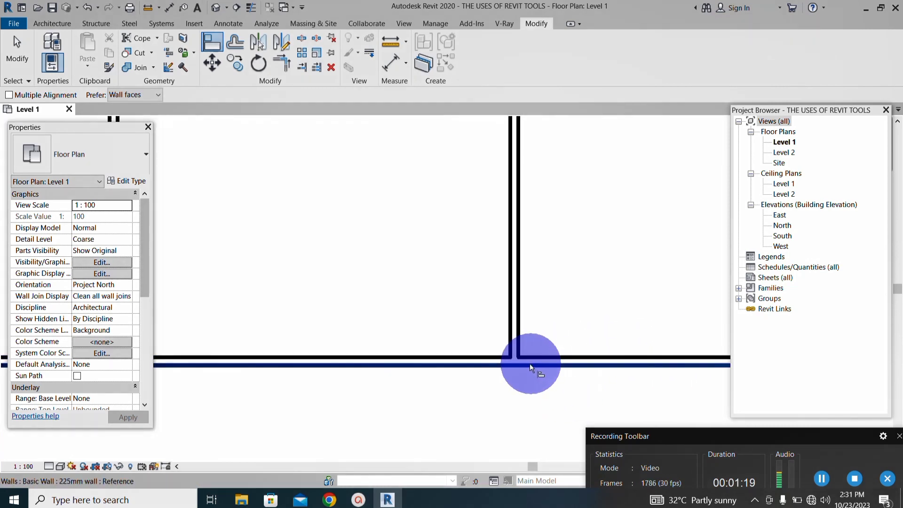
click(518, 339)
scroll(518, 339, down, 3)
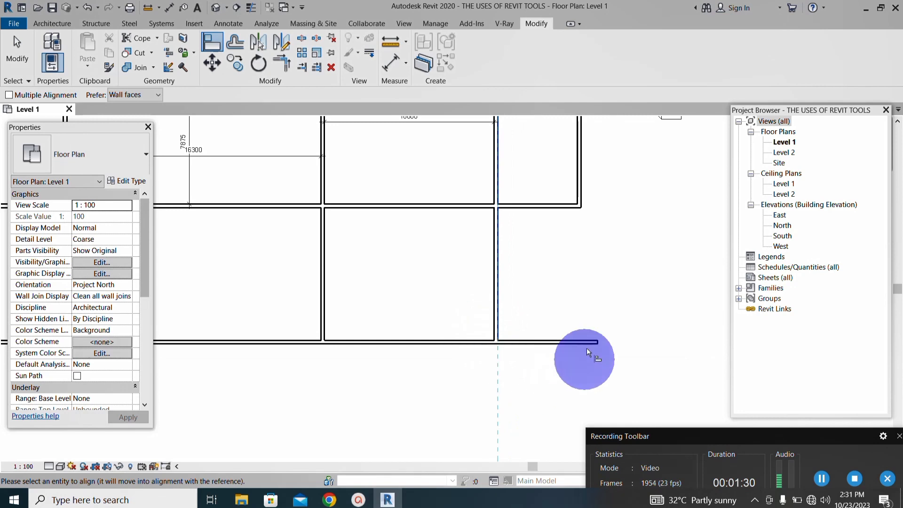
scroll(586, 348, up, 2)
scroll(604, 353, up, 3)
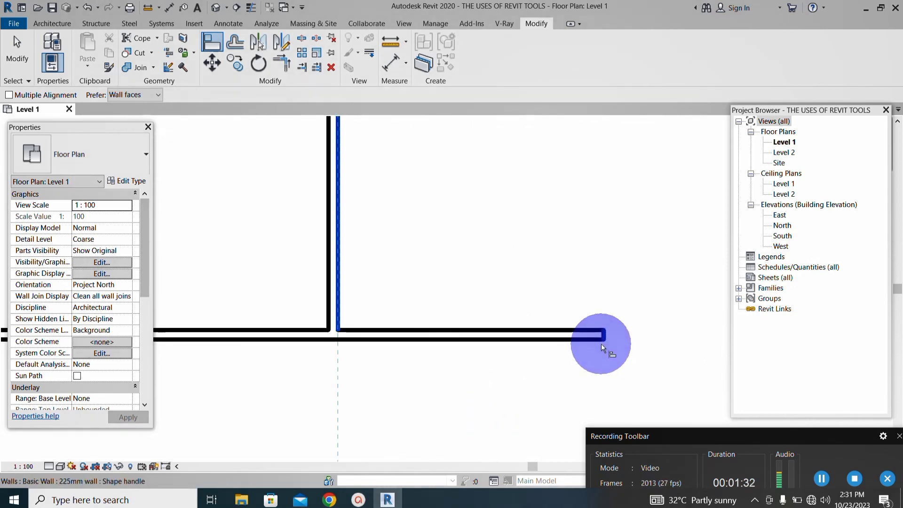
click(602, 336)
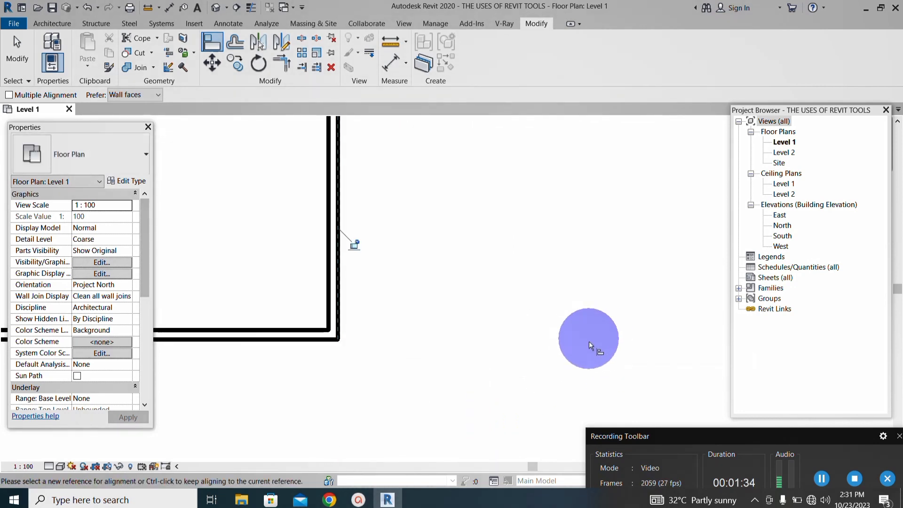
scroll(589, 341, down, 2)
scroll(581, 344, down, 1)
scroll(579, 355, down, 3)
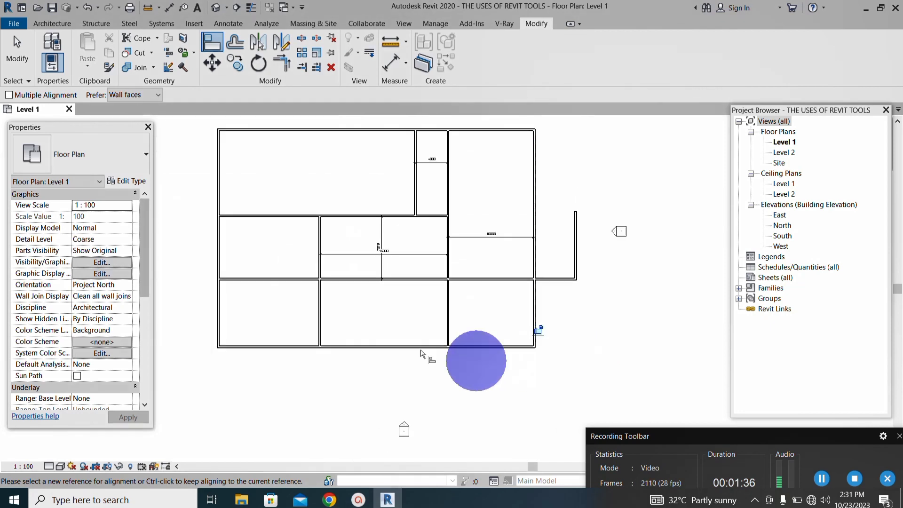
scroll(243, 133, up, 2)
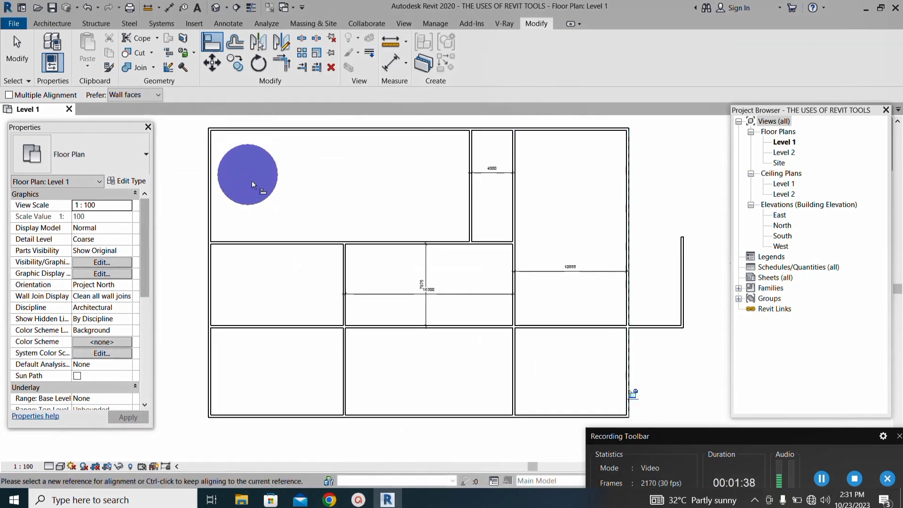
click(818, 478)
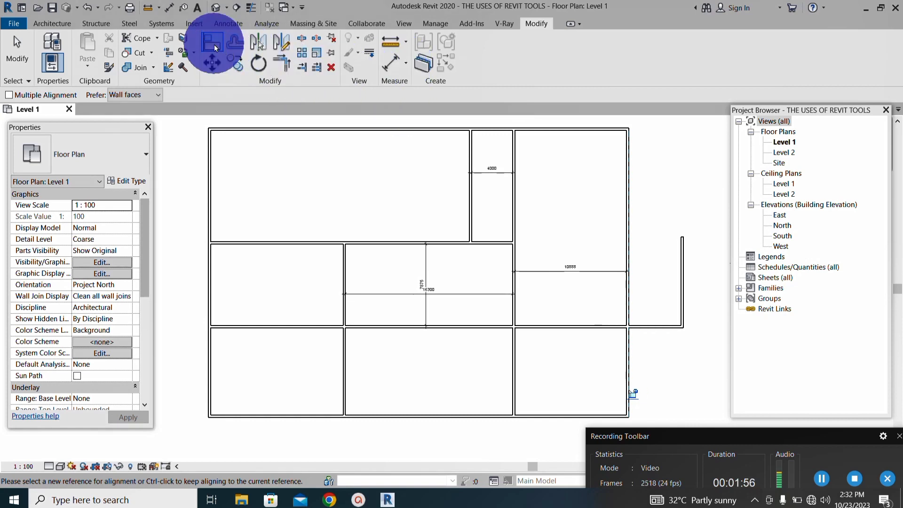
Step: Start the Aligned Dimension tool and bring up its wall reference options for the west room of the middle row
click(405, 65)
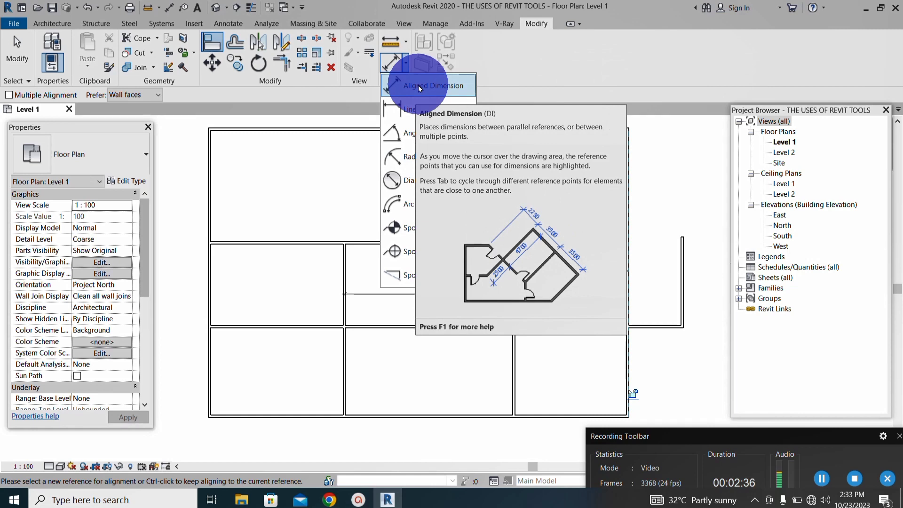
click(419, 86)
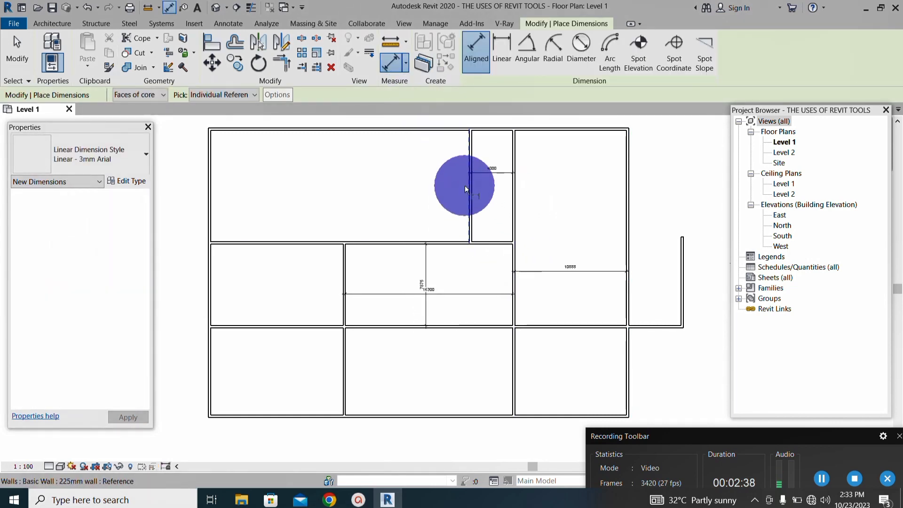
scroll(464, 186, down, 2)
scroll(512, 177, up, 2)
scroll(577, 194, up, 1)
scroll(506, 206, down, 1)
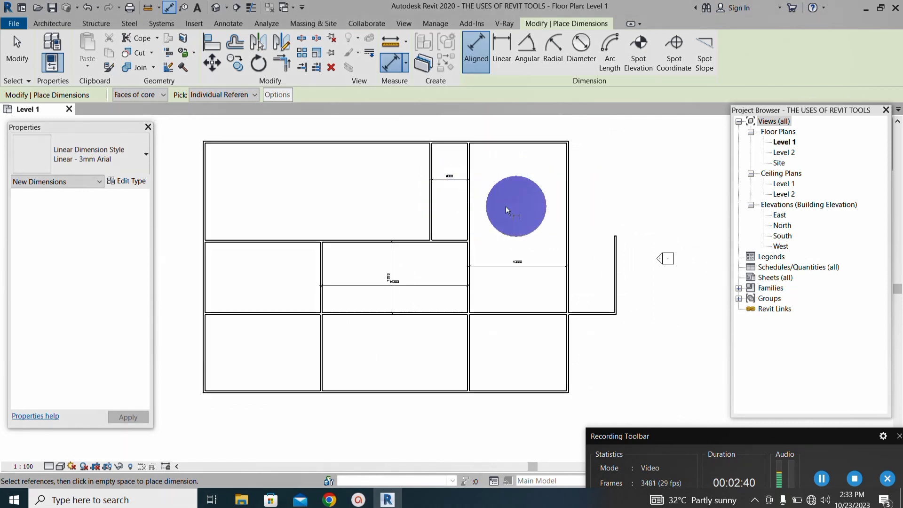
scroll(549, 202, up, 1)
scroll(437, 193, down, 1)
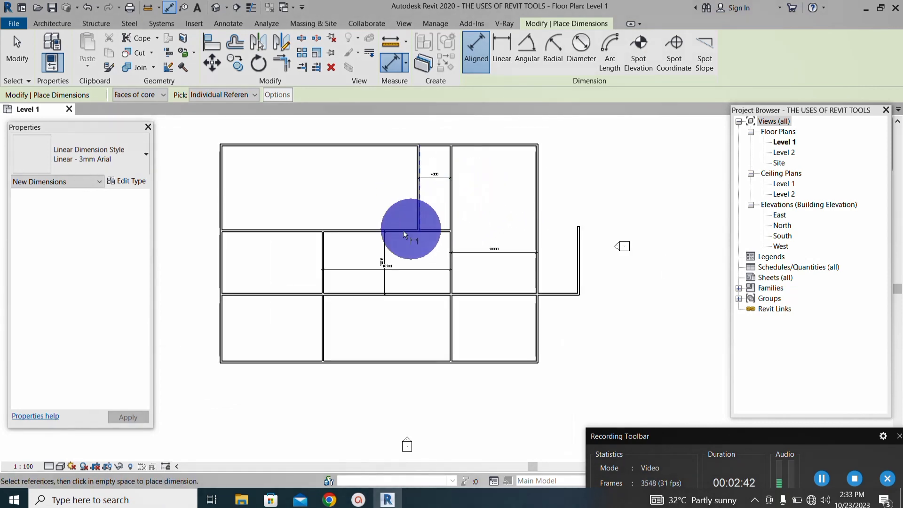
scroll(208, 247, up, 2)
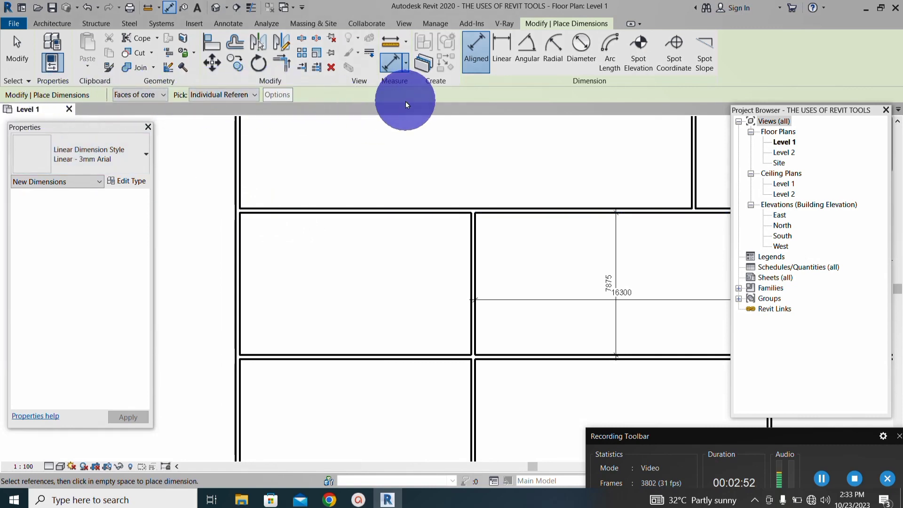
click(163, 95)
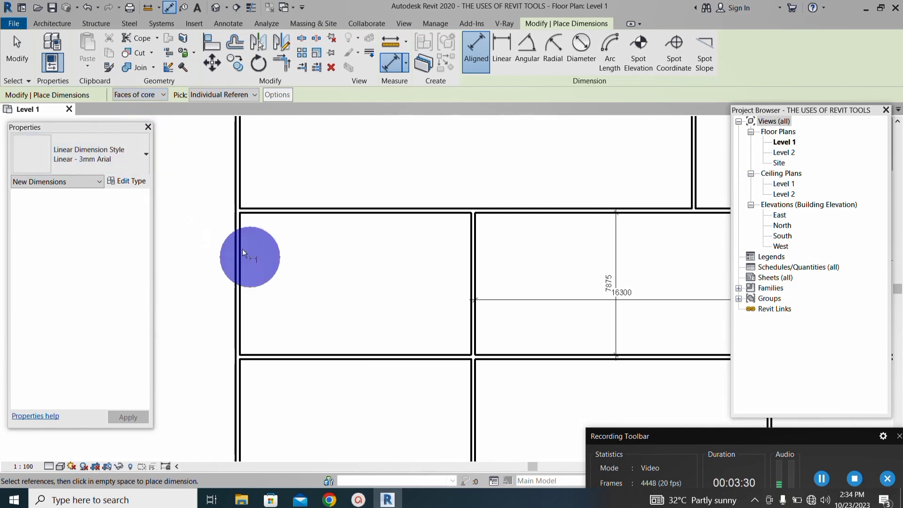
scroll(233, 258, up, 2)
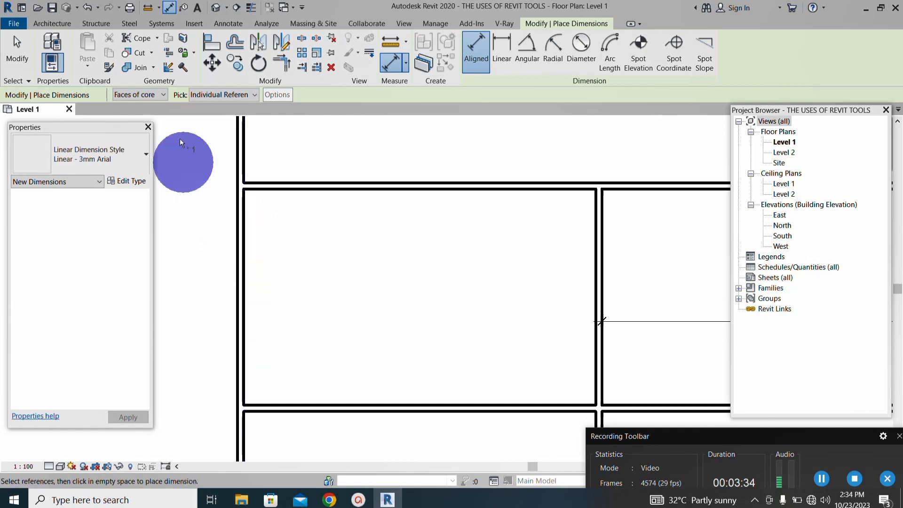
Step: Try the Center of core wall reference for dimensions on the building's west exterior wall
click(164, 96)
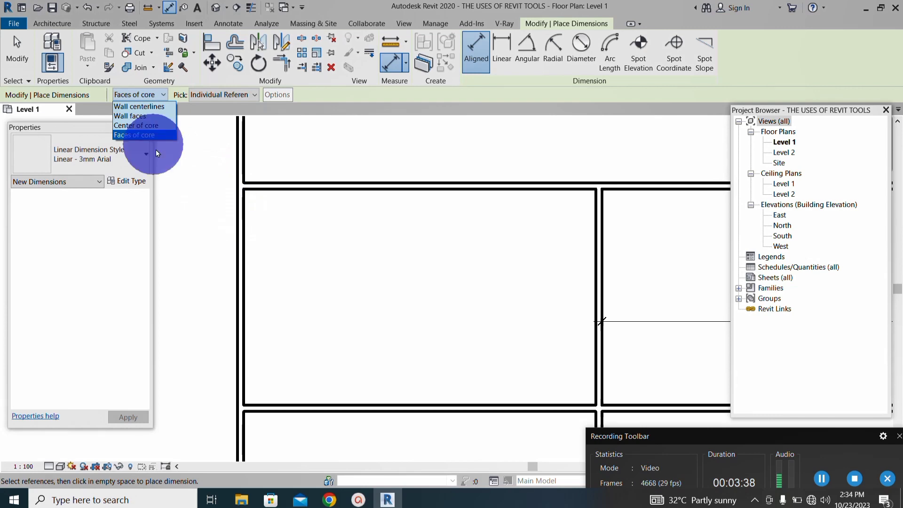
click(150, 124)
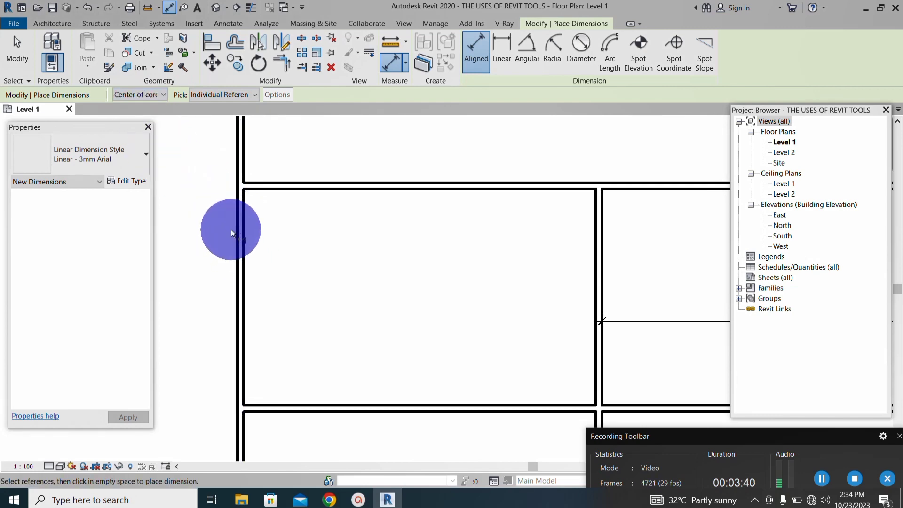
scroll(230, 231, up, 1)
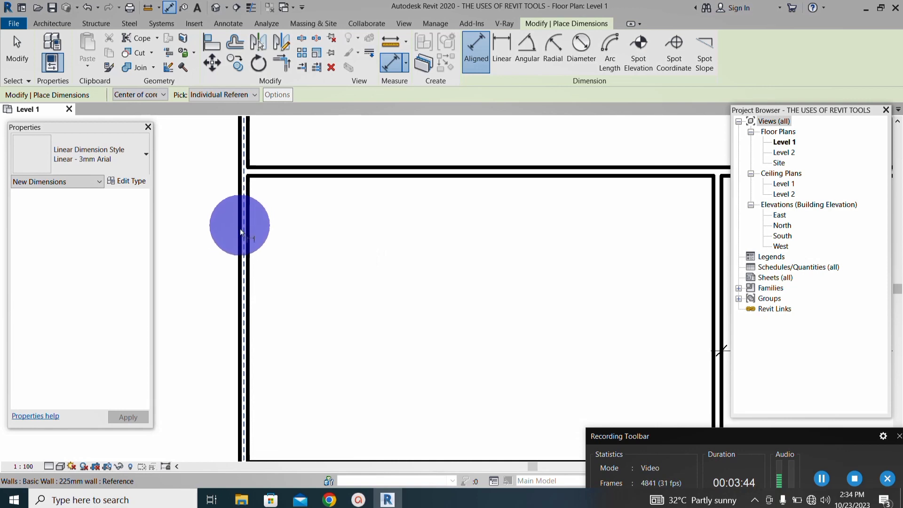
scroll(240, 263, down, 3)
scroll(239, 263, up, 1)
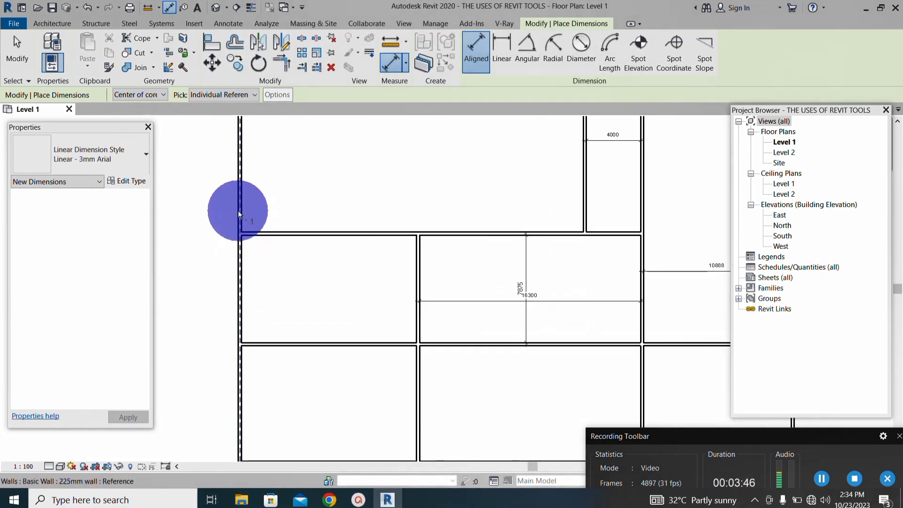
Step: Set the wall reference to Faces of core and dimension the clear east-west width of the middle row's west room
click(162, 95)
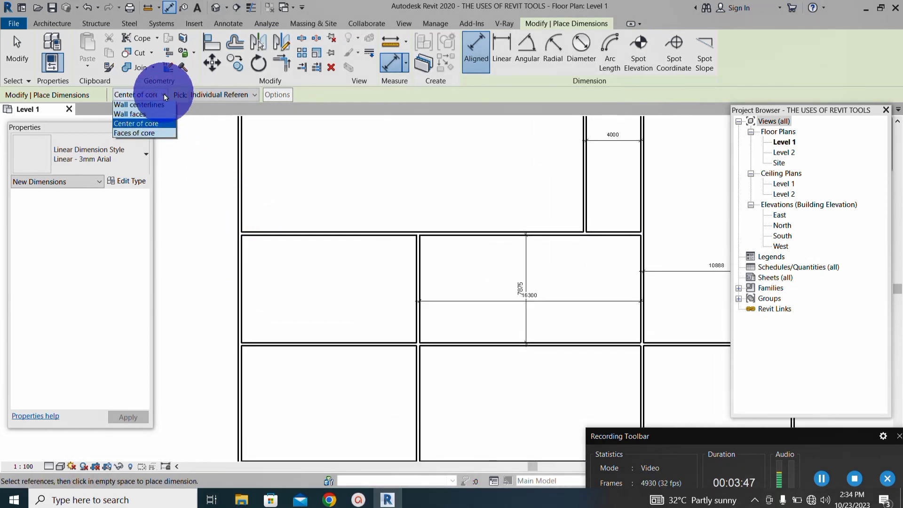
click(163, 136)
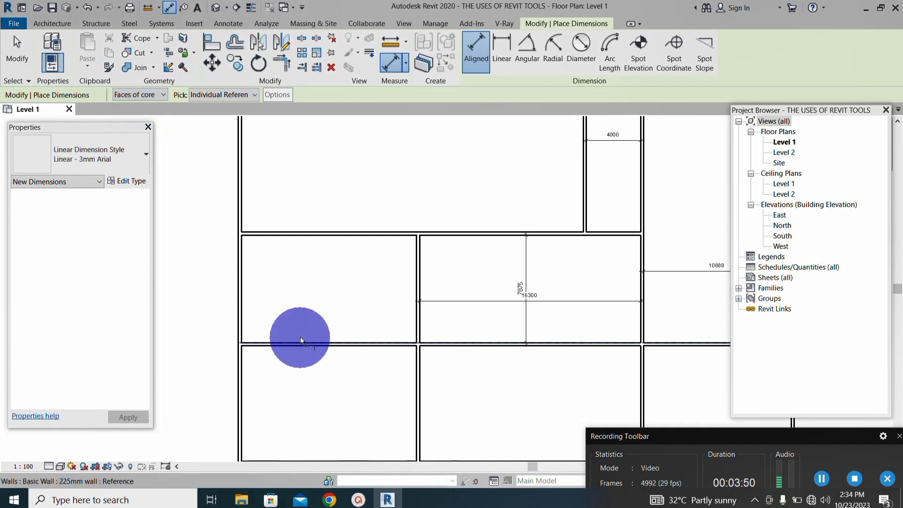
scroll(300, 336, up, 1)
scroll(236, 235, up, 1)
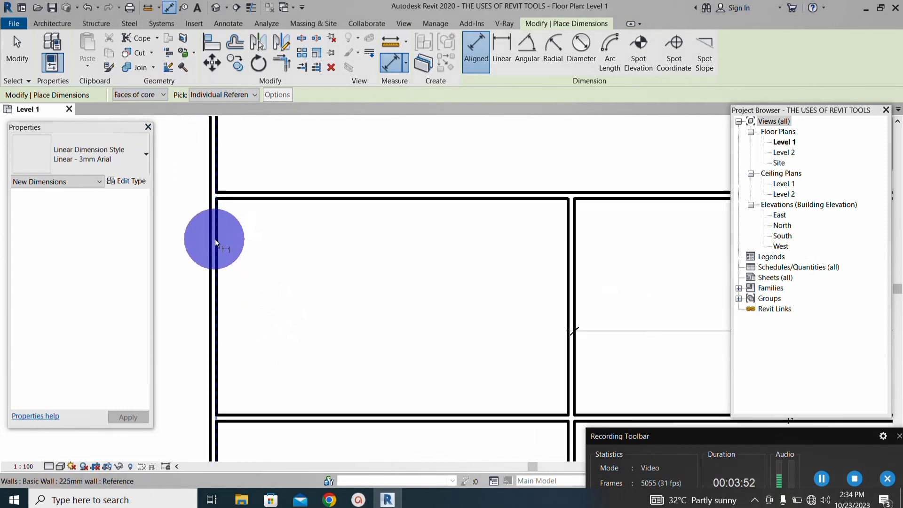
click(217, 239)
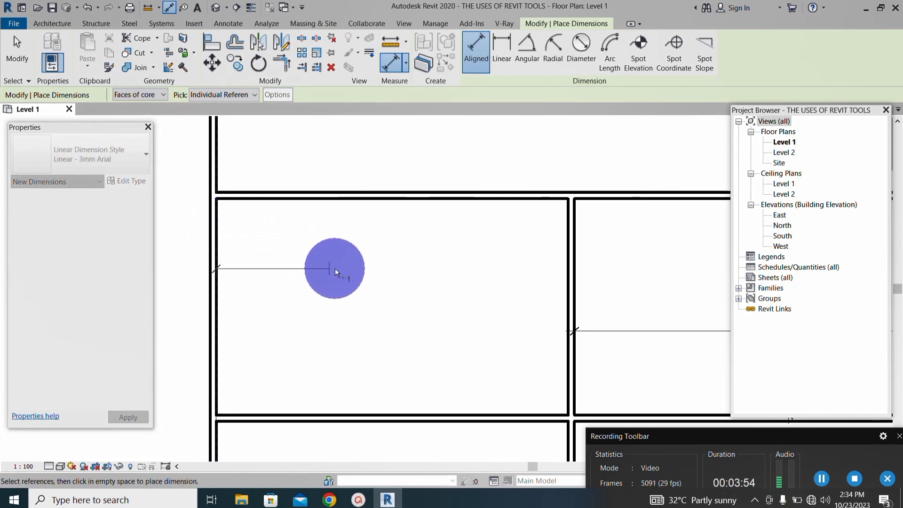
scroll(282, 252, down, 2)
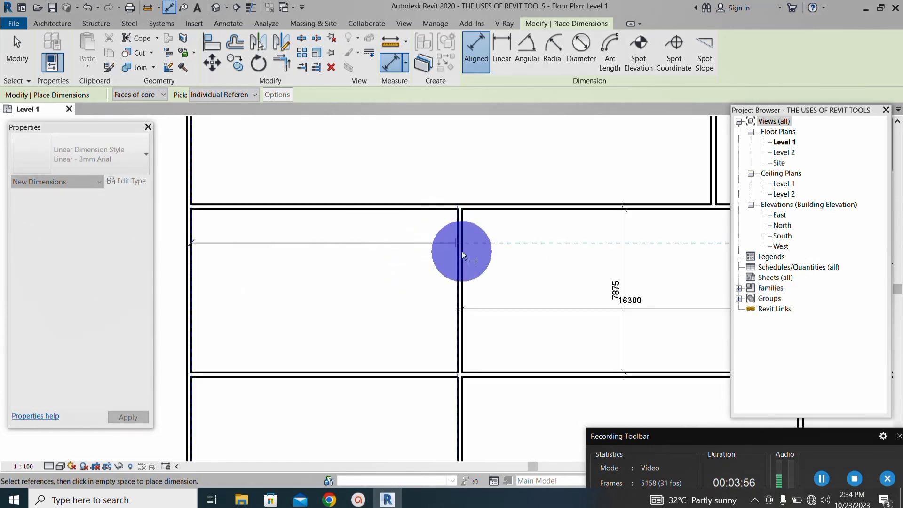
scroll(458, 256, up, 2)
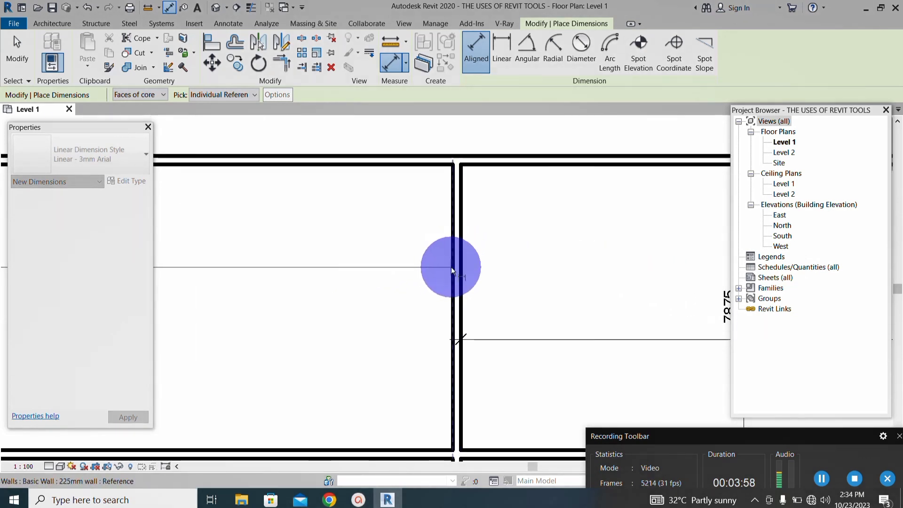
click(450, 267)
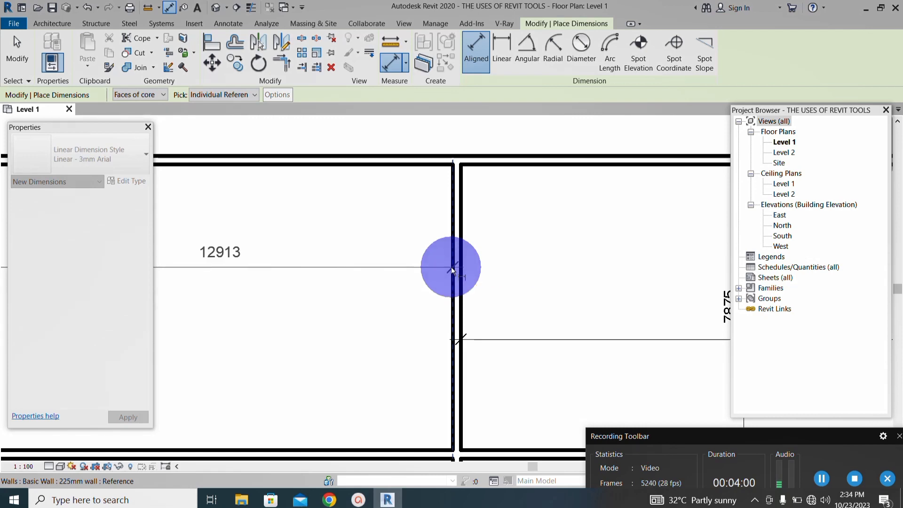
scroll(451, 267, down, 2)
scroll(443, 269, down, 1)
scroll(409, 266, up, 2)
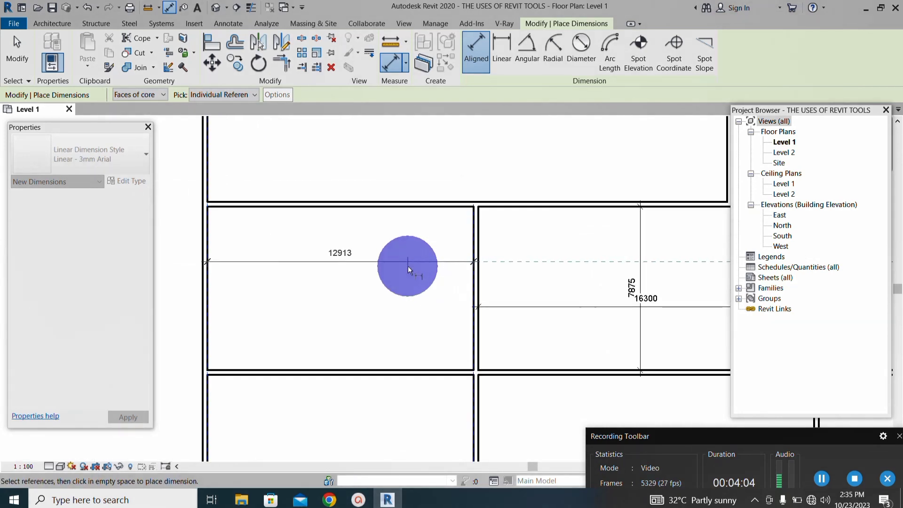
scroll(416, 250, up, 1)
scroll(416, 249, down, 2)
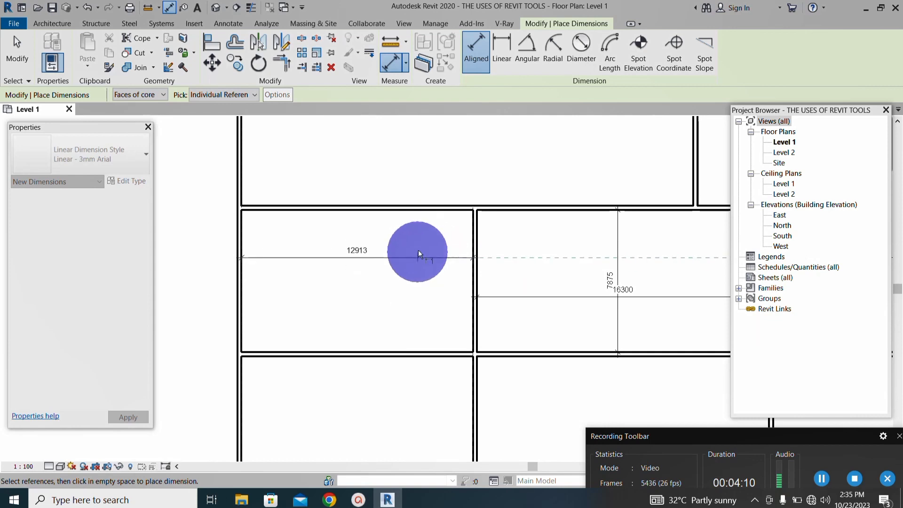
scroll(418, 250, down, 2)
scroll(403, 286, up, 2)
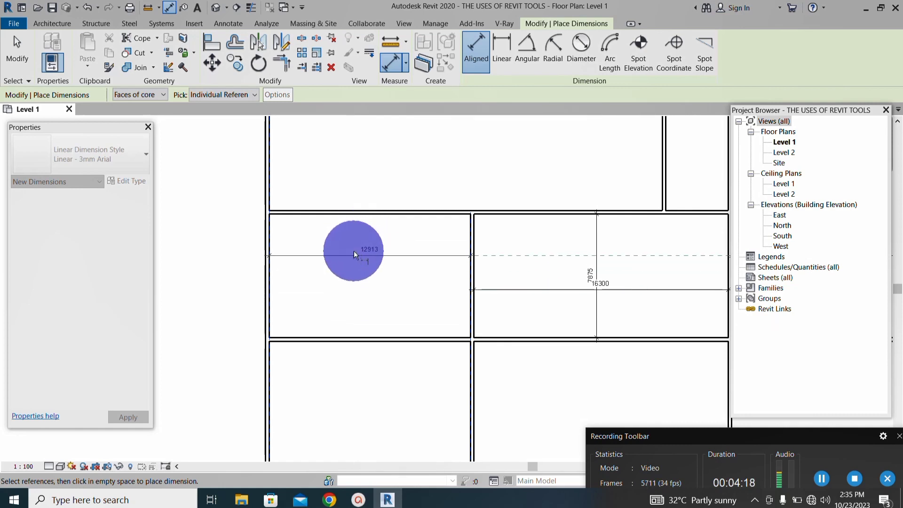
scroll(354, 251, up, 2)
scroll(354, 250, down, 4)
scroll(331, 283, up, 3)
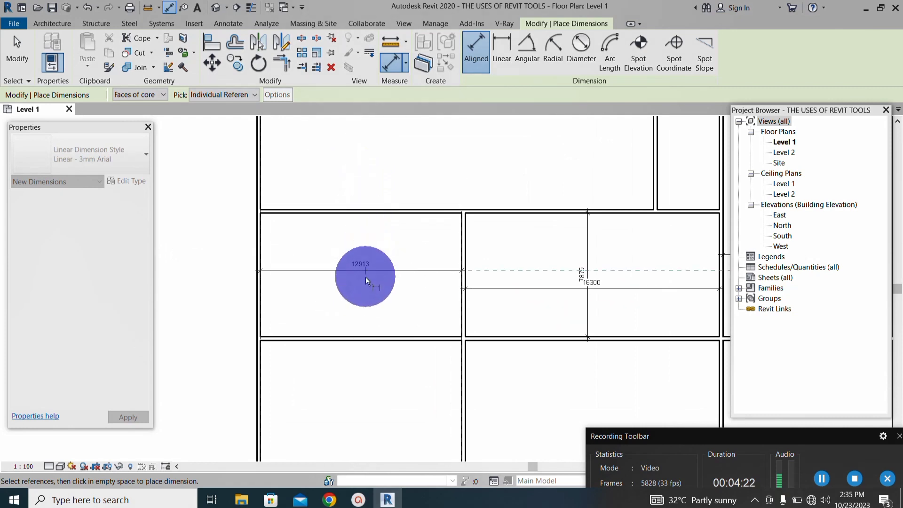
scroll(377, 263, up, 1)
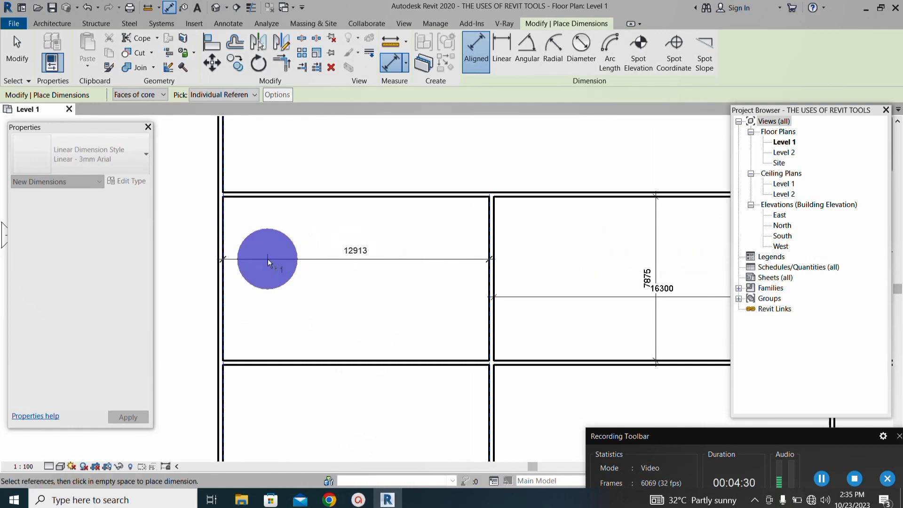
scroll(414, 252, down, 2)
scroll(357, 254, up, 2)
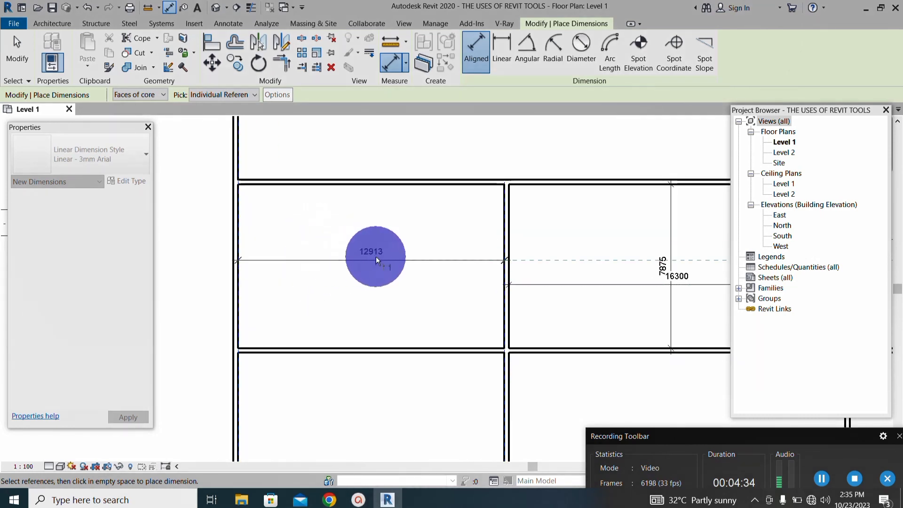
scroll(363, 243, up, 2)
scroll(372, 238, down, 2)
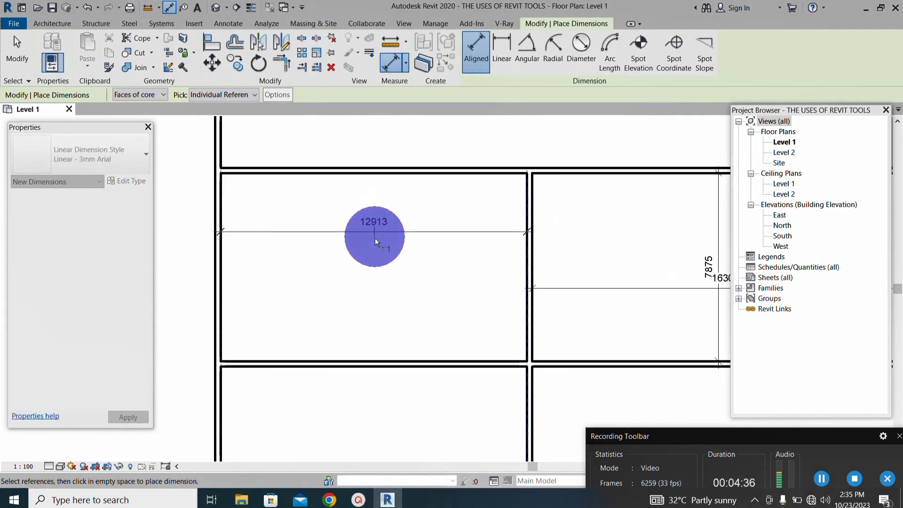
scroll(379, 245, up, 2)
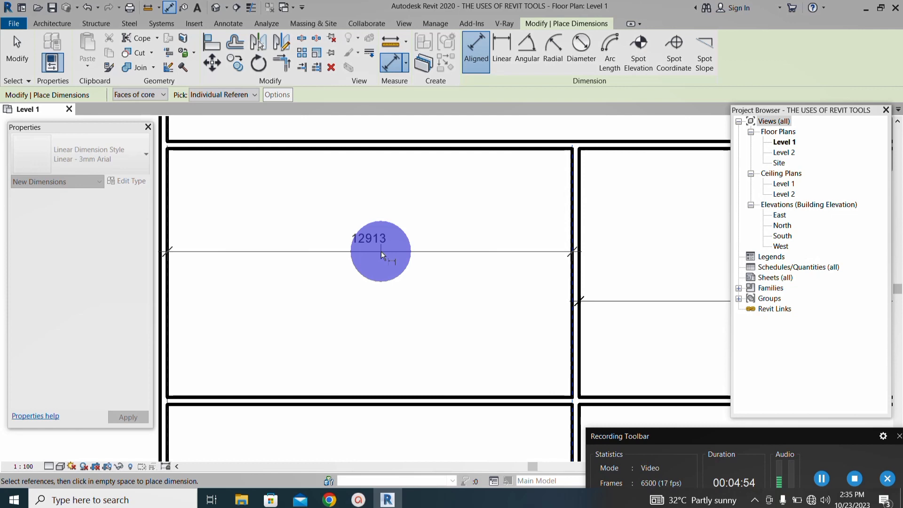
click(381, 251)
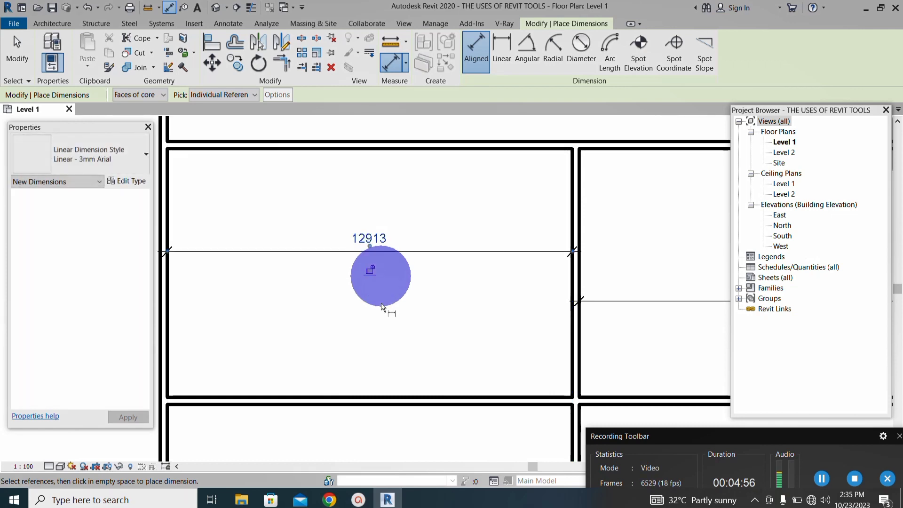
scroll(350, 320, down, 3)
scroll(351, 314, up, 3)
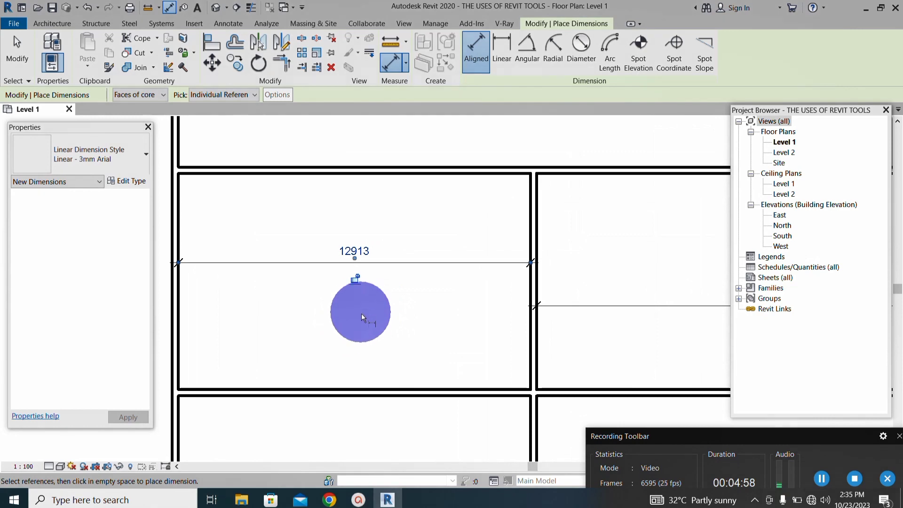
scroll(361, 313, up, 3)
scroll(351, 314, down, 3)
scroll(348, 305, up, 1)
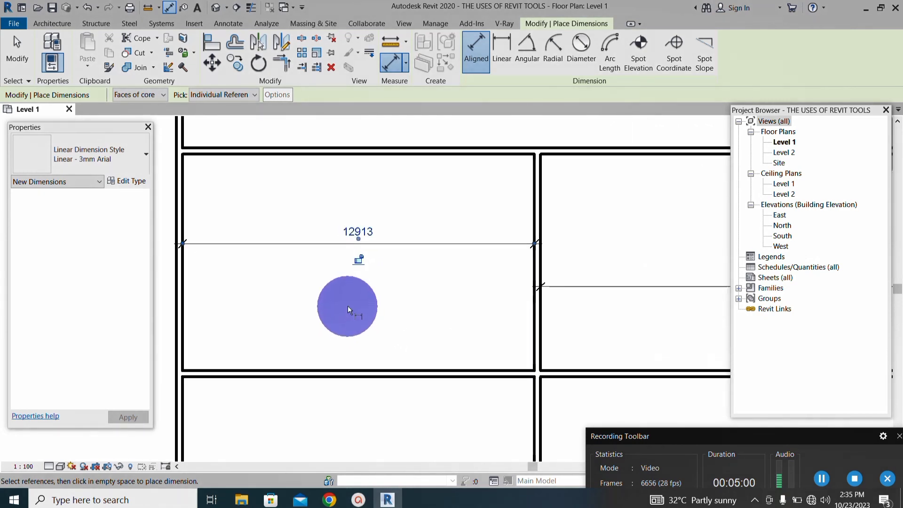
scroll(352, 292, down, 4)
scroll(329, 277, down, 1)
scroll(335, 264, up, 5)
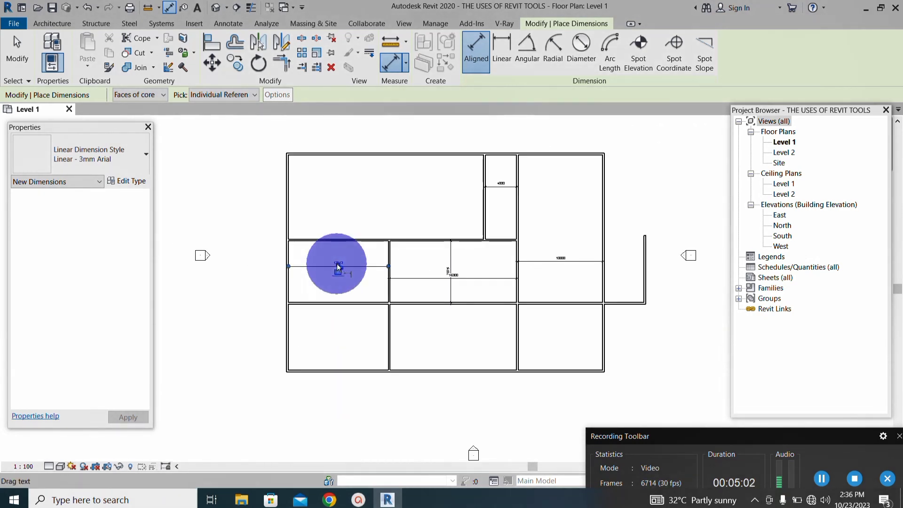
scroll(331, 261, down, 2)
scroll(355, 272, up, 5)
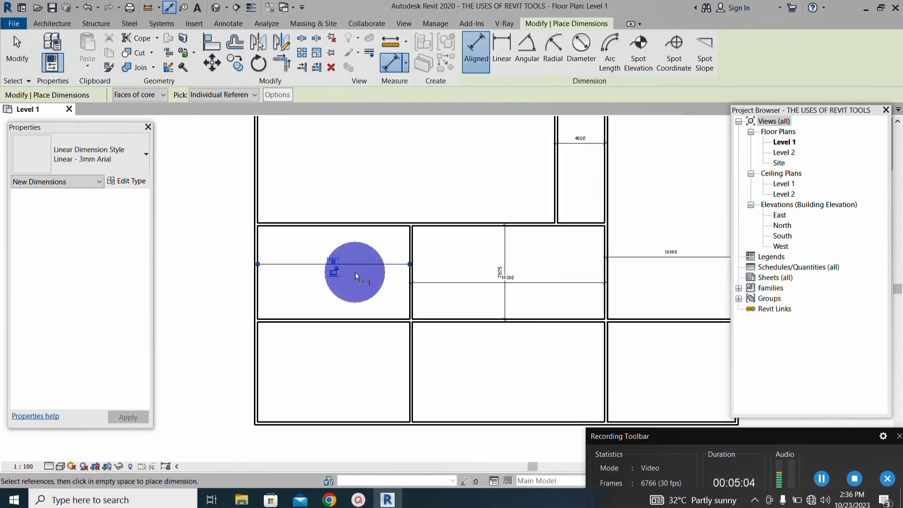
scroll(337, 261, up, 2)
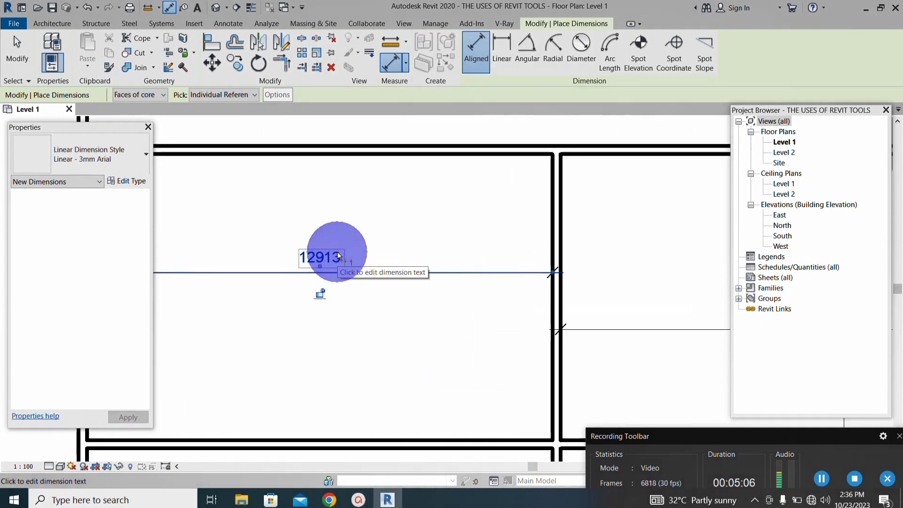
scroll(336, 261, down, 3)
scroll(335, 260, down, 4)
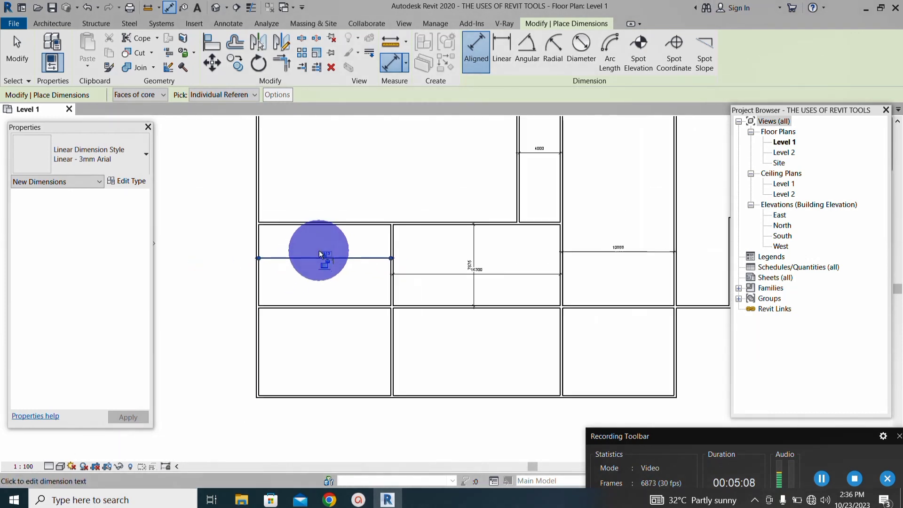
scroll(568, 348, up, 1)
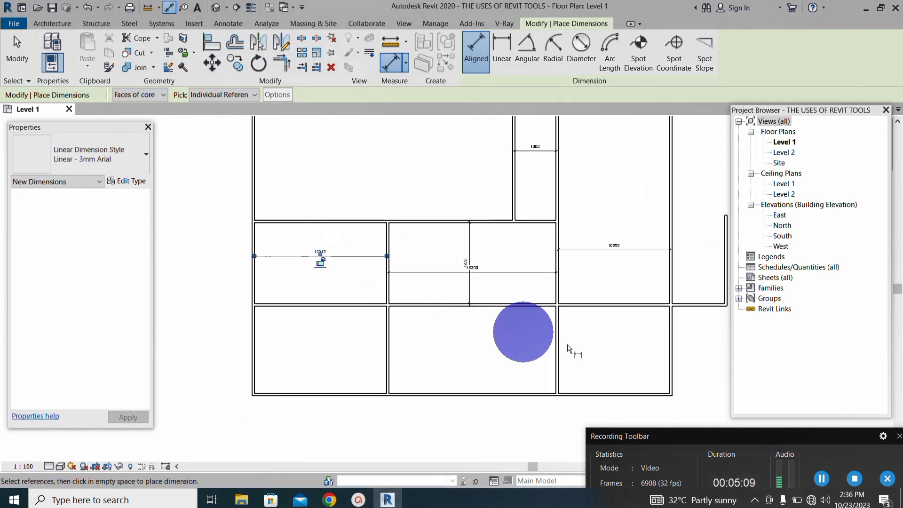
click(821, 478)
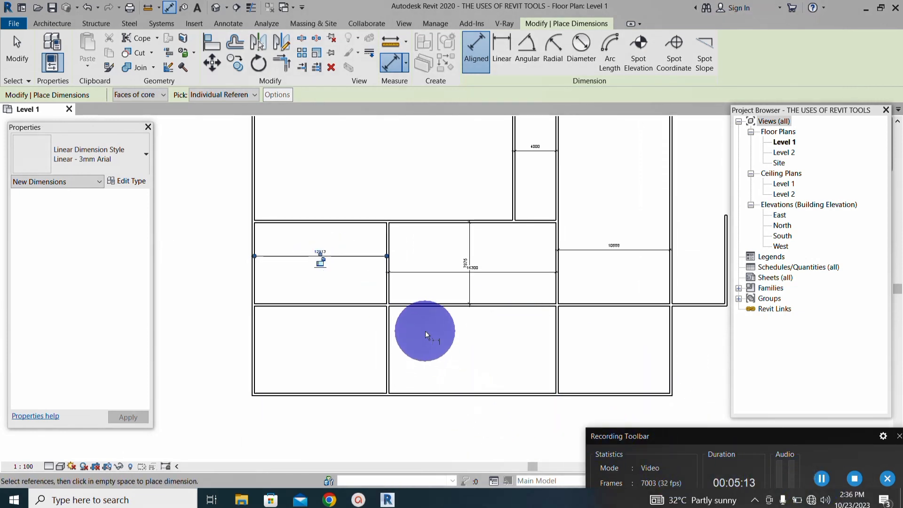
Step: Leave the Aligned Dimension tool and examine the east-west dimension of the middle row's west room and the walls it references
scroll(337, 325, down, 2)
scroll(332, 263, up, 3)
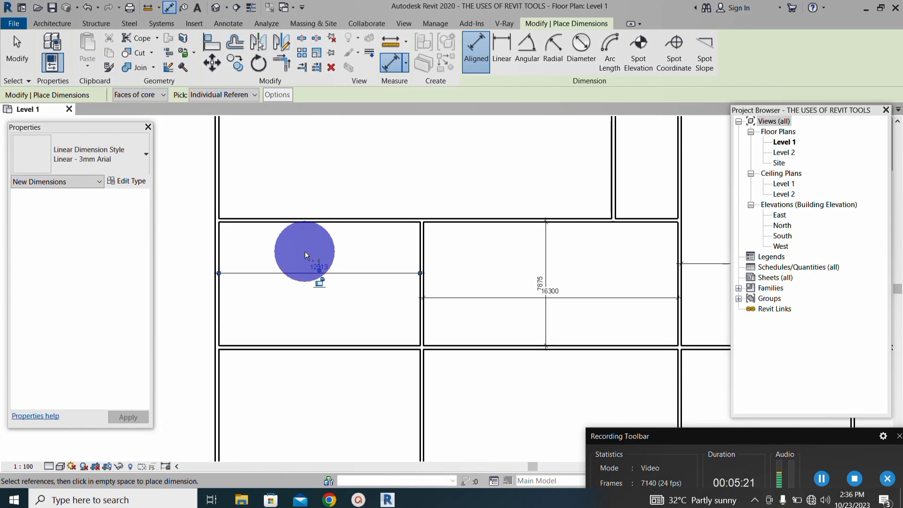
click(19, 60)
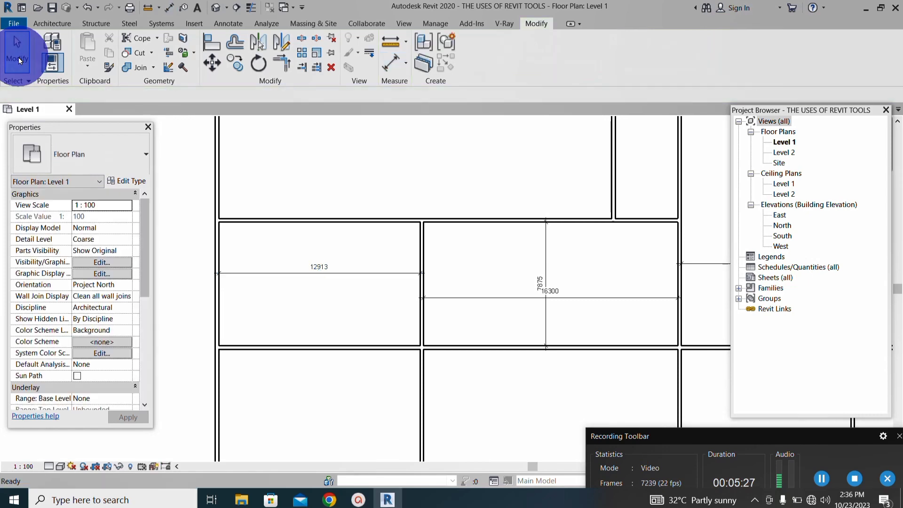
scroll(323, 270, up, 3)
scroll(329, 254, down, 3)
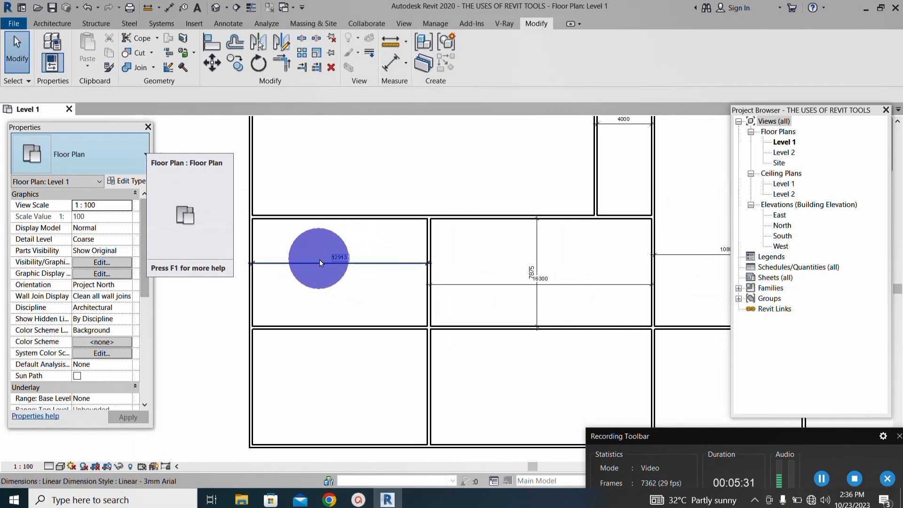
scroll(319, 260, up, 2)
scroll(372, 262, down, 1)
scroll(379, 280, up, 2)
scroll(405, 282, up, 1)
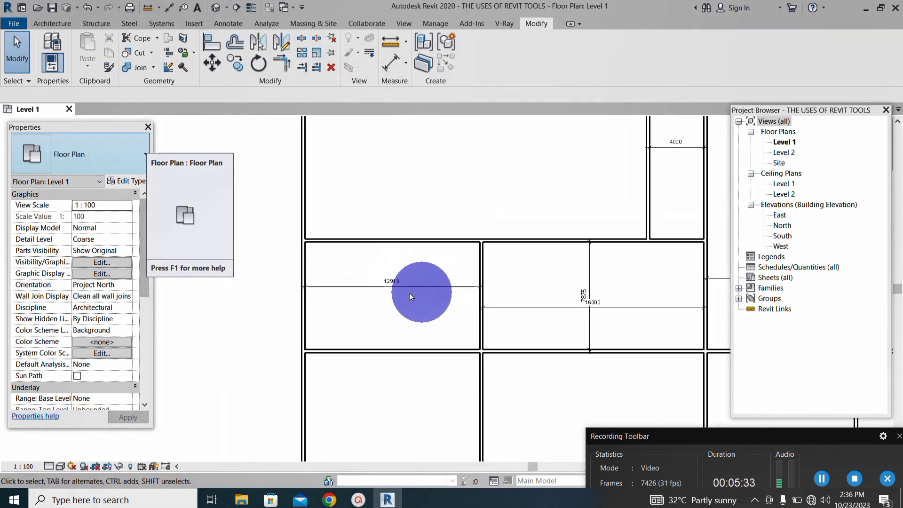
scroll(397, 287, down, 1)
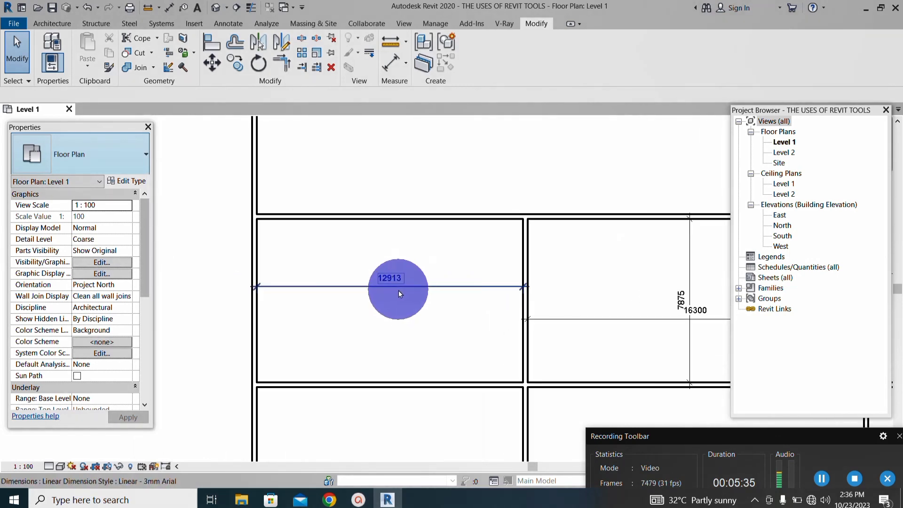
scroll(379, 286, down, 1)
scroll(410, 283, up, 2)
scroll(363, 284, down, 4)
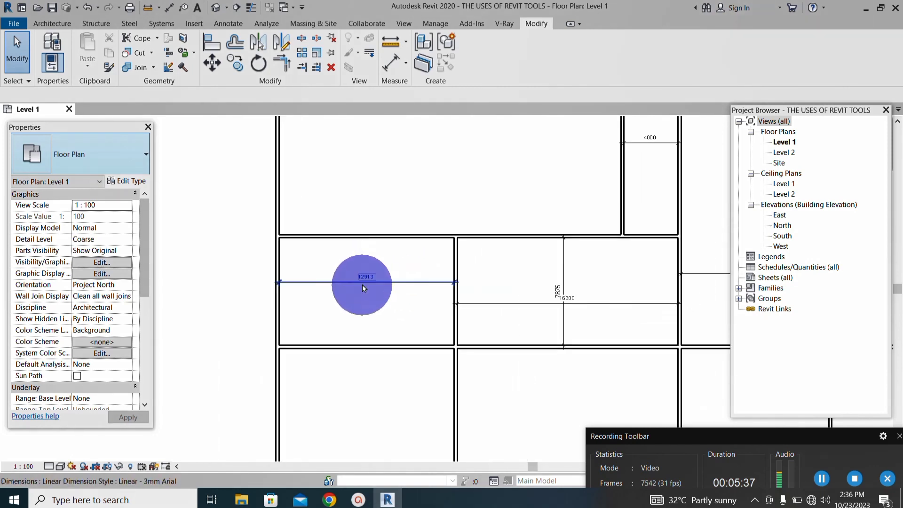
scroll(442, 302, up, 2)
scroll(351, 280, up, 1)
scroll(349, 281, up, 1)
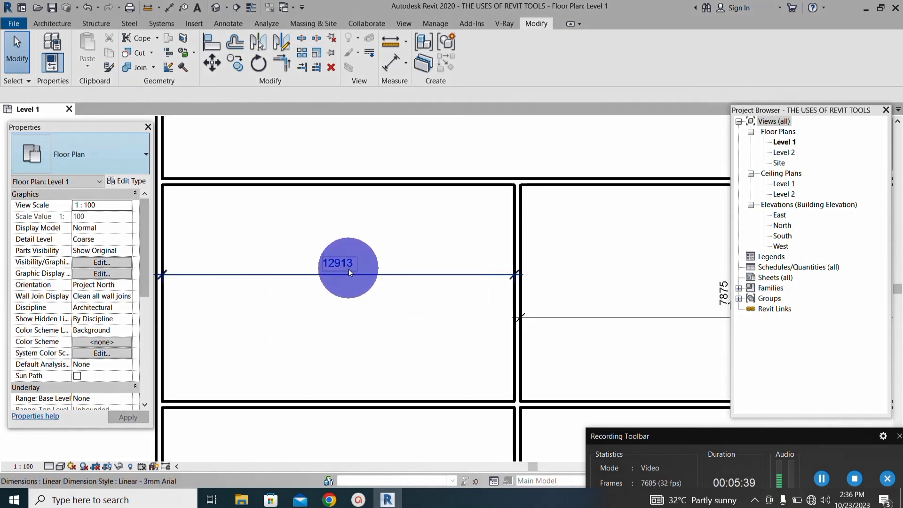
scroll(352, 276, down, 2)
scroll(349, 322, down, 2)
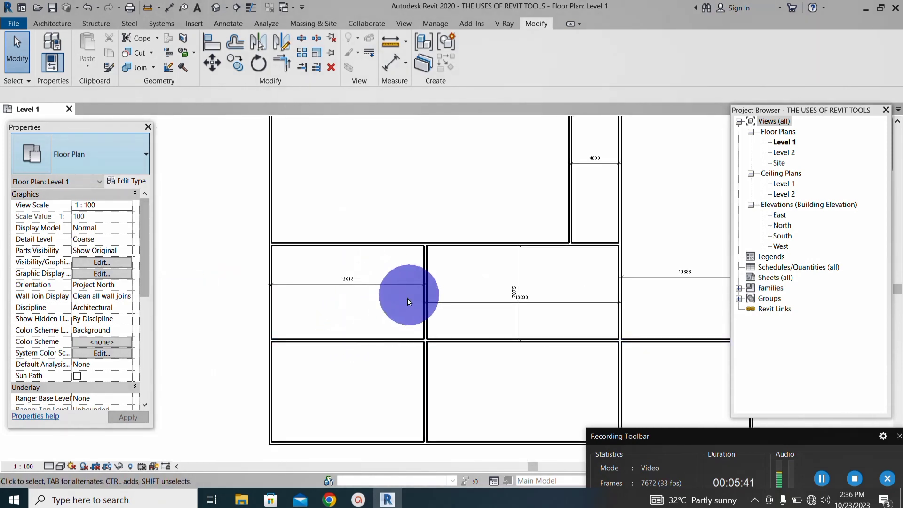
scroll(422, 292, up, 3)
scroll(293, 279, up, 2)
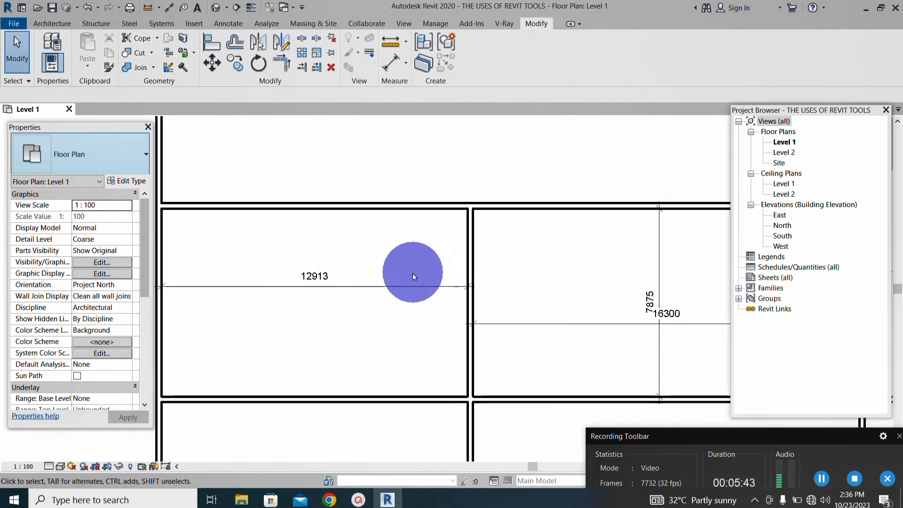
scroll(445, 284, down, 2)
scroll(460, 281, up, 1)
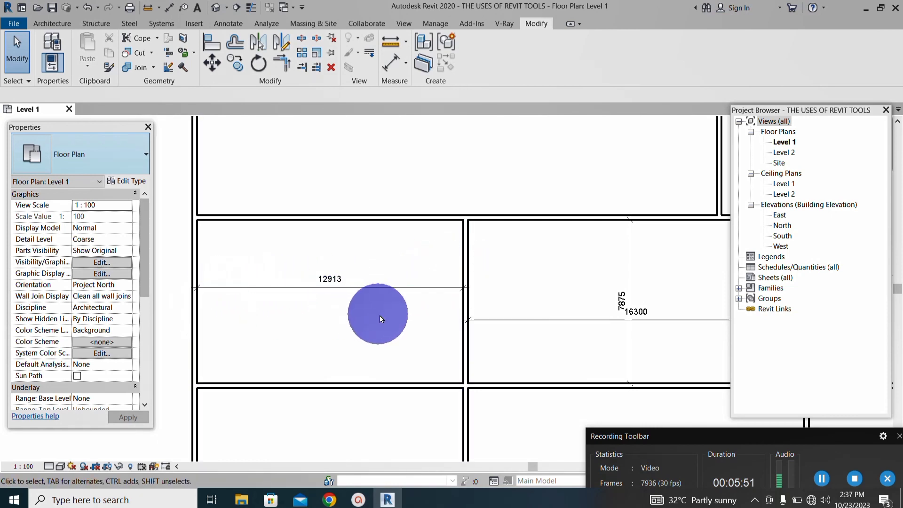
scroll(344, 293, up, 4)
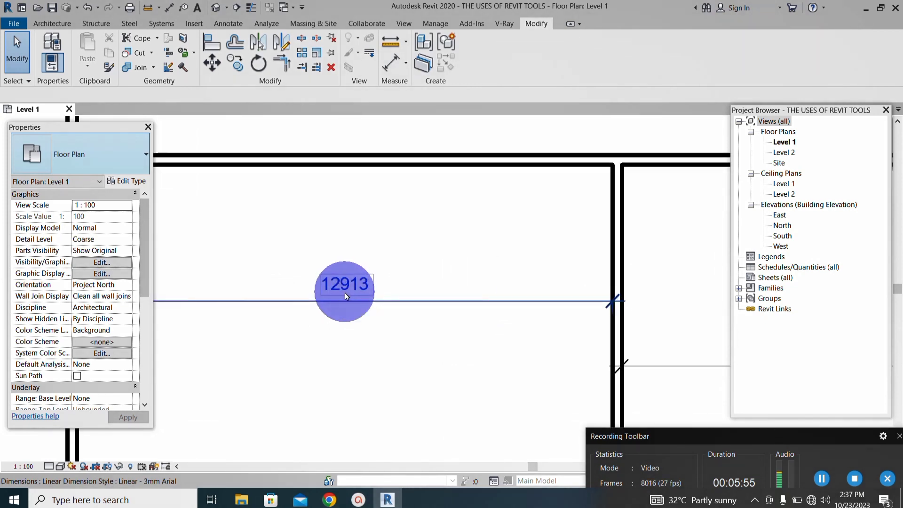
scroll(372, 291, down, 3)
scroll(429, 277, up, 1)
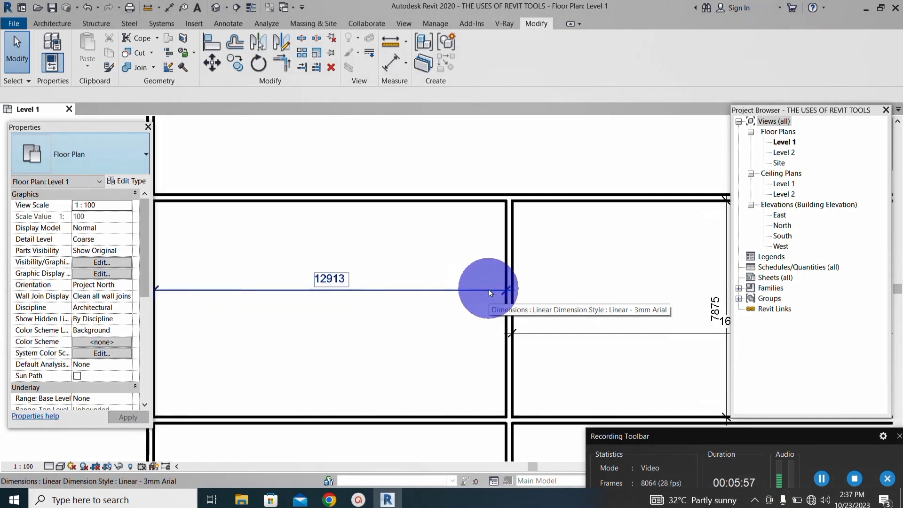
scroll(489, 289, down, 3)
scroll(488, 280, up, 1)
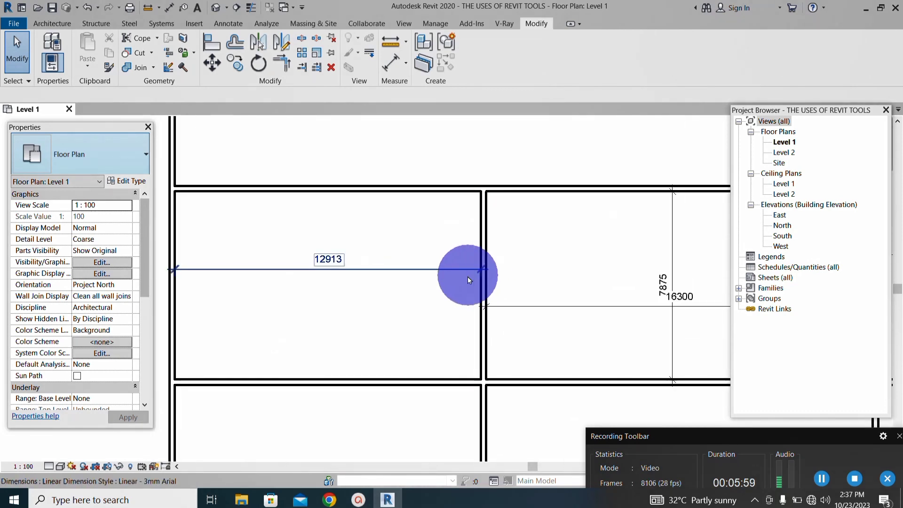
scroll(468, 276, down, 1)
scroll(457, 289, up, 3)
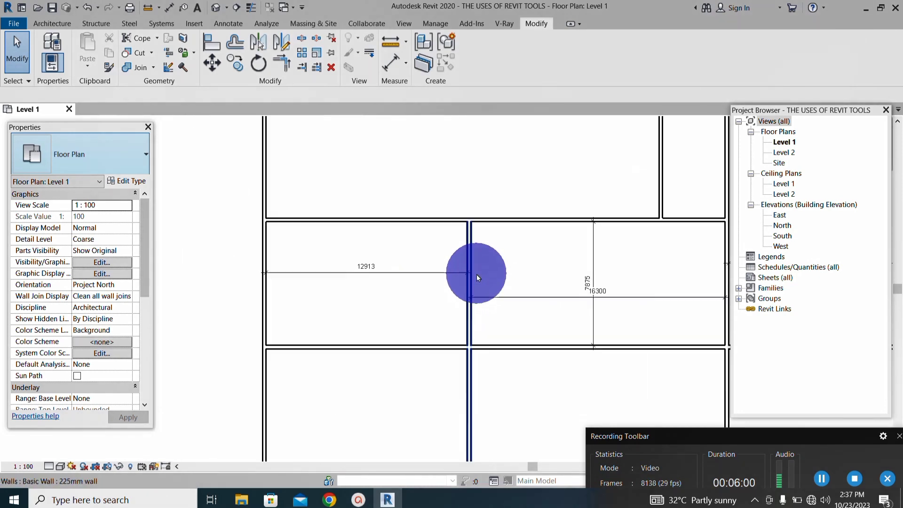
Step: Move the partition wall on the east side of the middle row's west room by setting the room's width dimension to 5000
click(467, 239)
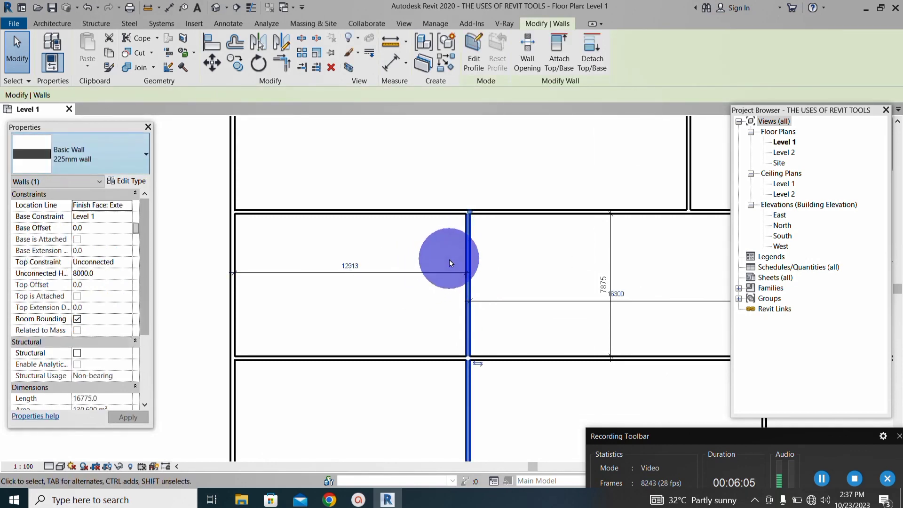
scroll(339, 275, up, 4)
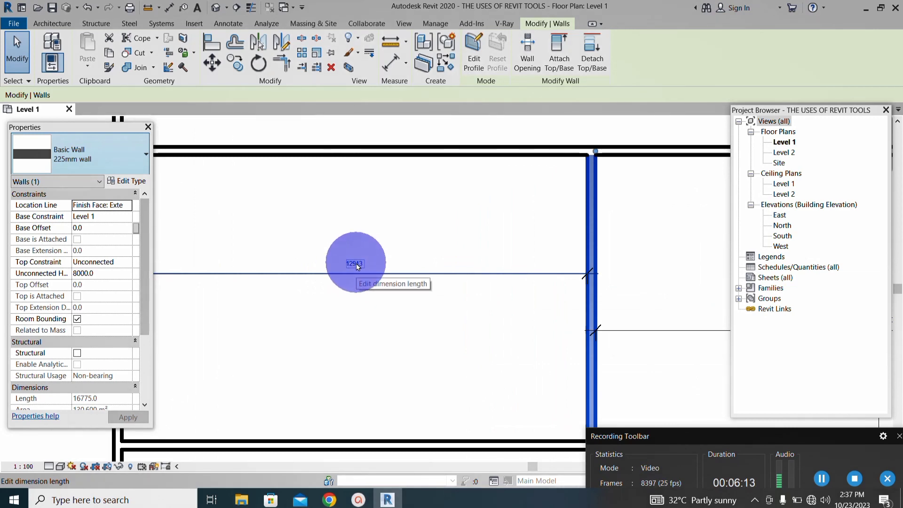
click(357, 263)
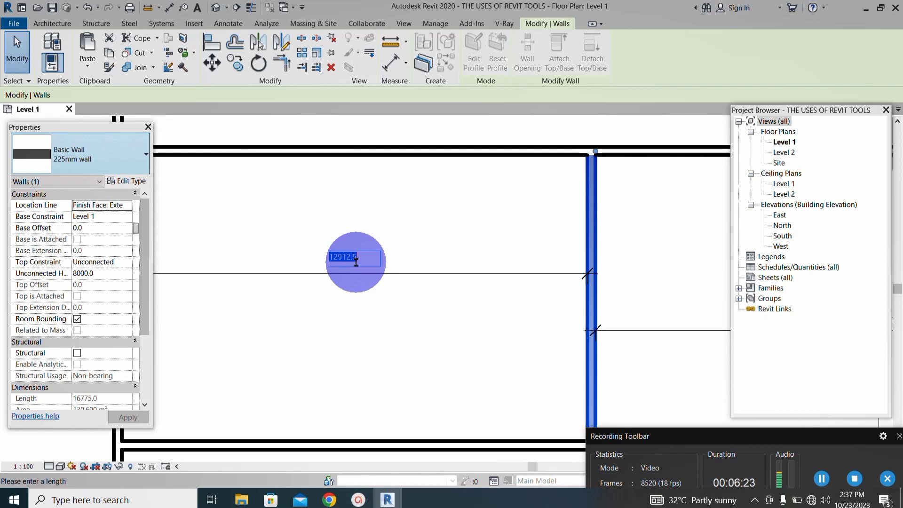
text(5000)
key(Return)
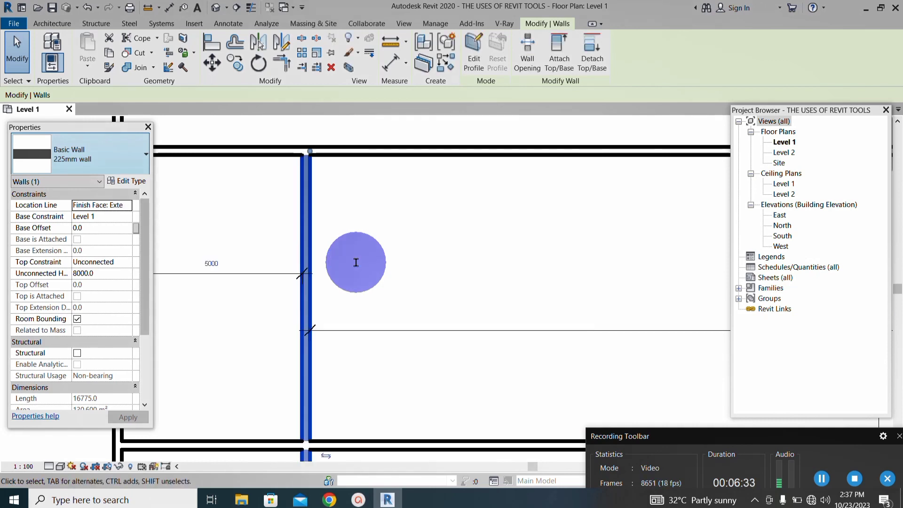
Step: Examine the west room's revised width dimension and how the moved partition, once deselected, sits in the overall floor plan
scroll(409, 252, down, 4)
scroll(329, 256, up, 2)
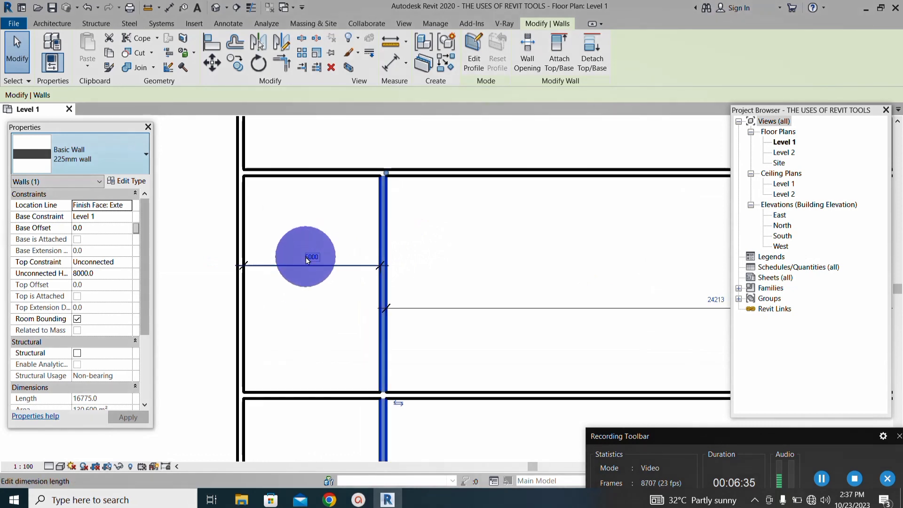
scroll(308, 261, up, 1)
scroll(308, 261, down, 1)
scroll(332, 266, up, 1)
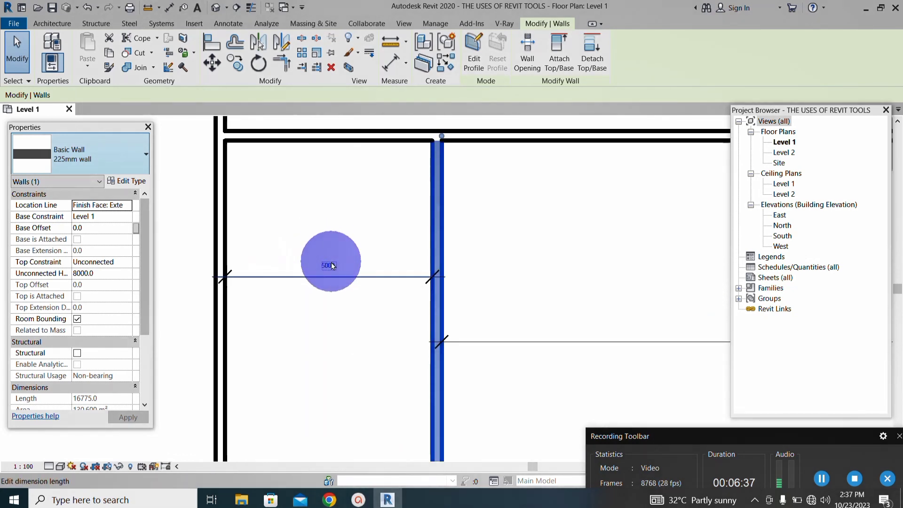
scroll(320, 270, up, 1)
scroll(414, 245, down, 3)
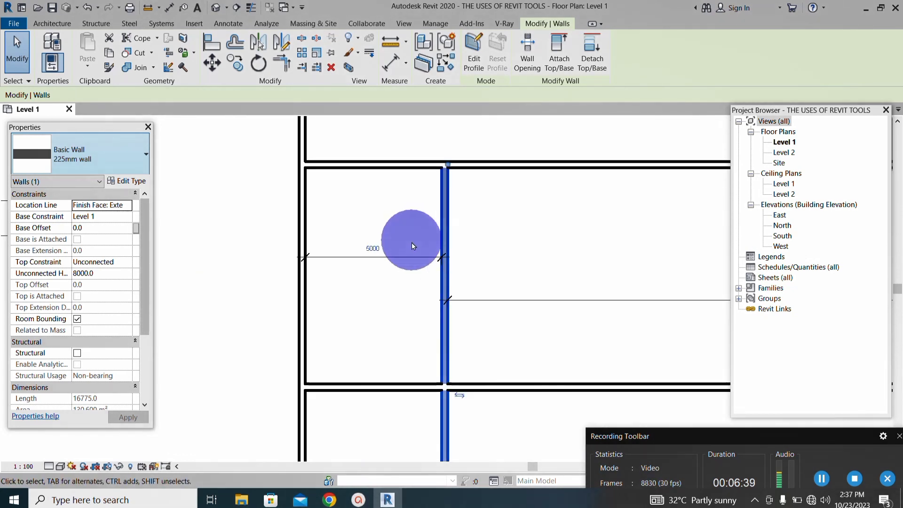
scroll(445, 243, up, 1)
scroll(447, 226, up, 2)
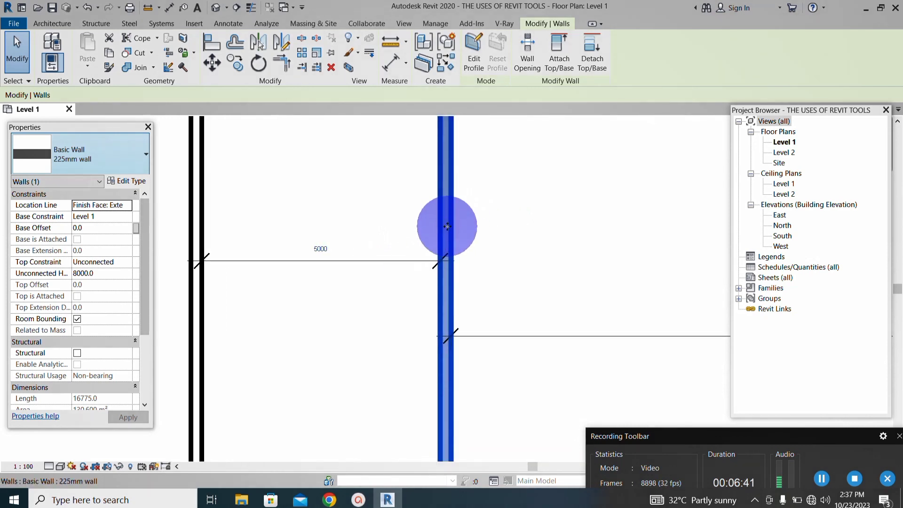
scroll(438, 247, down, 2)
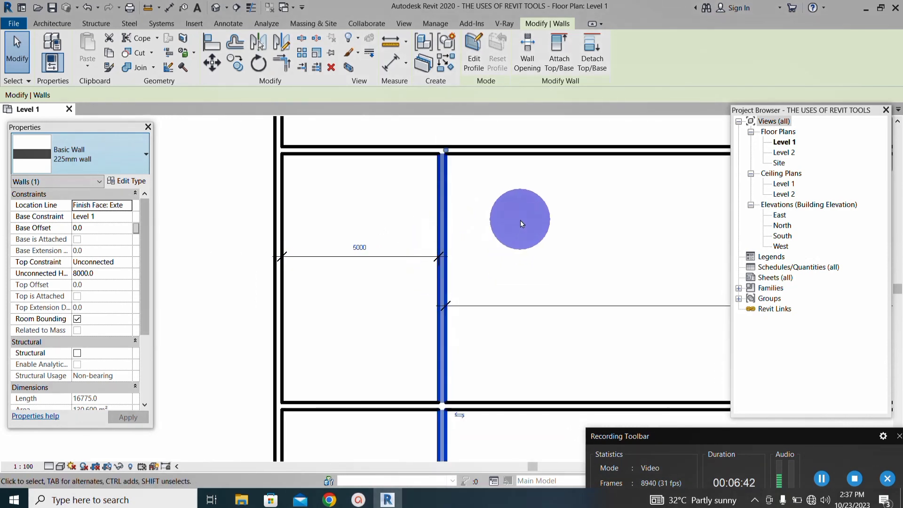
click(520, 220)
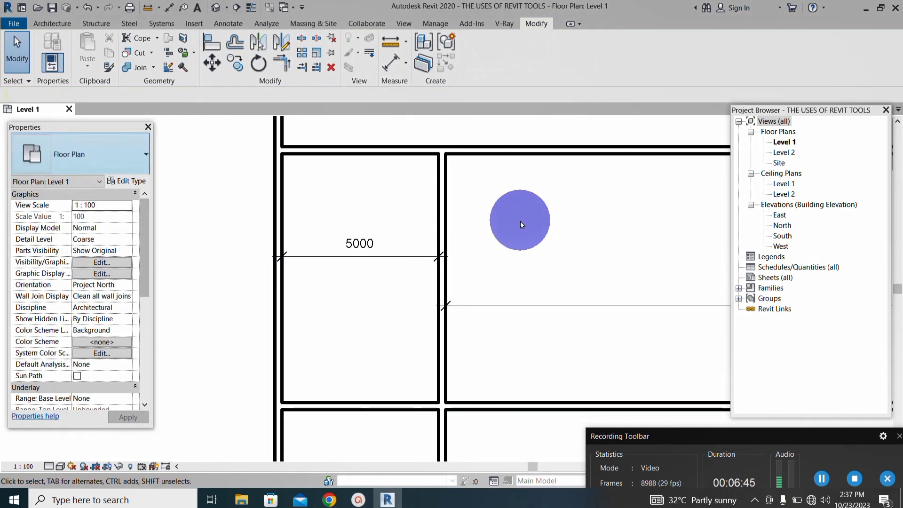
scroll(440, 259, down, 2)
scroll(401, 248, down, 2)
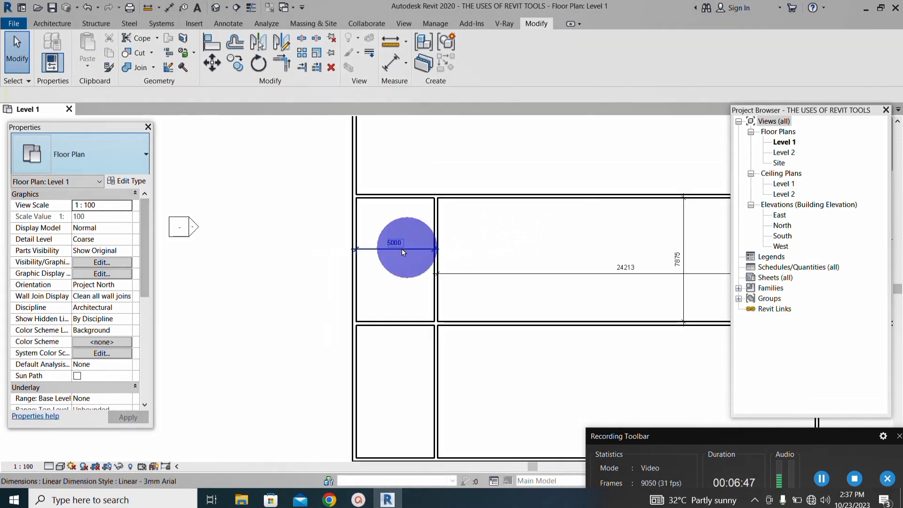
scroll(366, 264, down, 1)
scroll(406, 272, down, 3)
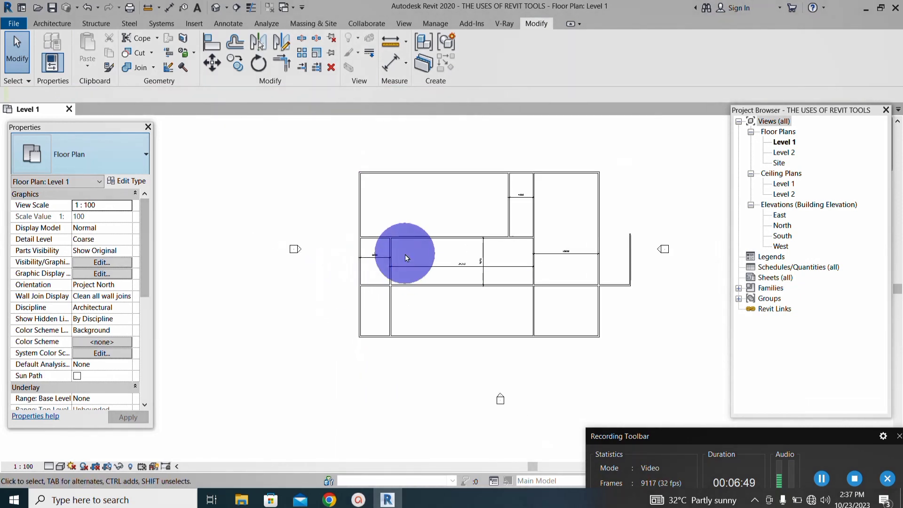
scroll(405, 255, up, 3)
scroll(306, 272, down, 1)
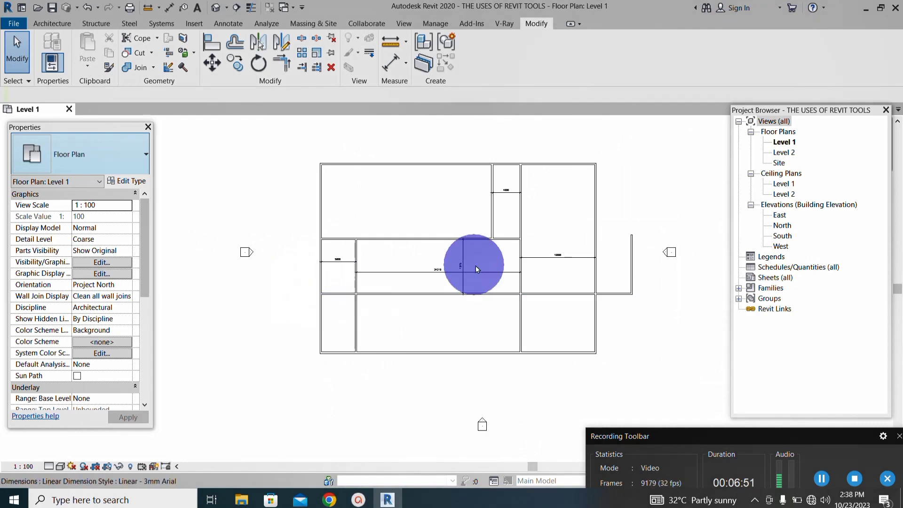
Step: Extend the building's bottom exterior wall eastward past the main east wall, to a wall length of 47700
scroll(537, 263, up, 1)
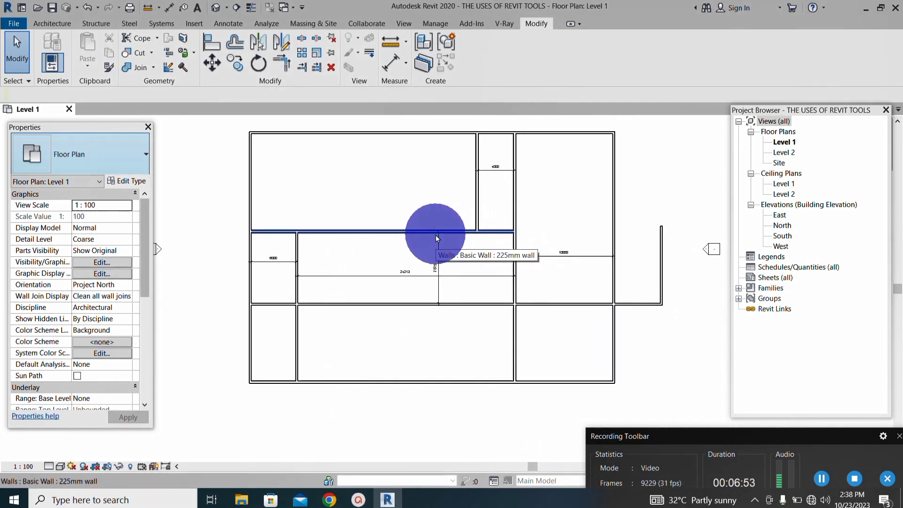
scroll(445, 263, down, 1)
scroll(565, 352, up, 1)
scroll(524, 330, up, 1)
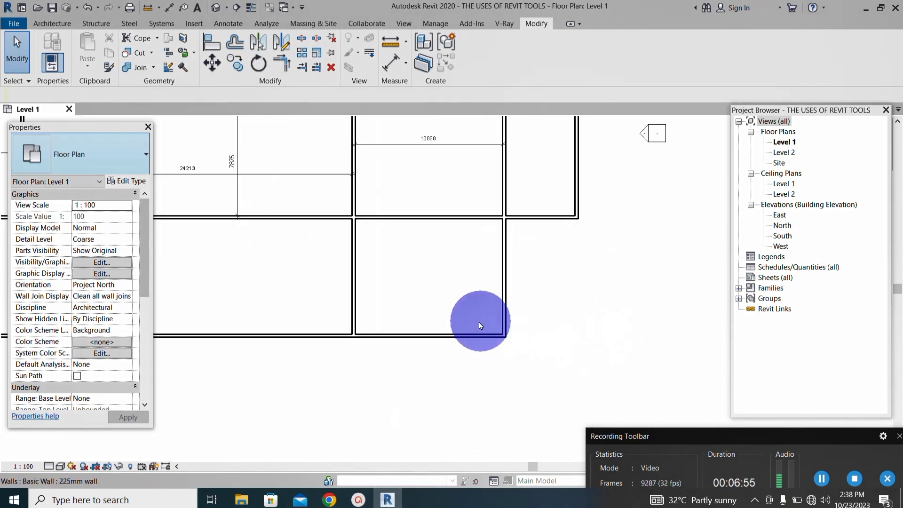
click(465, 331)
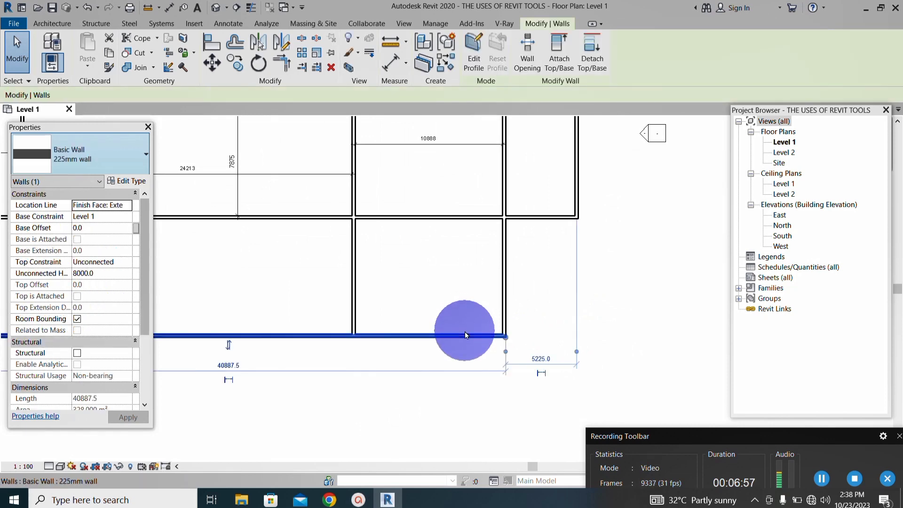
drag(506, 336, 597, 336)
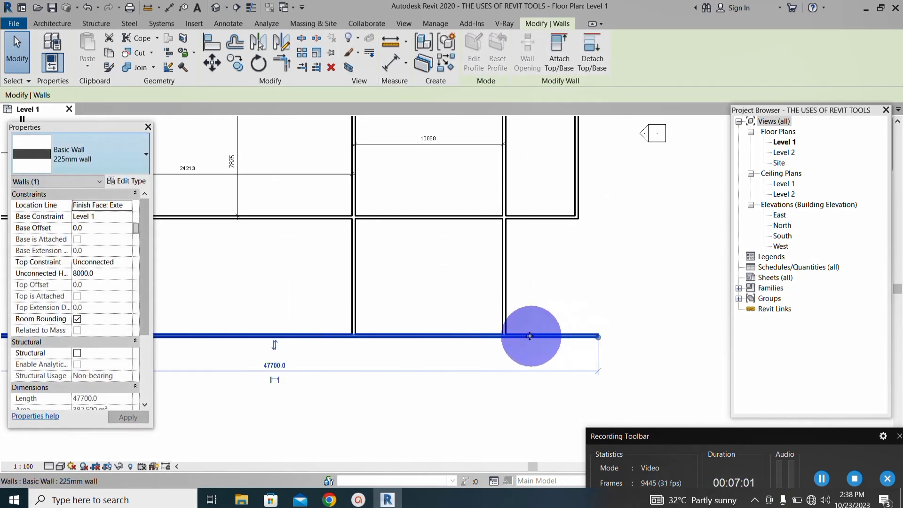
scroll(529, 334, up, 1)
scroll(519, 304, up, 2)
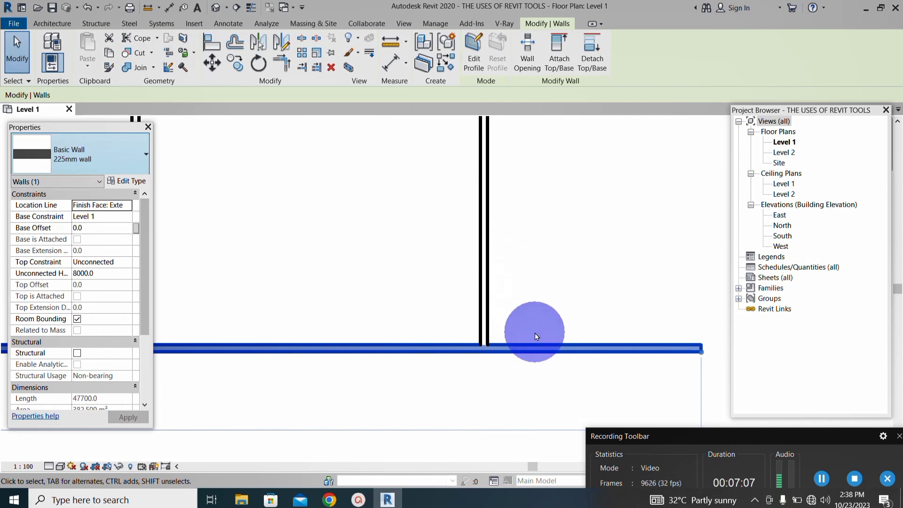
Step: Place an angular dimension between the main east wall's outer face and the inner face of the bottom wall's eastward extension
click(406, 67)
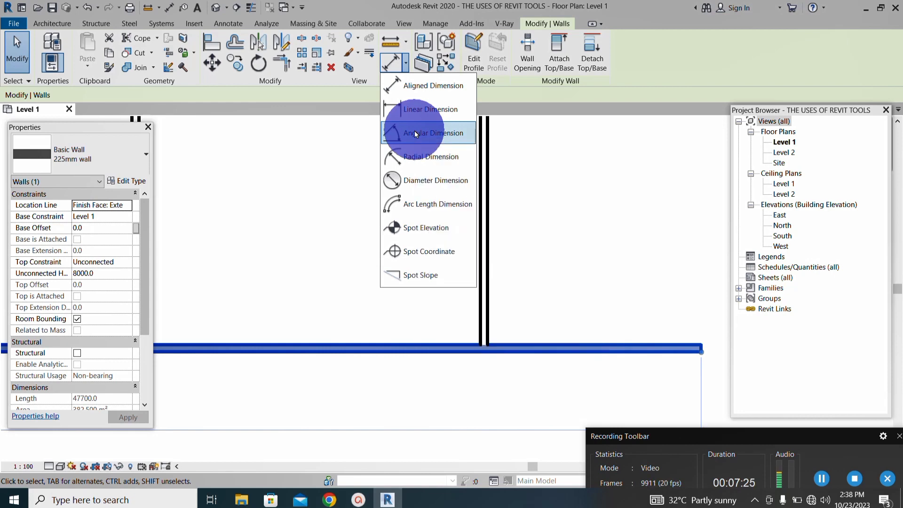
click(415, 134)
scroll(501, 291, up, 2)
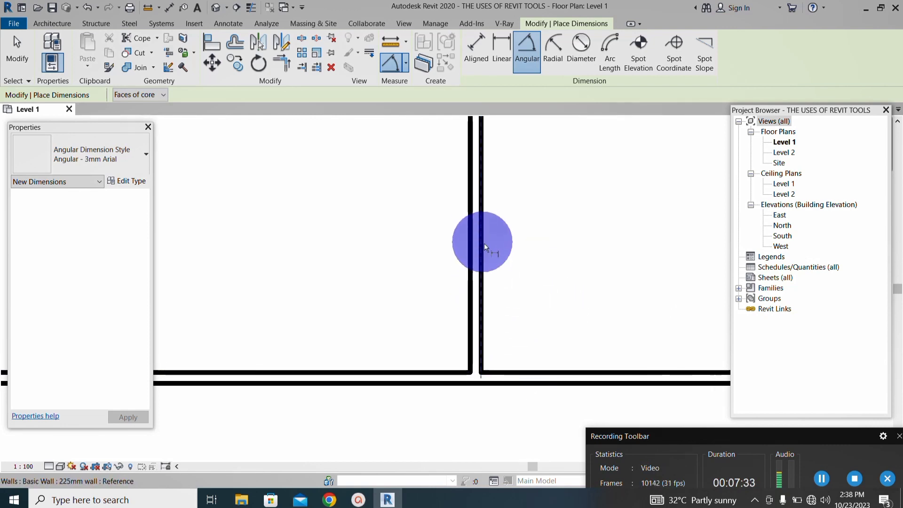
click(482, 229)
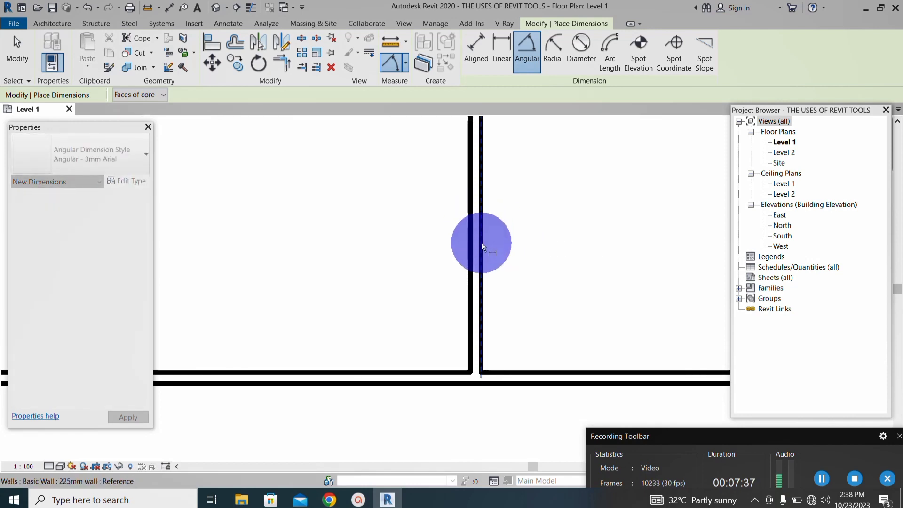
click(557, 369)
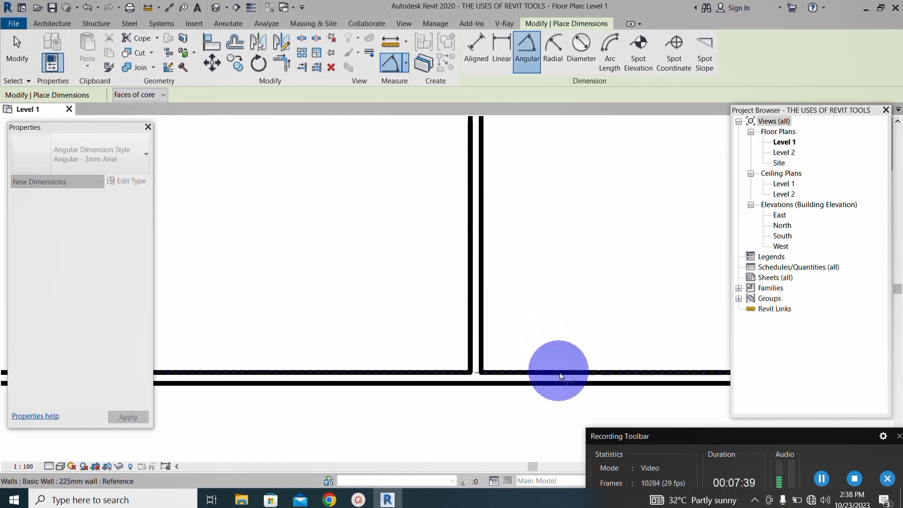
scroll(531, 260, down, 2)
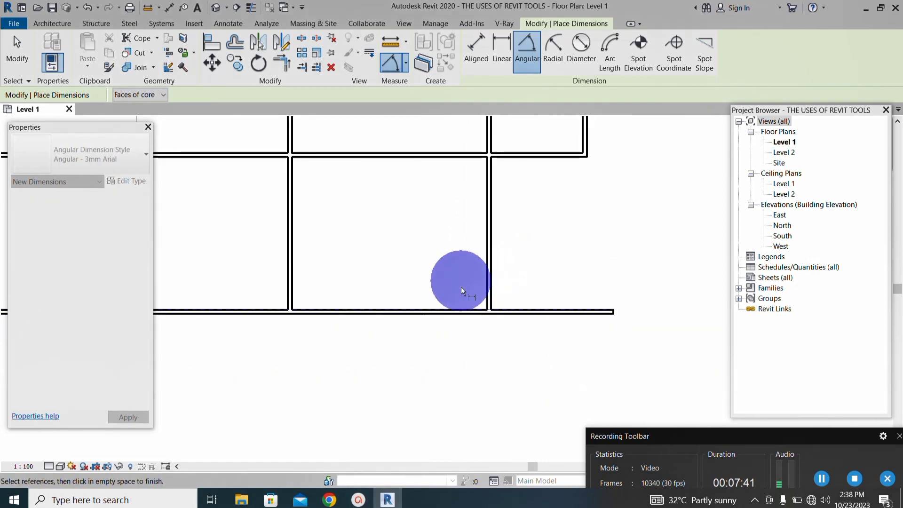
scroll(504, 289, up, 3)
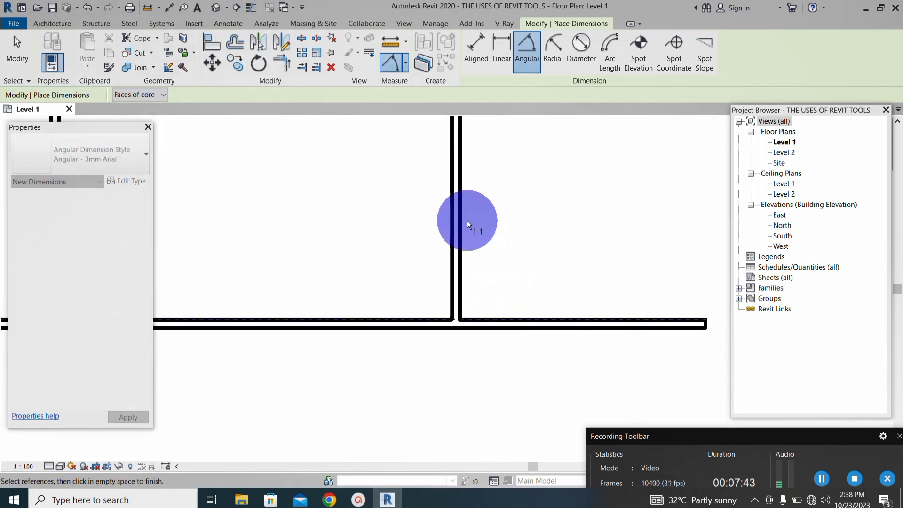
click(460, 246)
scroll(504, 270, down, 2)
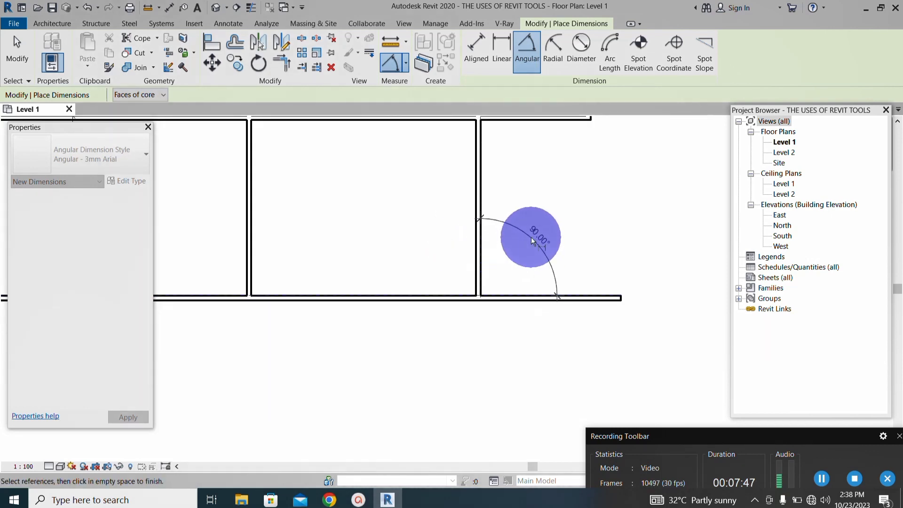
scroll(484, 259, up, 1)
scroll(515, 255, down, 1)
scroll(489, 254, up, 2)
scroll(485, 255, down, 2)
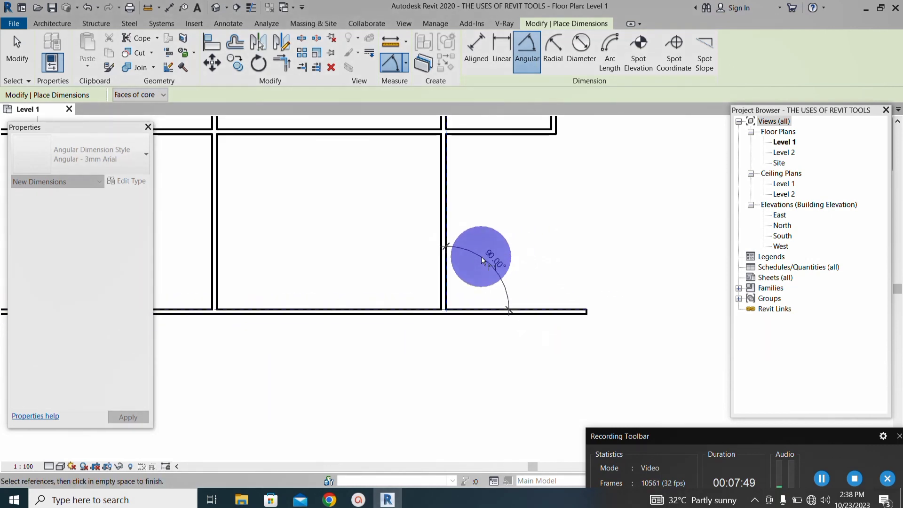
scroll(483, 253, up, 2)
scroll(482, 253, up, 1)
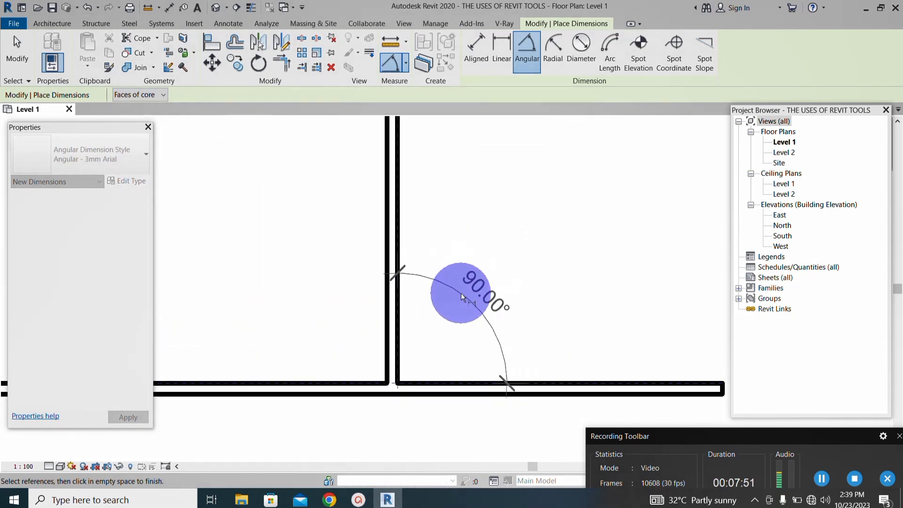
scroll(449, 301, down, 2)
scroll(464, 304, up, 2)
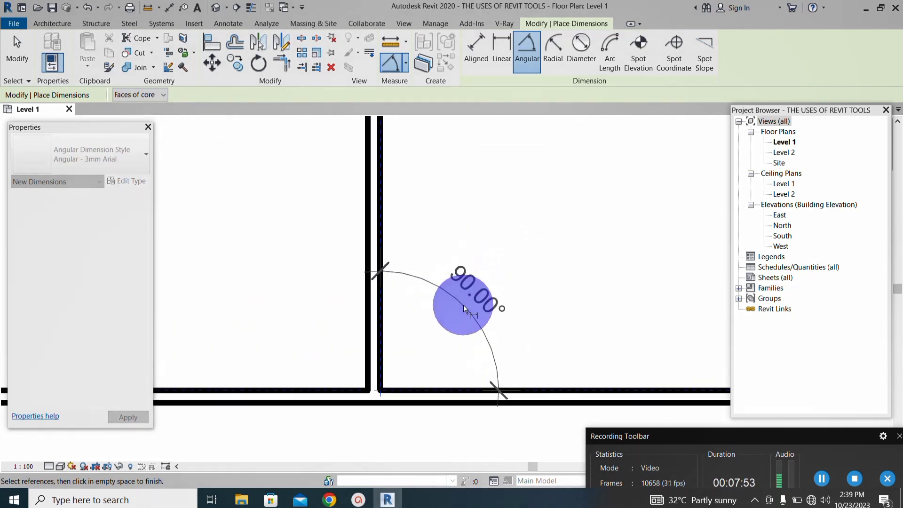
click(463, 305)
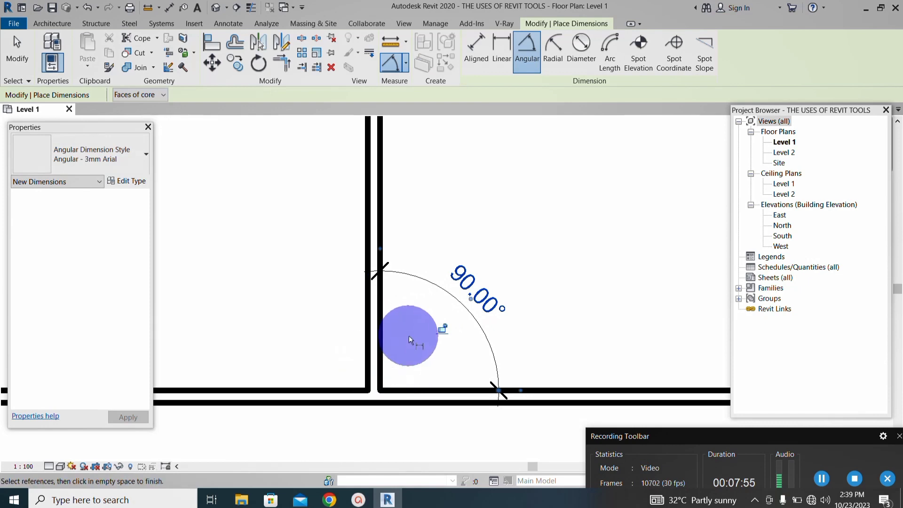
Step: Place an angular dimension between the main east wall and the short horizontal wall of the east projection, inside their corner
scroll(408, 335, down, 2)
scroll(418, 304, down, 4)
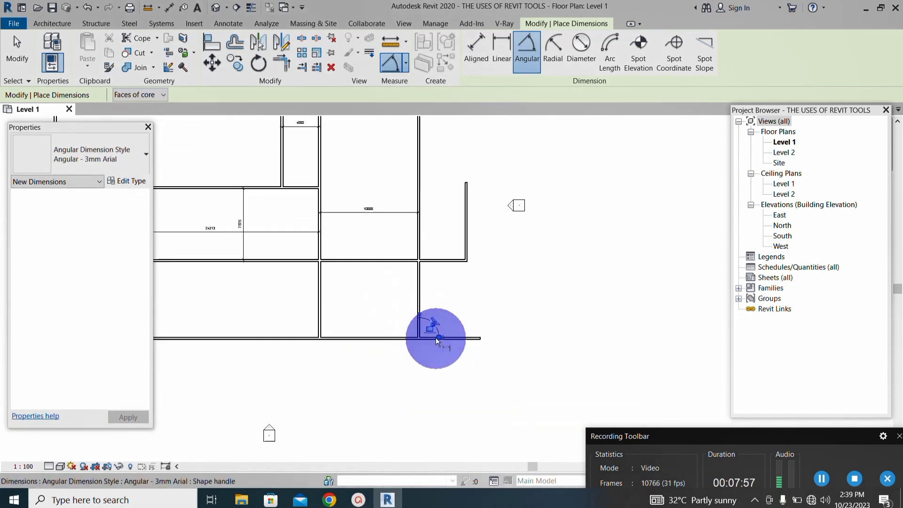
scroll(415, 254, up, 2)
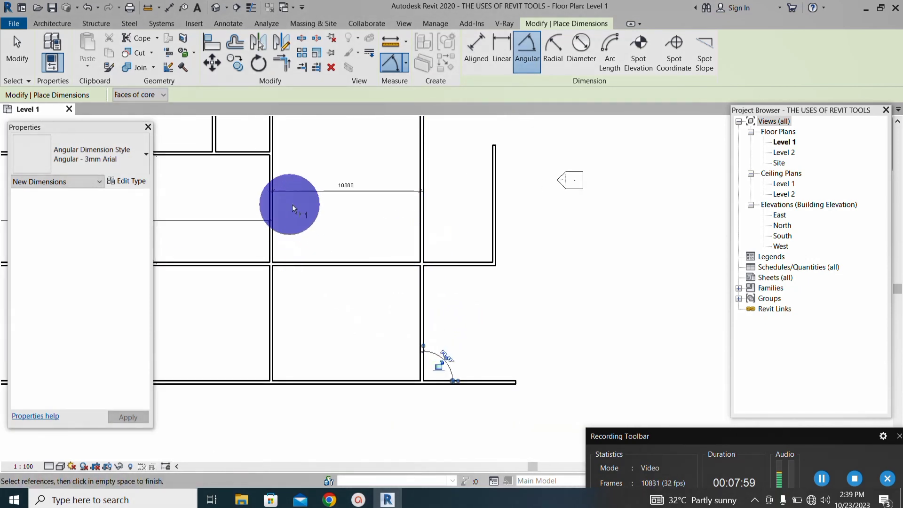
scroll(510, 411, down, 1)
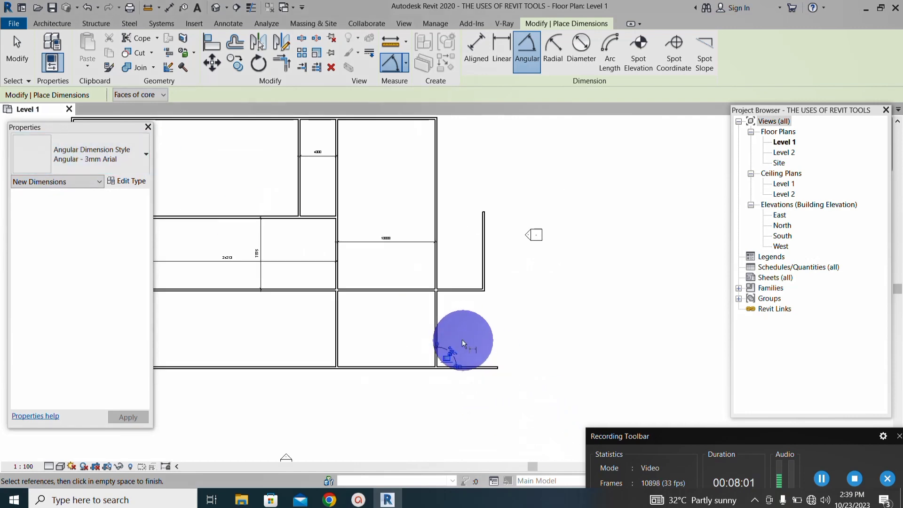
scroll(422, 308, up, 1)
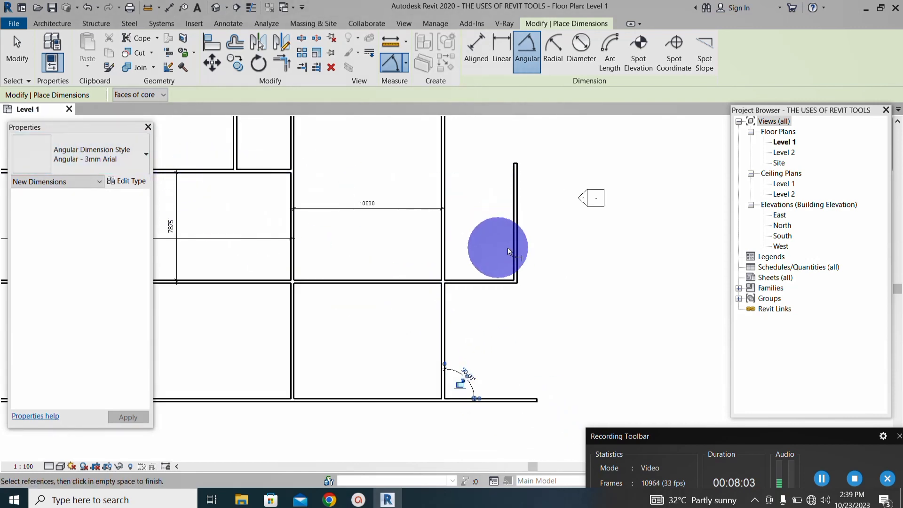
scroll(442, 250, up, 1)
scroll(442, 250, up, 1)
scroll(456, 235, up, 1)
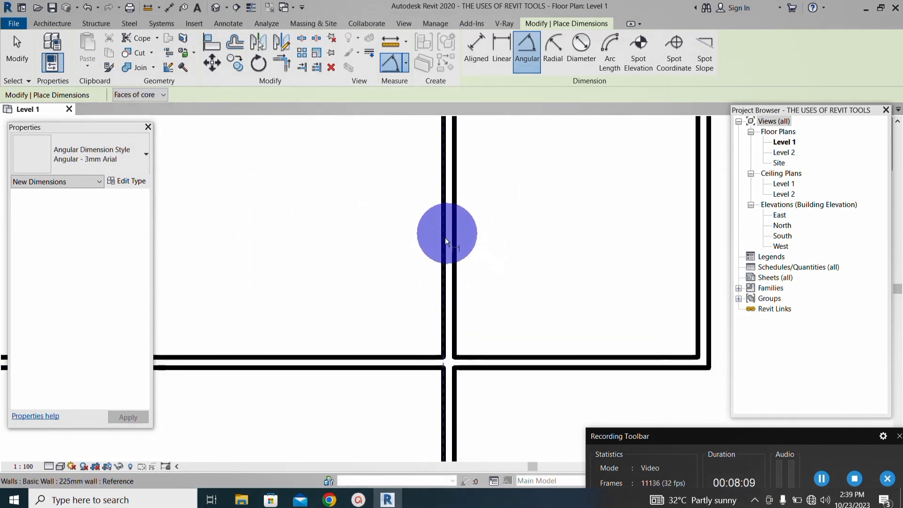
scroll(487, 263, down, 1)
scroll(475, 258, up, 1)
scroll(475, 258, up, 1)
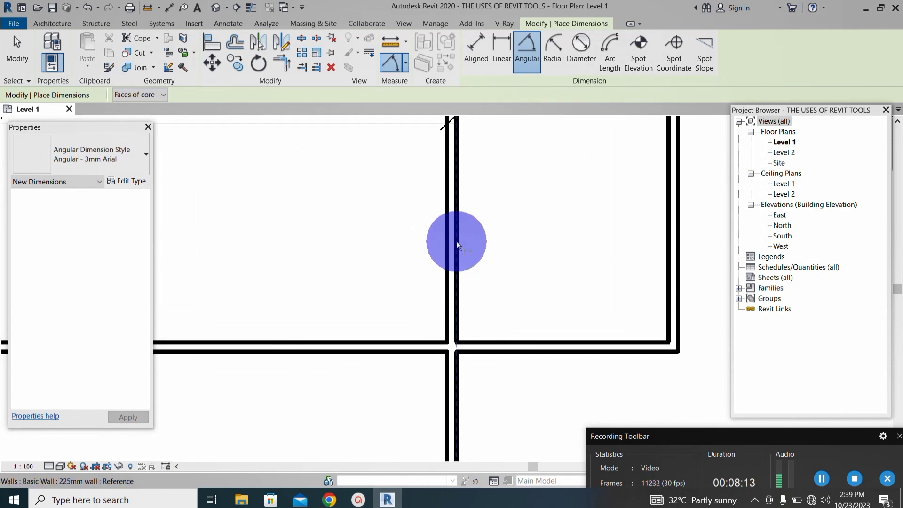
click(456, 243)
click(526, 341)
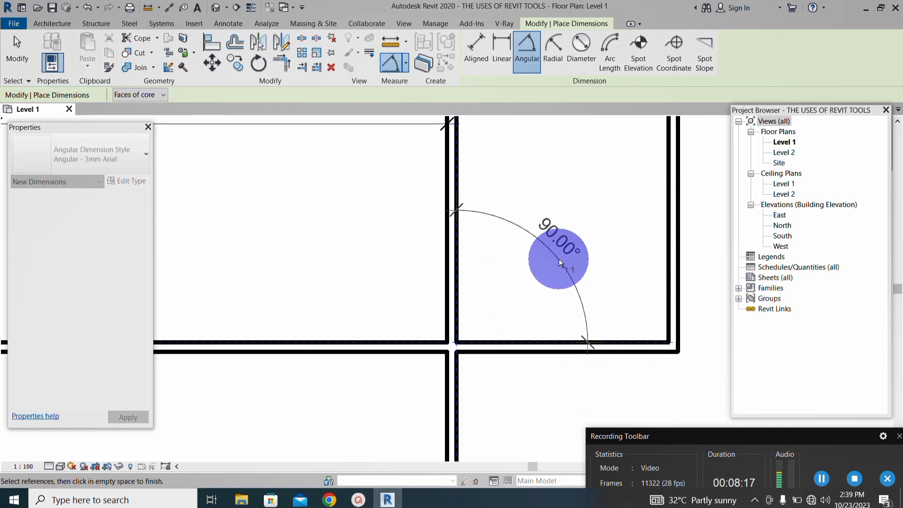
scroll(548, 258, down, 4)
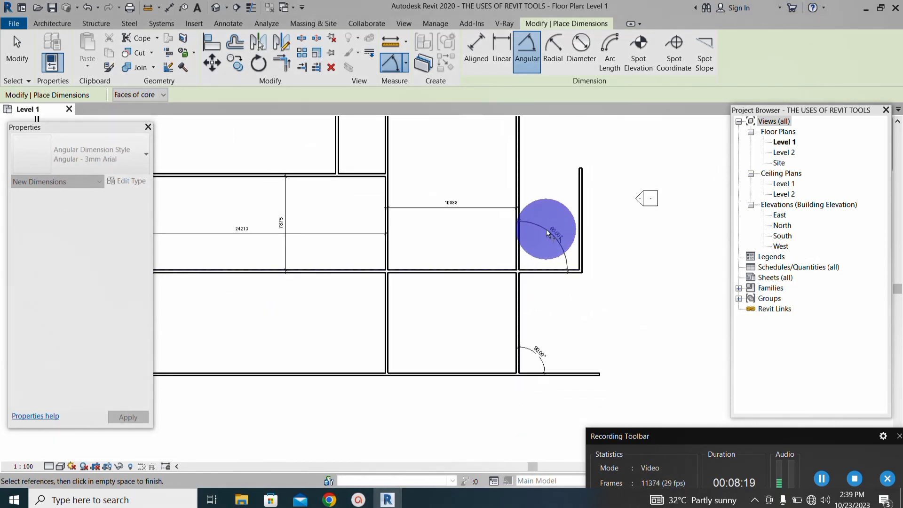
scroll(549, 229, up, 2)
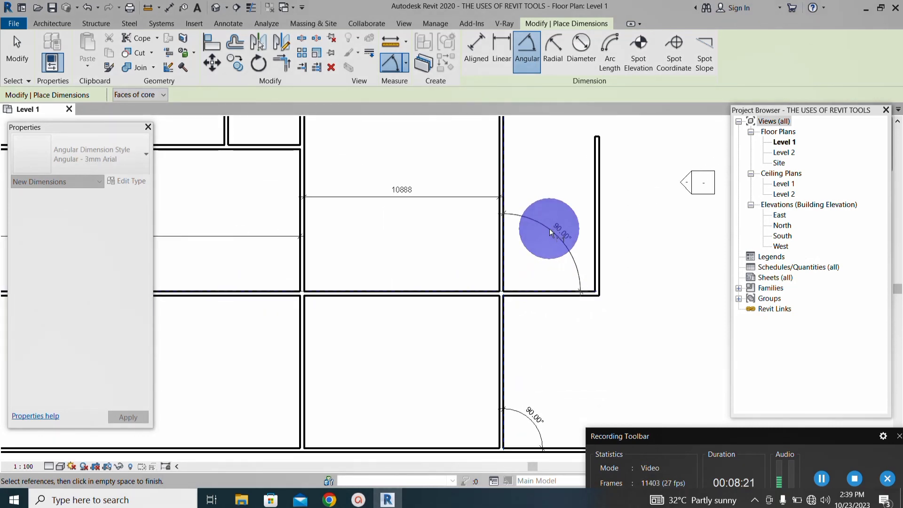
scroll(543, 230, up, 2)
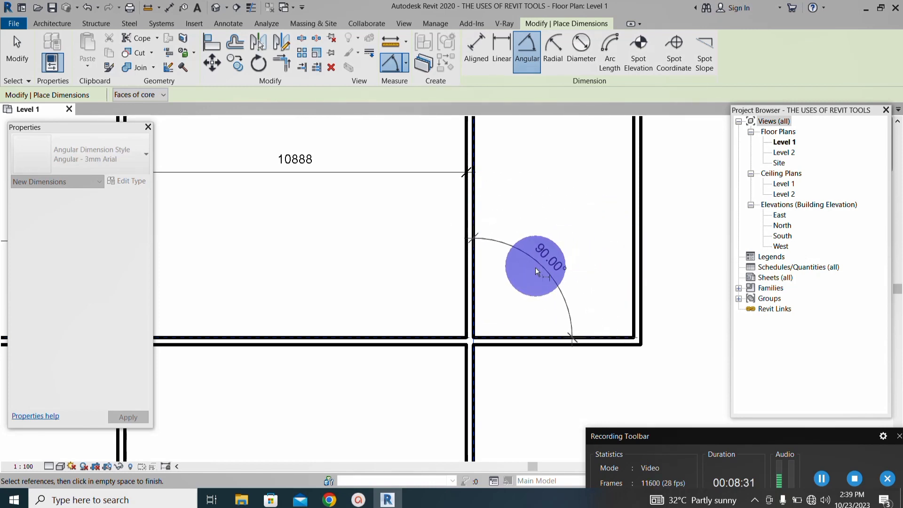
click(543, 265)
scroll(517, 283, down, 5)
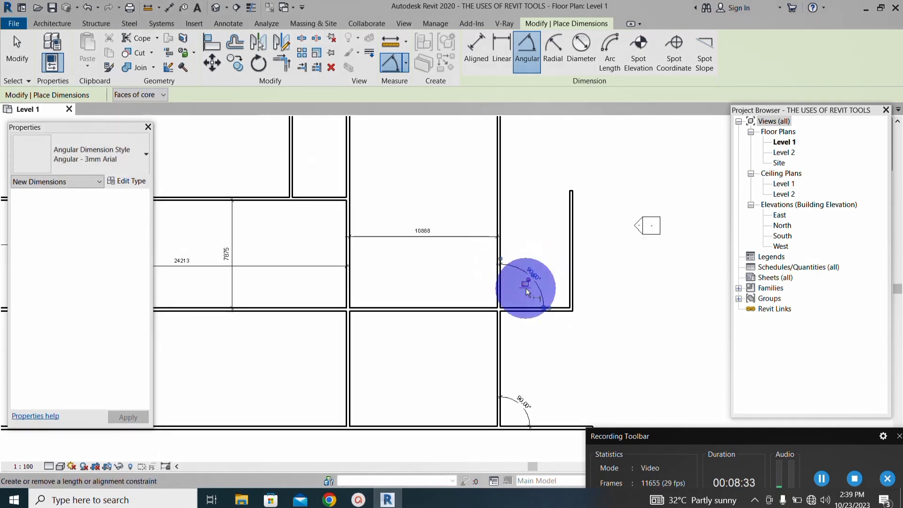
scroll(162, 258, up, 2)
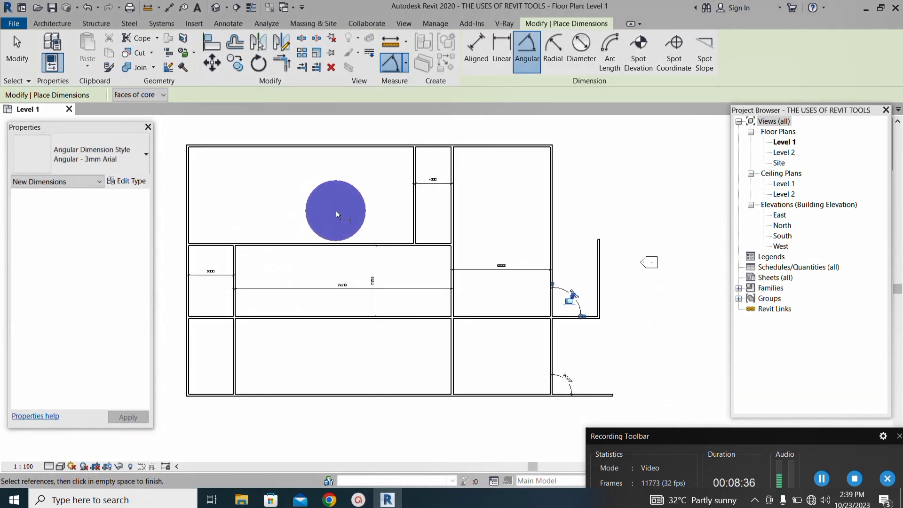
scroll(372, 189, up, 1)
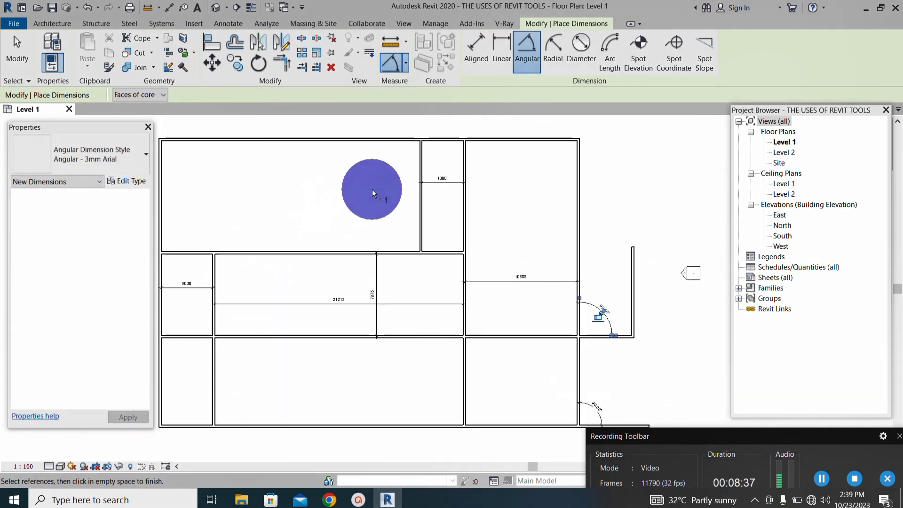
click(822, 477)
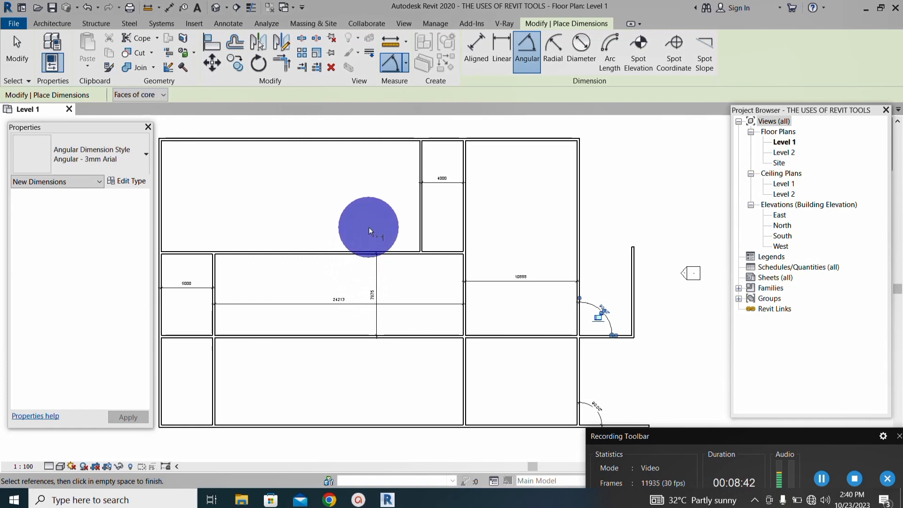
scroll(419, 277, down, 1)
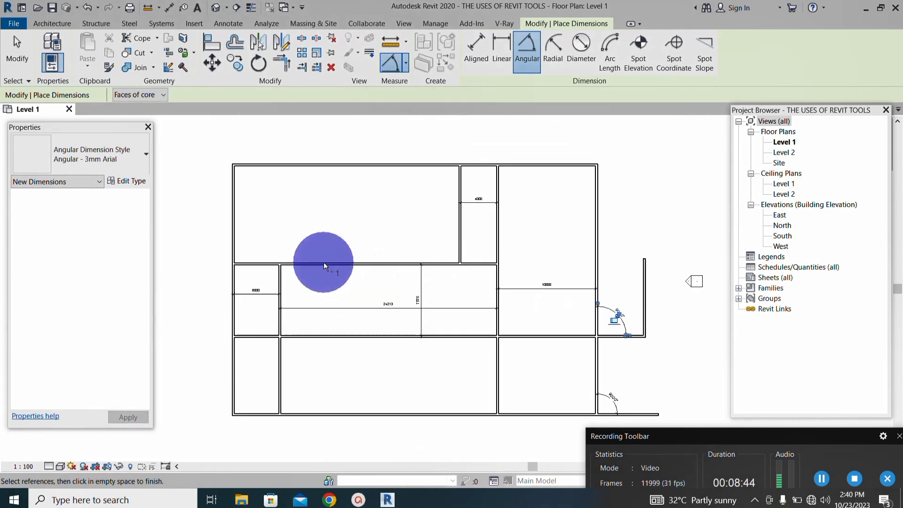
scroll(330, 264, up, 1)
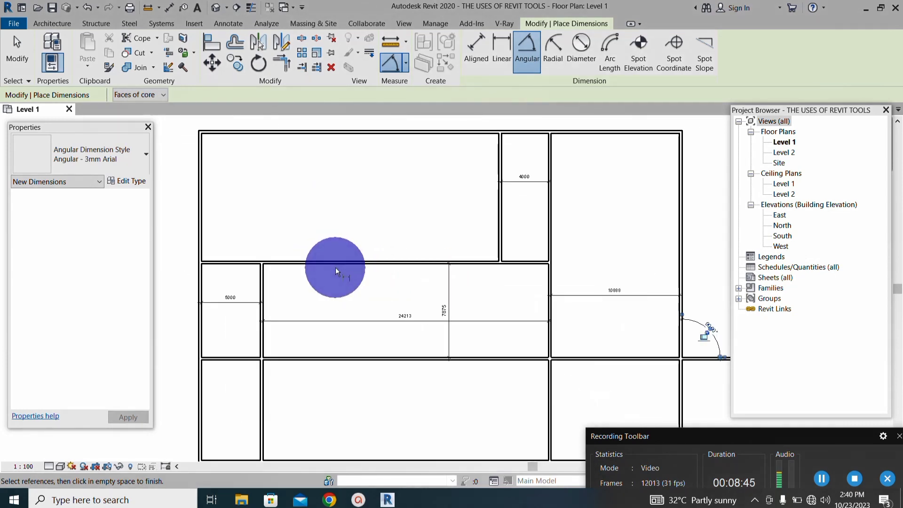
Step: Use Split Element to cut the wall beneath the large top room at two points, about 15537.5 and 7137.5 from its east end
click(302, 40)
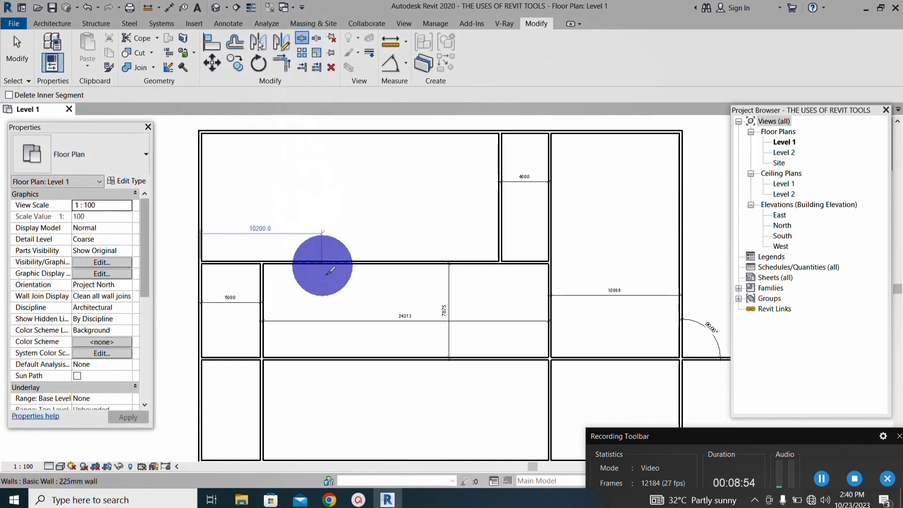
scroll(328, 273, up, 5)
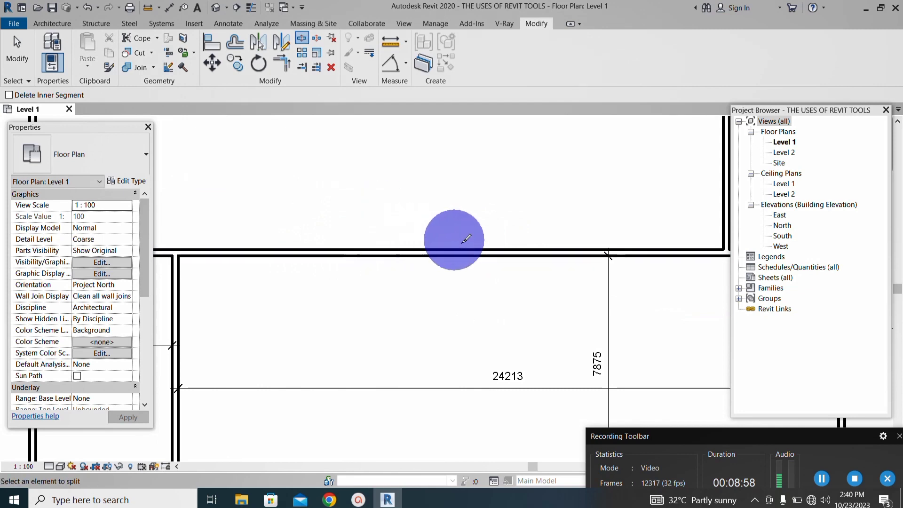
scroll(303, 246, up, 1)
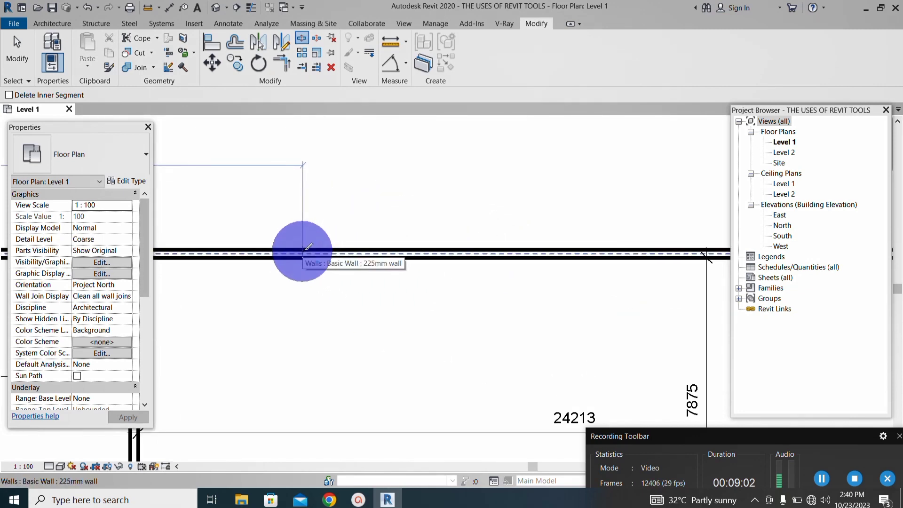
scroll(424, 258, down, 3)
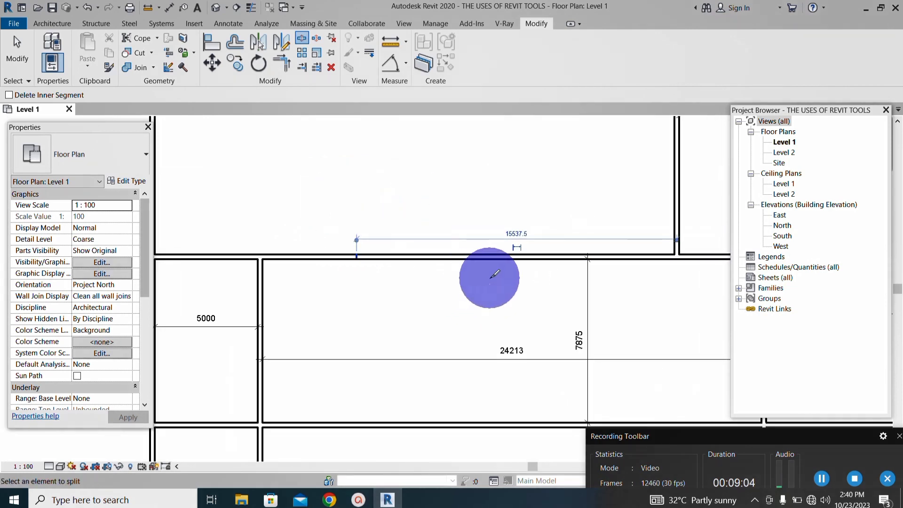
scroll(510, 252, up, 3)
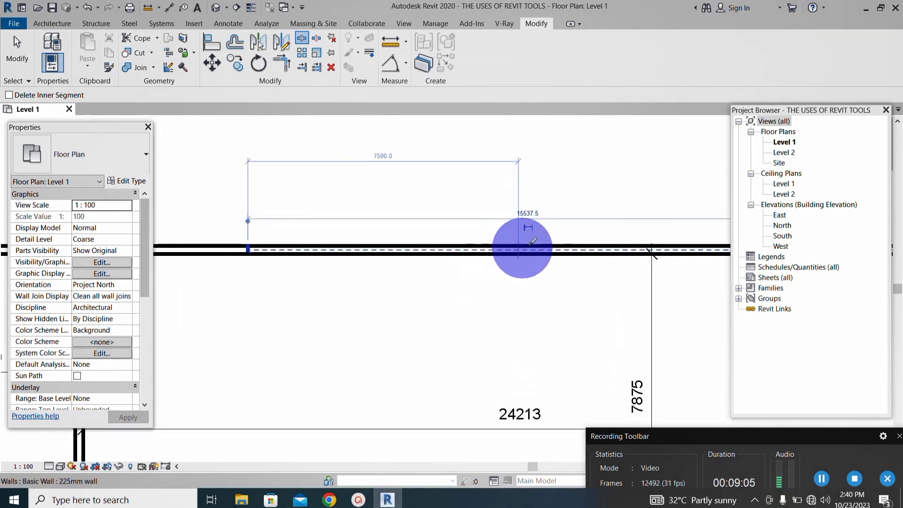
click(554, 242)
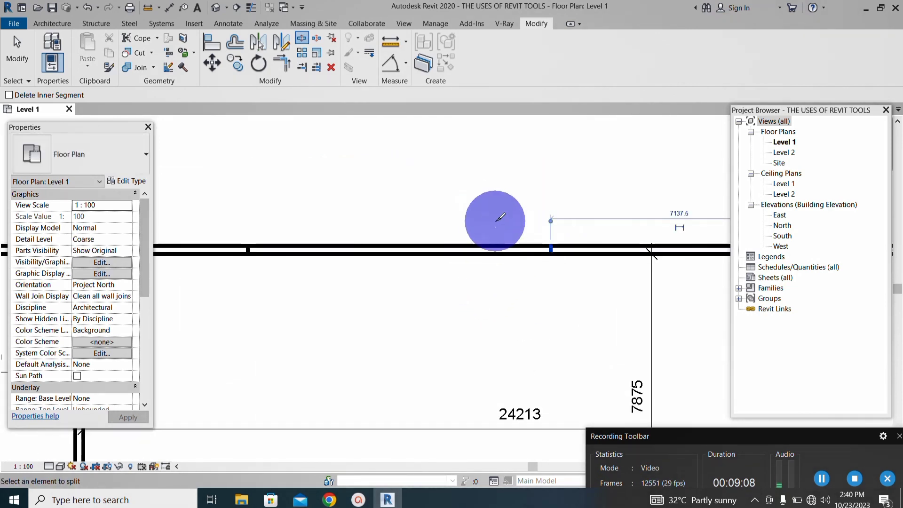
Step: Delete the wall segment between the two split points beneath the large top room
scroll(471, 221, down, 3)
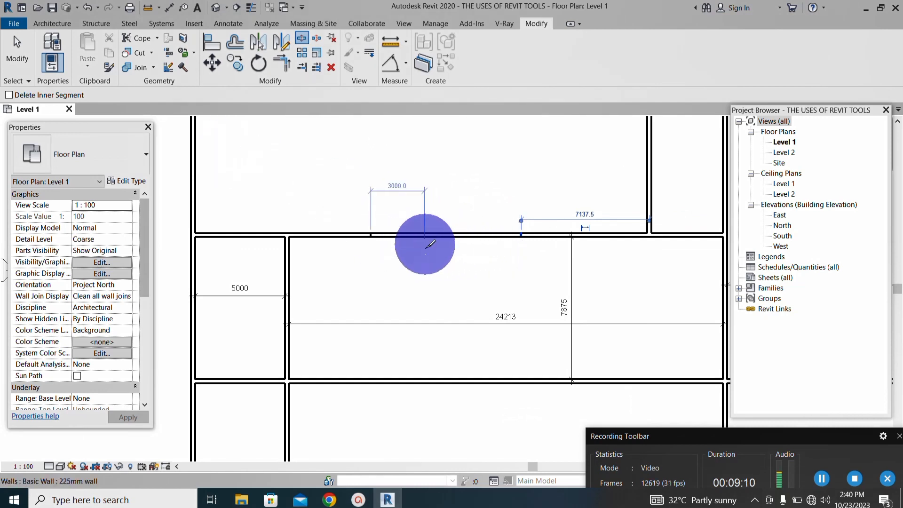
scroll(397, 253, down, 1)
scroll(409, 240, up, 1)
click(409, 240)
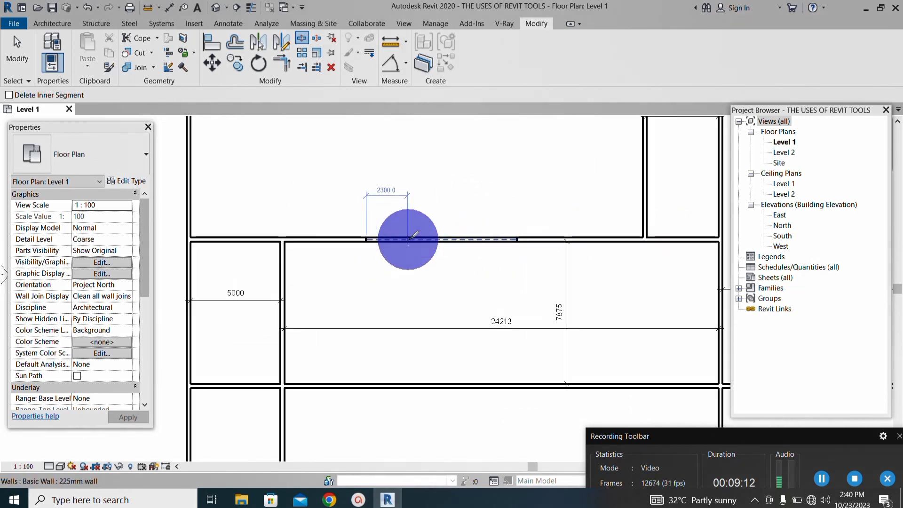
key(Escape)
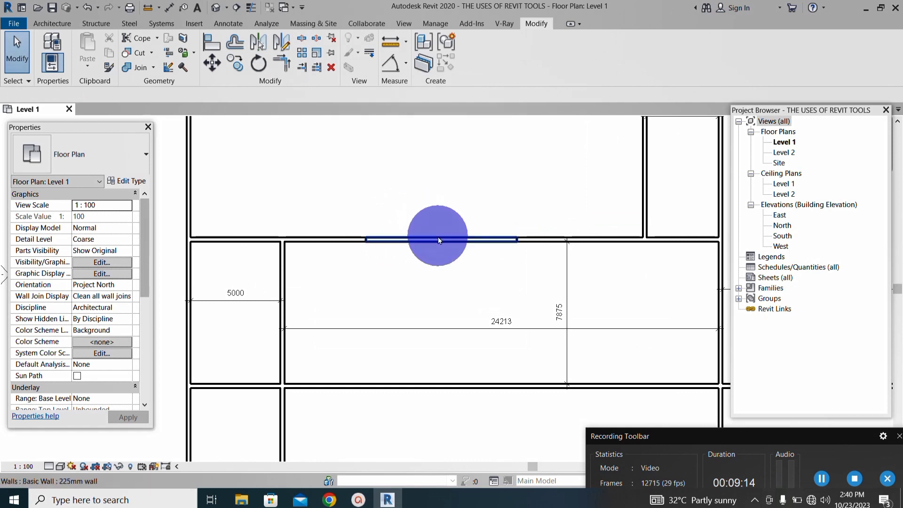
scroll(439, 236, up, 1)
click(439, 236)
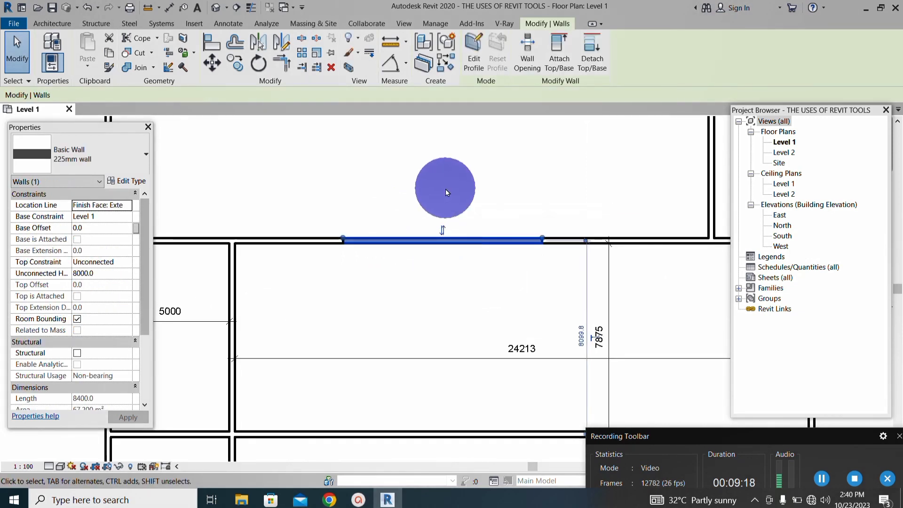
key(Delete)
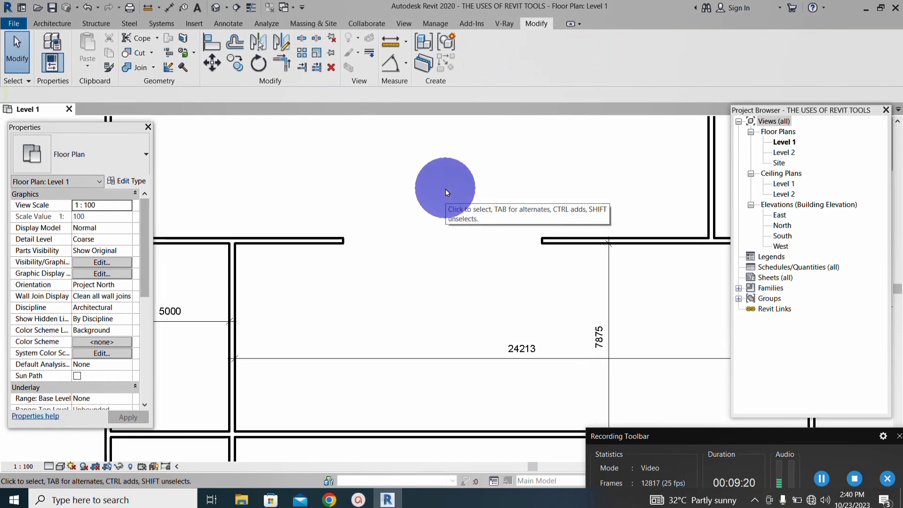
scroll(406, 264, down, 3)
scroll(405, 248, up, 3)
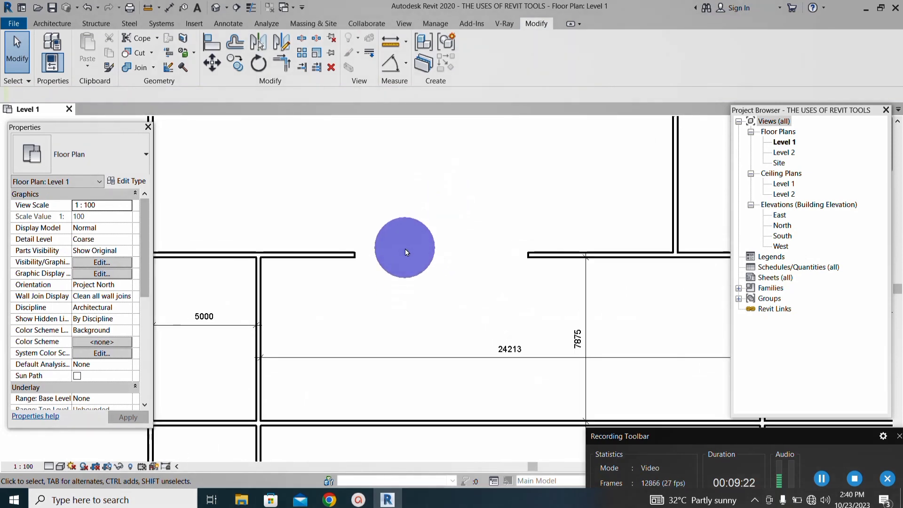
scroll(405, 248, down, 2)
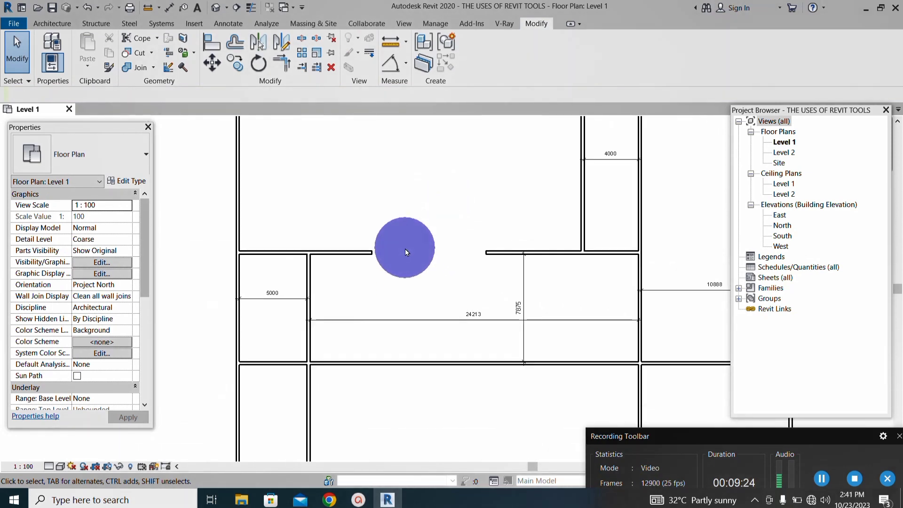
scroll(405, 249, up, 2)
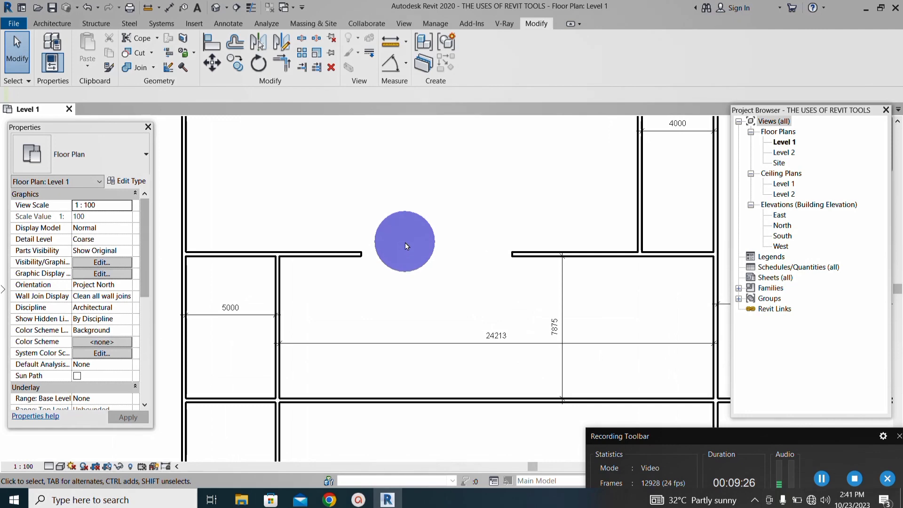
Step: Undo the segment deletion and both splits in the wall beneath the large top room
scroll(405, 242, up, 1)
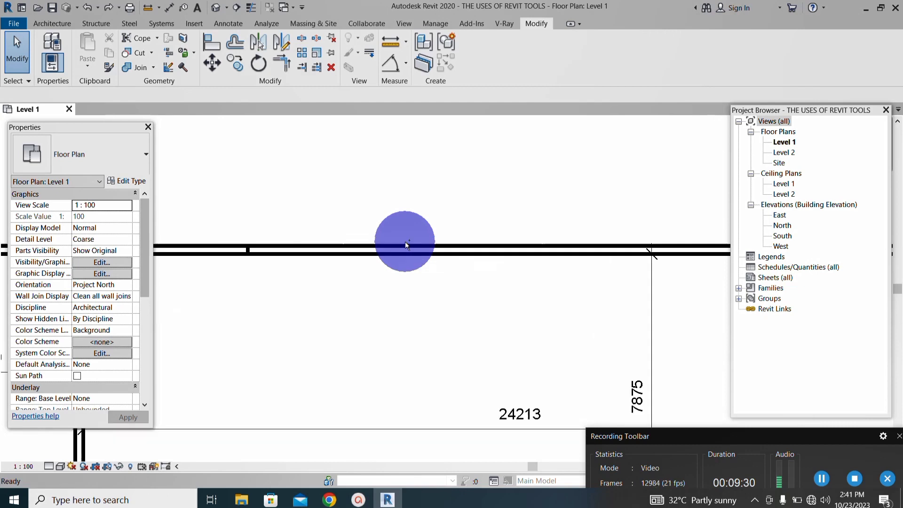
scroll(405, 241, down, 1)
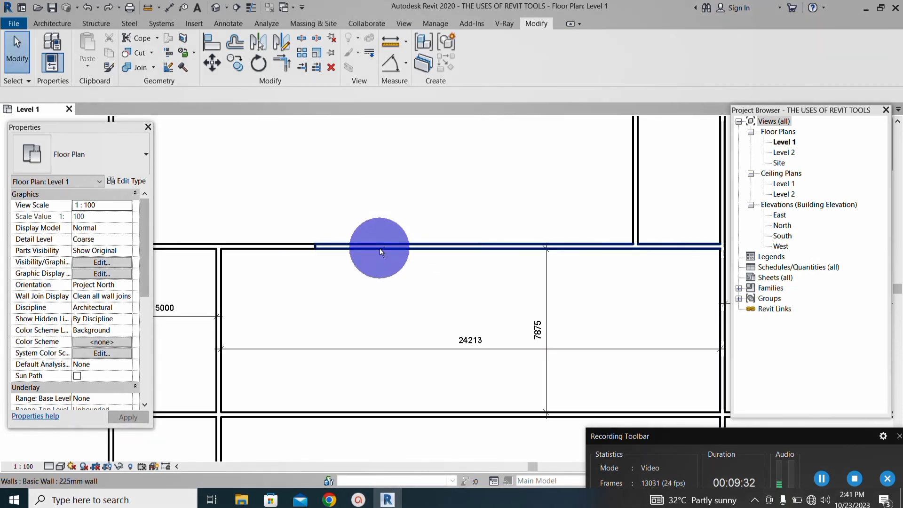
scroll(379, 247, up, 1)
scroll(378, 251, down, 2)
scroll(379, 254, up, 3)
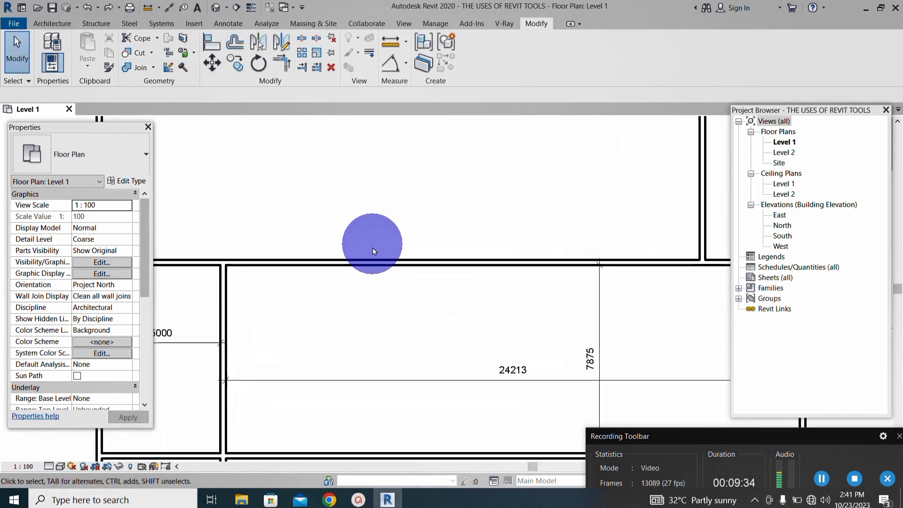
Step: Use Split Element to cut the wall beneath the large top room at two points, about 15037.5 and 8737.5 from its east end
click(302, 40)
scroll(347, 311, up, 1)
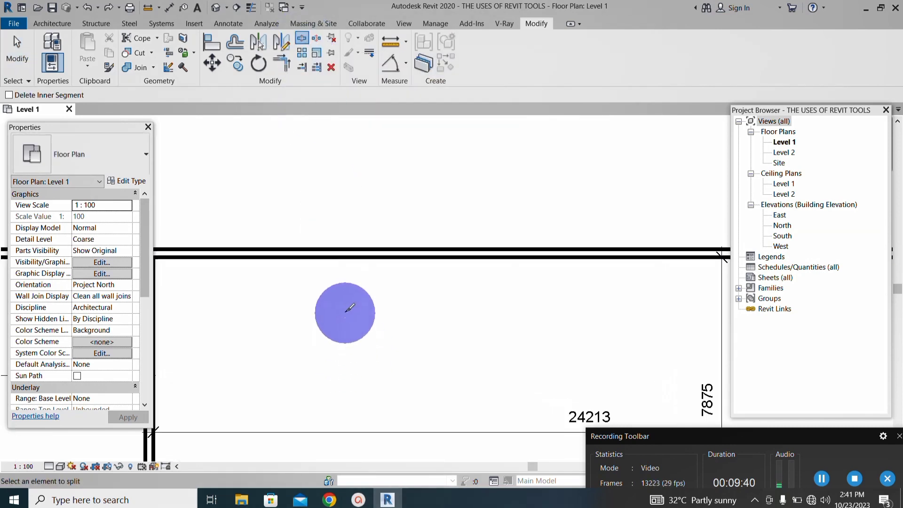
click(338, 248)
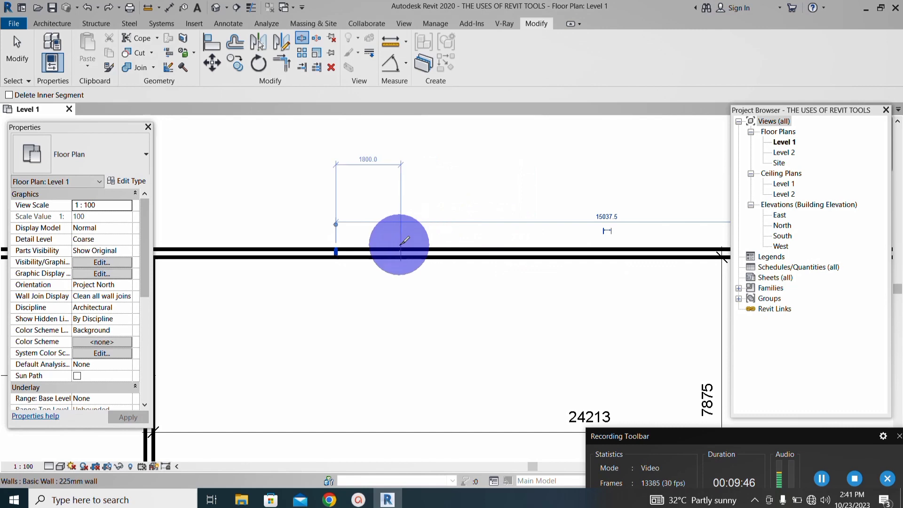
scroll(393, 254, down, 1)
scroll(477, 282, up, 1)
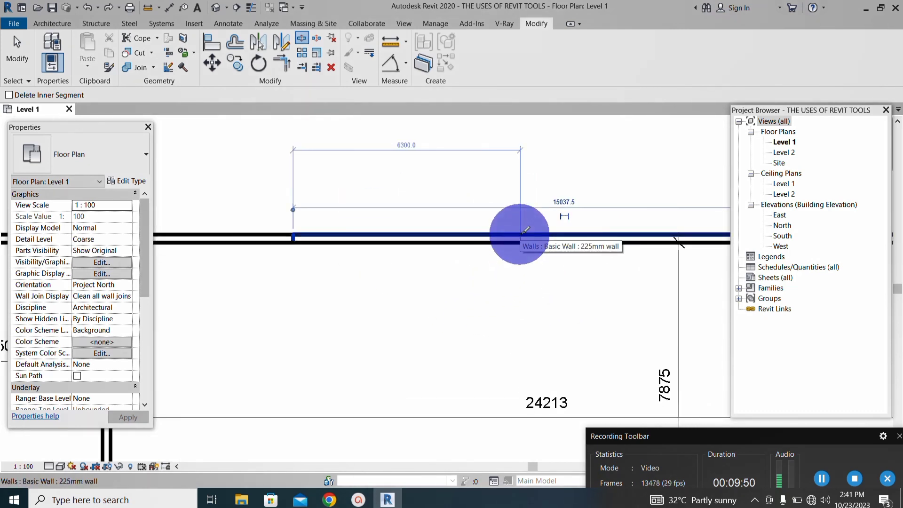
click(520, 233)
scroll(396, 284, down, 1)
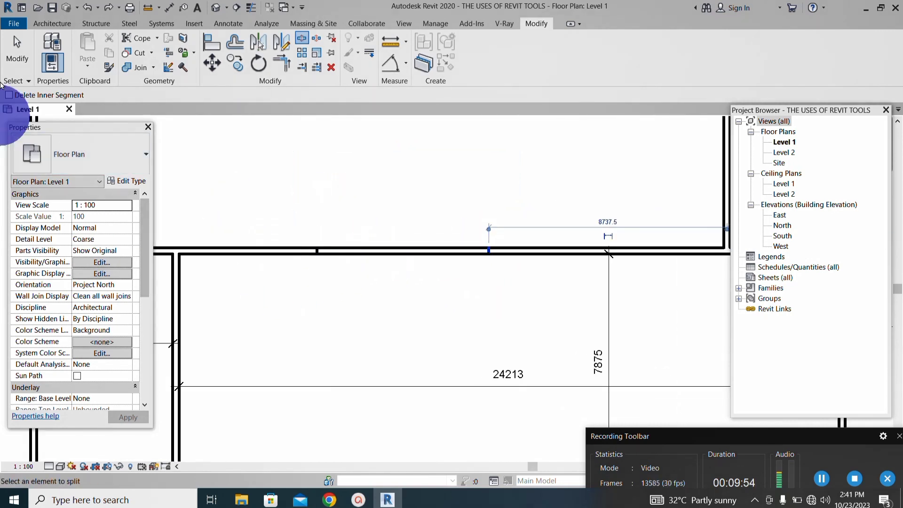
click(10, 60)
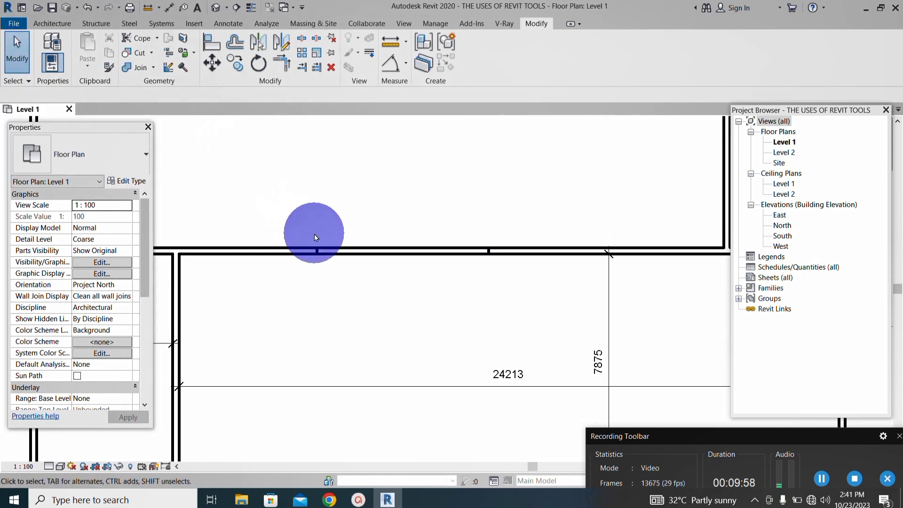
Step: Delete the 6300 long middle segment of the split wall beneath the large top room
scroll(354, 275, up, 1)
scroll(388, 262, up, 1)
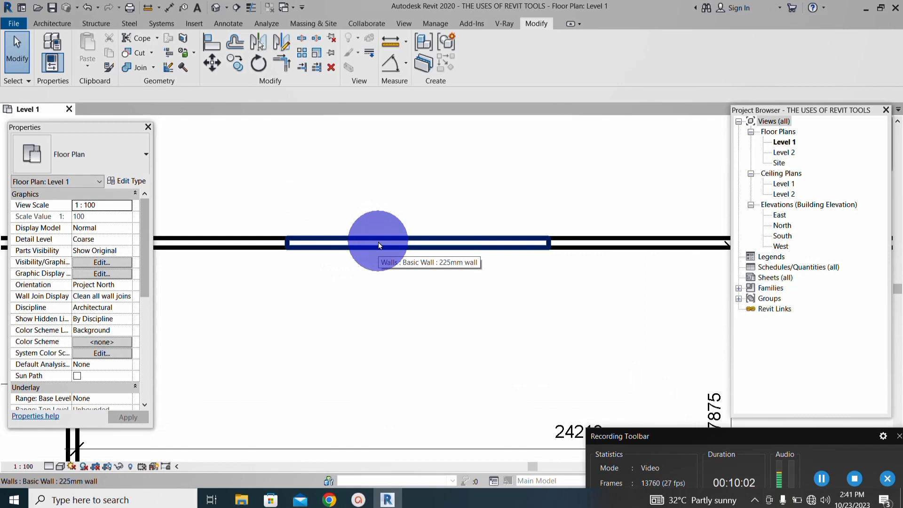
click(378, 242)
scroll(395, 219, down, 1)
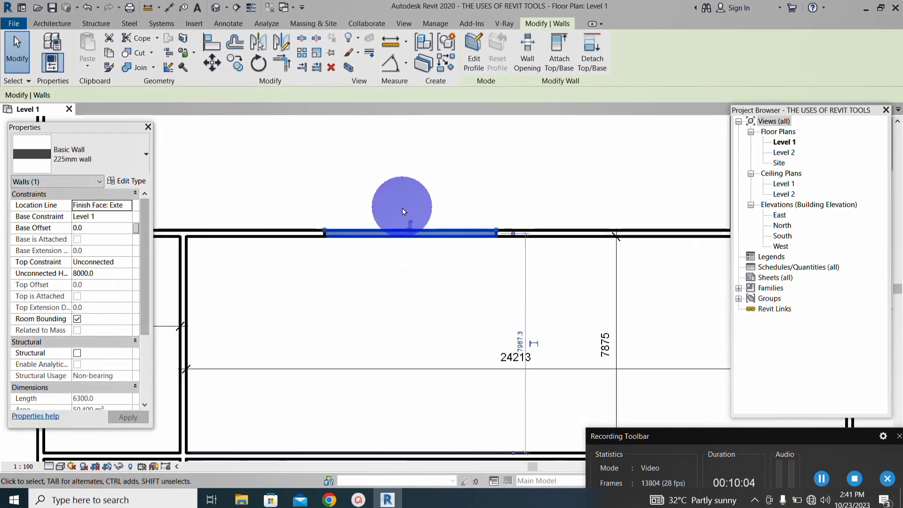
key(Delete)
scroll(402, 215, down, 2)
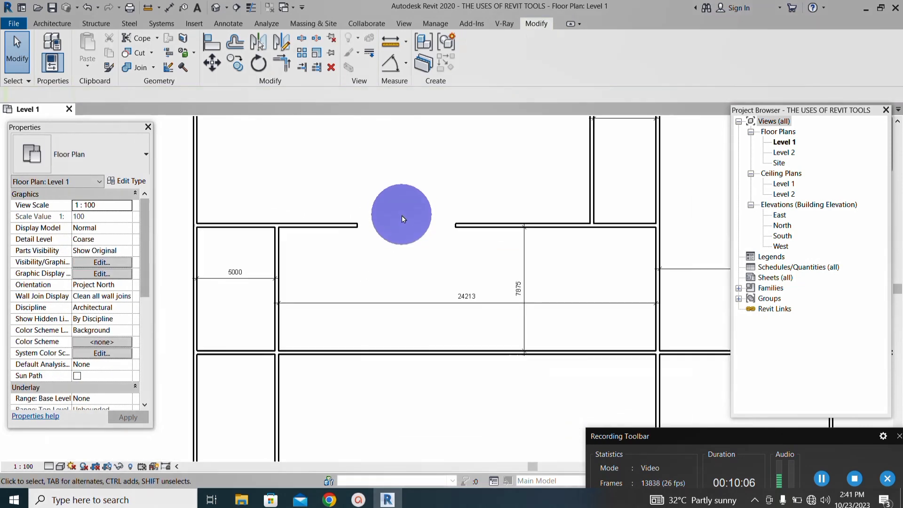
scroll(451, 214, up, 2)
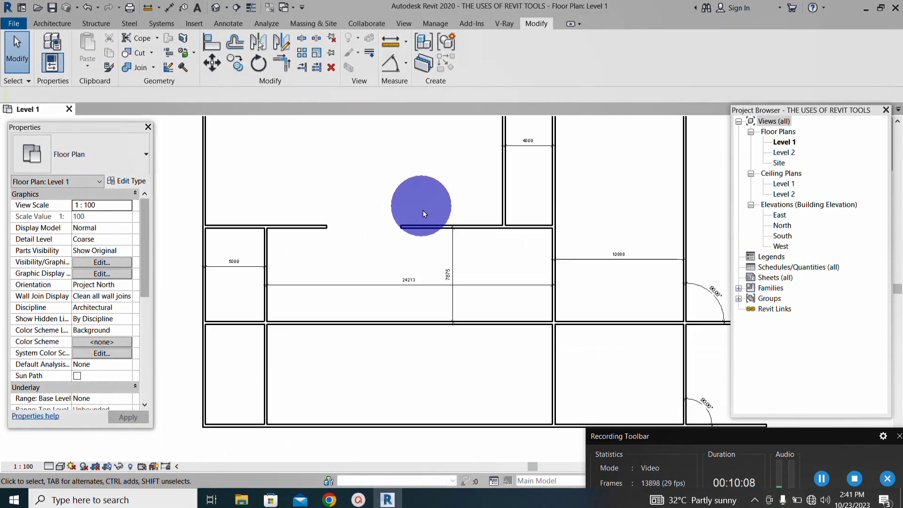
Step: Undo the removal of the 6300 long segment and the two cuts that formed it
scroll(407, 218, up, 2)
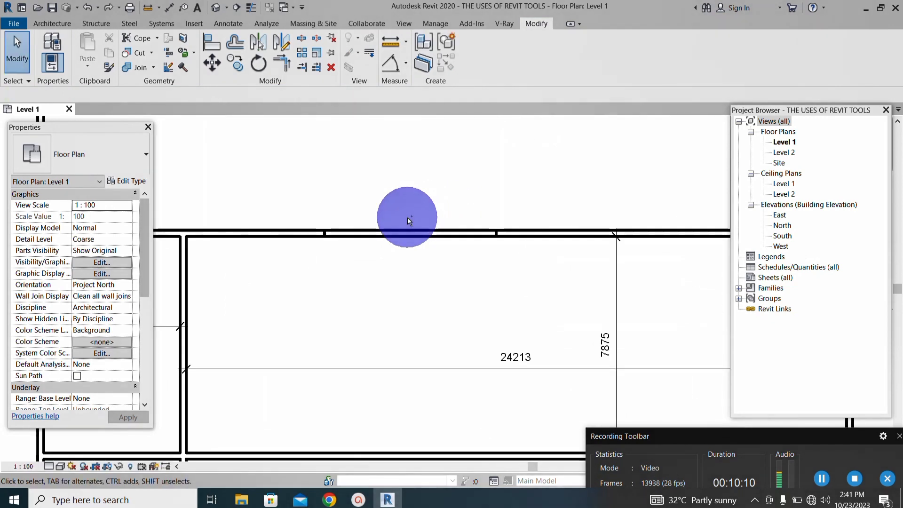
scroll(408, 217, up, 2)
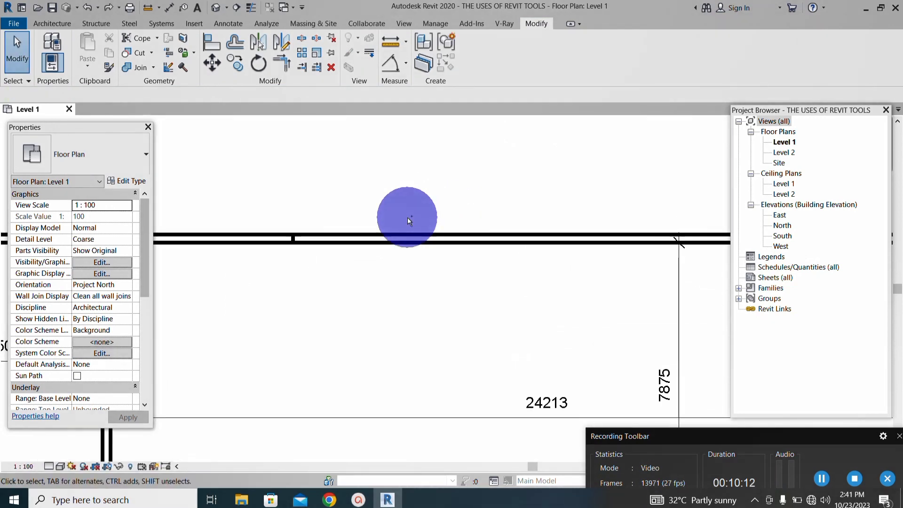
scroll(407, 217, down, 1)
scroll(365, 231, down, 1)
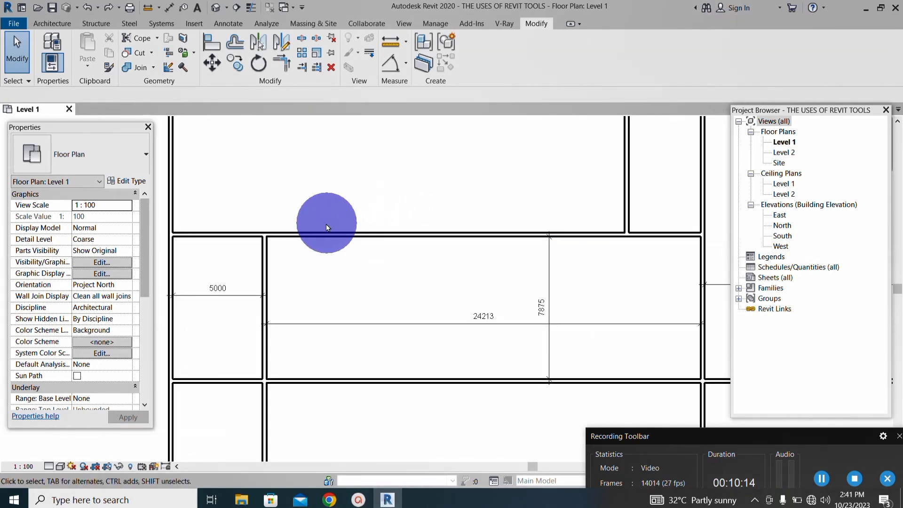
scroll(306, 216, down, 2)
scroll(325, 211, up, 1)
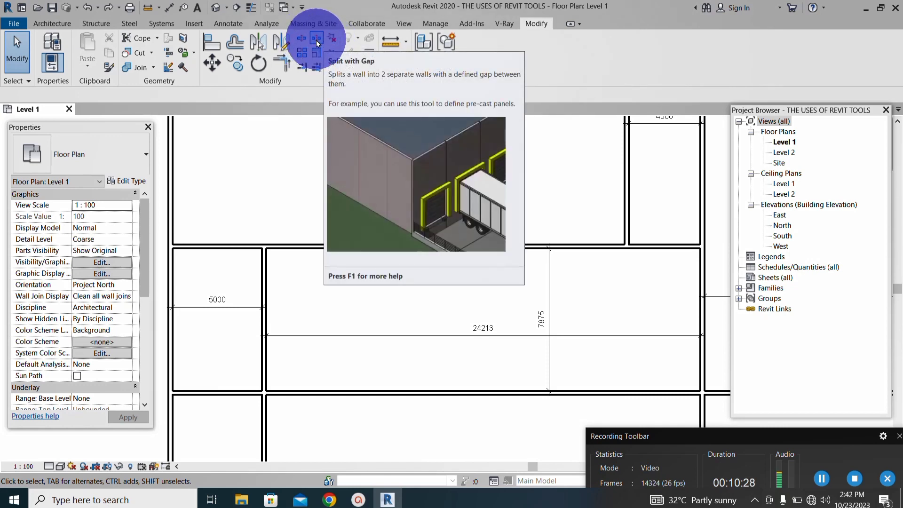
Step: Use Split with Gap with a 25.4 joint gap to split the wall beneath the large top room, about 4362 east of the 24213-wide room's west partition
click(316, 40)
scroll(352, 266, up, 3)
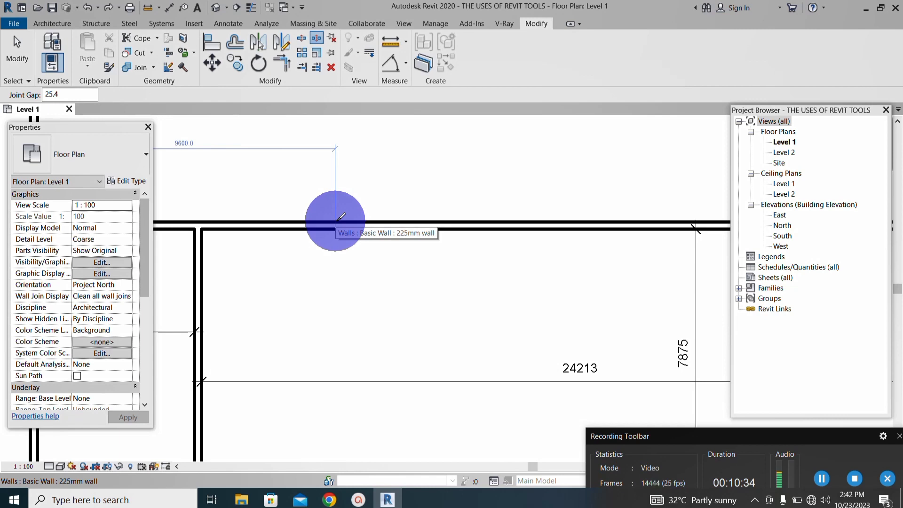
click(336, 219)
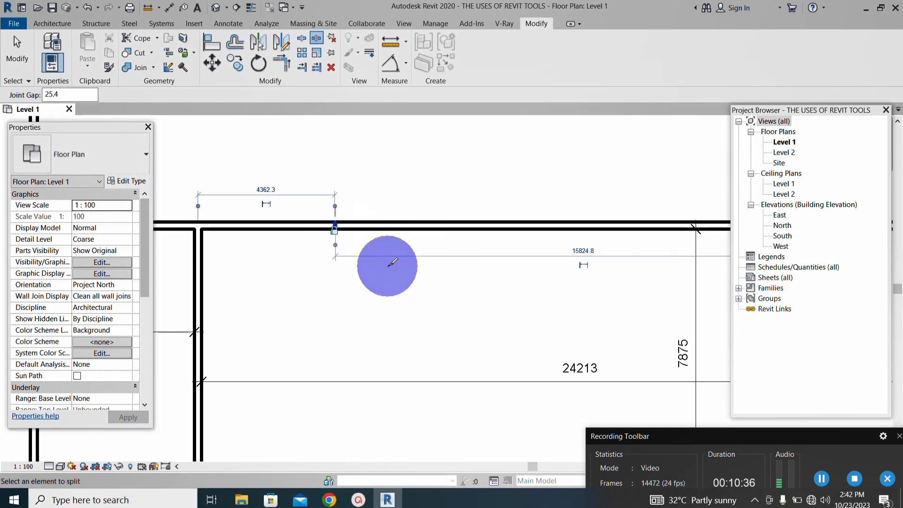
scroll(332, 259, down, 2)
scroll(336, 256, up, 2)
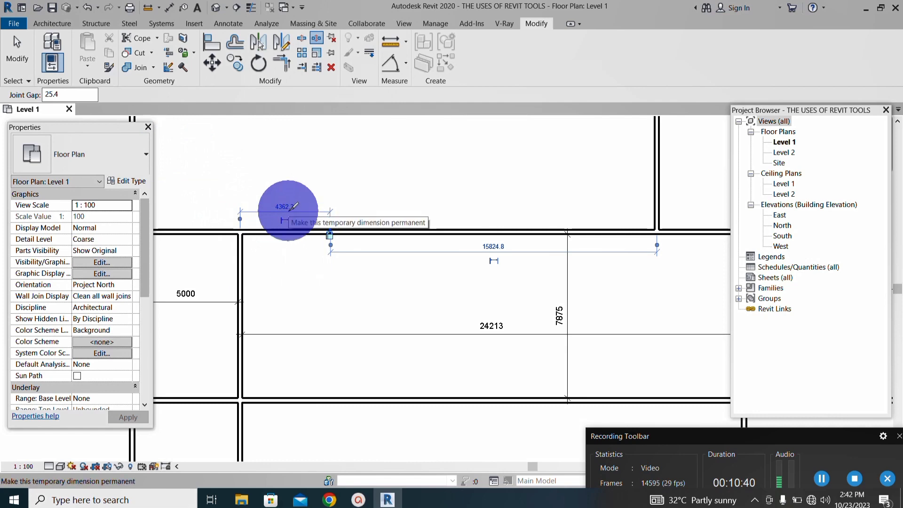
key(Escape)
scroll(331, 231, up, 2)
key(Escape)
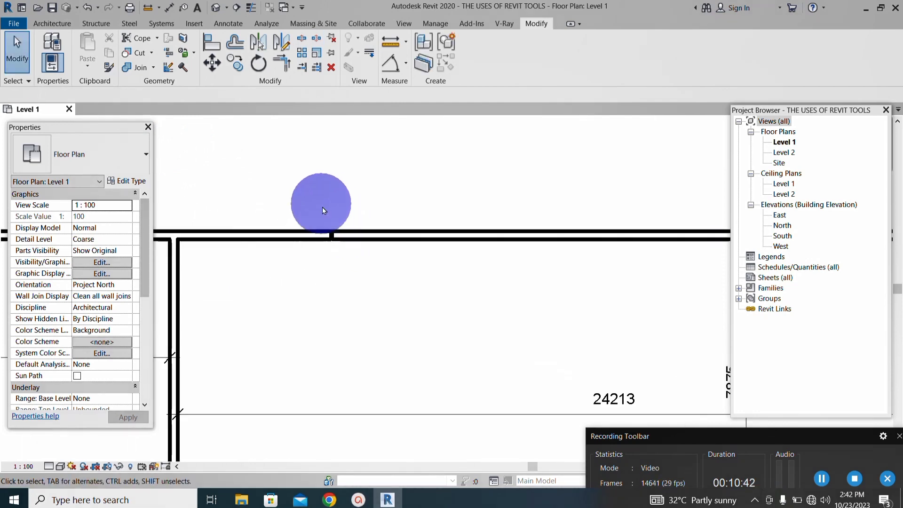
Step: Turn on Thin Lines and examine the joint gap between the two split wall pieces up close
scroll(324, 238, up, 4)
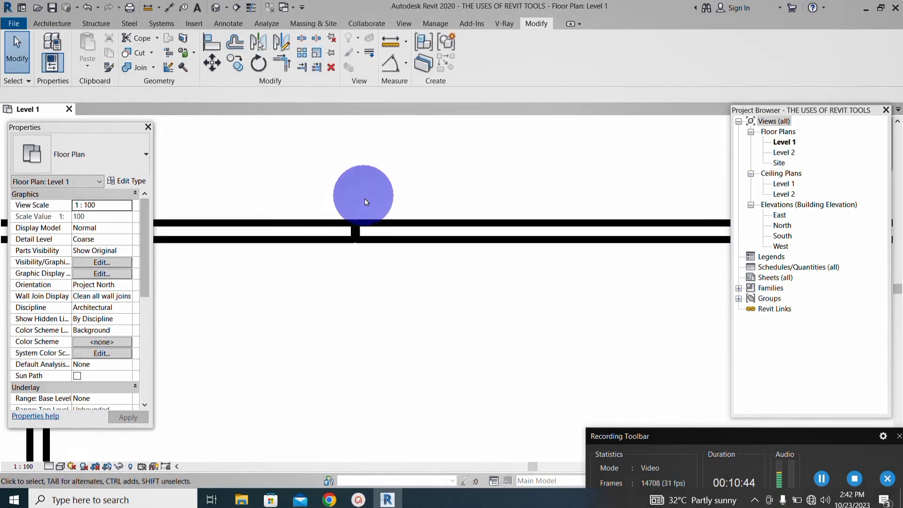
scroll(364, 207, up, 1)
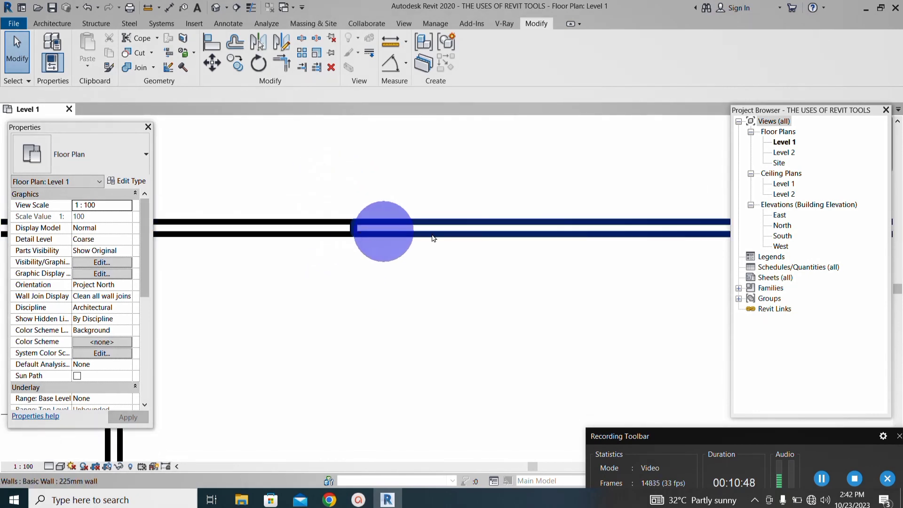
scroll(346, 220, down, 3)
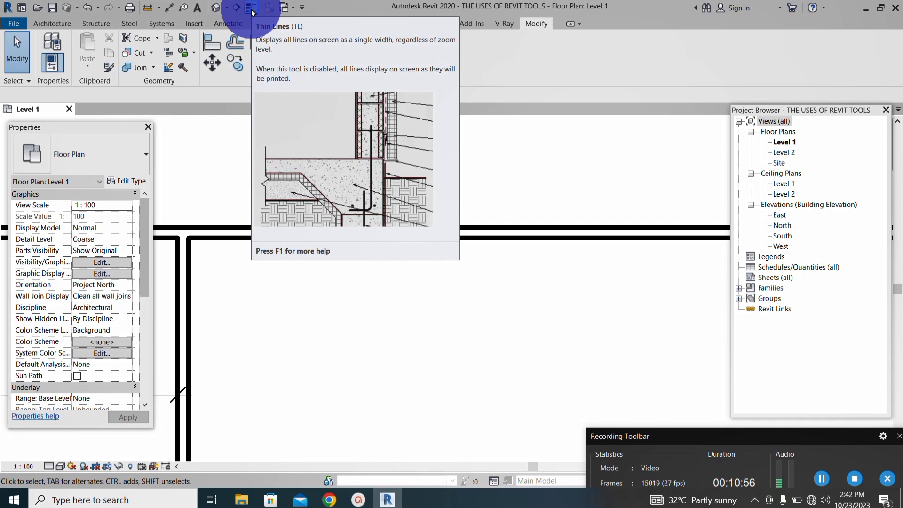
click(252, 8)
scroll(388, 239, up, 3)
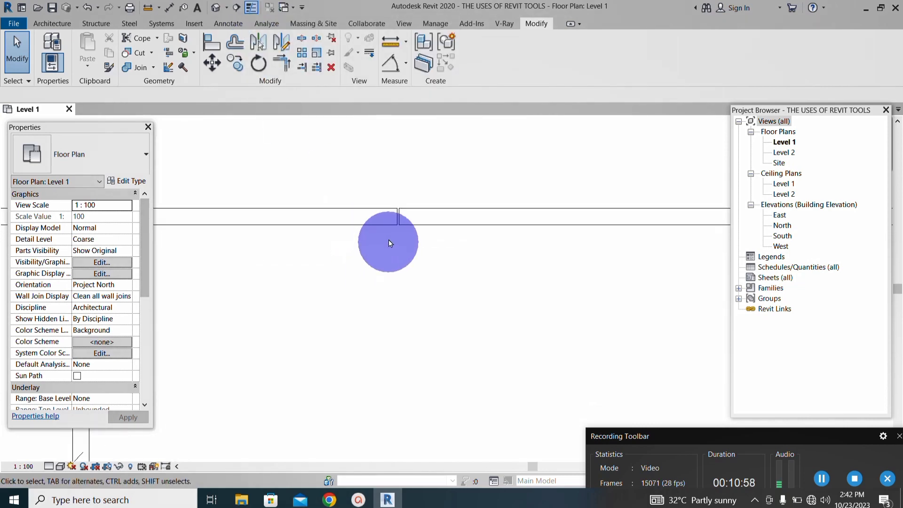
scroll(402, 206, down, 4)
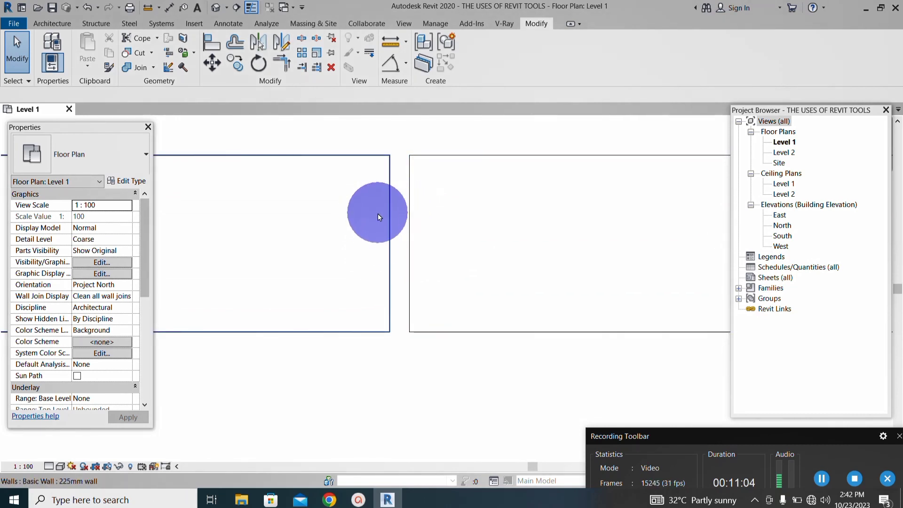
scroll(370, 209, down, 3)
scroll(378, 230, up, 3)
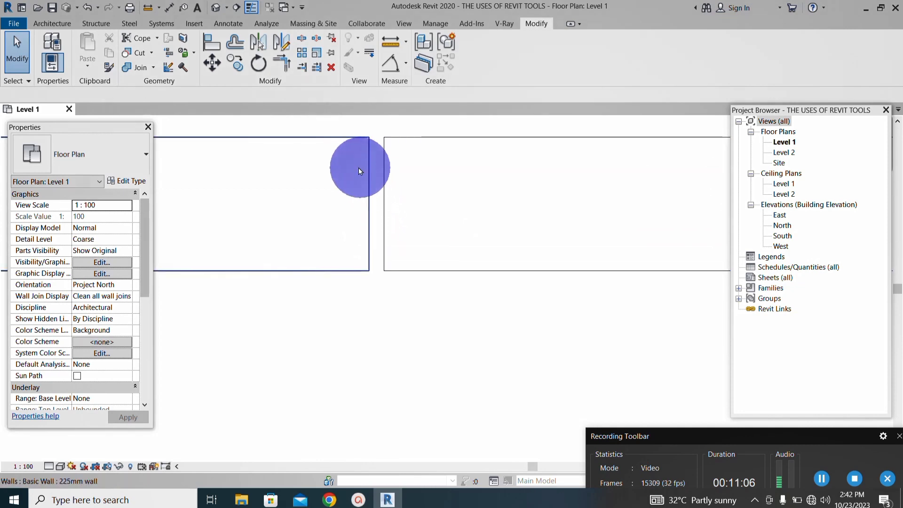
Step: Use Split with Gap with a 25.4 joint gap to split the wall beneath the large top room again, about 2387 east of the first gap
click(316, 44)
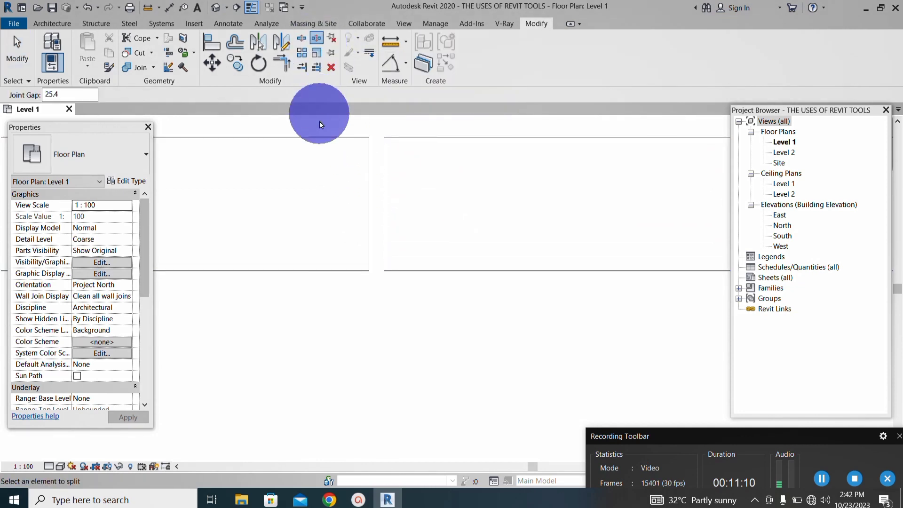
scroll(330, 177, up, 4)
scroll(338, 221, down, 4)
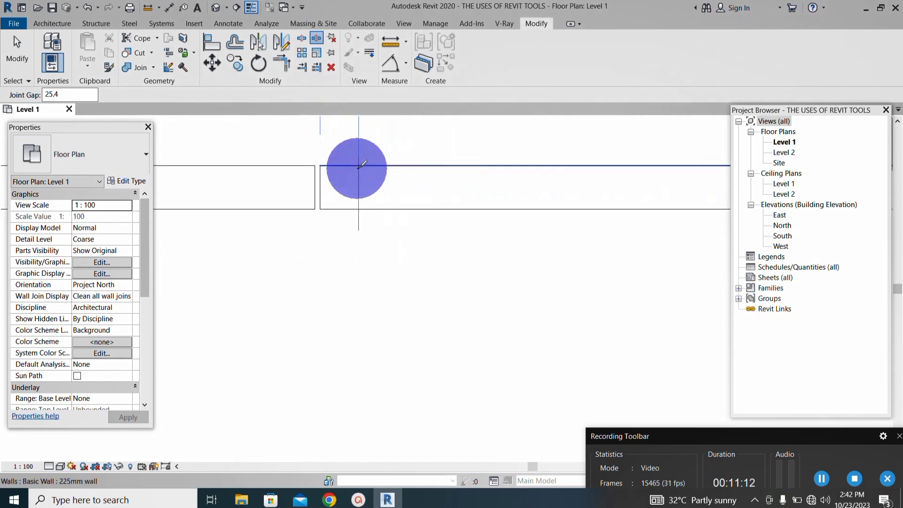
scroll(384, 177, up, 2)
scroll(282, 182, down, 1)
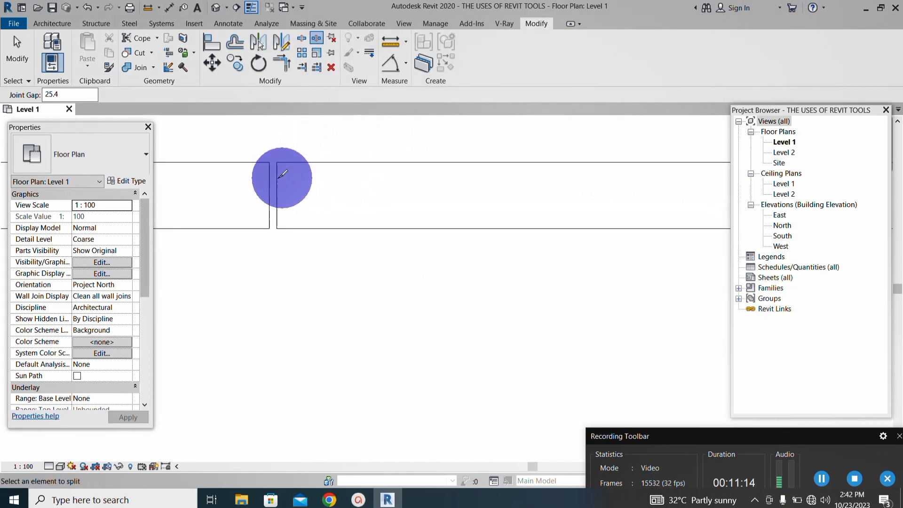
scroll(330, 189, down, 2)
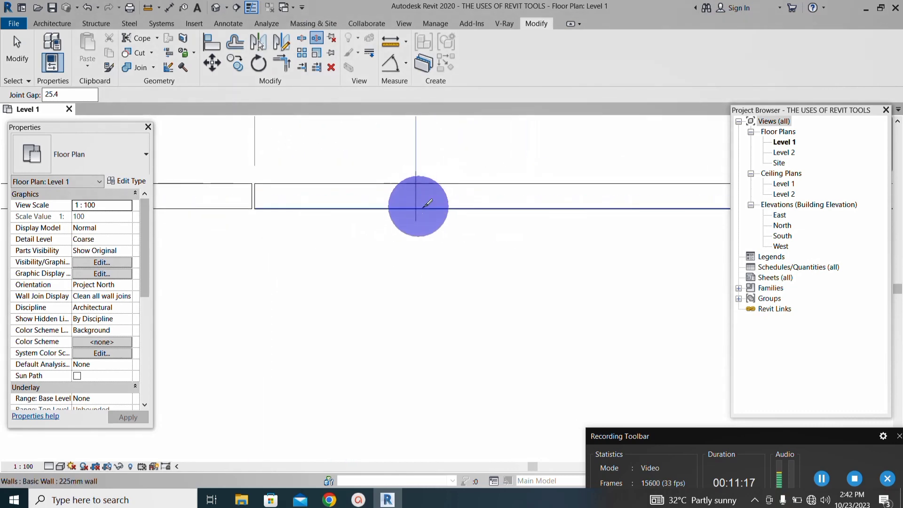
scroll(528, 191, up, 2)
click(513, 174)
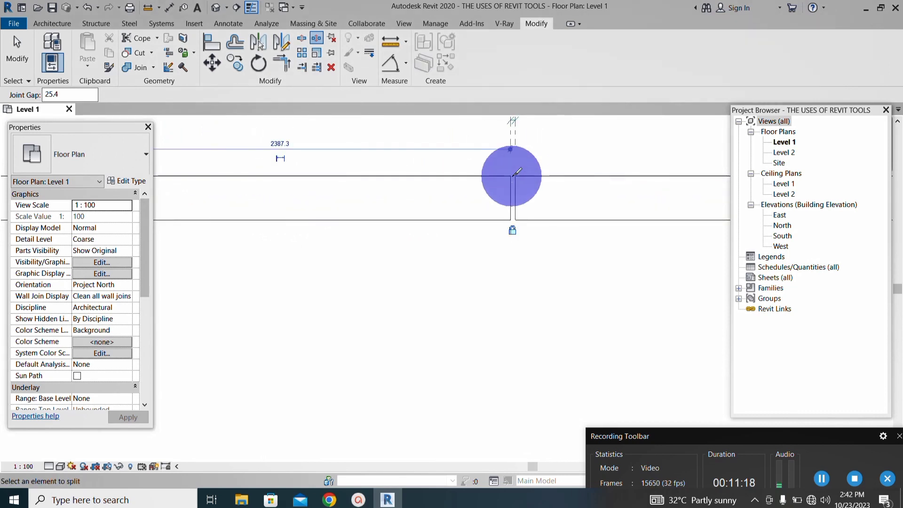
scroll(540, 188, up, 3)
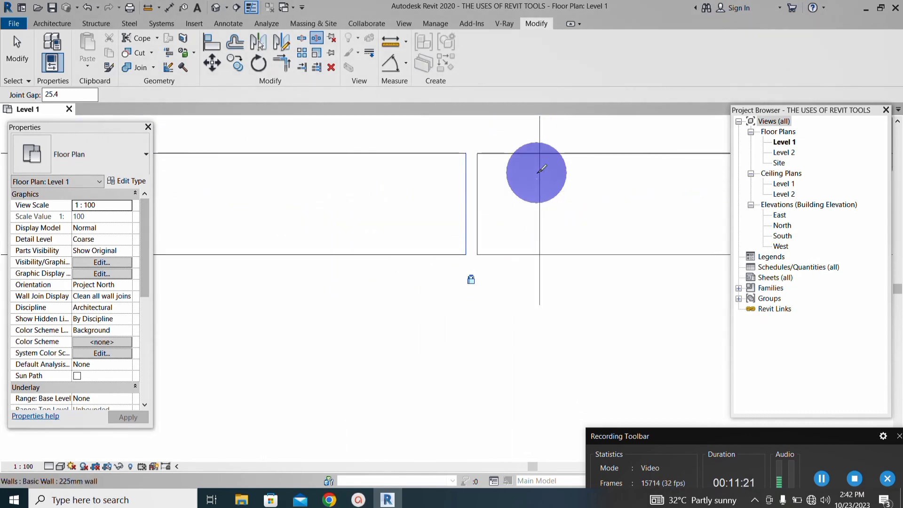
scroll(477, 281, down, 5)
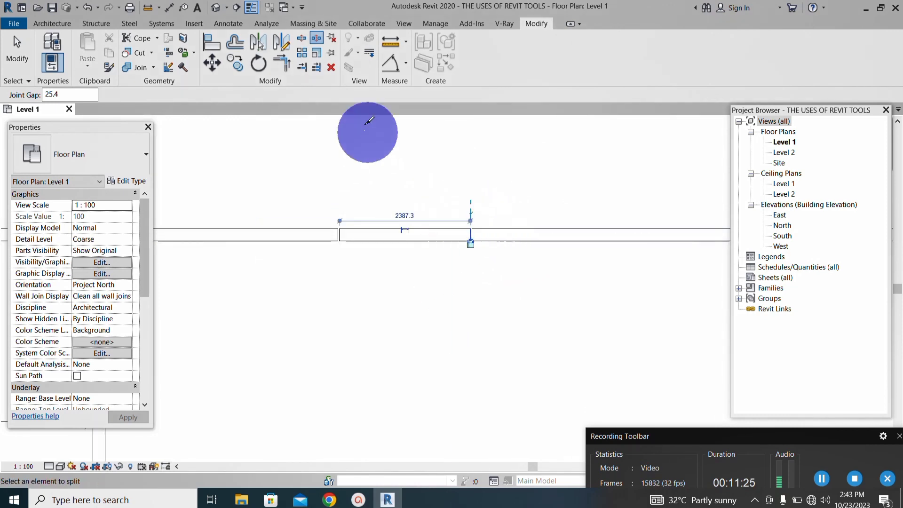
scroll(442, 248, down, 3)
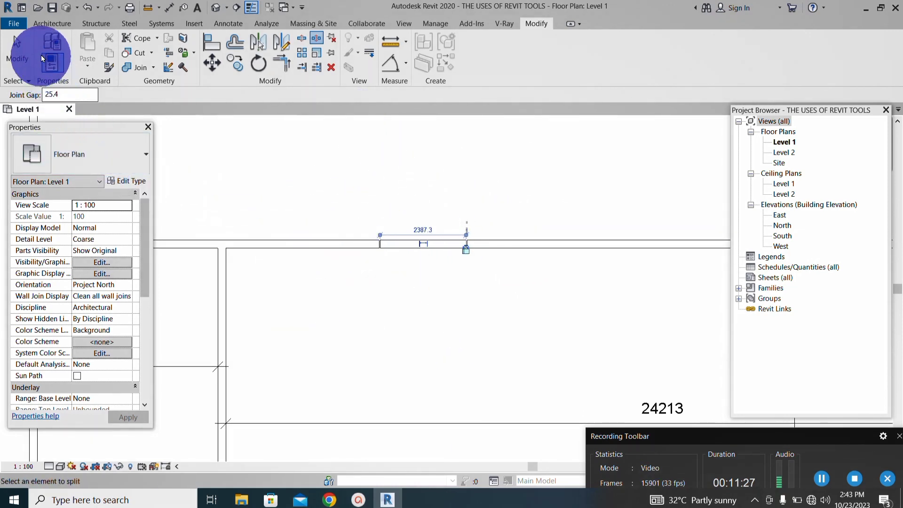
click(20, 49)
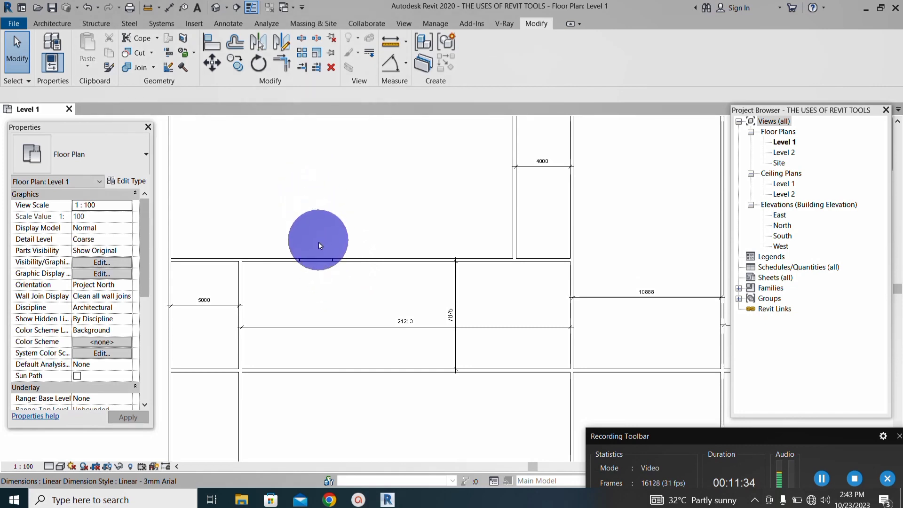
Step: With Split Element and Delete Inner Segment enabled, cut an opening in the 24213-wide room's south wall, starting about 3975 east of its west partition
click(301, 42)
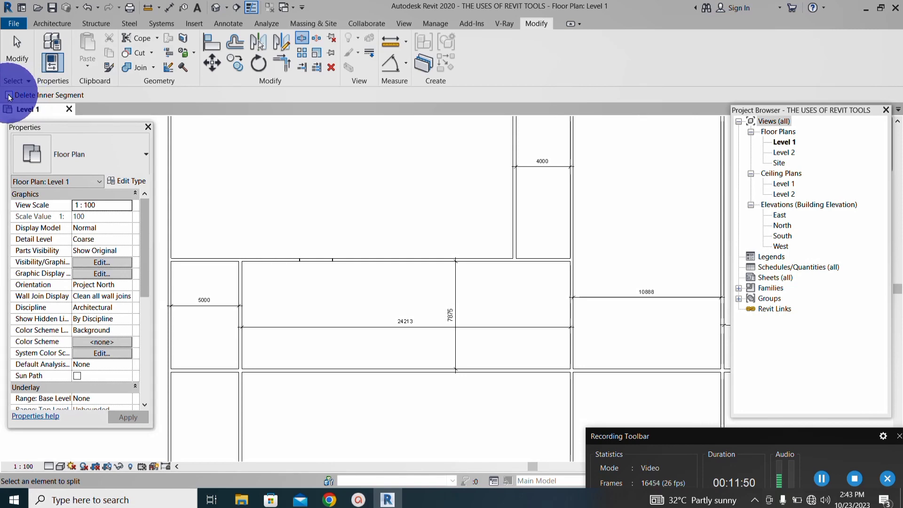
scroll(348, 282, up, 2)
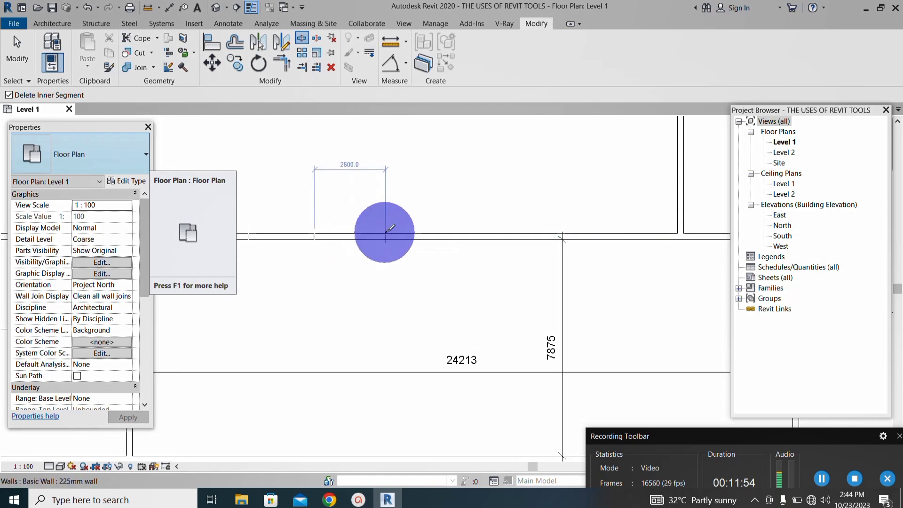
scroll(368, 231, down, 2)
scroll(409, 234, up, 1)
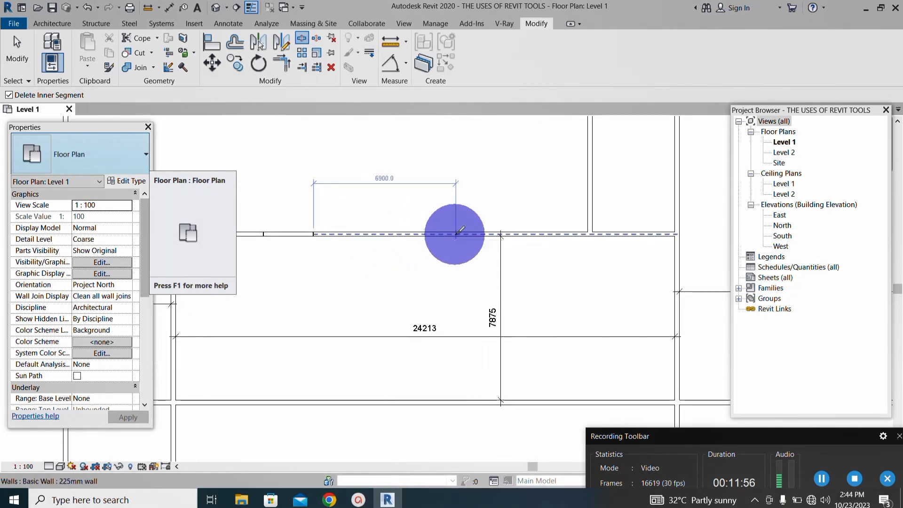
scroll(408, 235, down, 2)
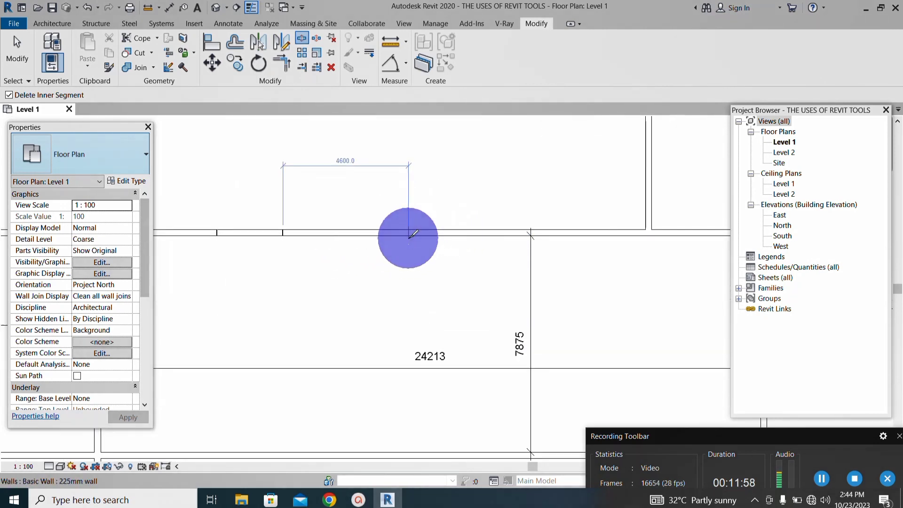
scroll(375, 241, down, 3)
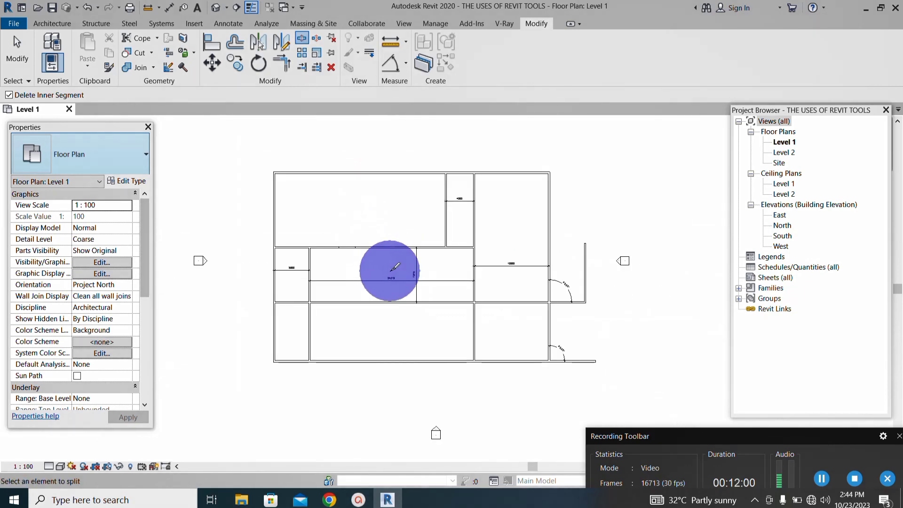
scroll(389, 273, up, 2)
scroll(317, 301, up, 4)
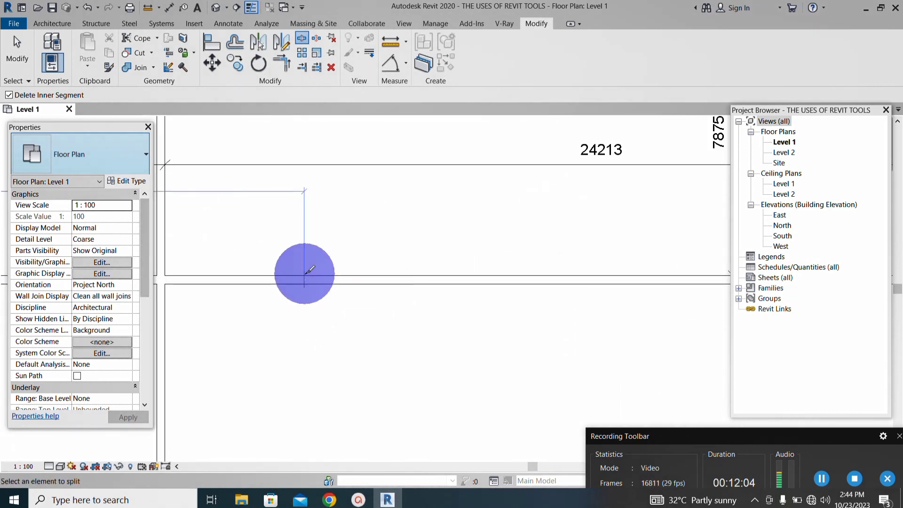
click(305, 273)
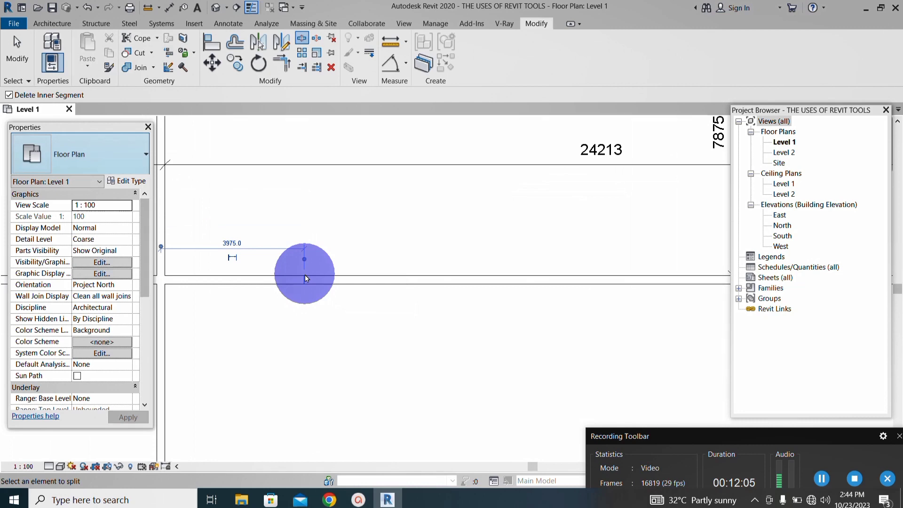
click(525, 278)
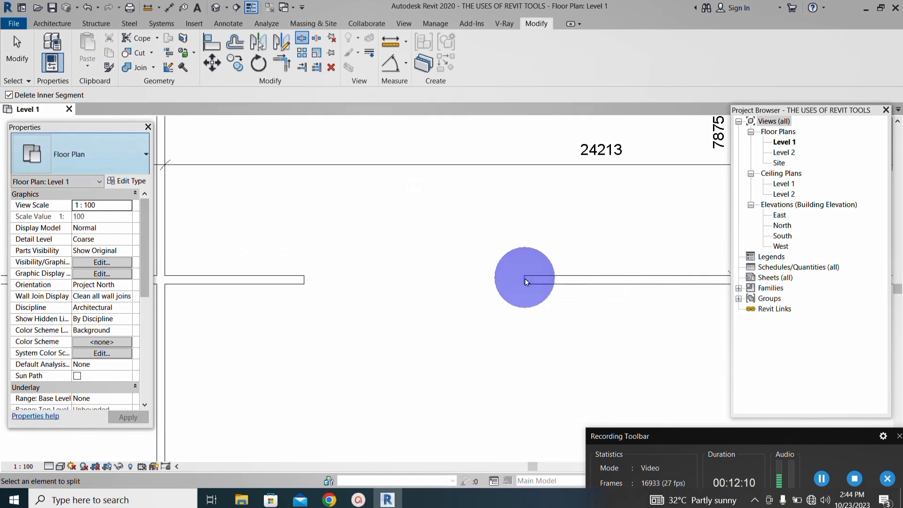
Step: Cut a second opening about 5800 wide in the same south wall, starting about 7900 east of the first opening
scroll(423, 339, down, 3)
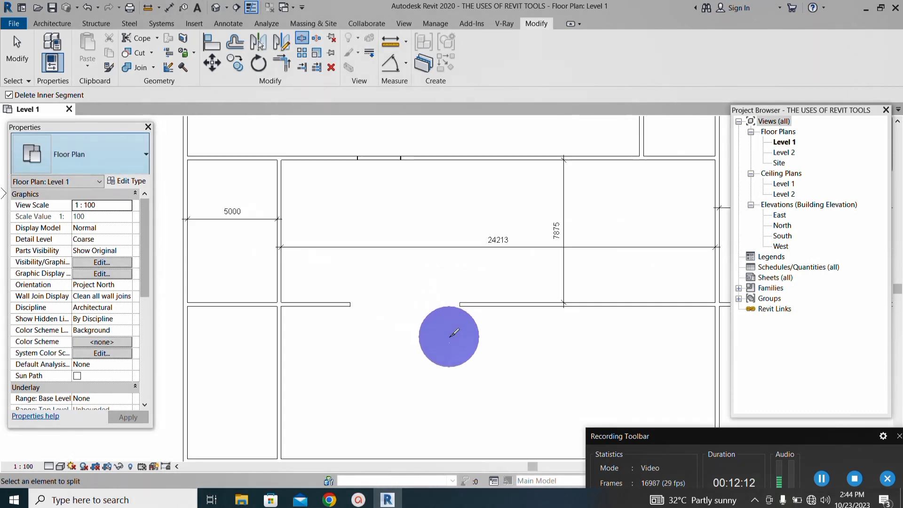
scroll(414, 310, up, 2)
scroll(409, 294, up, 1)
scroll(400, 324, down, 4)
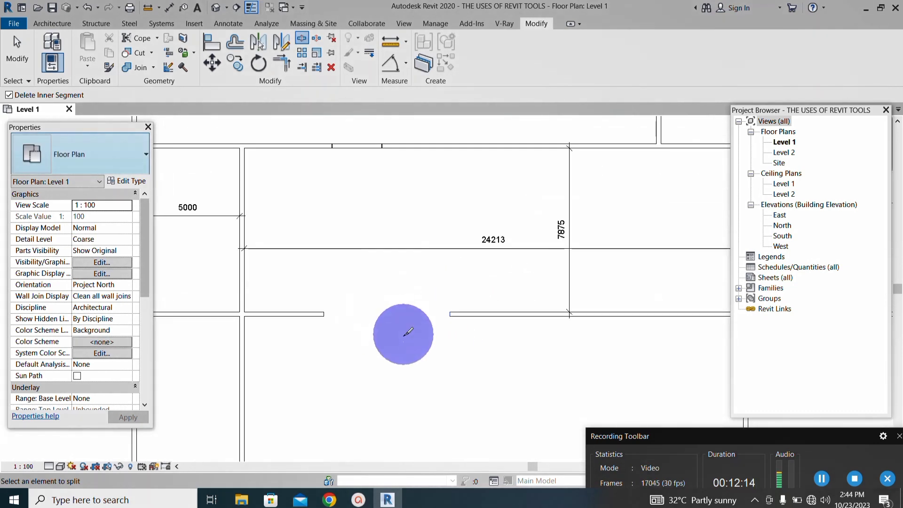
scroll(418, 308, up, 2)
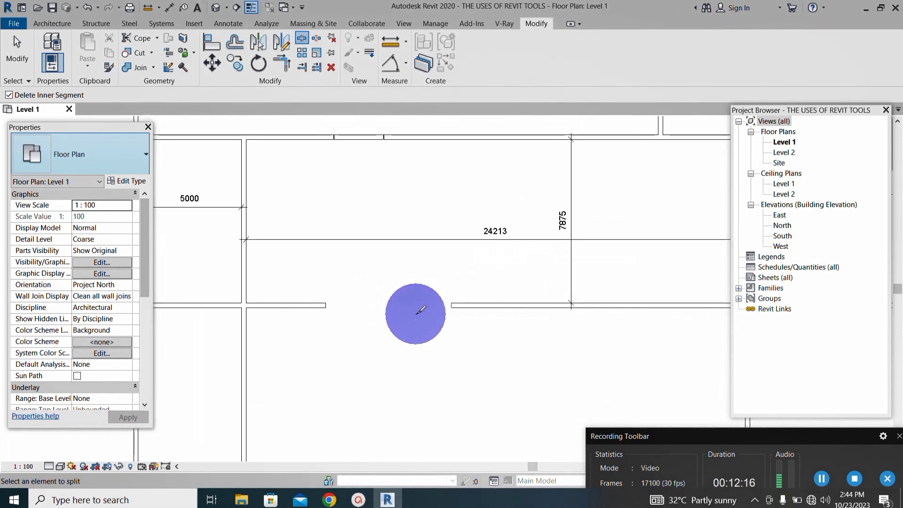
scroll(416, 311, down, 2)
scroll(416, 311, up, 2)
scroll(461, 338, down, 3)
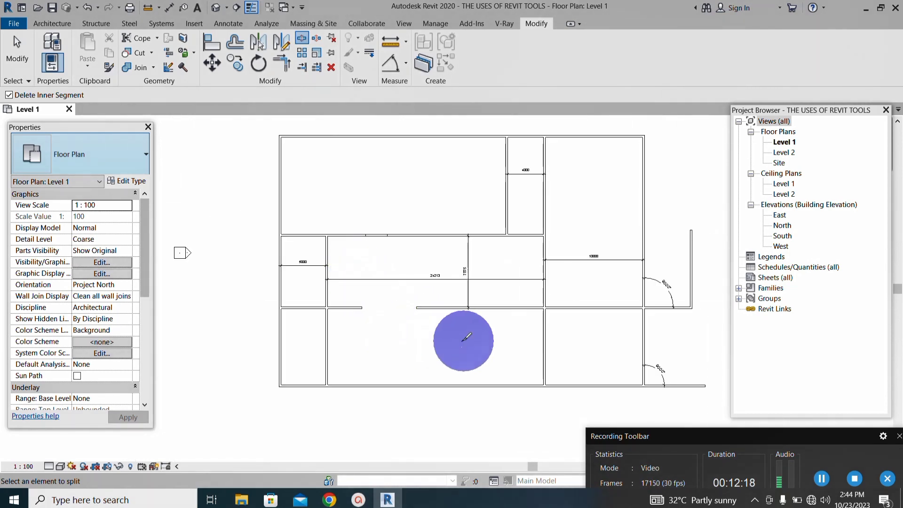
scroll(475, 303, up, 2)
scroll(502, 308, up, 2)
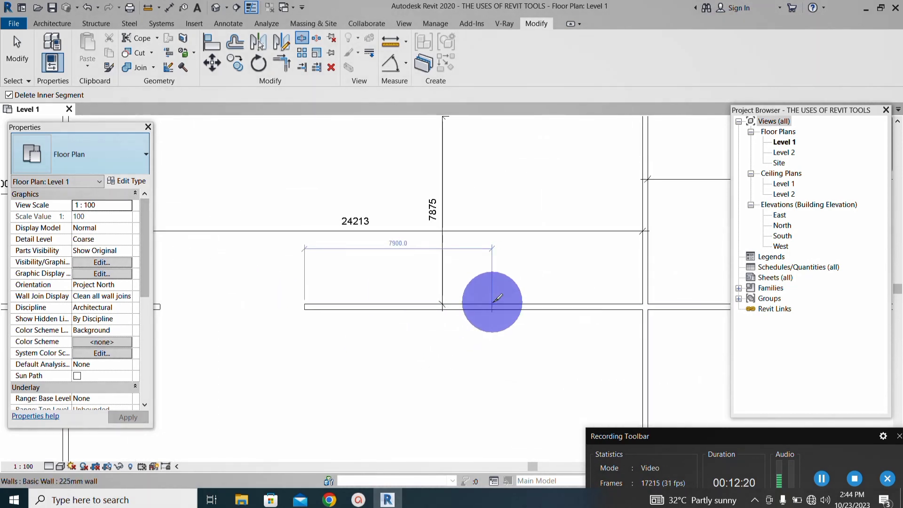
click(492, 307)
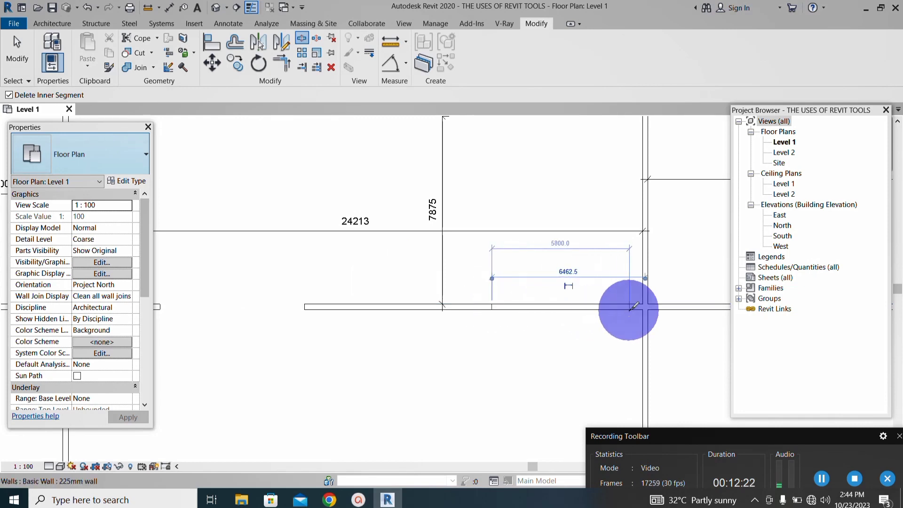
click(630, 303)
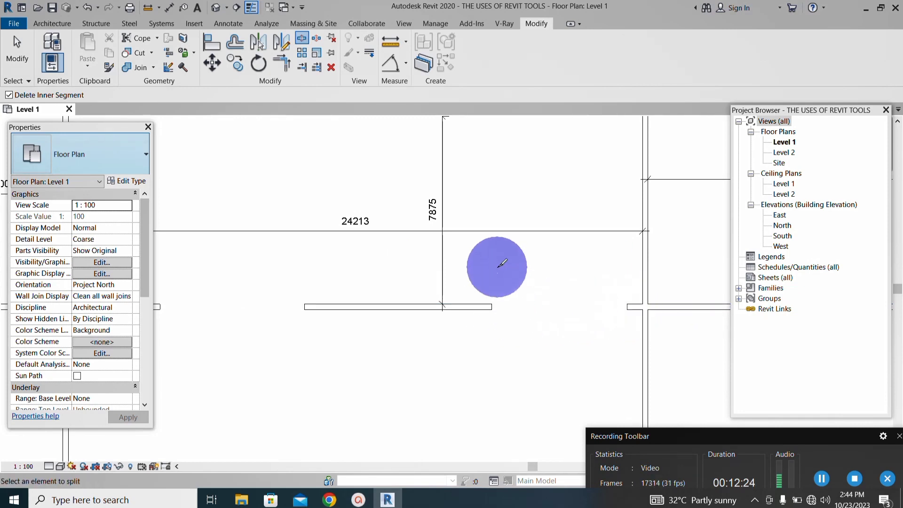
Step: Undo both openings and their cuts in the 24213-wide room's south wall, and leave the Split Element tool
scroll(496, 266, down, 2)
scroll(461, 313, down, 2)
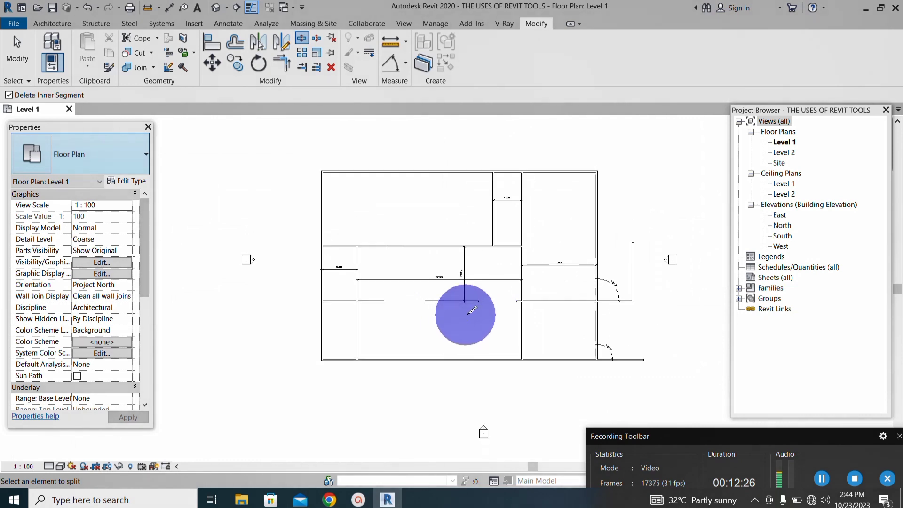
scroll(484, 302, up, 2)
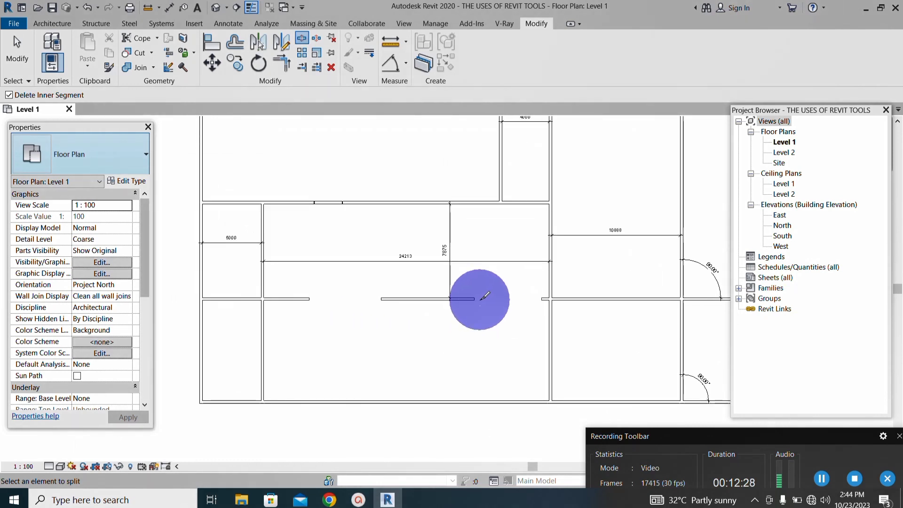
scroll(470, 299, down, 3)
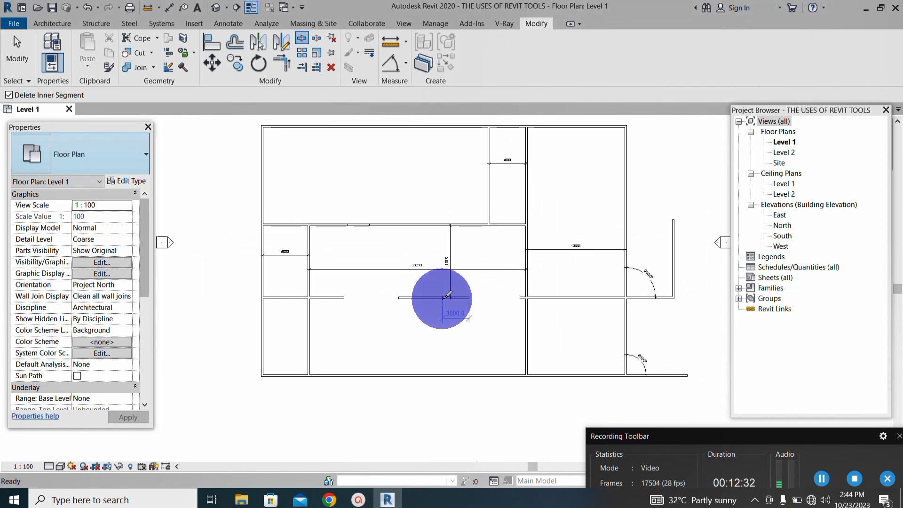
scroll(445, 296, up, 4)
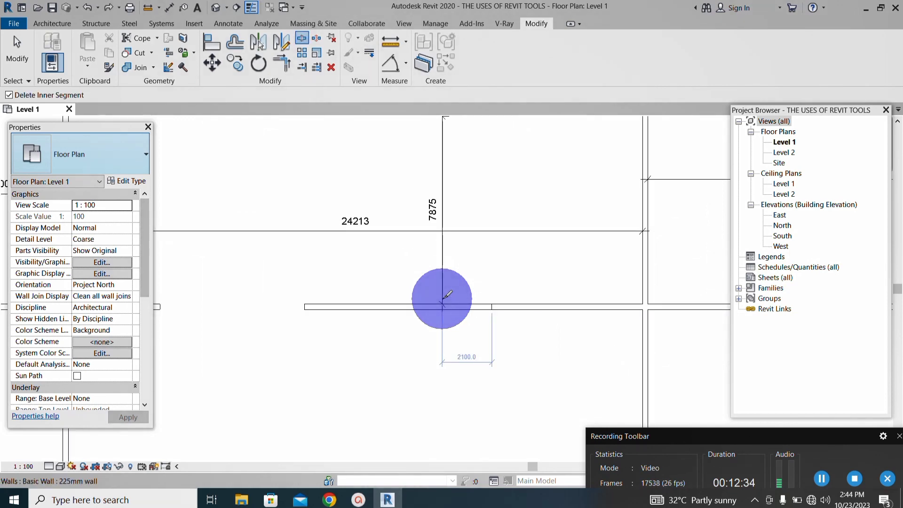
scroll(445, 297, down, 2)
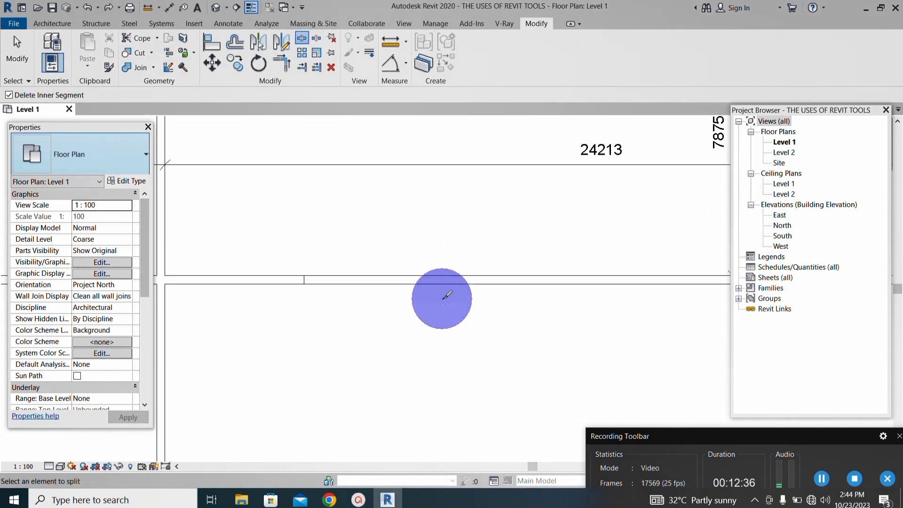
scroll(437, 286, up, 3)
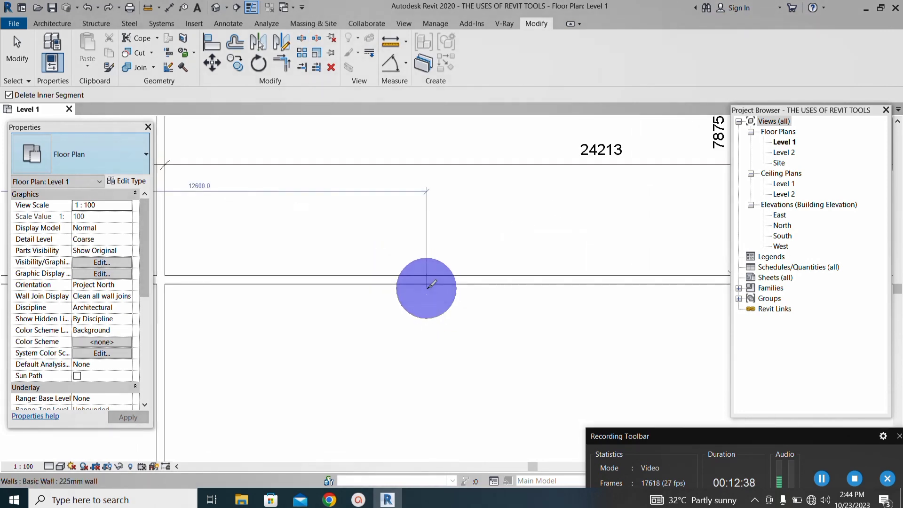
scroll(427, 289, down, 5)
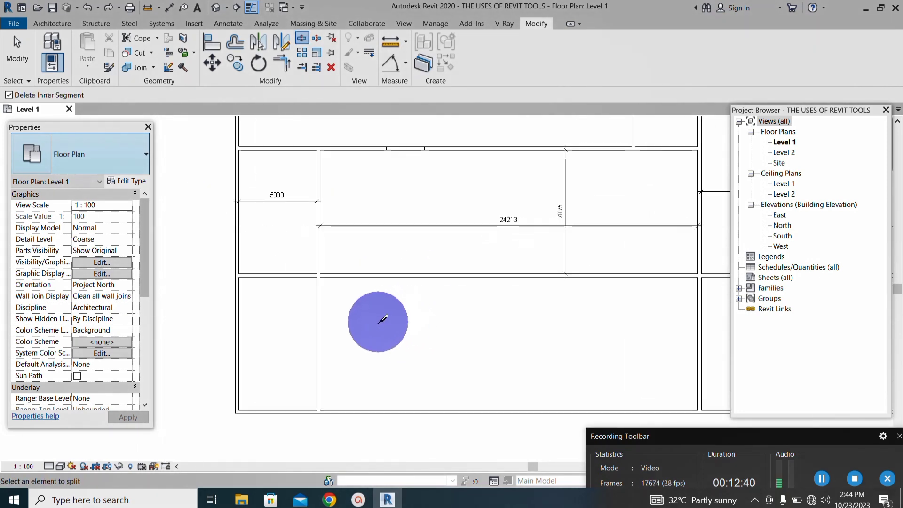
scroll(359, 254, down, 2)
scroll(444, 193, up, 2)
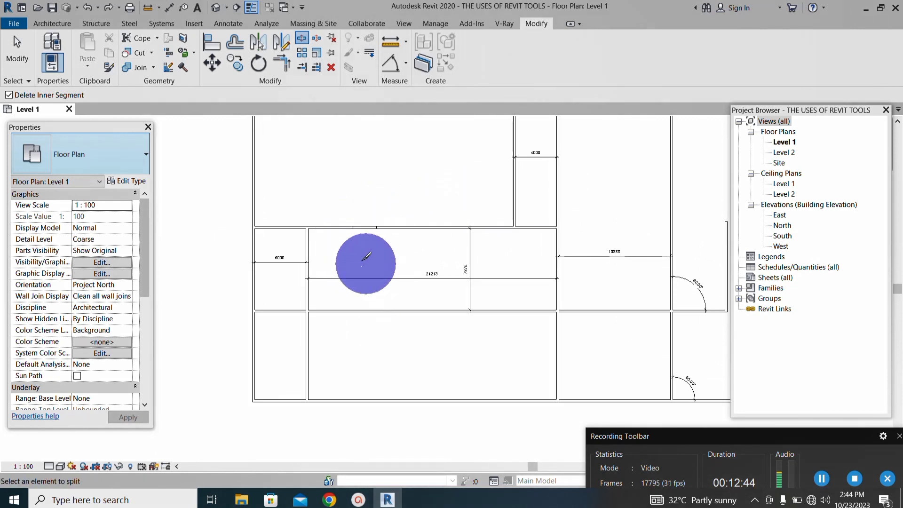
scroll(316, 282, down, 2)
scroll(357, 259, up, 2)
scroll(352, 253, up, 1)
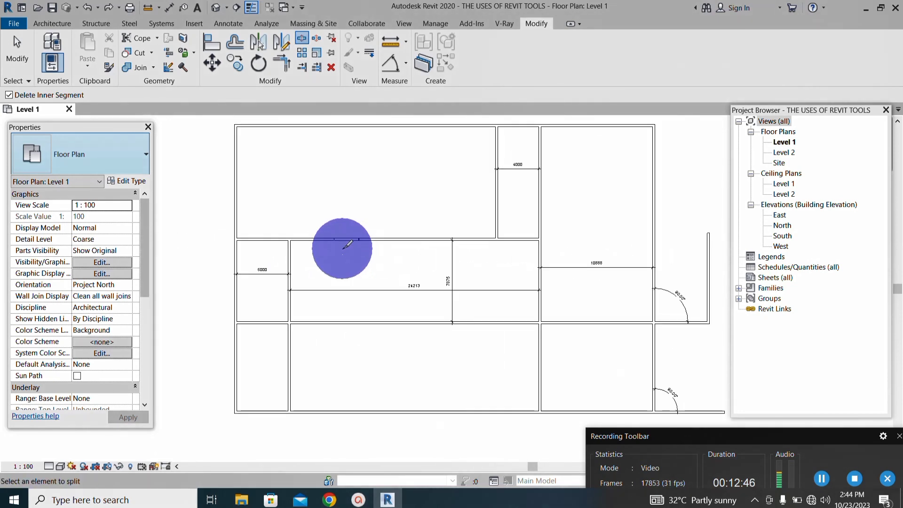
click(12, 60)
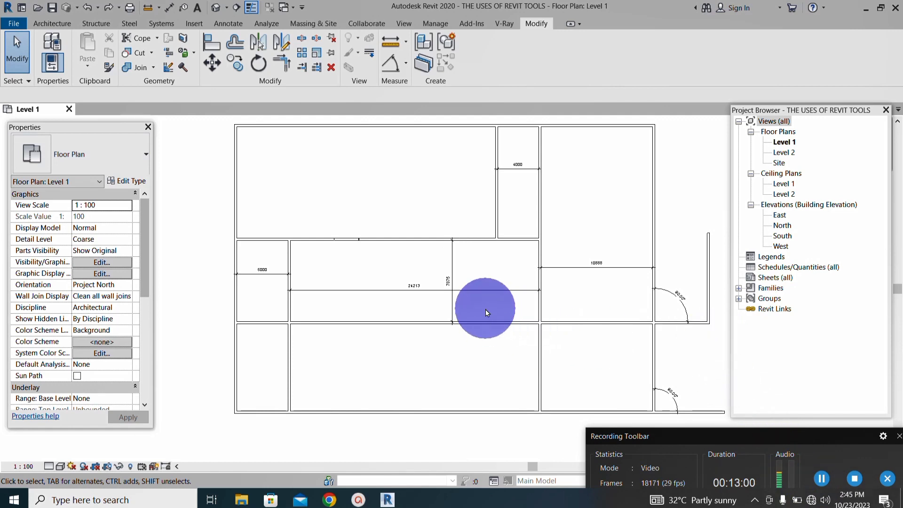
scroll(404, 263, down, 4)
scroll(407, 247, up, 4)
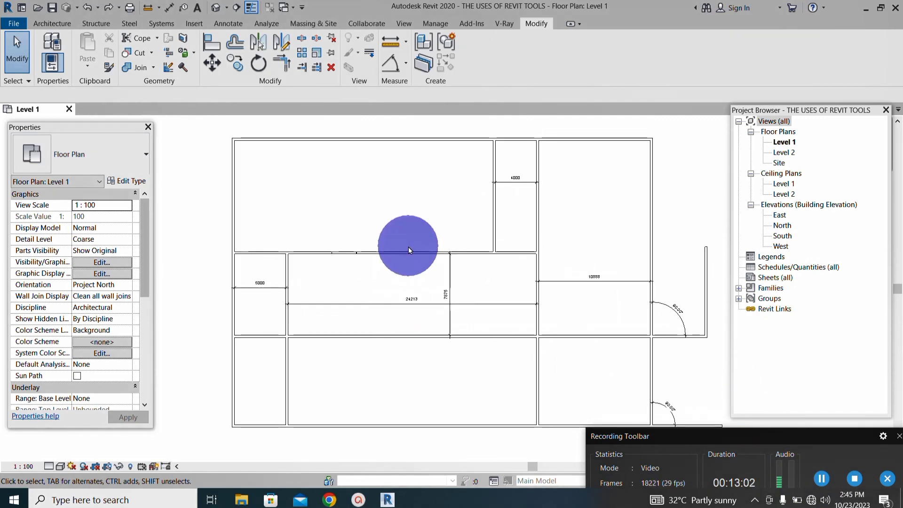
scroll(414, 244, up, 2)
scroll(423, 247, down, 2)
scroll(434, 230, up, 2)
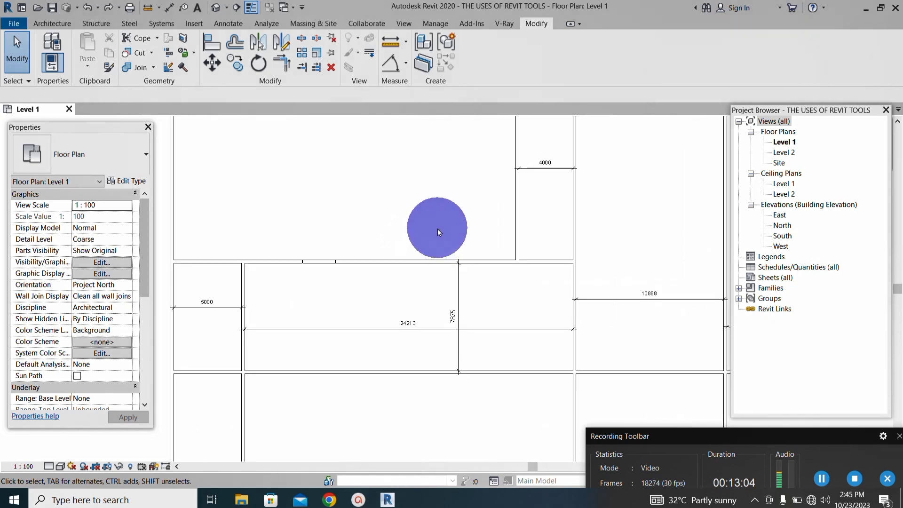
scroll(437, 233, down, 3)
scroll(462, 208, up, 3)
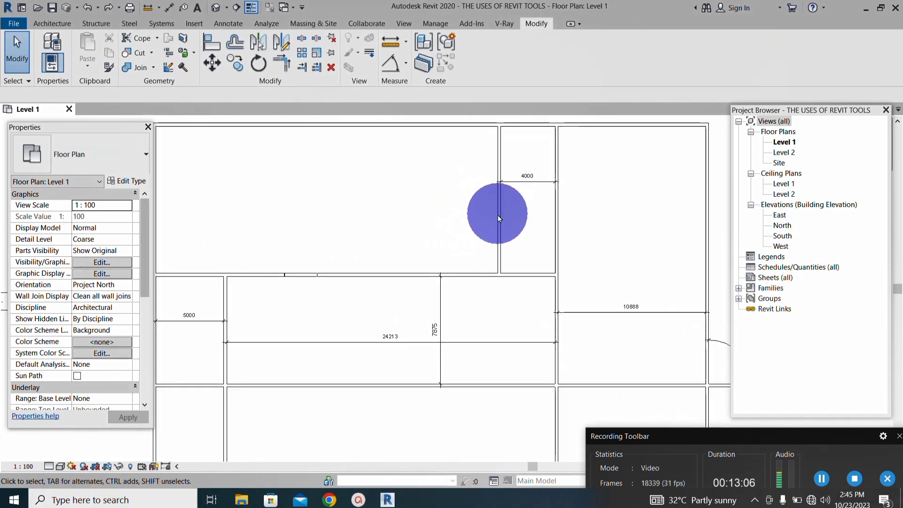
scroll(495, 221, down, 2)
scroll(499, 174, up, 2)
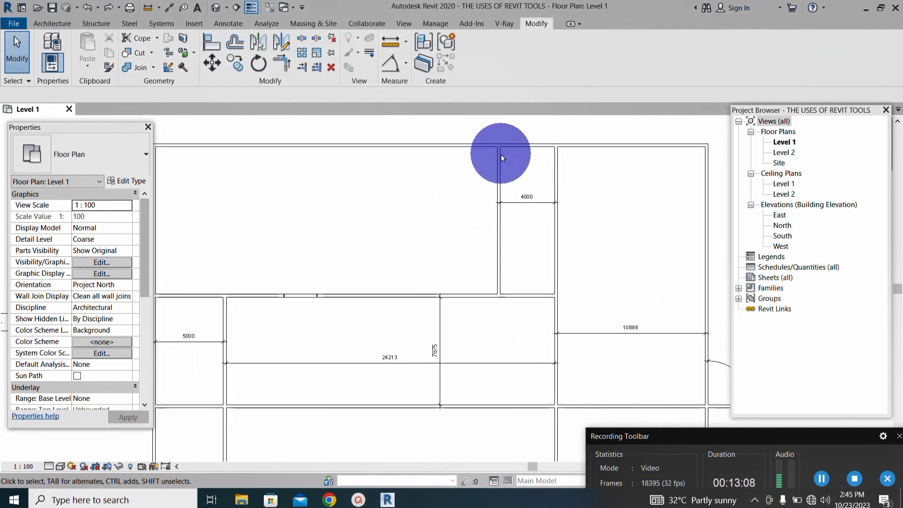
scroll(501, 190, up, 2)
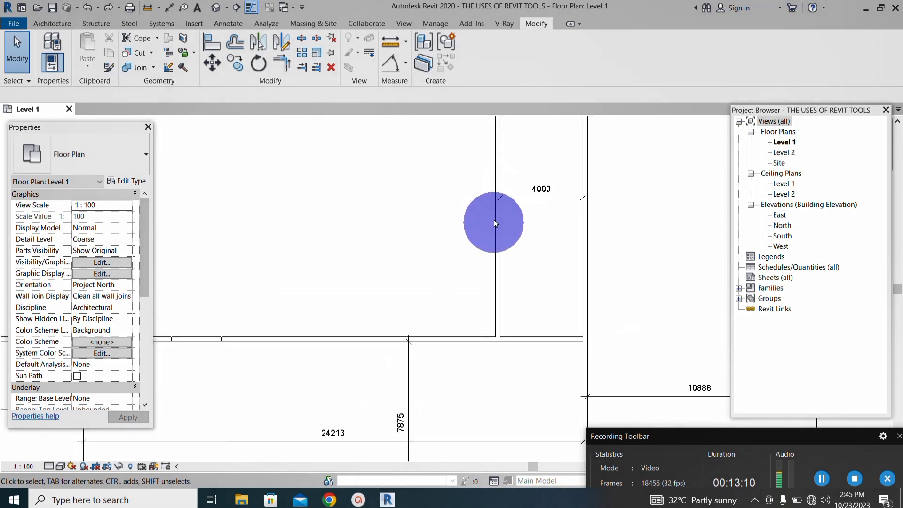
scroll(479, 237, down, 2)
scroll(484, 245, up, 2)
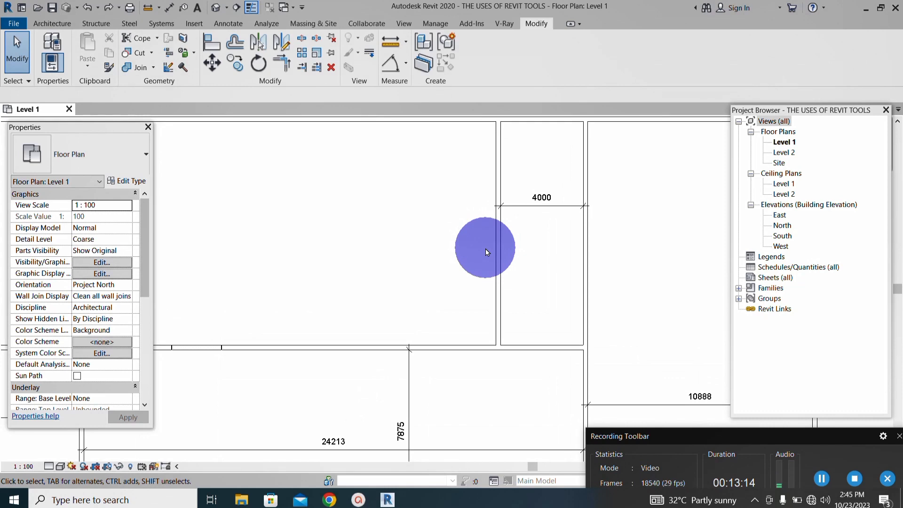
scroll(497, 255, up, 1)
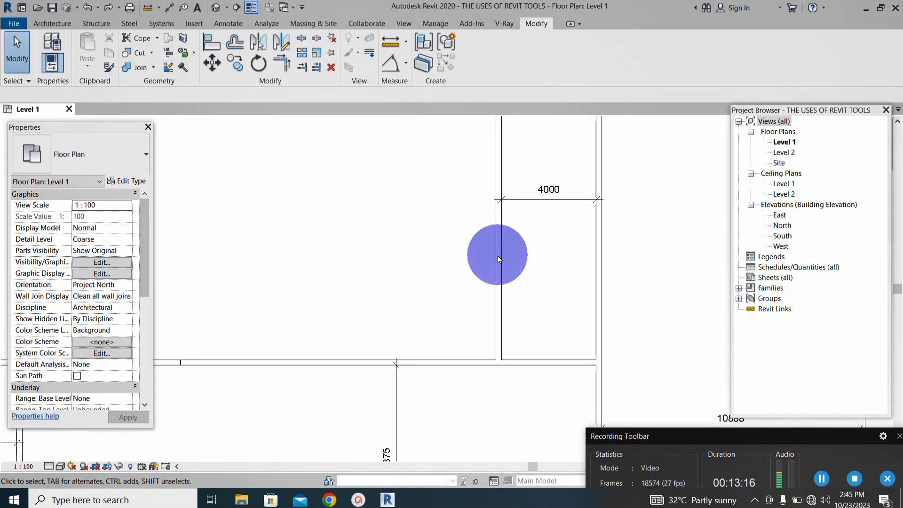
scroll(490, 296, down, 1)
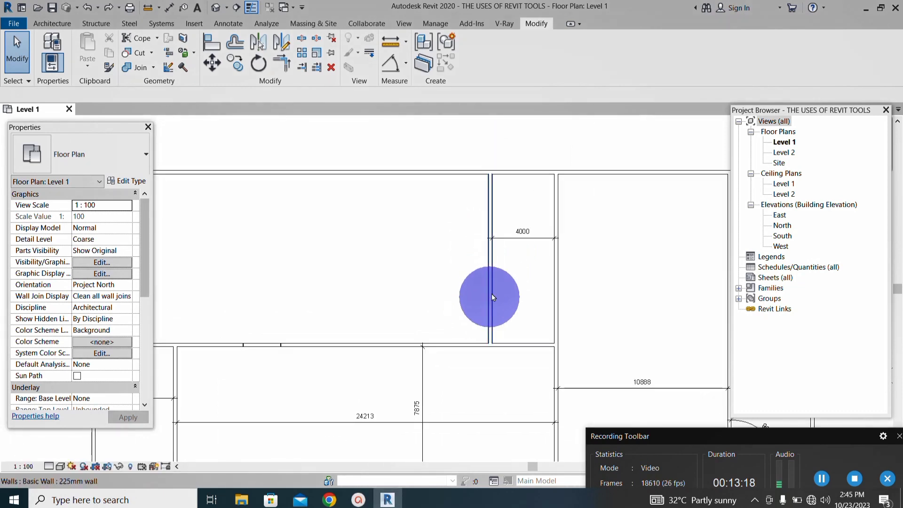
Step: Select the 225mm wall on the west side of the 4000-wide room and use Create Similar for new walls
scroll(505, 278, up, 1)
drag(524, 241, 434, 272)
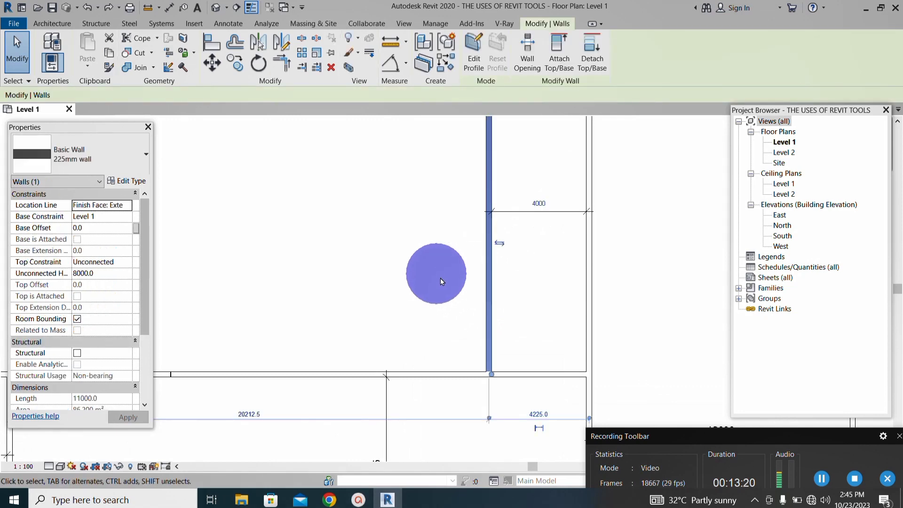
scroll(445, 282, down, 2)
scroll(451, 233, up, 2)
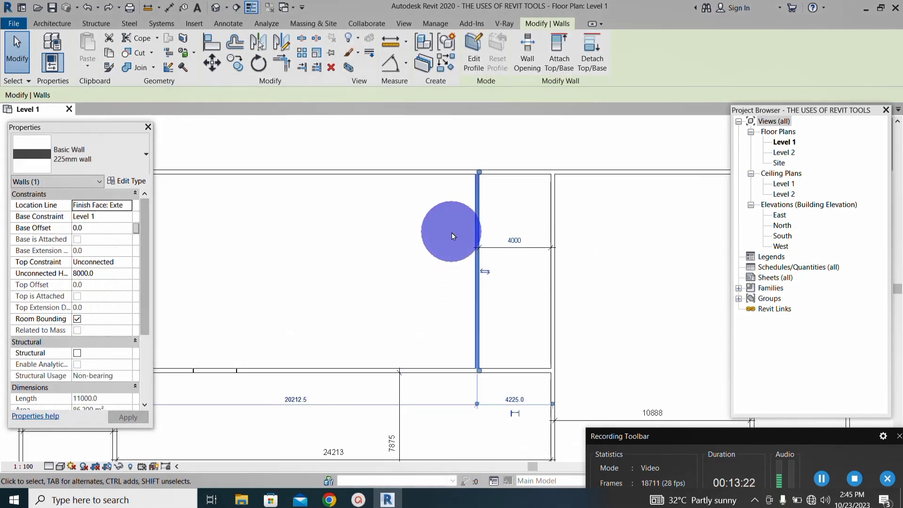
click(449, 66)
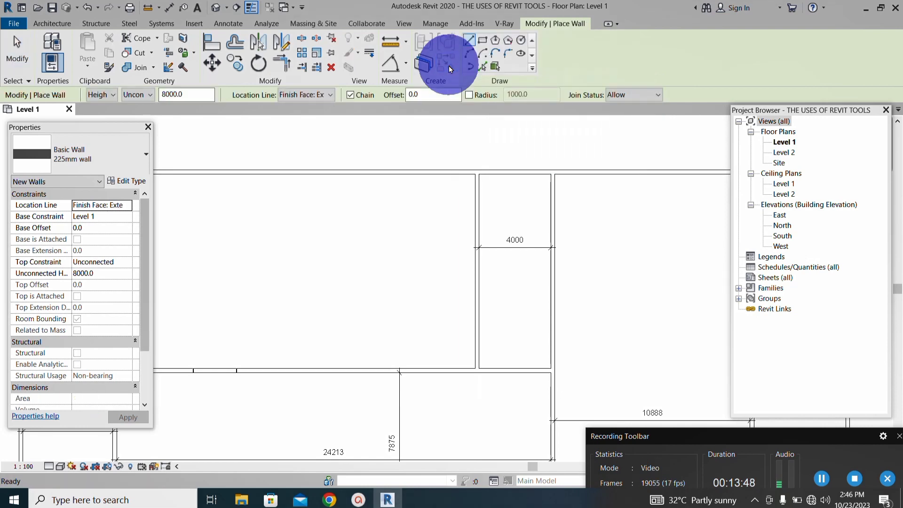
scroll(402, 249, down, 2)
scroll(327, 233, up, 2)
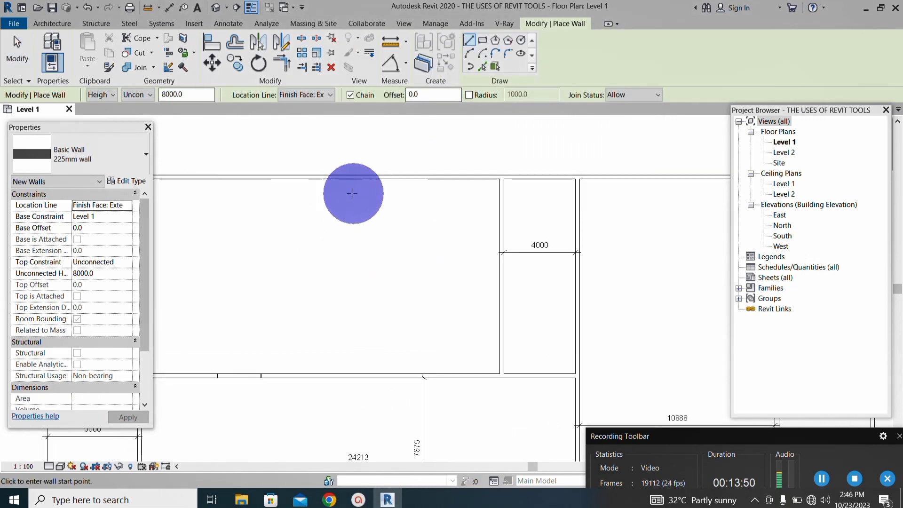
scroll(496, 221, up, 2)
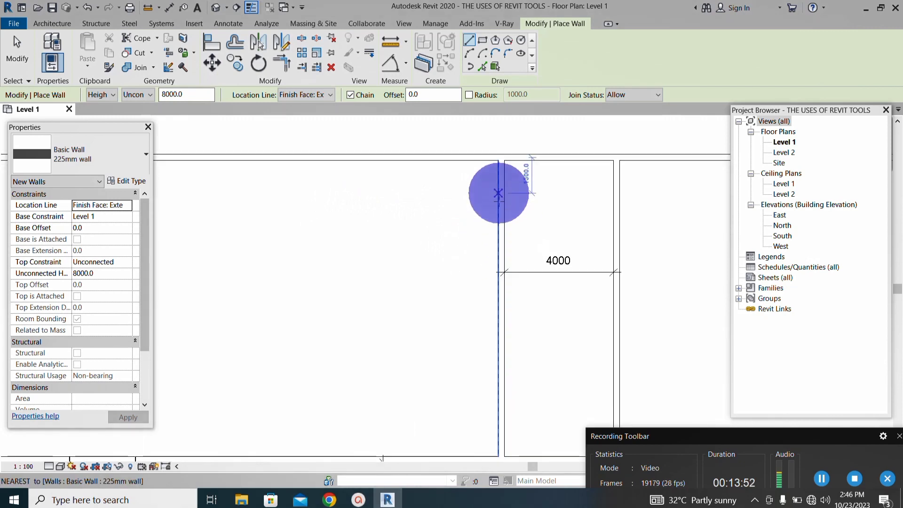
scroll(486, 188, down, 2)
scroll(502, 196, up, 3)
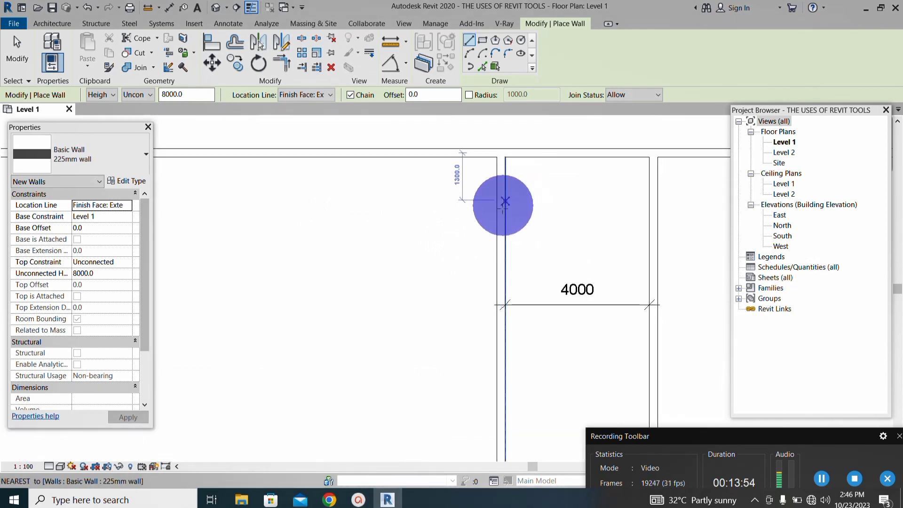
scroll(498, 167, up, 1)
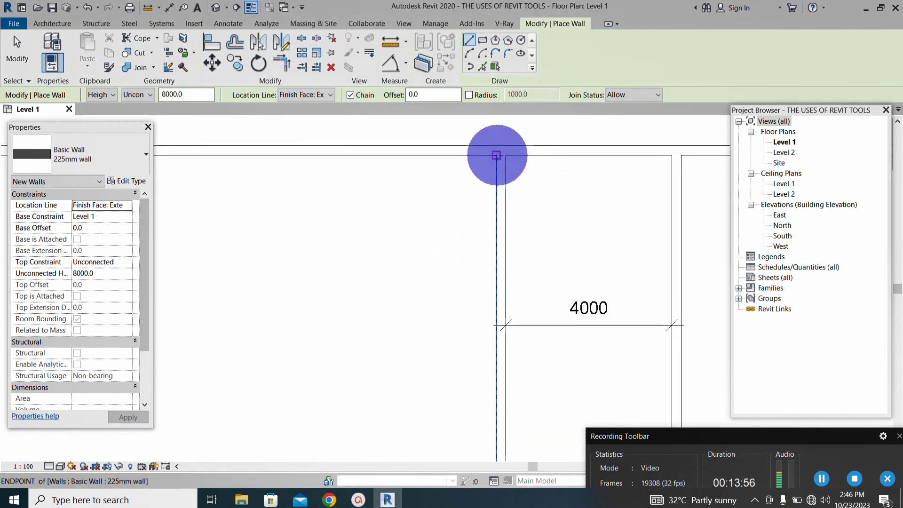
click(496, 155)
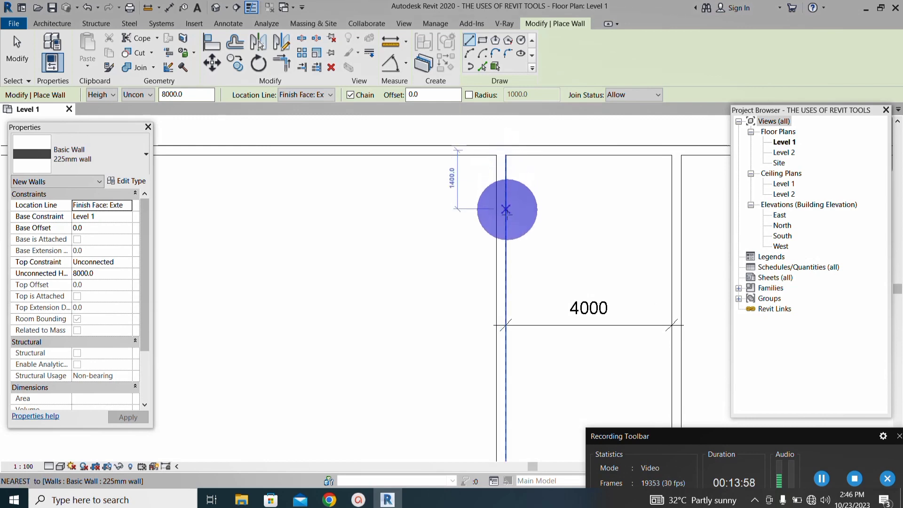
scroll(504, 208, down, 2)
scroll(501, 208, down, 1)
scroll(500, 220, up, 3)
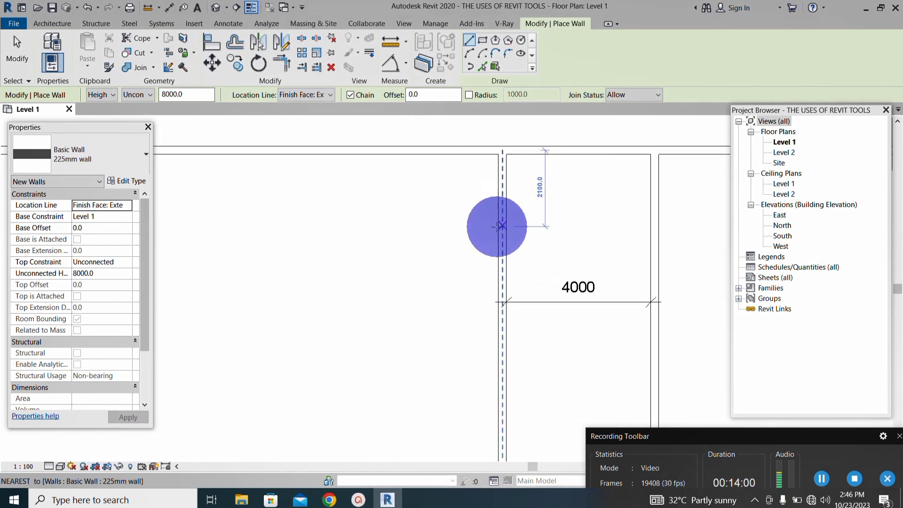
scroll(466, 239, down, 4)
Step: Draw a vertical 225mm wall about 10775 long between the north exterior wall and the wall below, about 6200 west of the 4000-wide room
scroll(345, 209, up, 1)
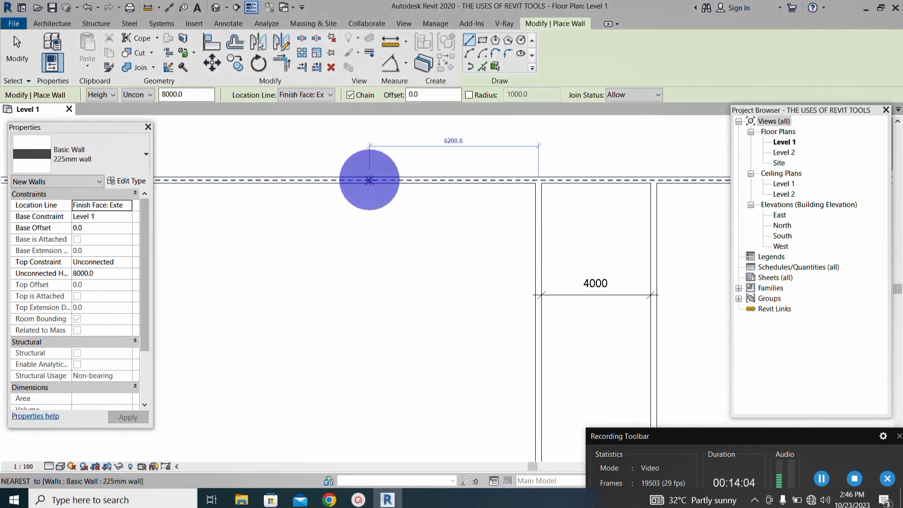
click(372, 184)
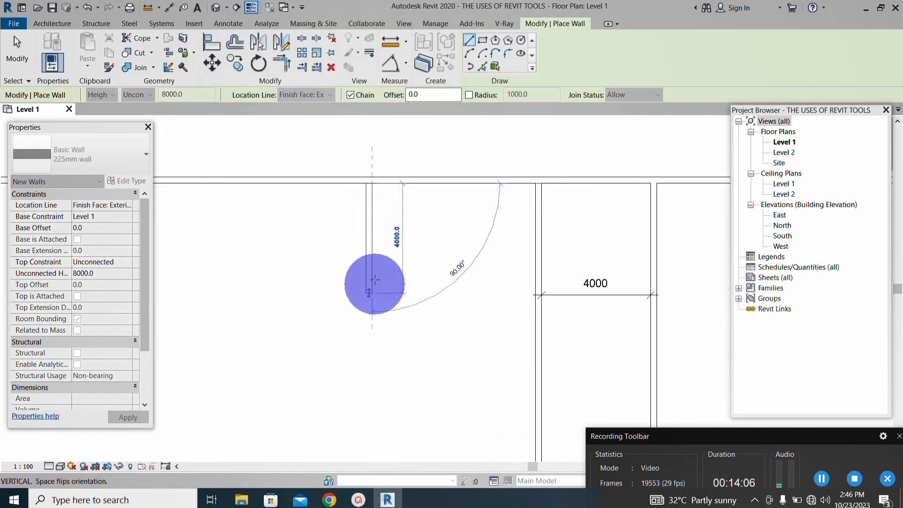
scroll(373, 284, down, 3)
scroll(379, 341, up, 1)
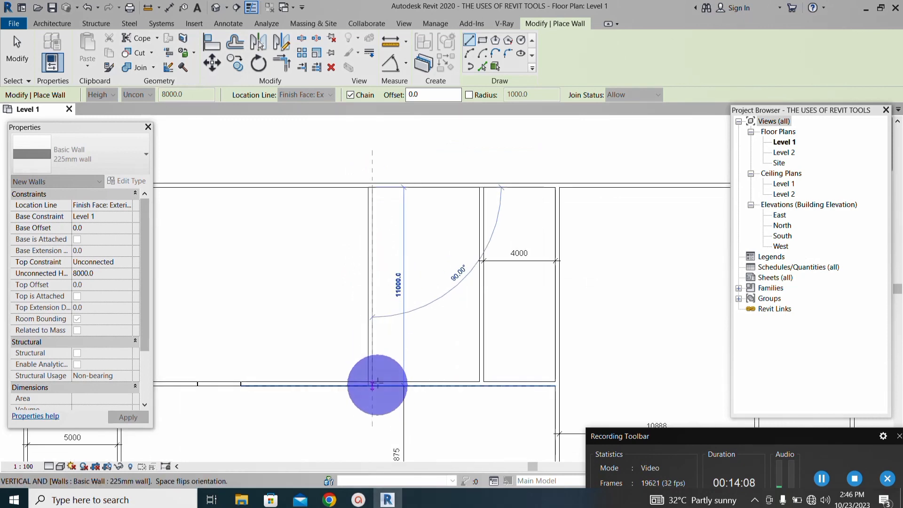
scroll(377, 390, up, 1)
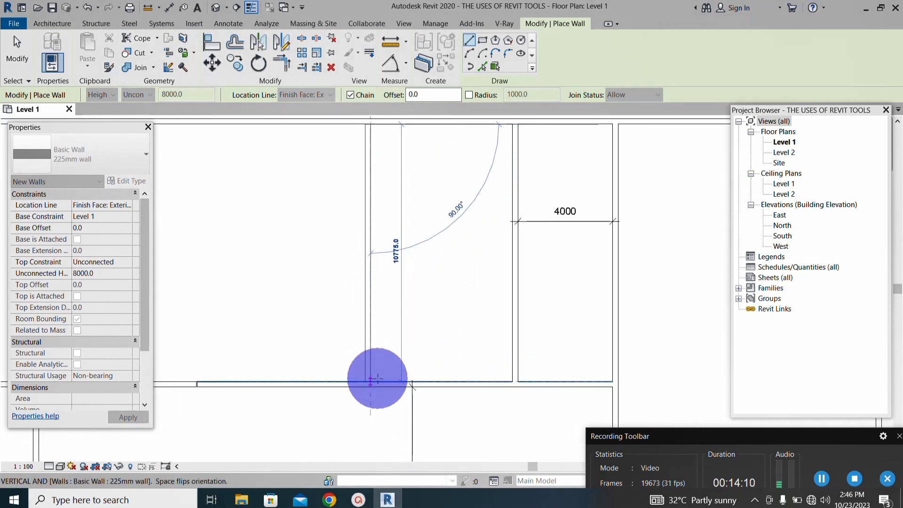
click(377, 384)
key(Escape)
scroll(392, 305, down, 5)
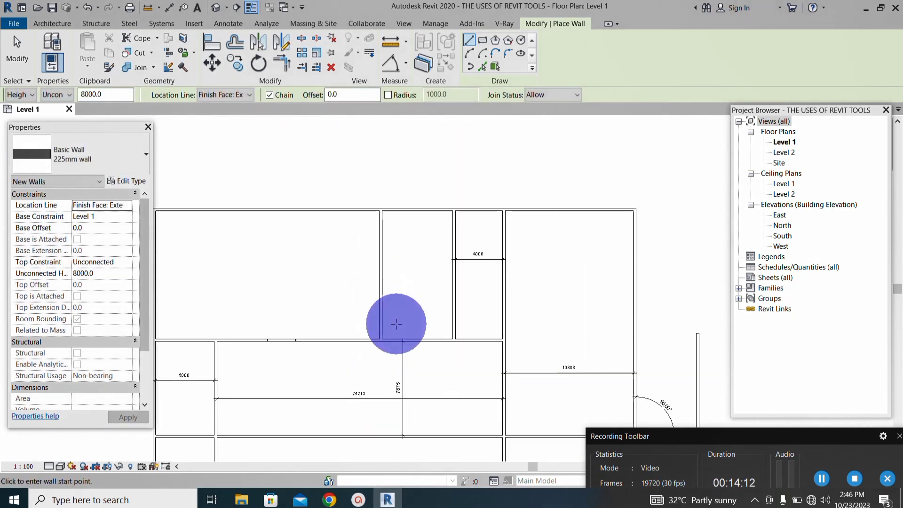
scroll(388, 317, up, 3)
scroll(383, 242, down, 4)
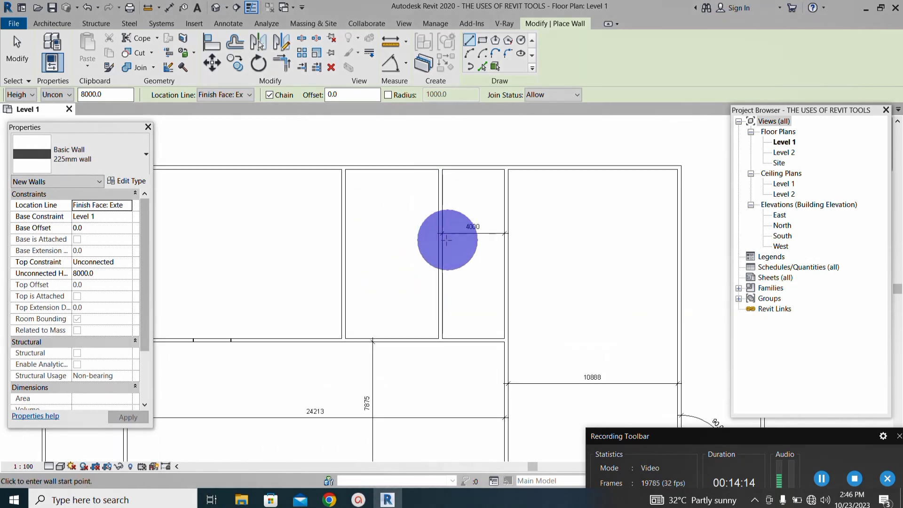
scroll(333, 238, up, 2)
scroll(353, 236, down, 1)
scroll(328, 234, down, 1)
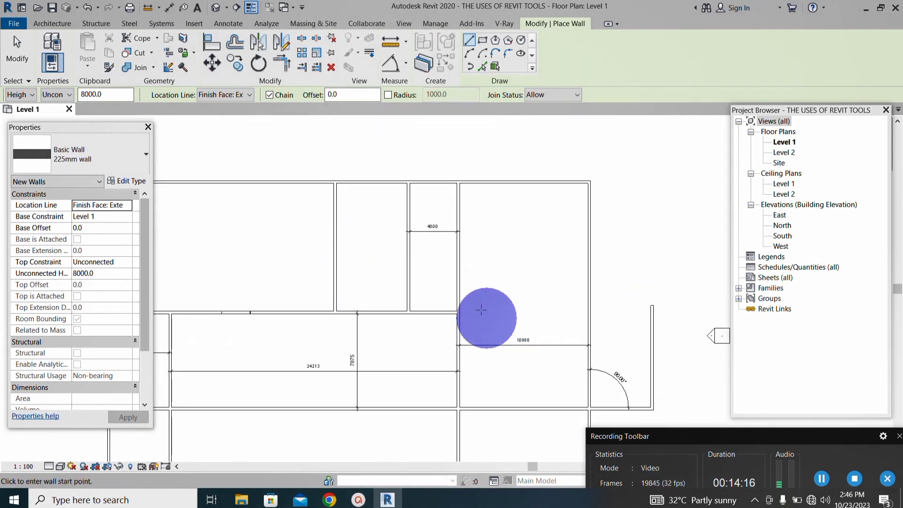
Step: Draw a horizontal 225mm wall from the west exterior wall to the new vertical partition, about 5312 south of the north wall, and leave the wall tool
scroll(463, 257, down, 3)
scroll(224, 258, up, 2)
scroll(231, 258, up, 2)
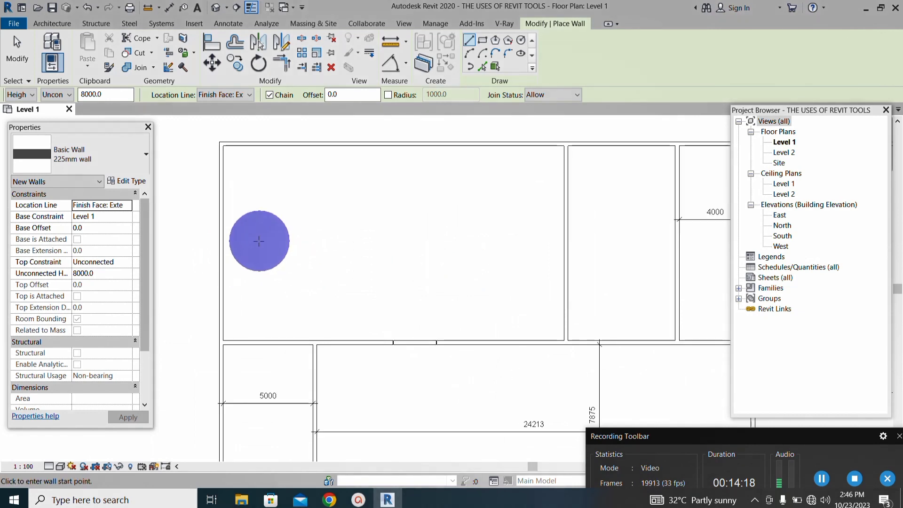
click(223, 238)
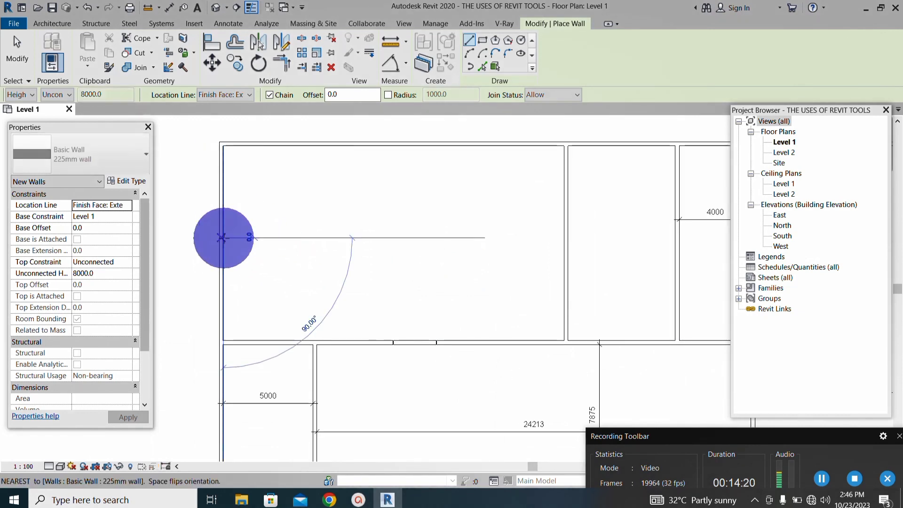
click(566, 238)
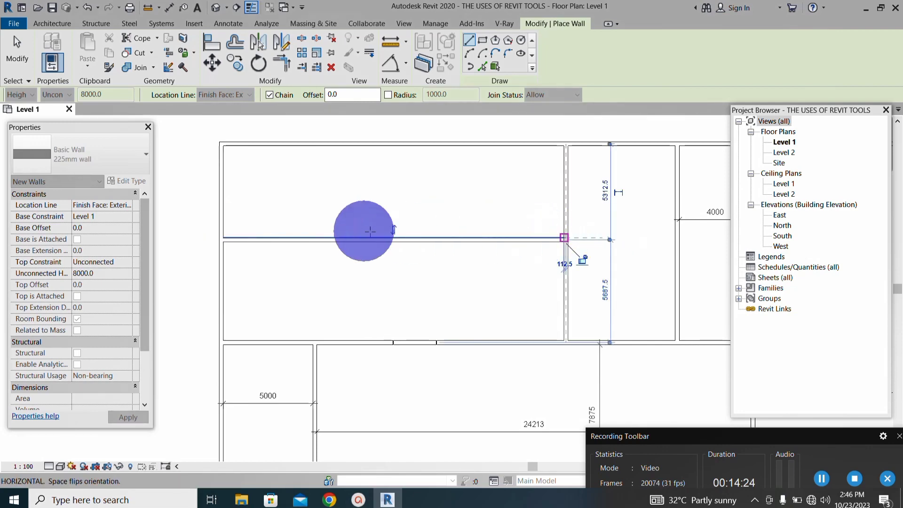
scroll(363, 228, down, 3)
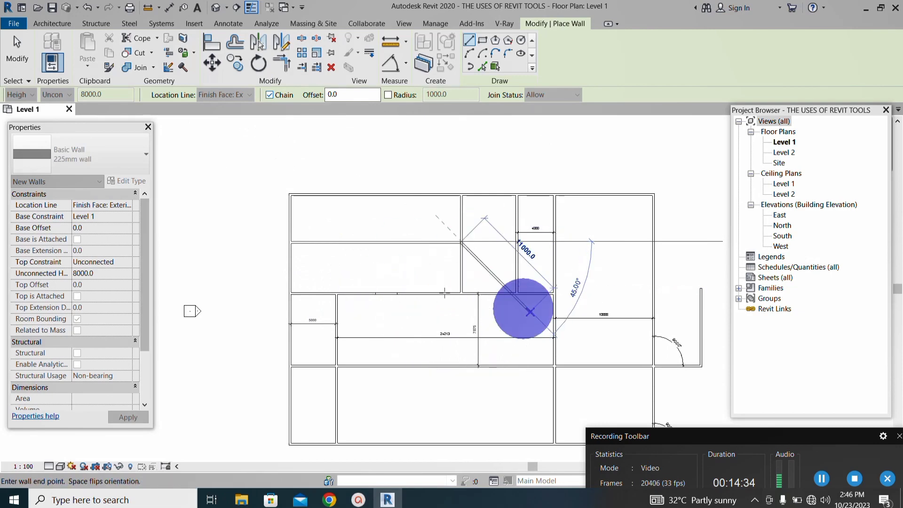
scroll(435, 278, up, 2)
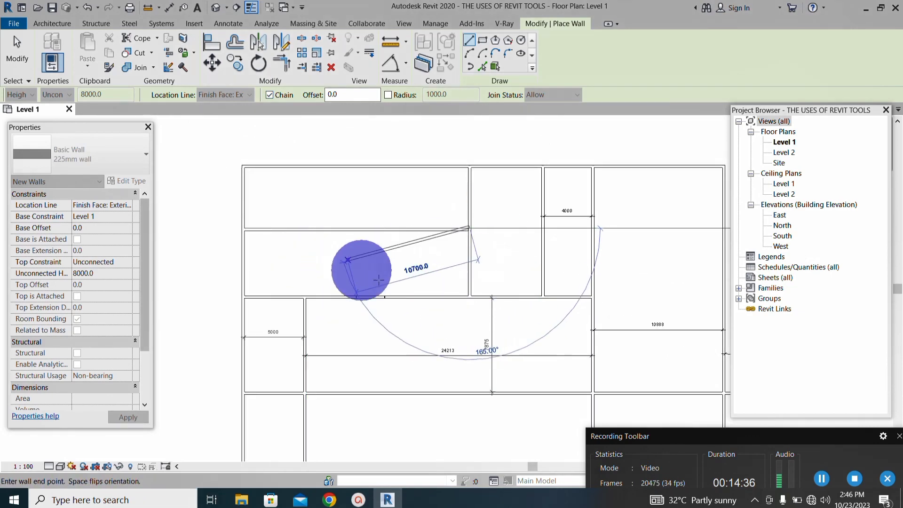
scroll(469, 252, up, 2)
click(435, 230)
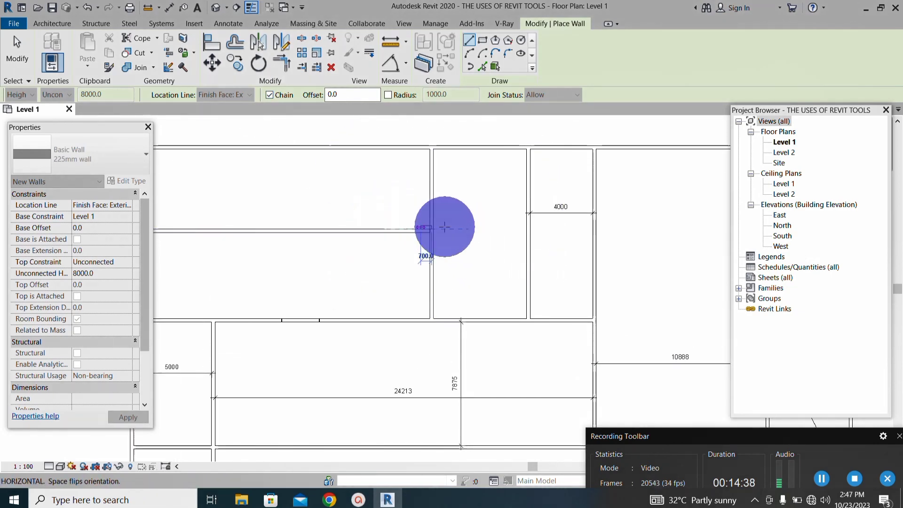
scroll(423, 250, down, 2)
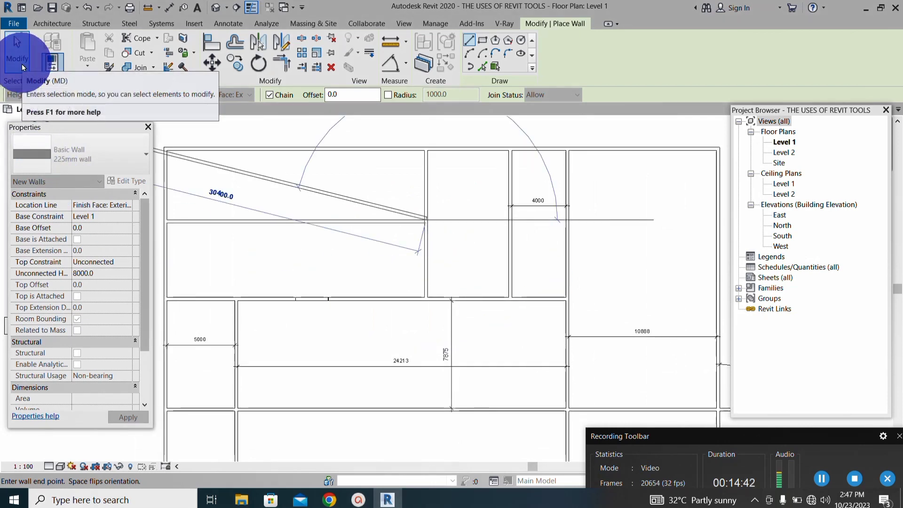
click(22, 64)
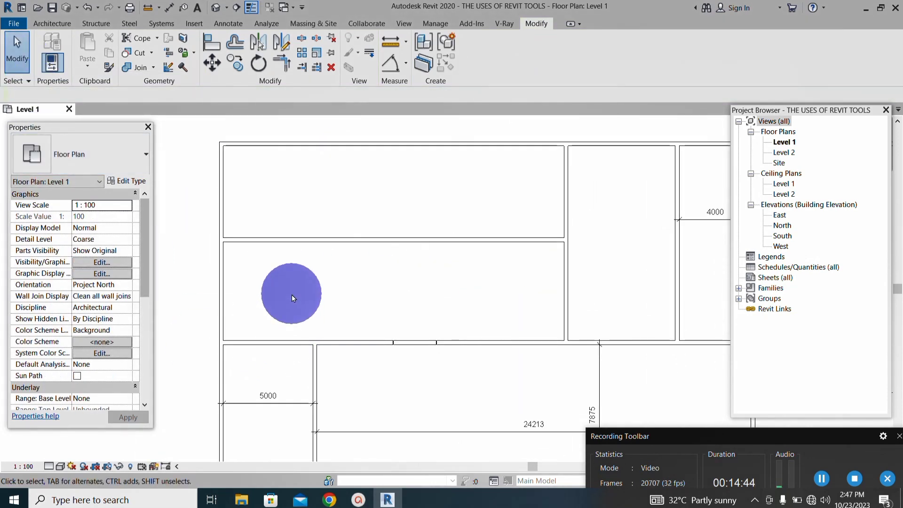
scroll(295, 295, down, 5)
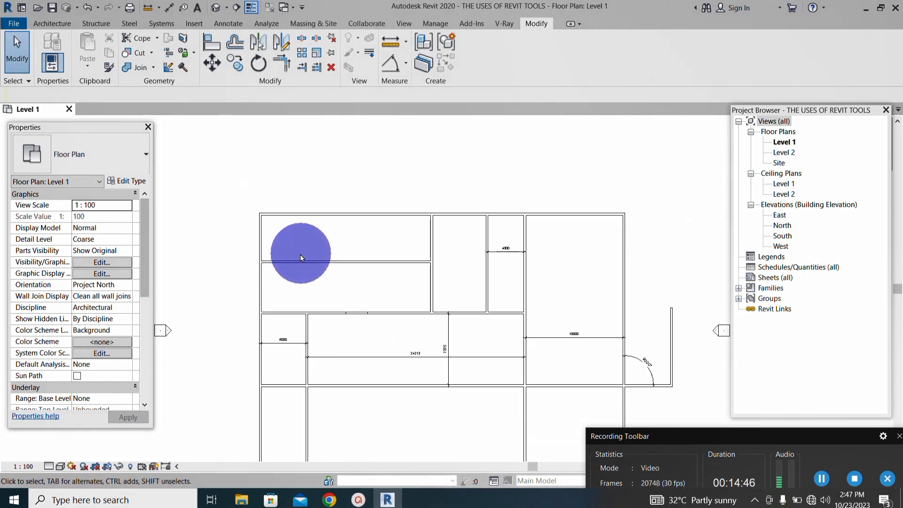
scroll(313, 296, up, 2)
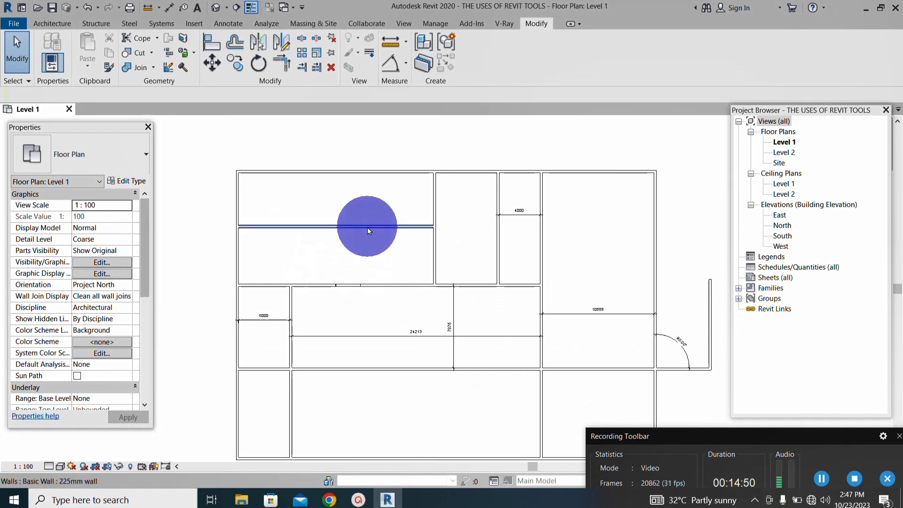
scroll(368, 227, down, 1)
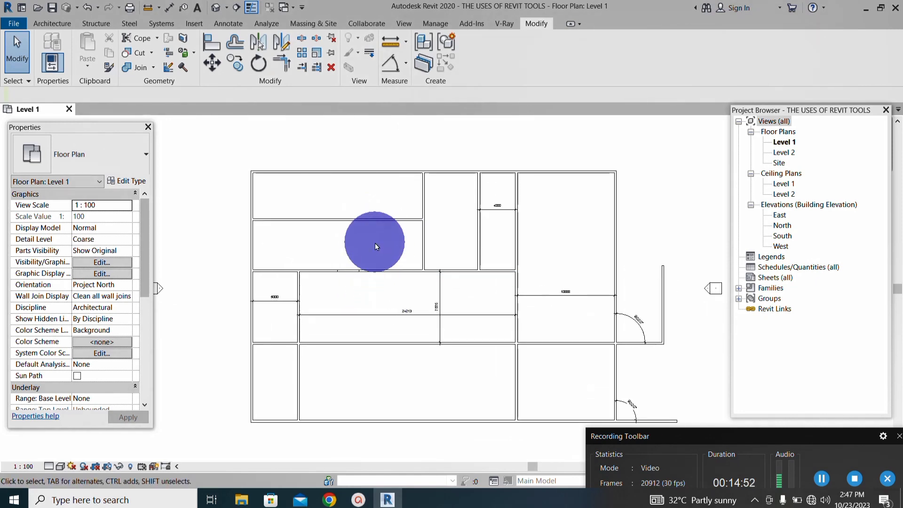
scroll(408, 192, up, 1)
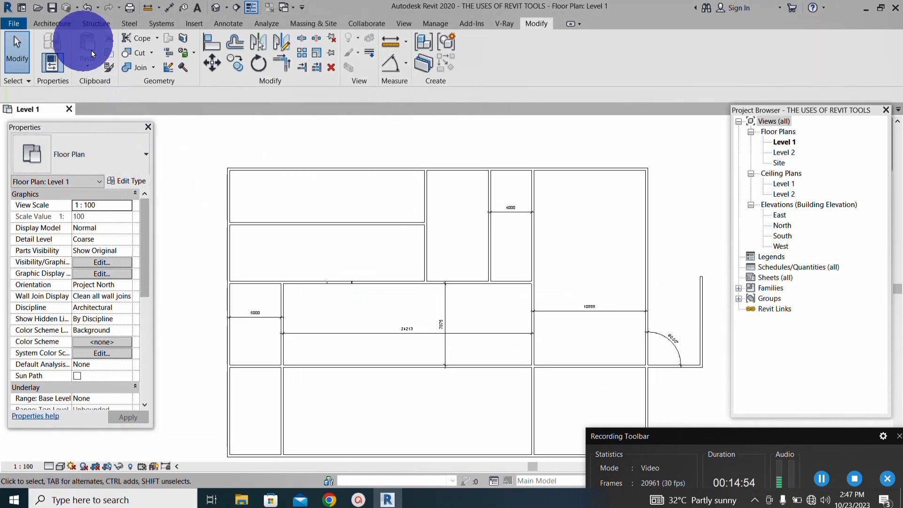
Step: Place an M_Fixed 0406 x 0610mm window in the west exterior wall of the second northwest room, about 2400 above its south wall, and leave the tool
click(63, 21)
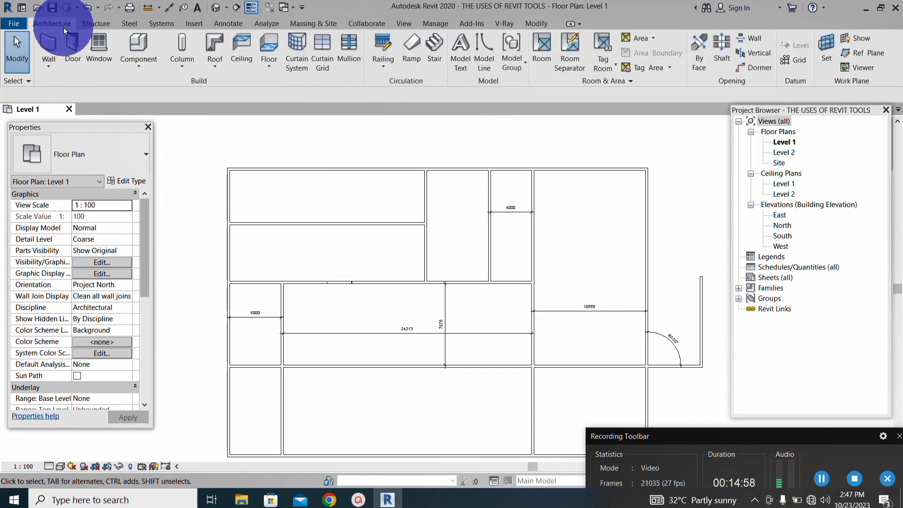
click(95, 51)
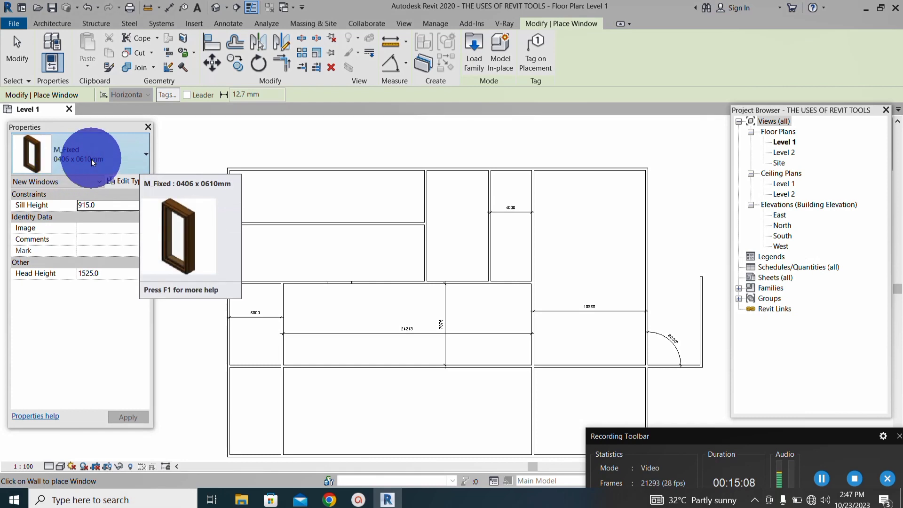
scroll(231, 227, up, 2)
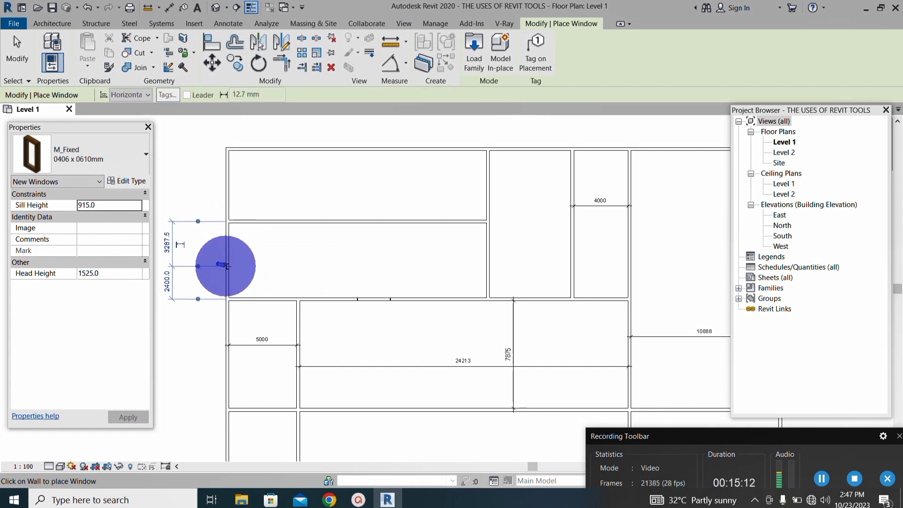
scroll(222, 273, up, 3)
scroll(242, 236, up, 5)
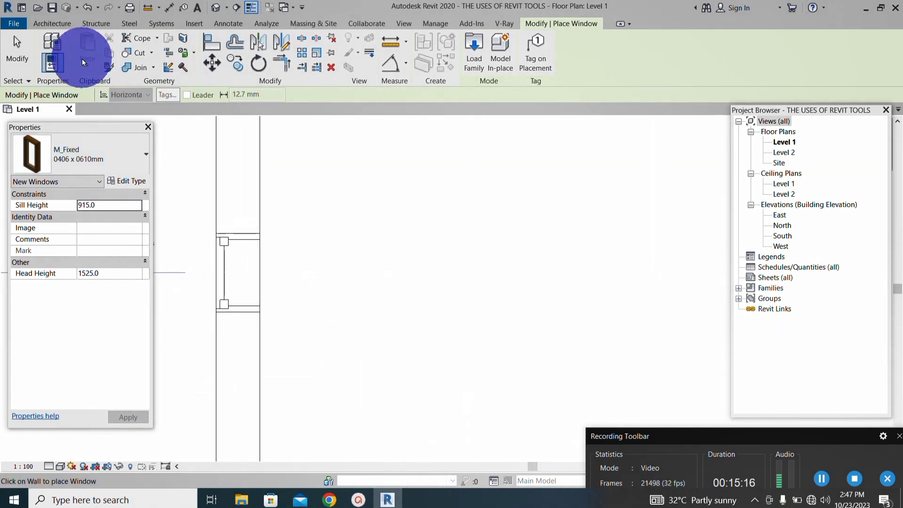
click(13, 51)
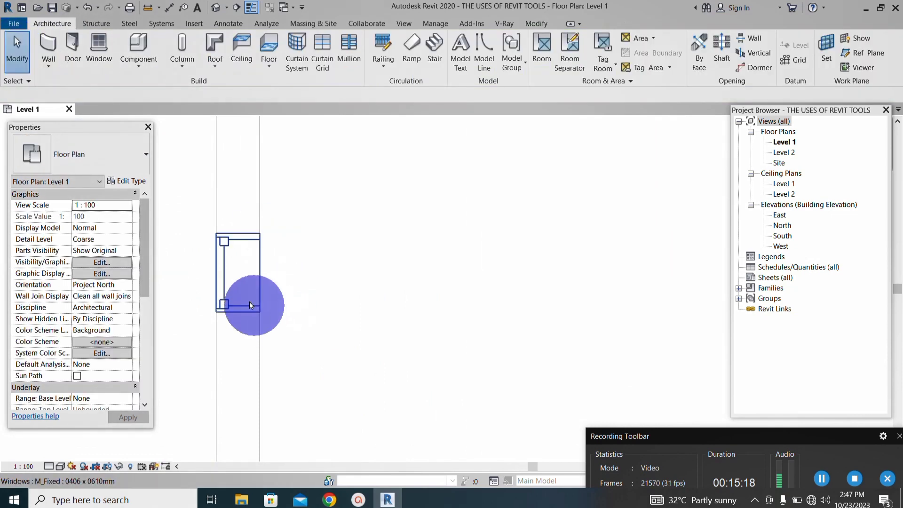
Step: Select the new window in the west exterior wall and start Create Similar from it
scroll(252, 305, up, 1)
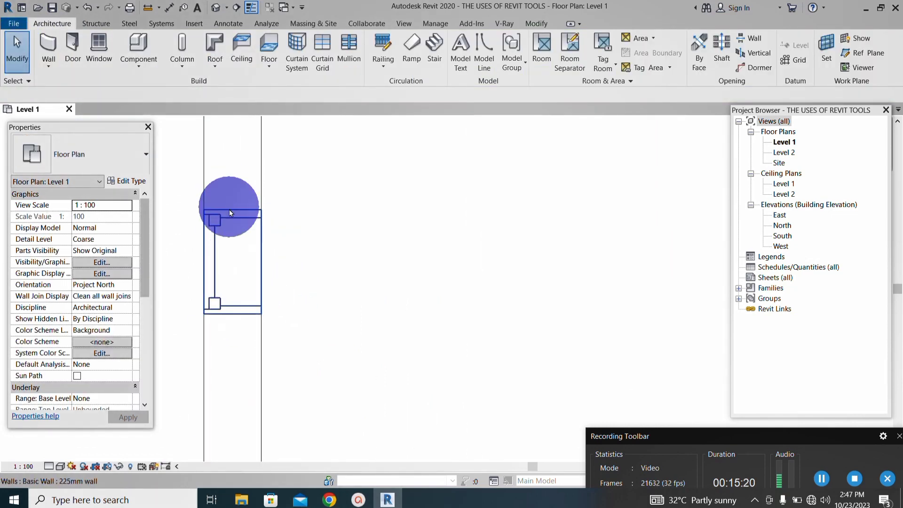
scroll(233, 265, down, 5)
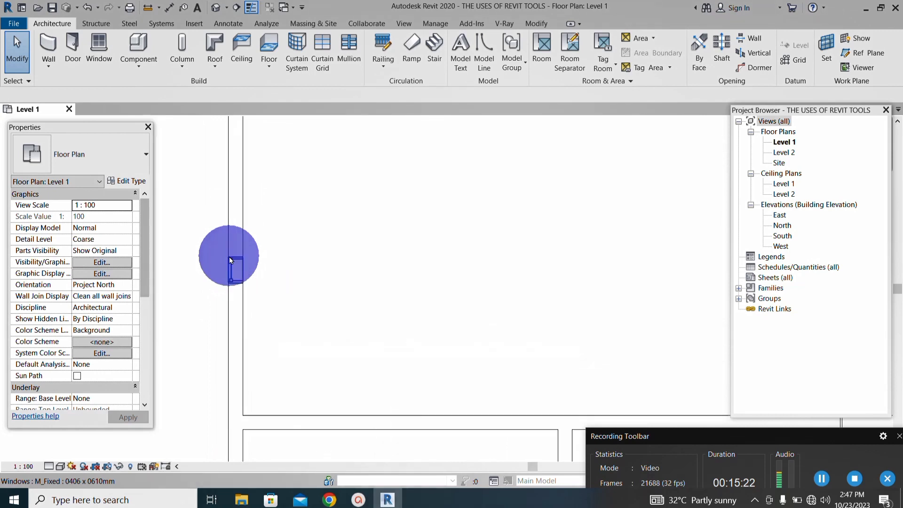
click(230, 258)
scroll(230, 258, up, 4)
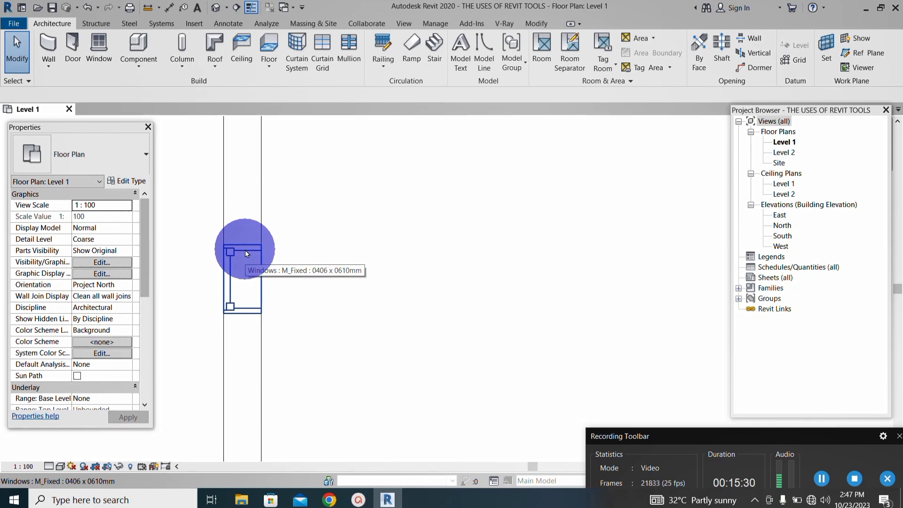
click(544, 22)
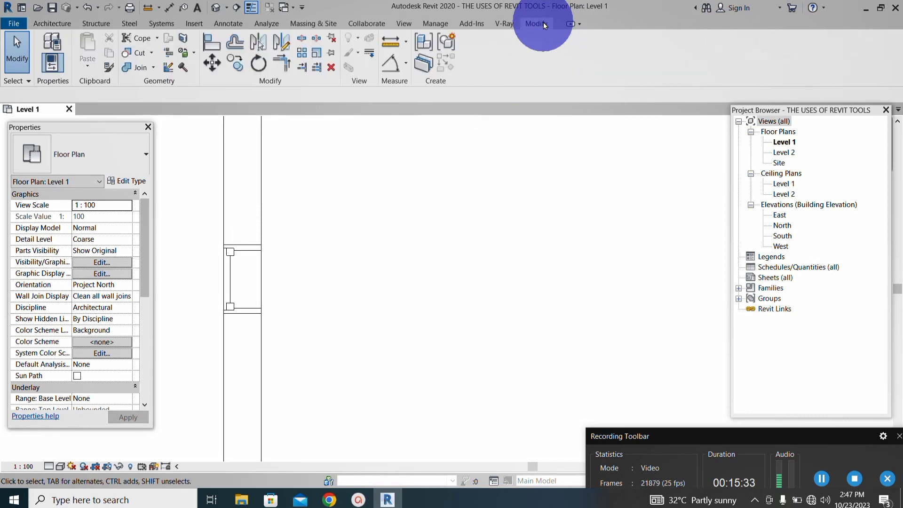
click(239, 246)
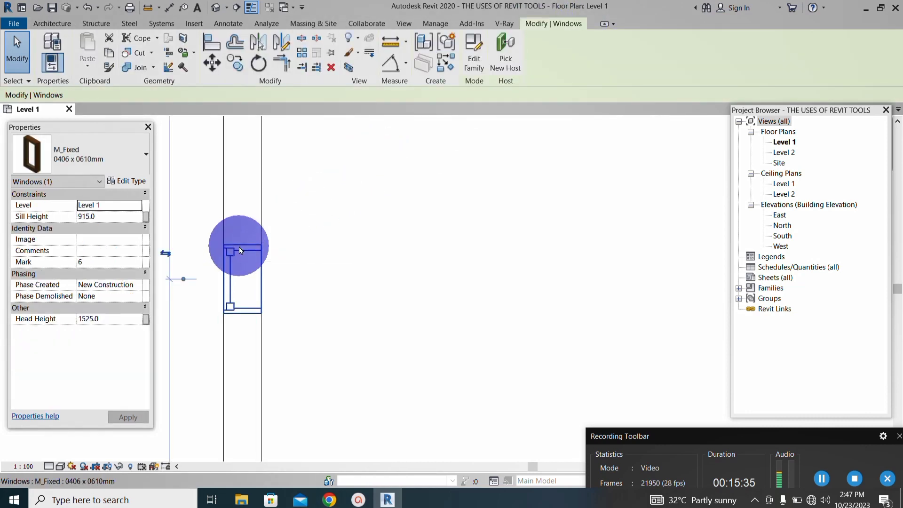
click(444, 69)
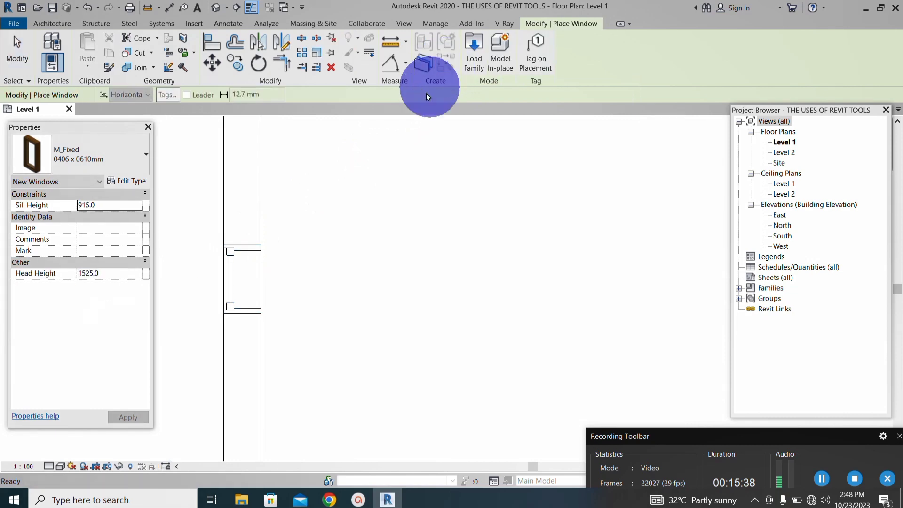
Step: Place a matching M_Fixed window in the north exterior wall of the northwest room, about 6500 from the west wall, and leave the window tool
scroll(272, 242, down, 5)
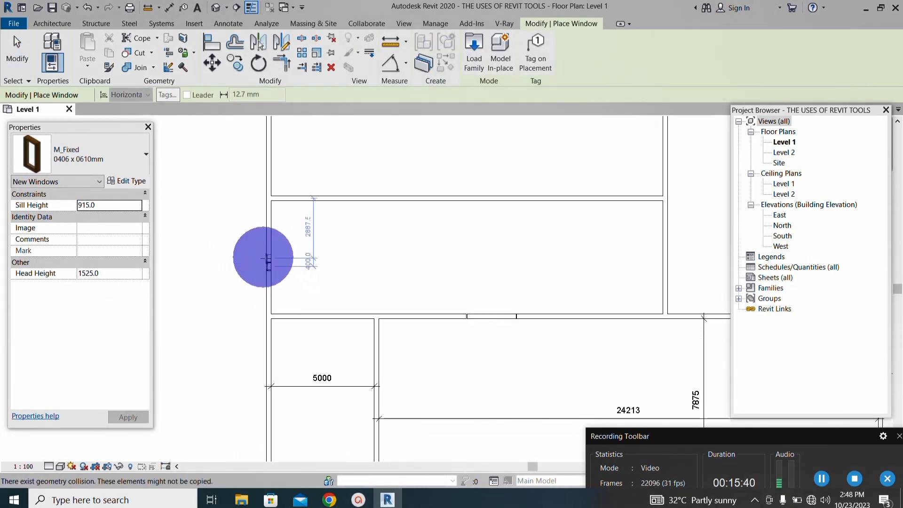
scroll(398, 233, up, 2)
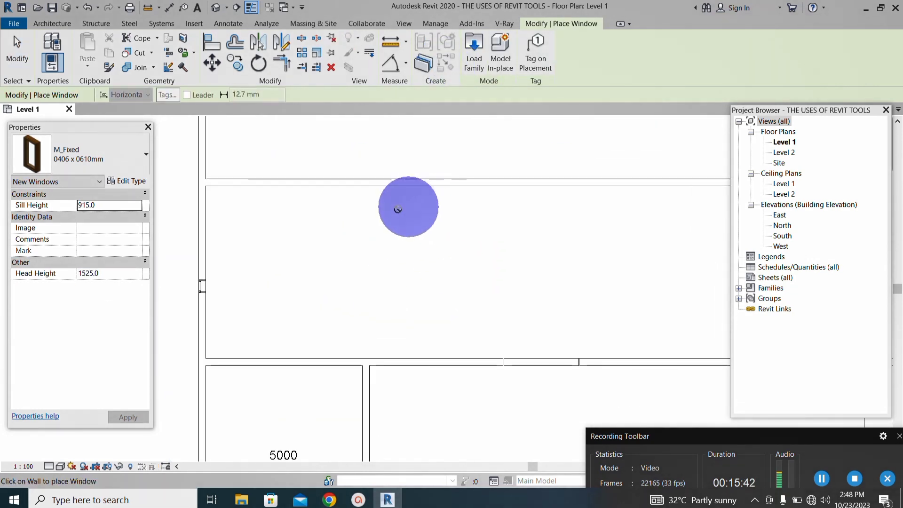
scroll(385, 241, up, 2)
scroll(329, 266, down, 5)
scroll(421, 218, up, 3)
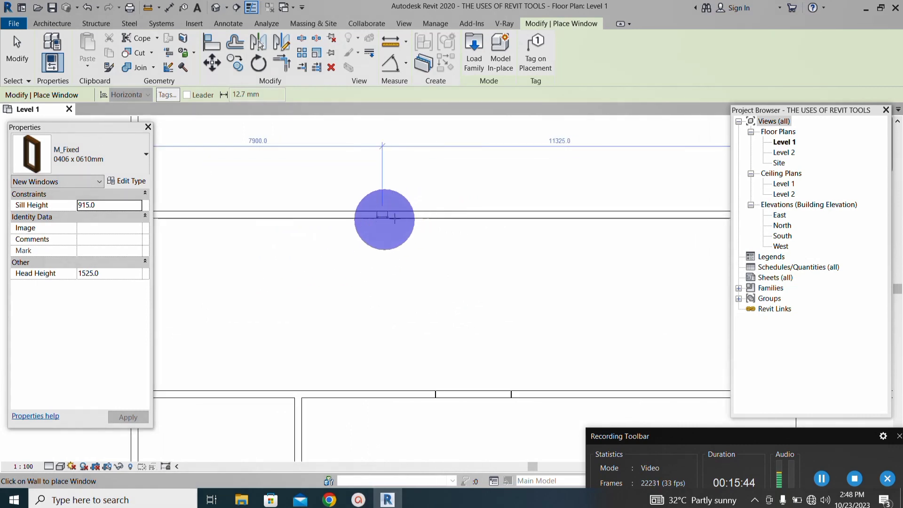
scroll(421, 212, up, 2)
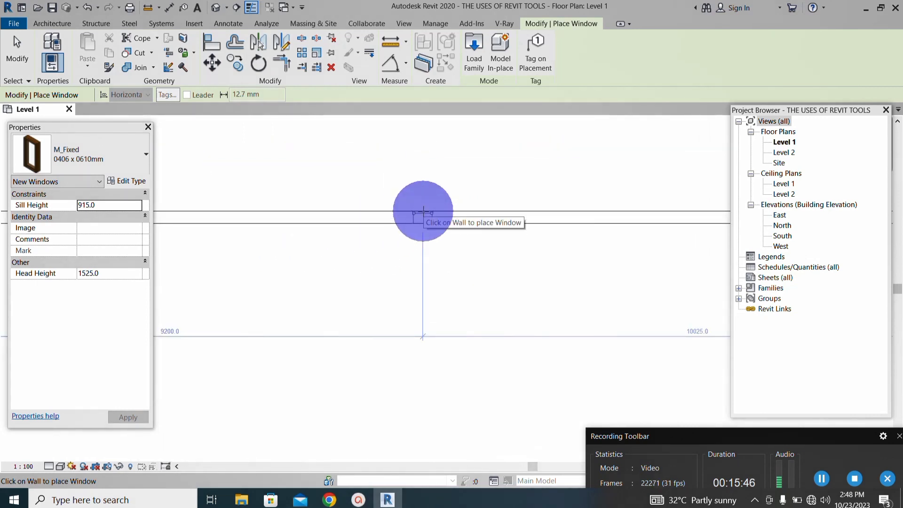
scroll(428, 210, up, 1)
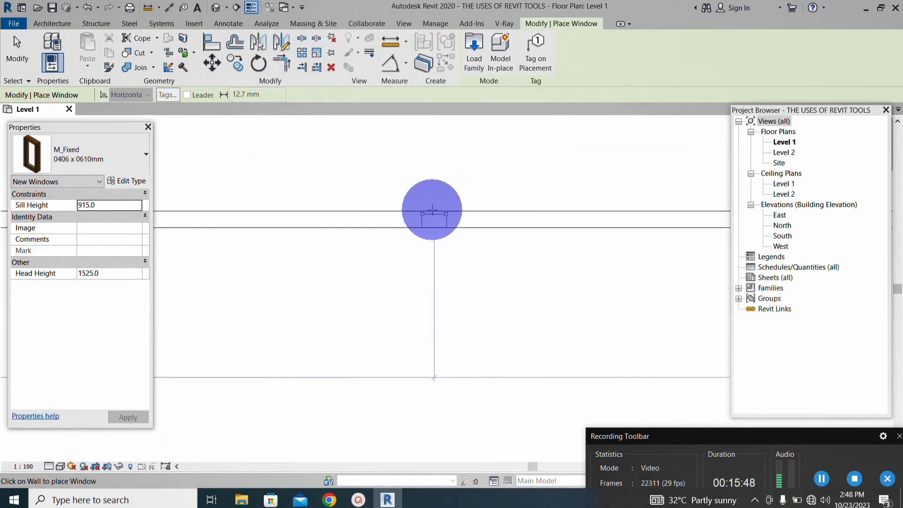
scroll(405, 202, down, 5)
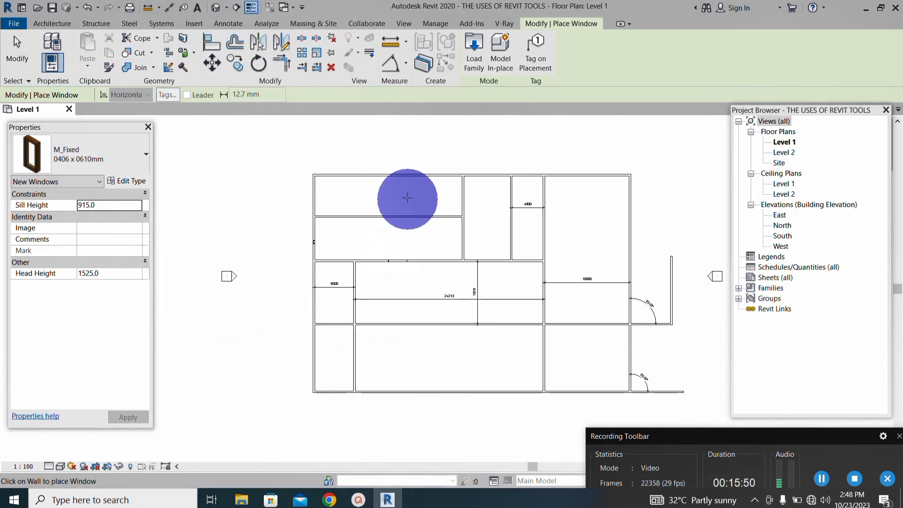
scroll(390, 184, up, 1)
scroll(341, 176, up, 3)
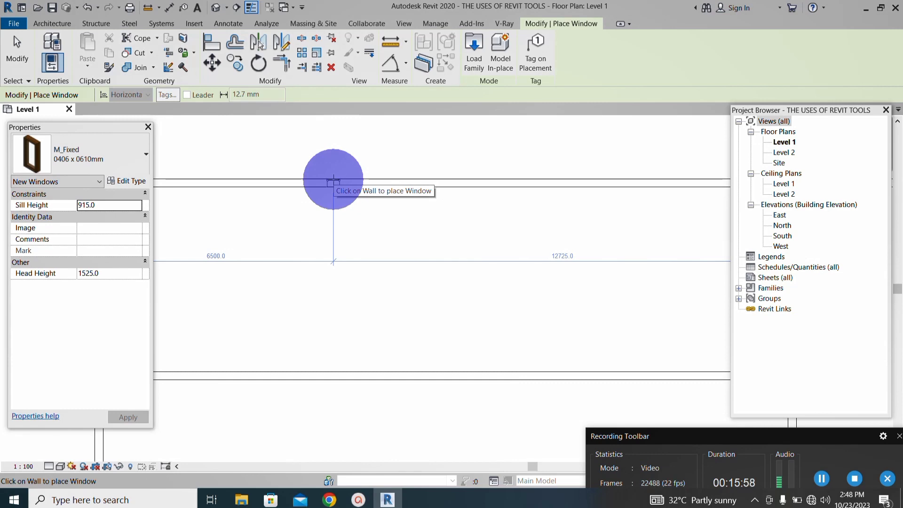
scroll(333, 183, down, 1)
scroll(395, 283, down, 1)
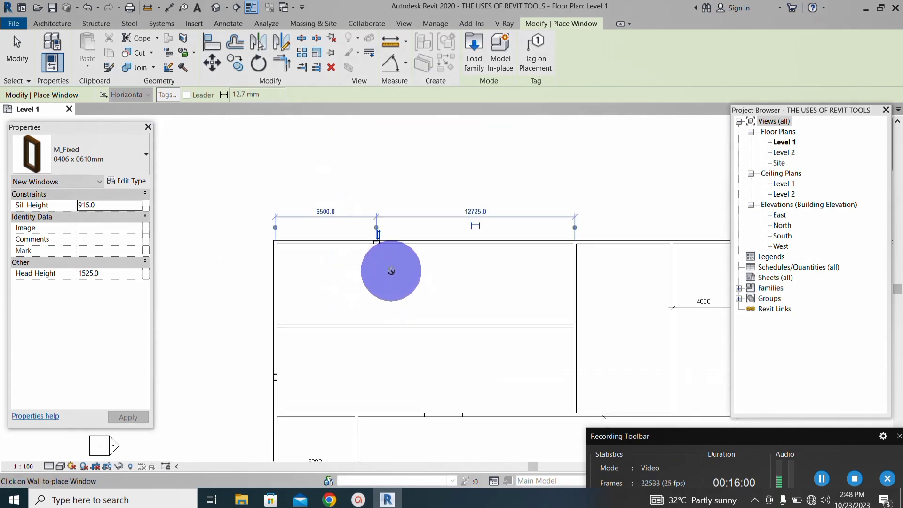
scroll(375, 205, down, 1)
scroll(347, 262, down, 1)
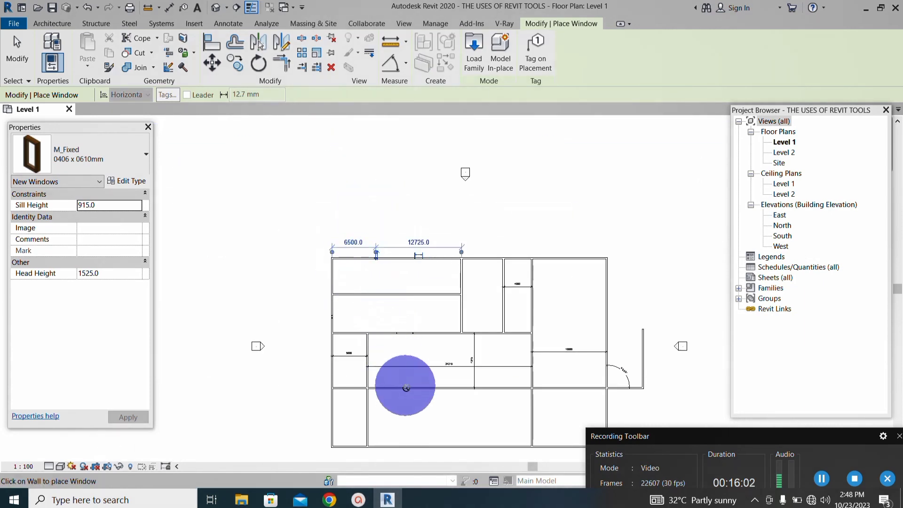
scroll(400, 386, up, 1)
scroll(328, 308, down, 1)
scroll(465, 385, up, 2)
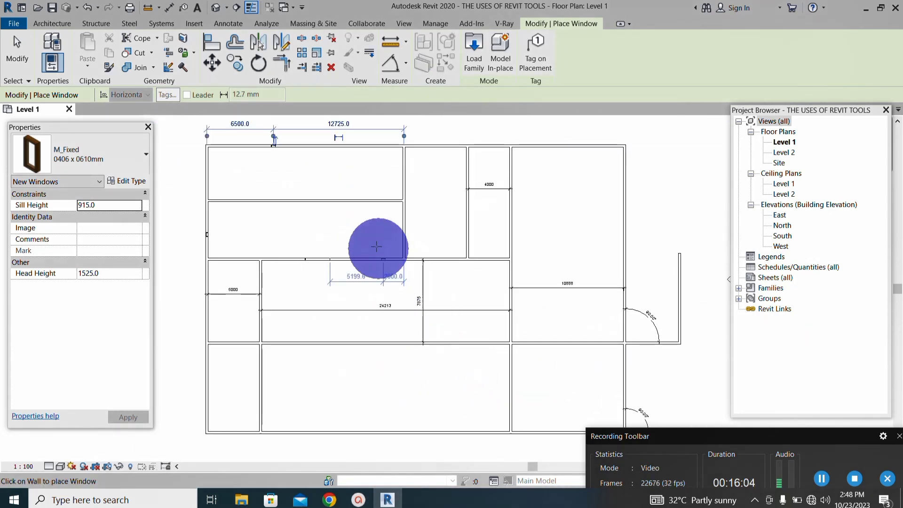
scroll(360, 241, down, 1)
scroll(358, 188, up, 1)
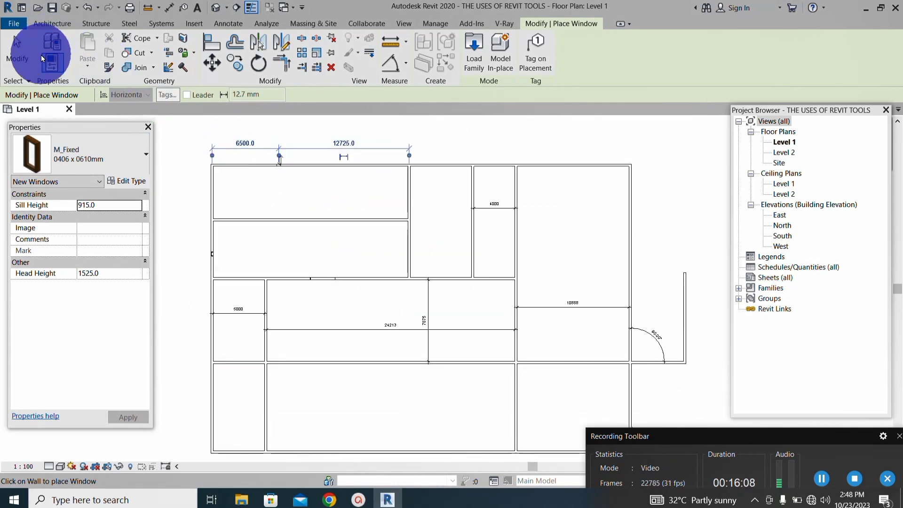
click(16, 45)
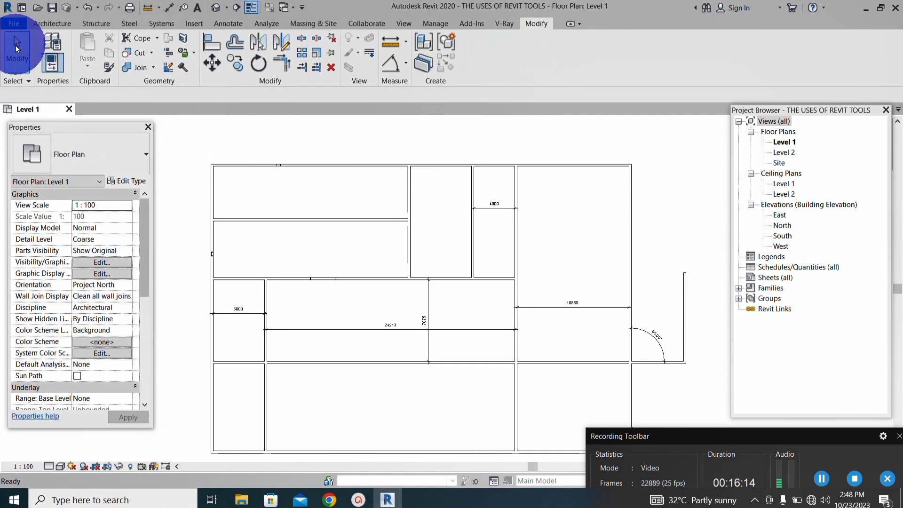
scroll(321, 216, up, 1)
scroll(308, 205, down, 1)
scroll(309, 204, down, 1)
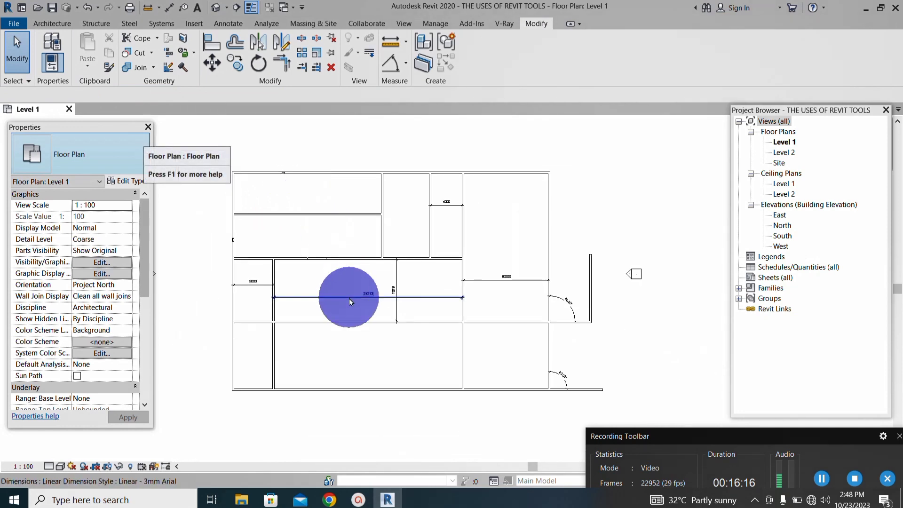
scroll(349, 299, up, 1)
click(821, 479)
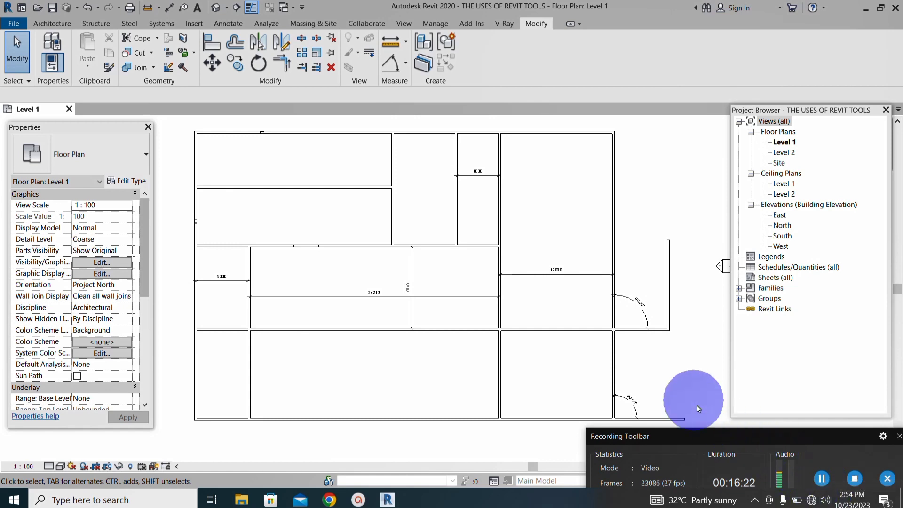
Step: Save the project from the save reminder
scroll(290, 279, down, 1)
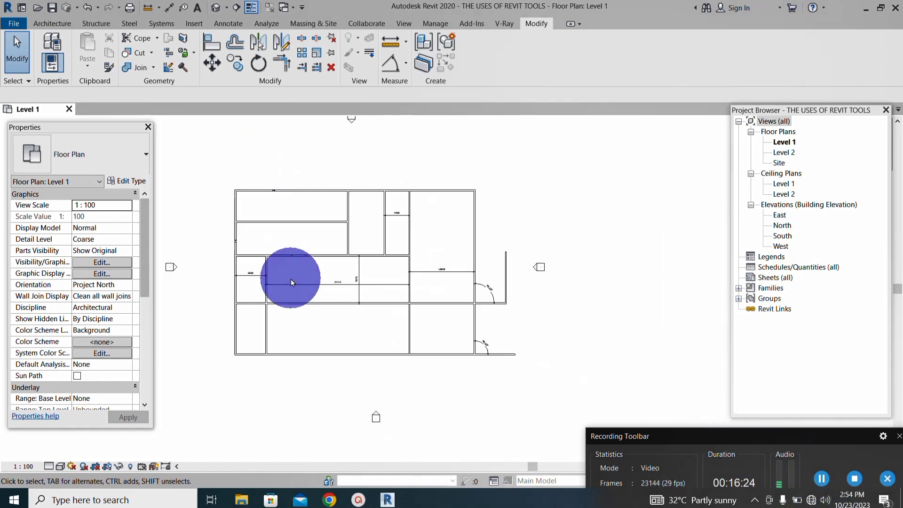
scroll(275, 221, up, 1)
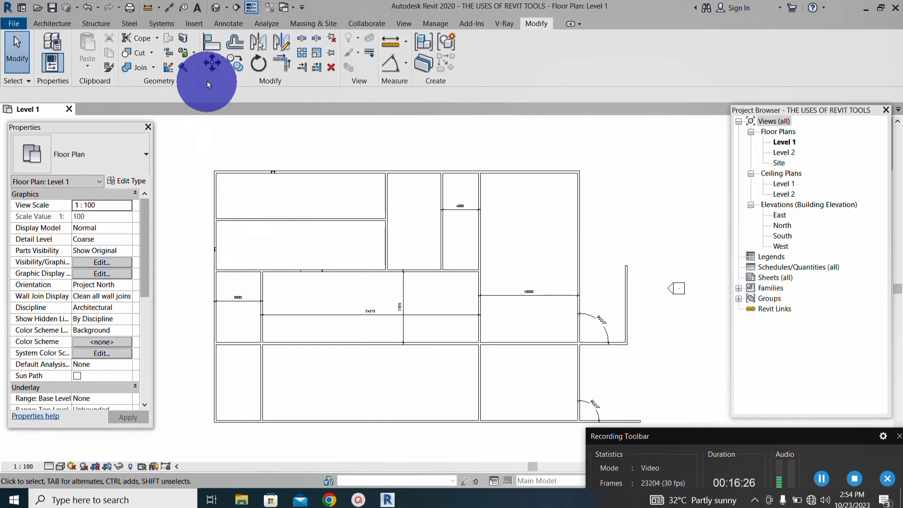
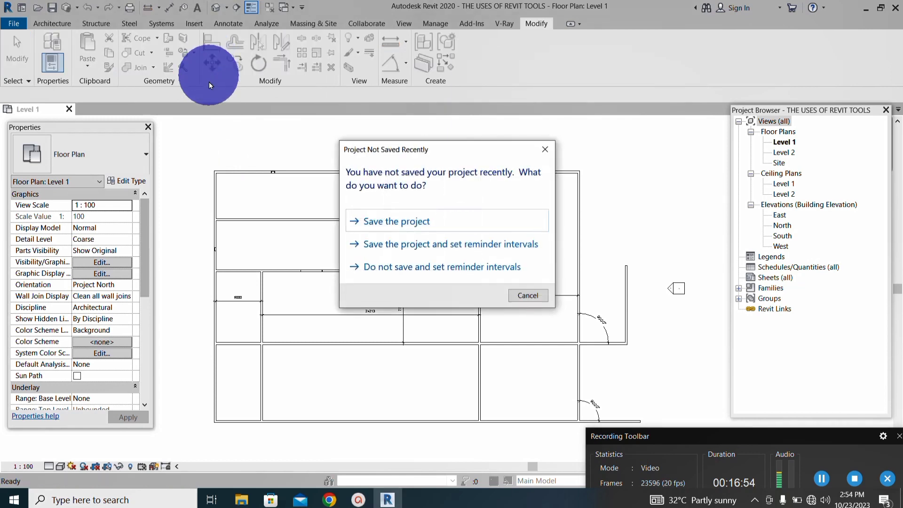
click(386, 221)
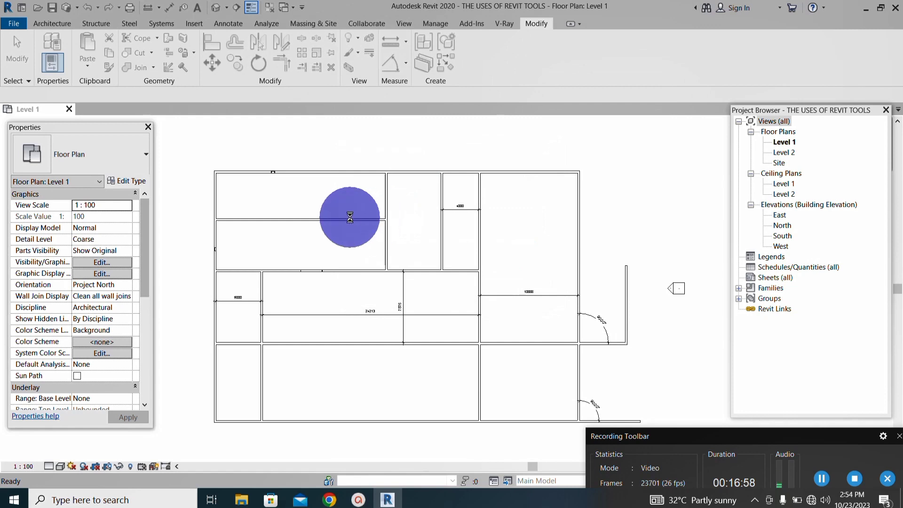
Step: Start the Move tool and finish its selection with the 225mm partition wall between the two northwest rooms
key(m)
key(v)
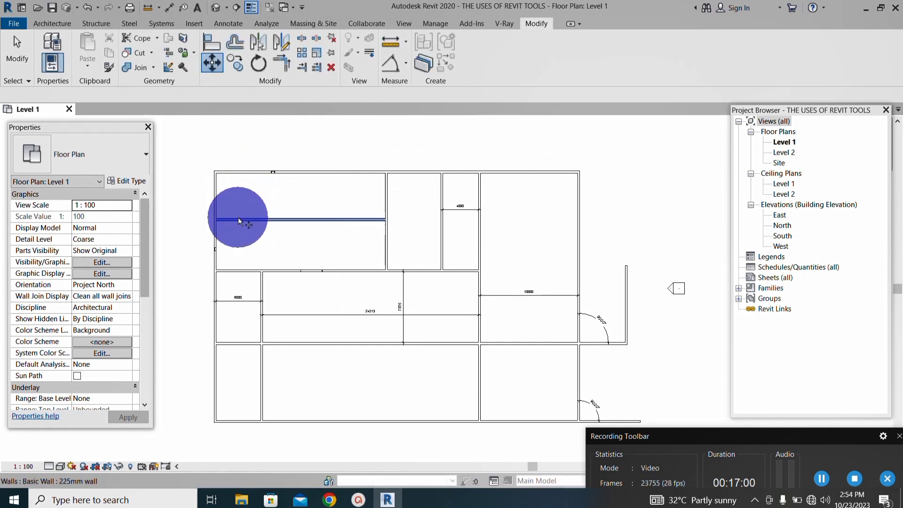
scroll(238, 218, up, 1)
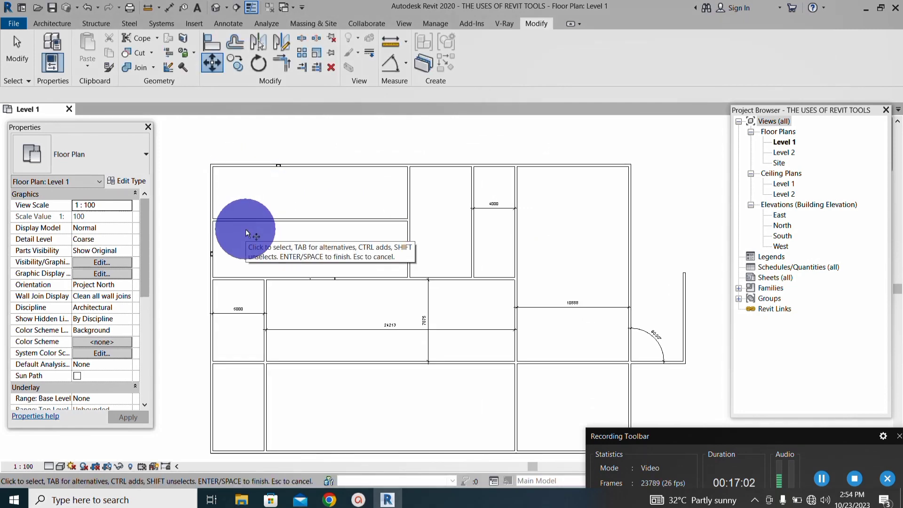
scroll(244, 216, up, 2)
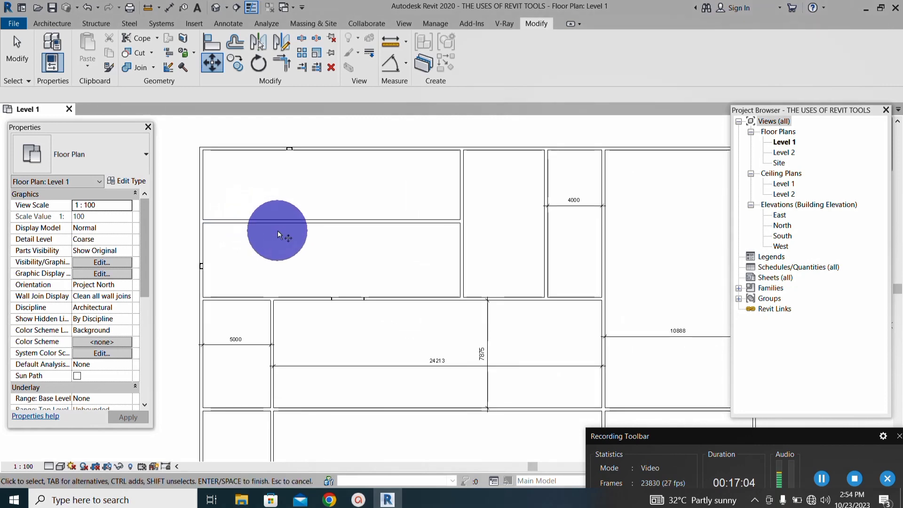
scroll(278, 228, up, 1)
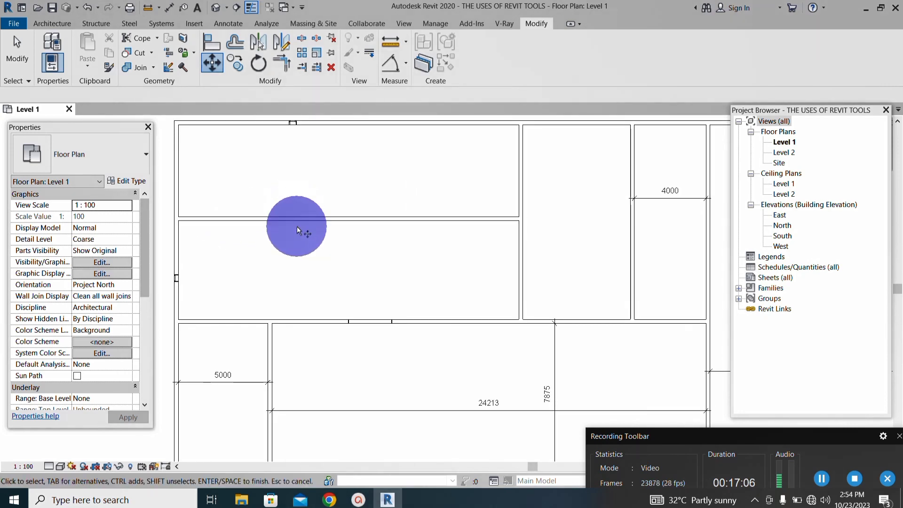
scroll(296, 226, up, 1)
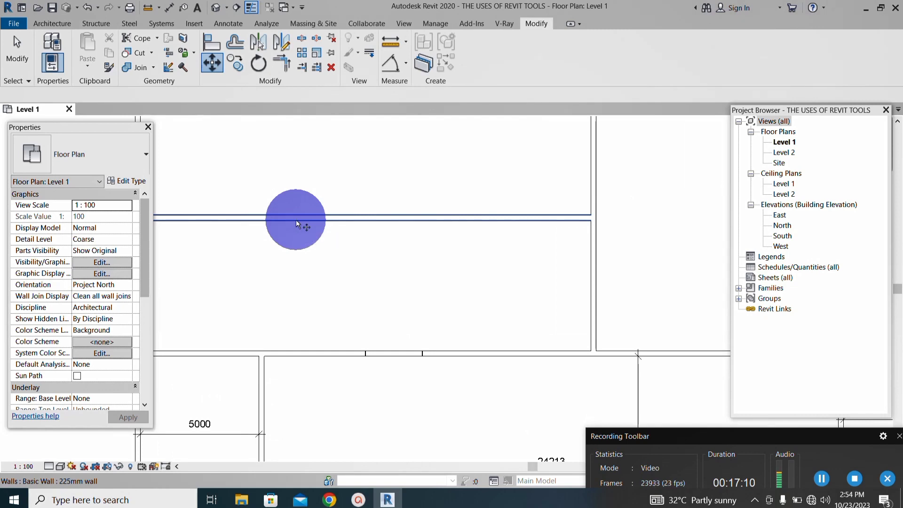
click(295, 219)
scroll(311, 222, down, 4)
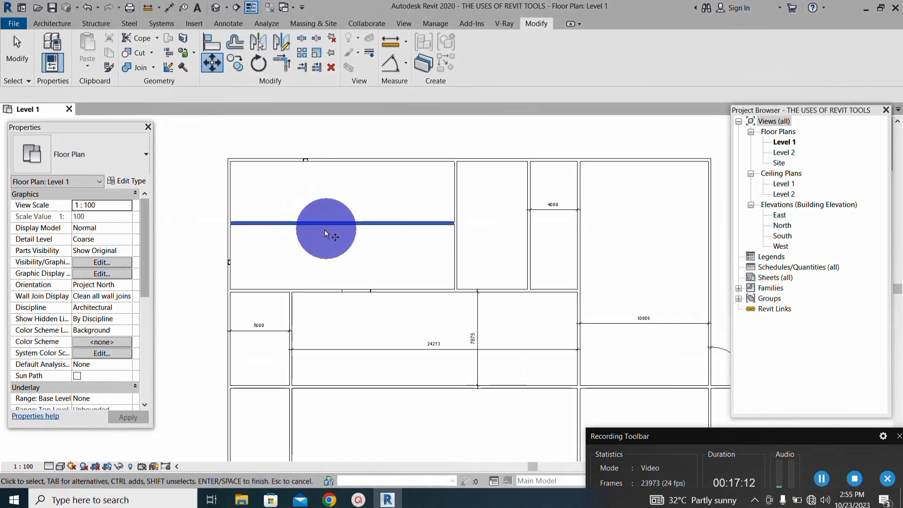
scroll(332, 233, up, 2)
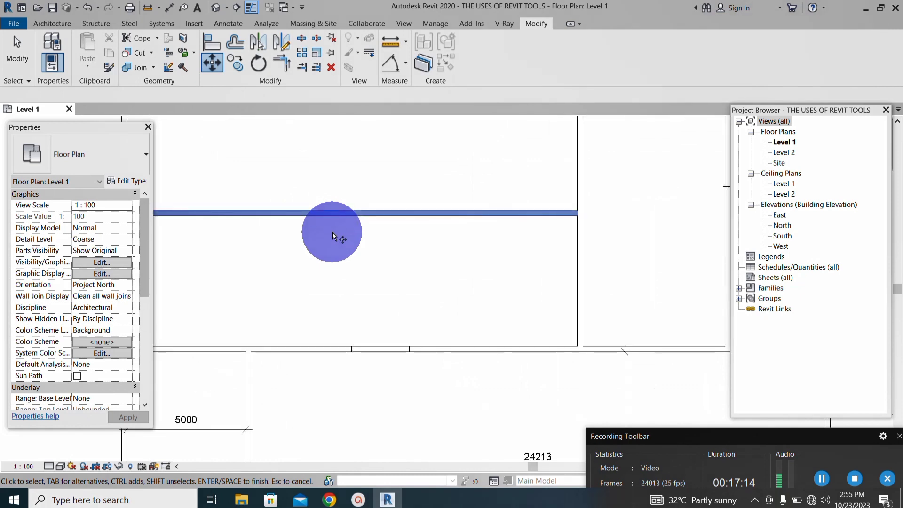
right_click(332, 232)
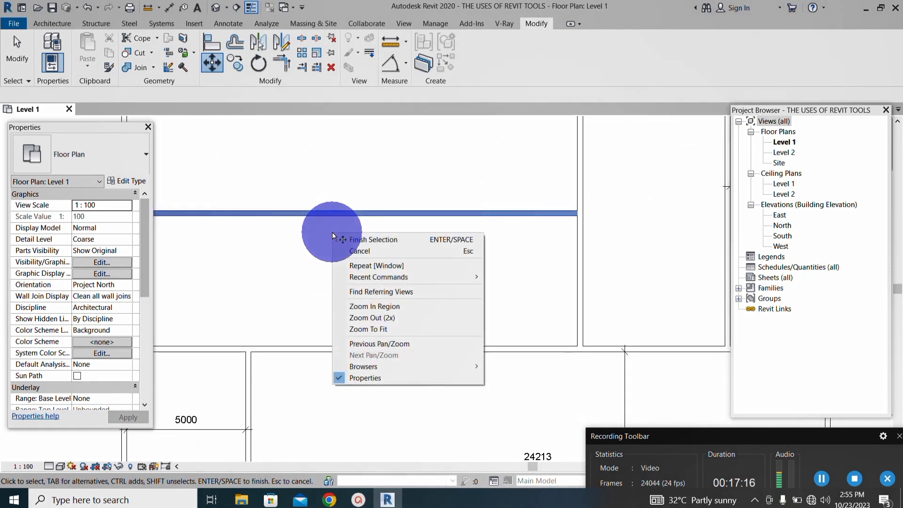
click(374, 240)
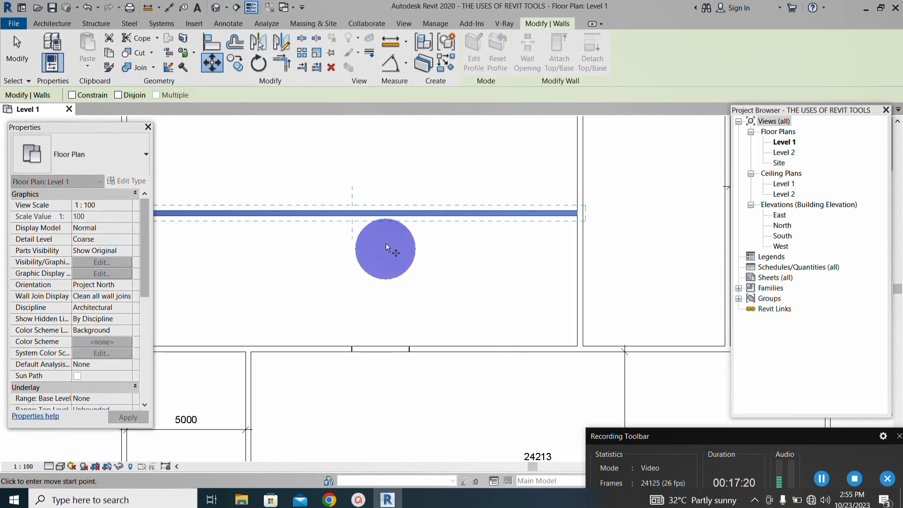
Step: Move the partition wall 1000 straight south, using a start point on the wall near its east end
scroll(390, 247, down, 4)
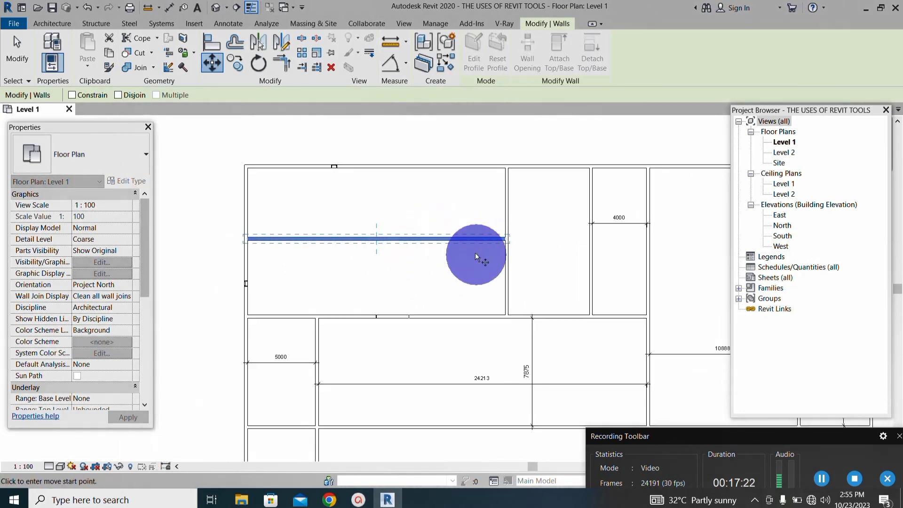
scroll(475, 253, up, 5)
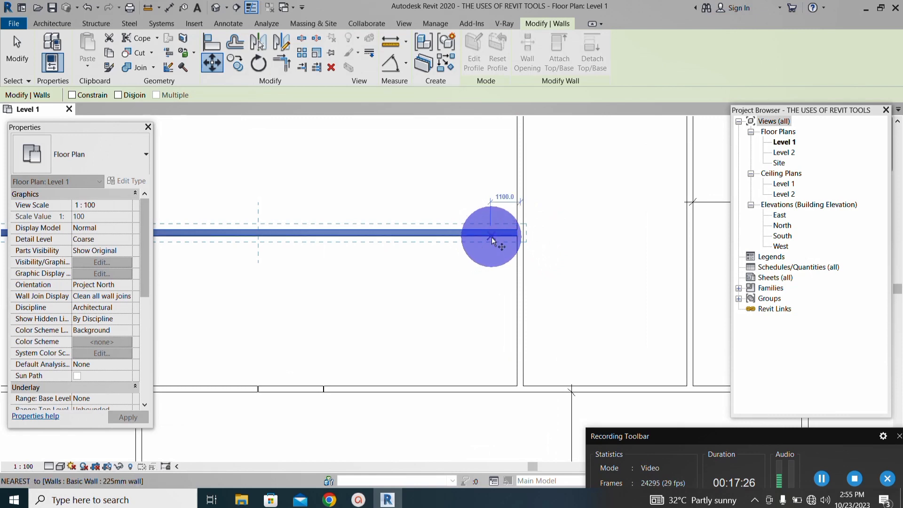
click(492, 236)
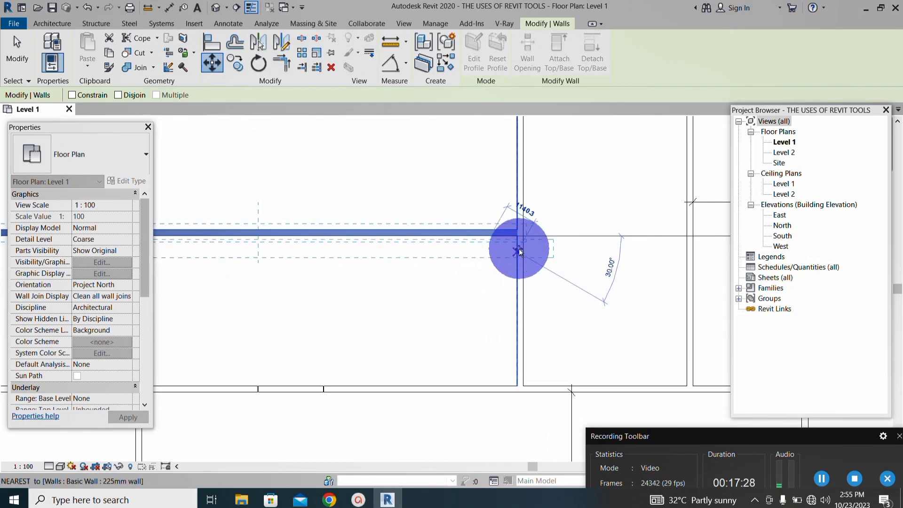
scroll(519, 248, down, 3)
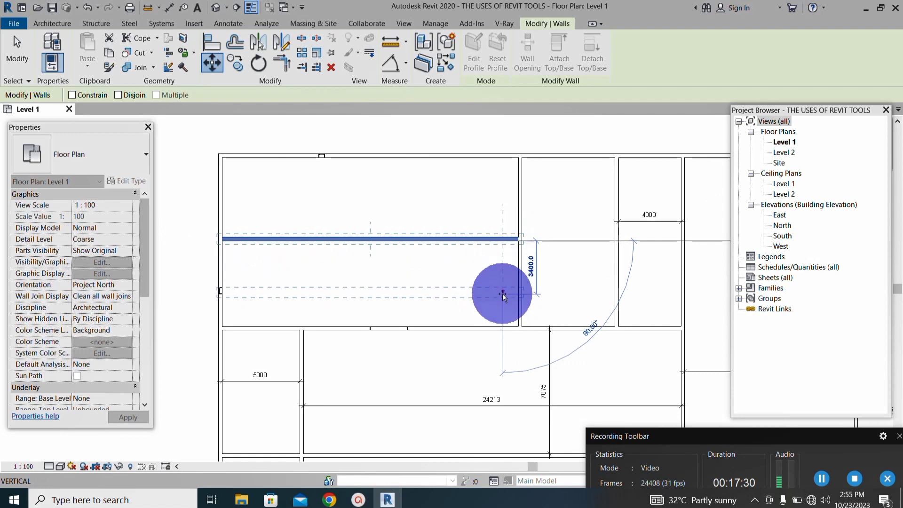
scroll(502, 270, up, 1)
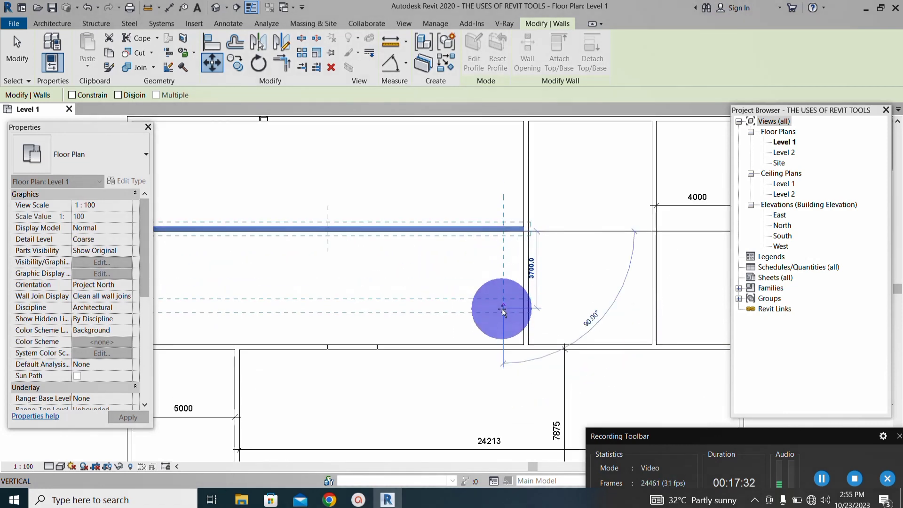
scroll(501, 308, up, 2)
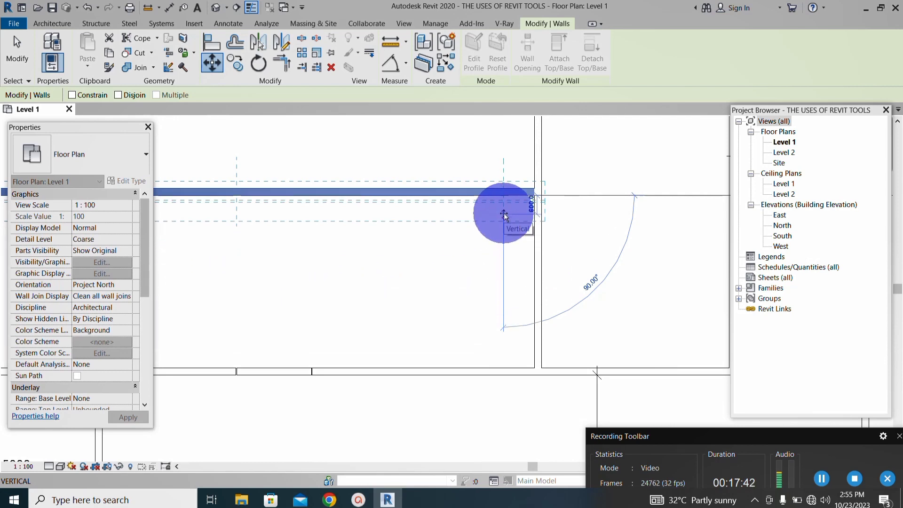
scroll(503, 225, down, 2)
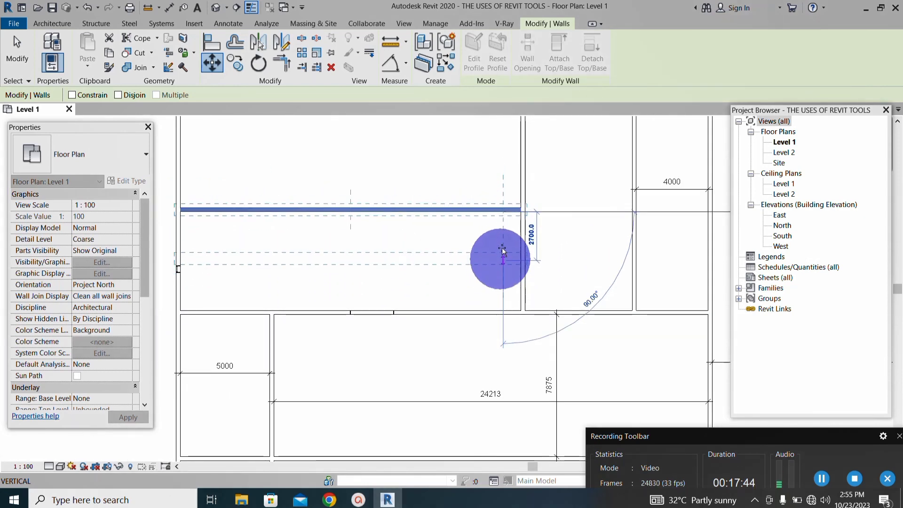
scroll(498, 275, down, 2)
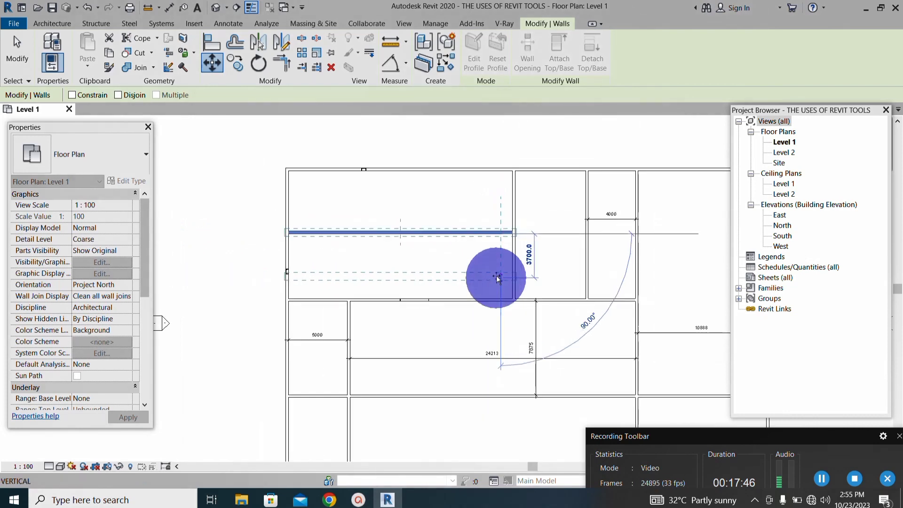
scroll(496, 197, up, 2)
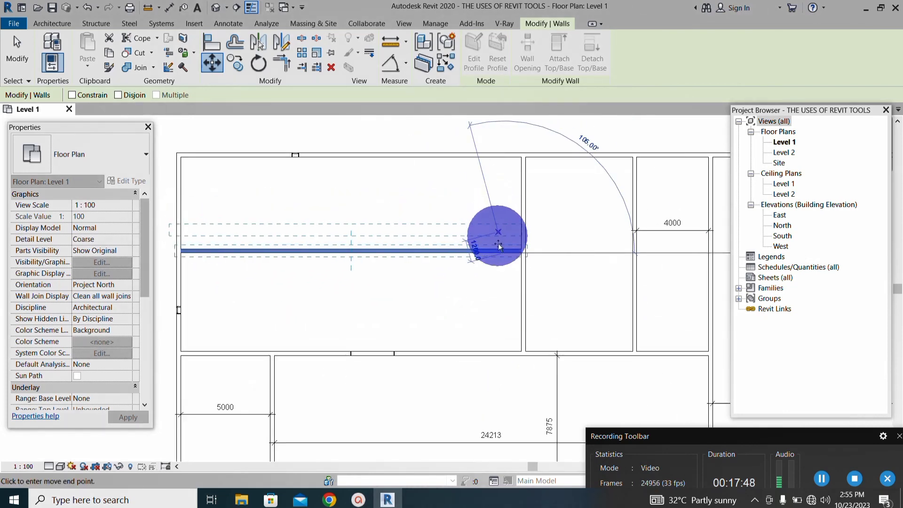
scroll(498, 244, down, 2)
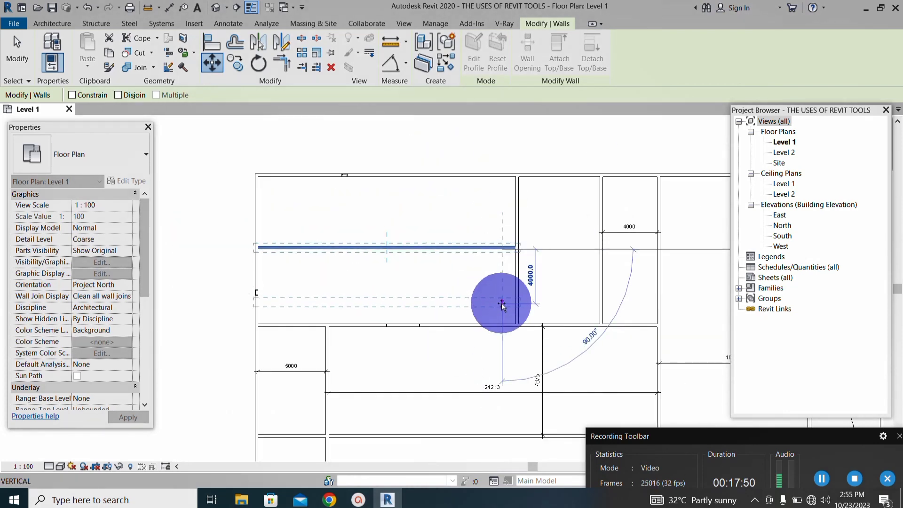
text(1)
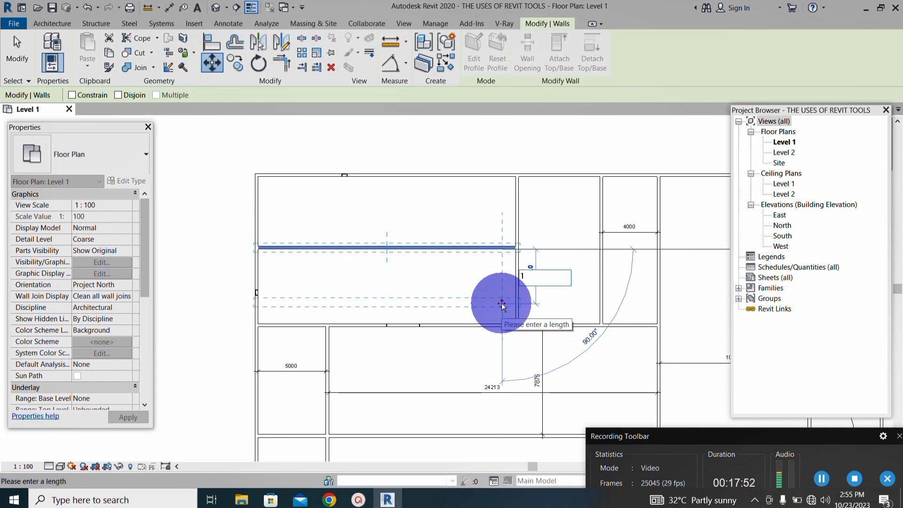
text(000)
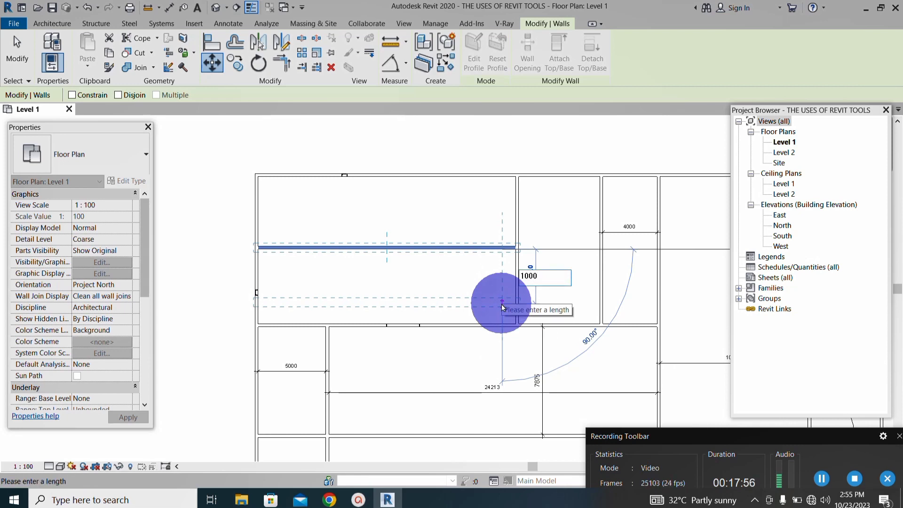
key(Return)
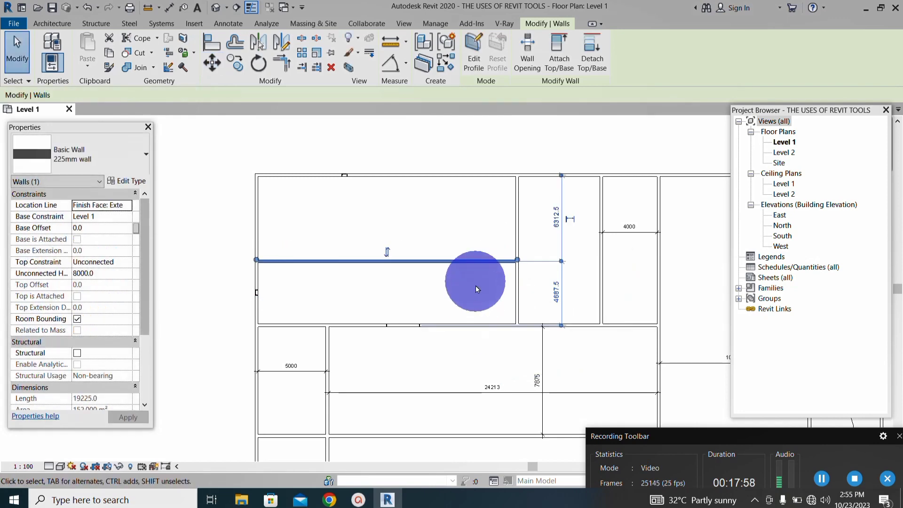
Step: Examine the moved partition wall's position relative to the surrounding northwest rooms, and clear the selection
scroll(474, 254, up, 3)
scroll(452, 270, down, 4)
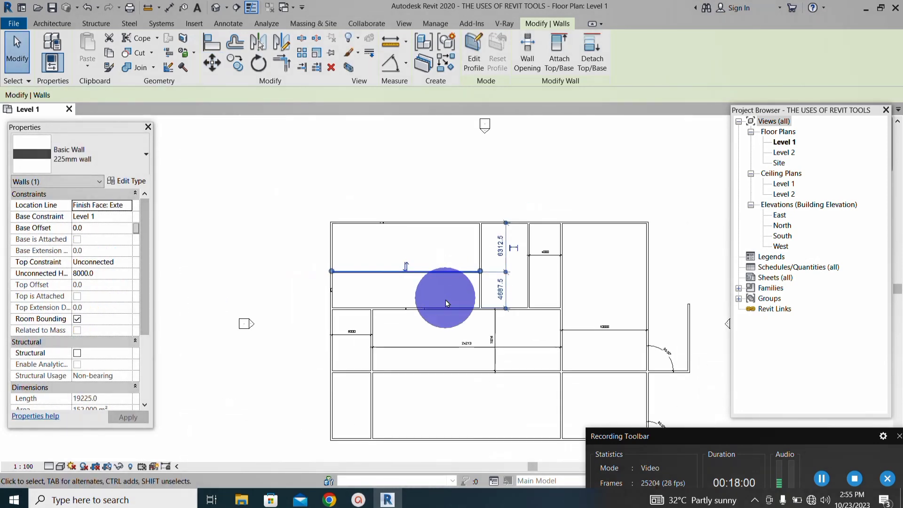
scroll(459, 299, up, 1)
scroll(453, 285, up, 3)
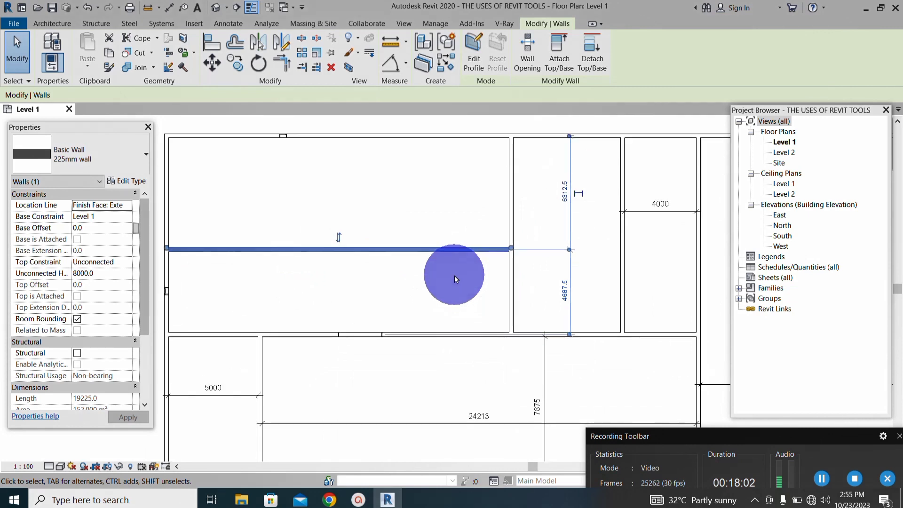
scroll(454, 275, down, 3)
scroll(442, 275, up, 2)
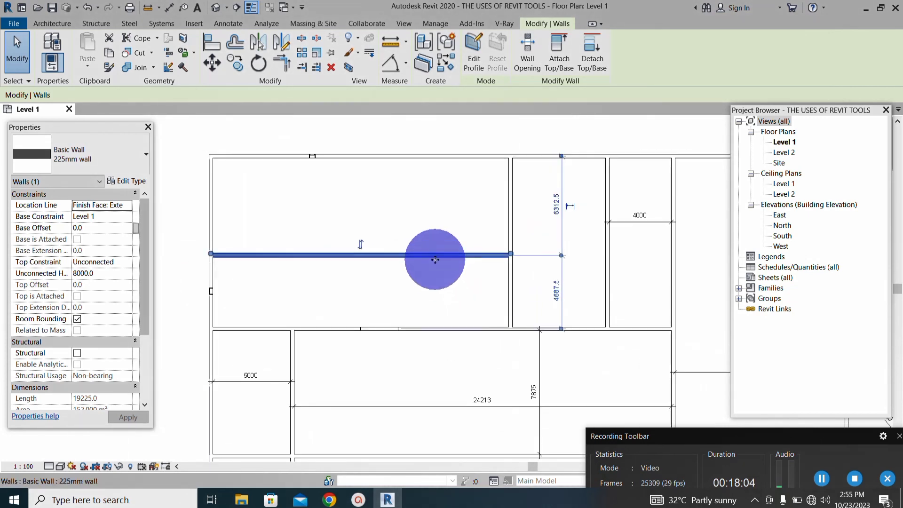
scroll(438, 263, down, 4)
scroll(435, 263, up, 3)
scroll(448, 276, down, 5)
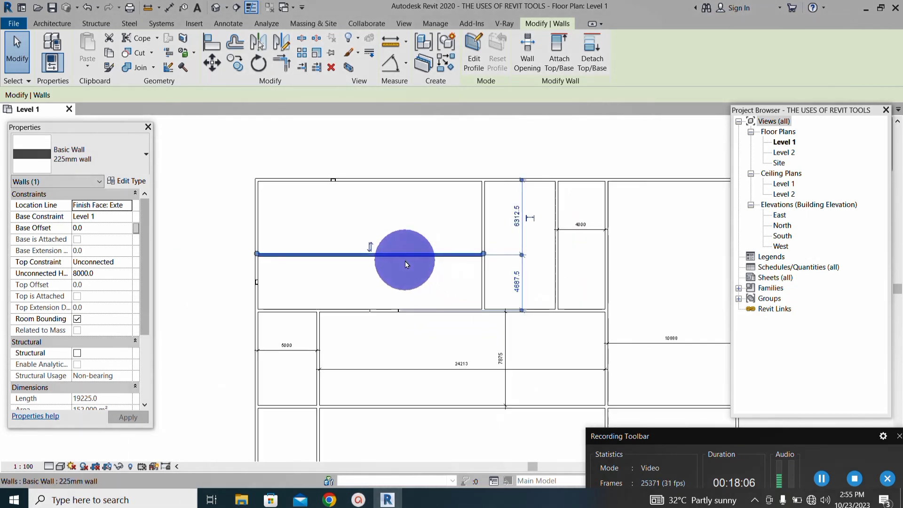
scroll(419, 259, up, 2)
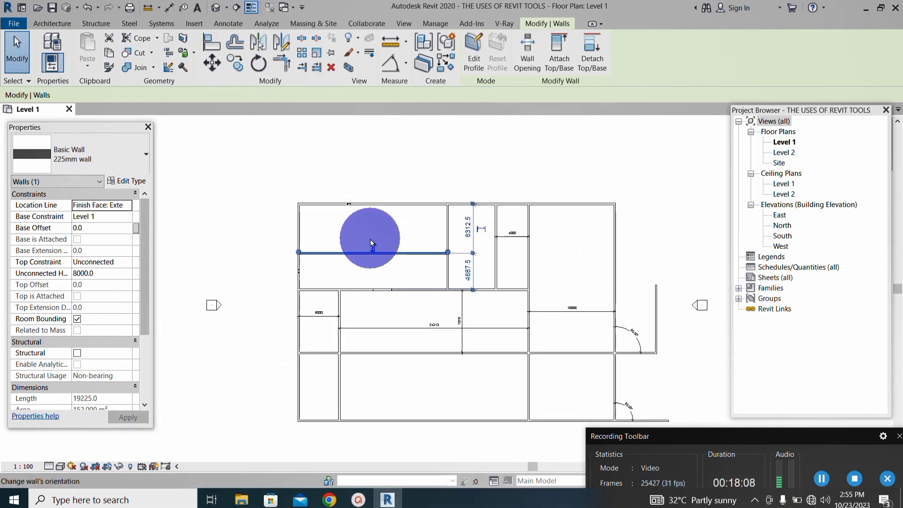
scroll(371, 238, down, 1)
scroll(390, 279, up, 2)
scroll(366, 255, up, 3)
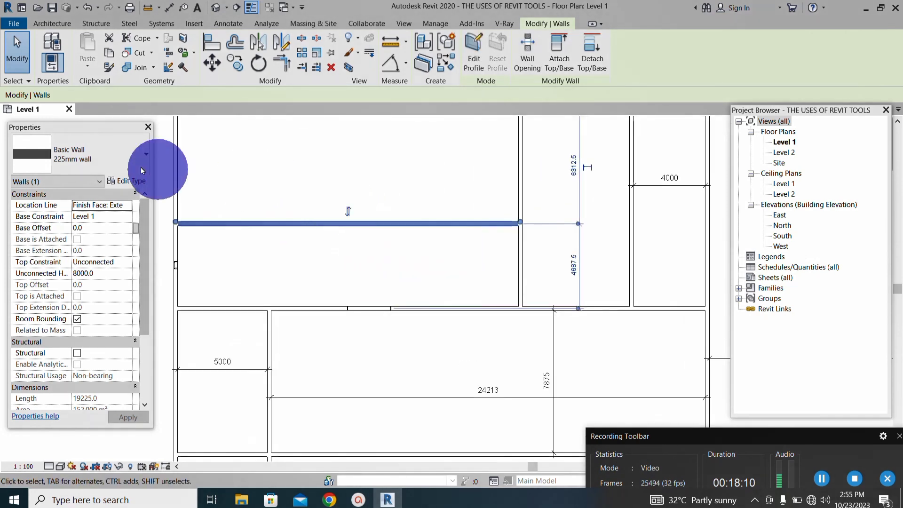
click(17, 59)
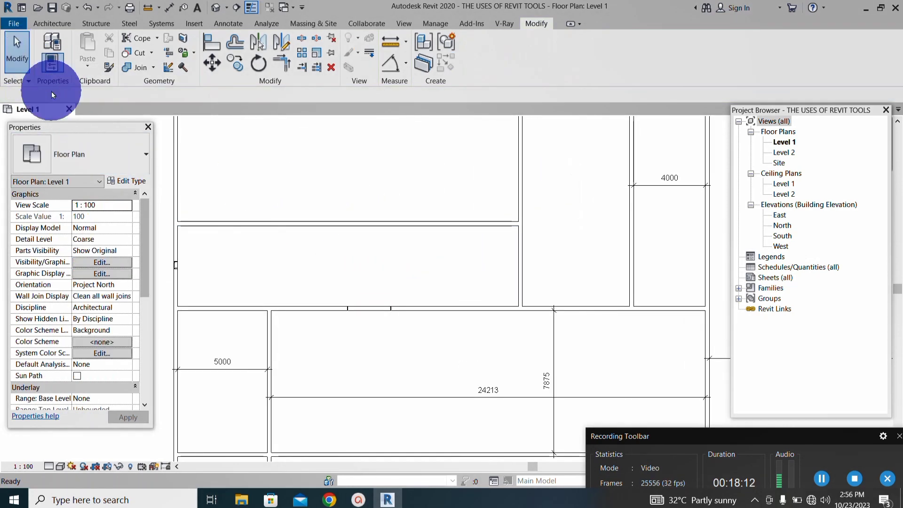
Step: Use the Move tool to shift the 225mm partition wall between the two northwest rooms 4000 straight north
scroll(326, 258, down, 2)
scroll(327, 230, up, 2)
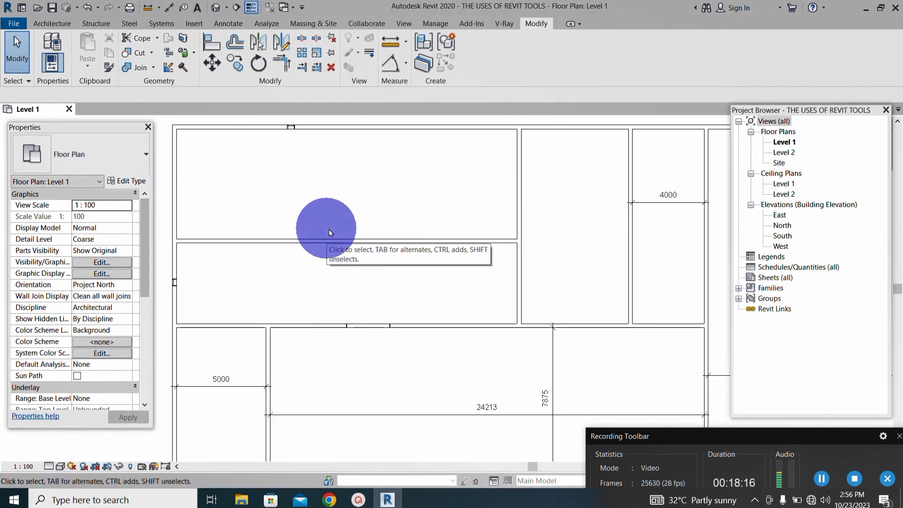
scroll(336, 242, up, 1)
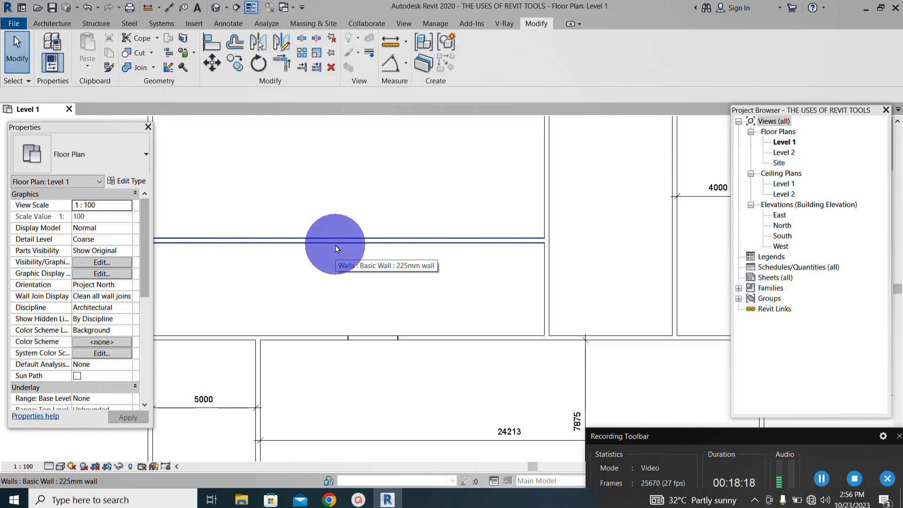
scroll(337, 249, up, 1)
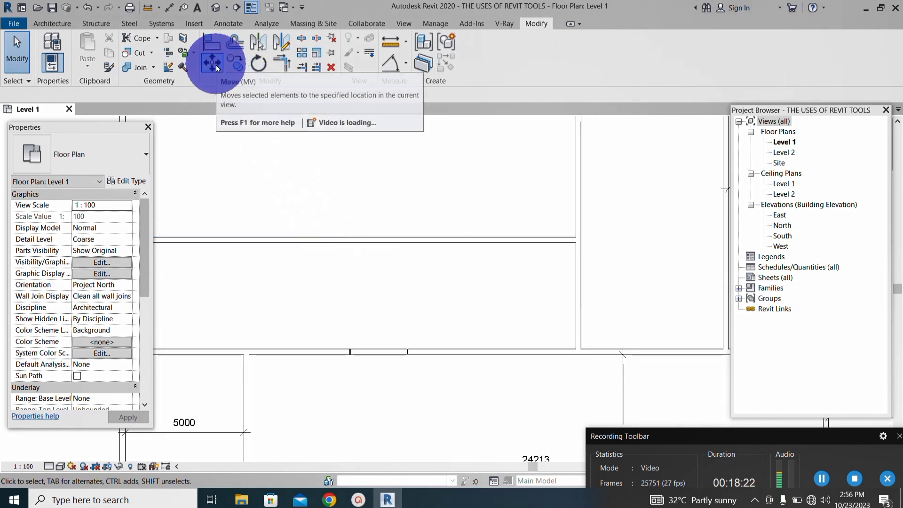
click(335, 242)
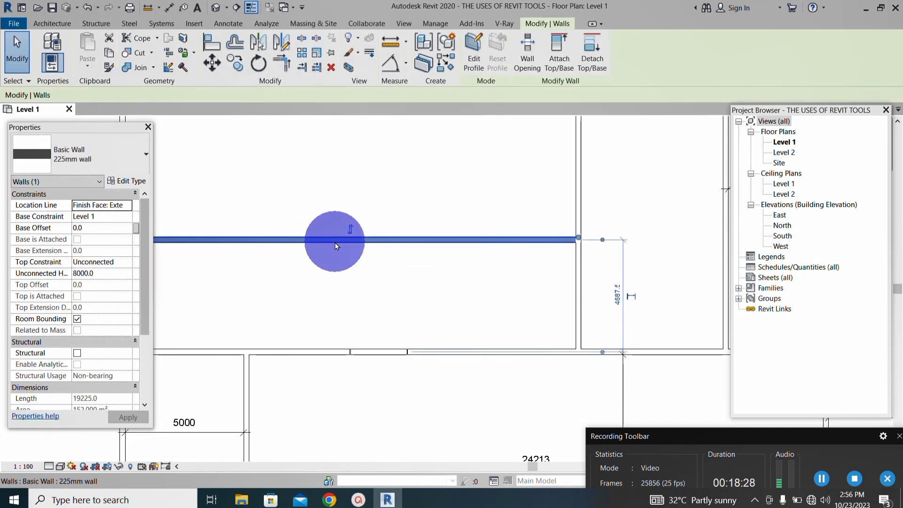
click(214, 70)
scroll(374, 264, down, 2)
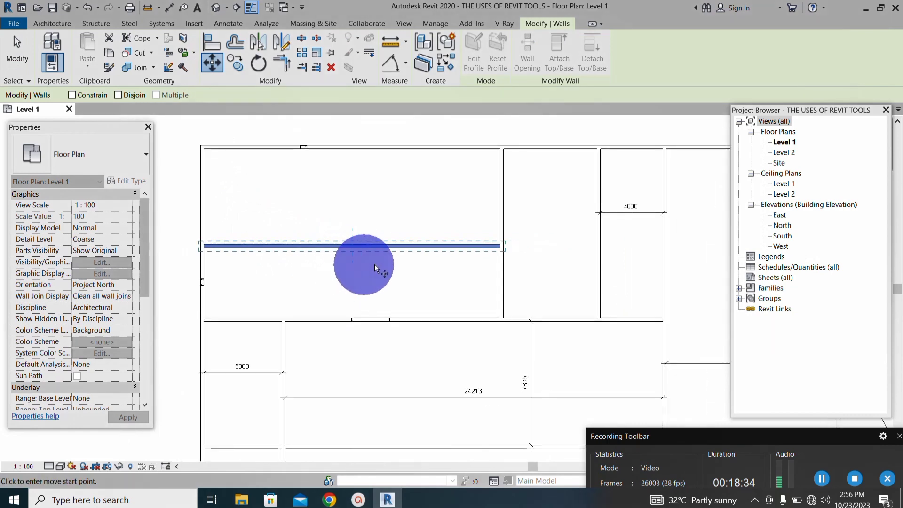
scroll(395, 238, up, 1)
scroll(514, 268, up, 2)
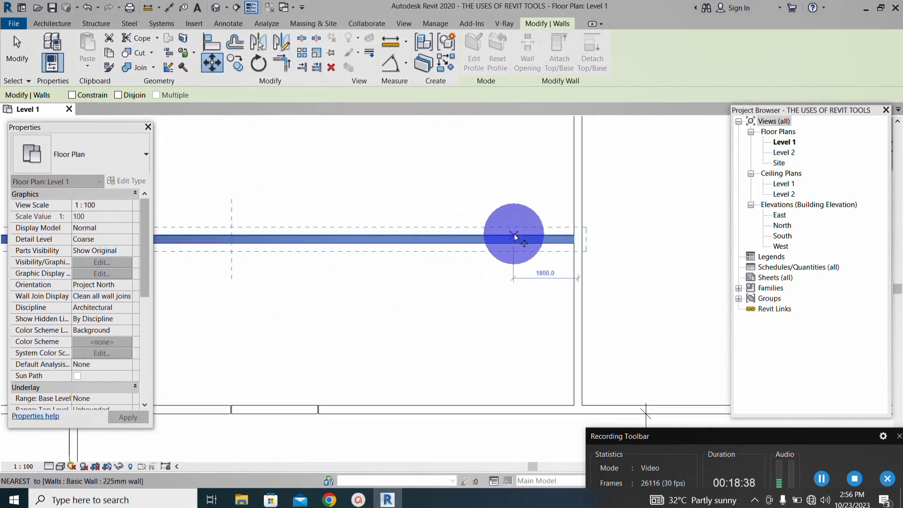
click(514, 233)
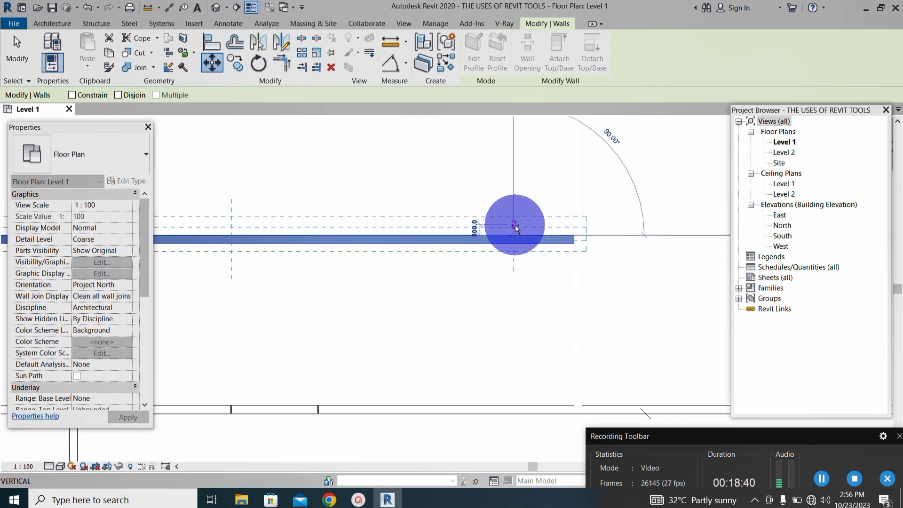
scroll(512, 232, down, 3)
scroll(510, 182, up, 2)
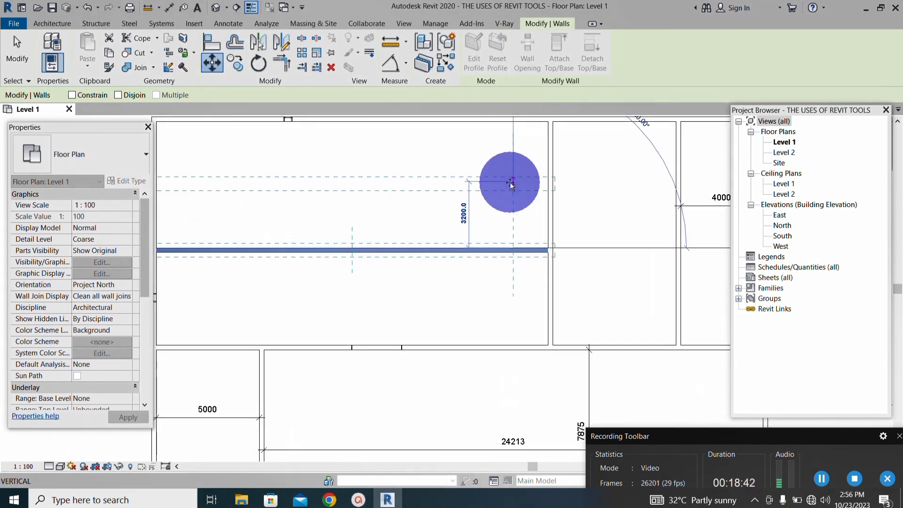
scroll(508, 227, down, 2)
scroll(514, 201, up, 1)
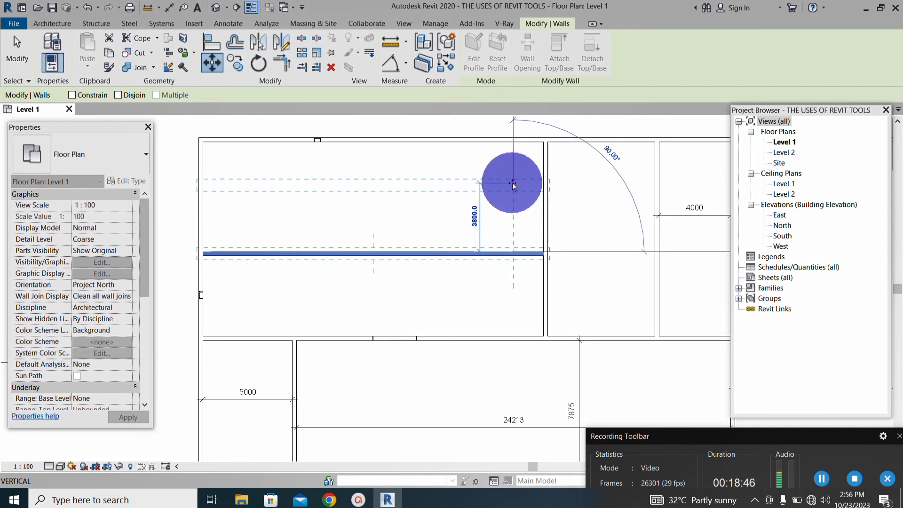
scroll(514, 184, up, 1)
scroll(514, 184, up, 1)
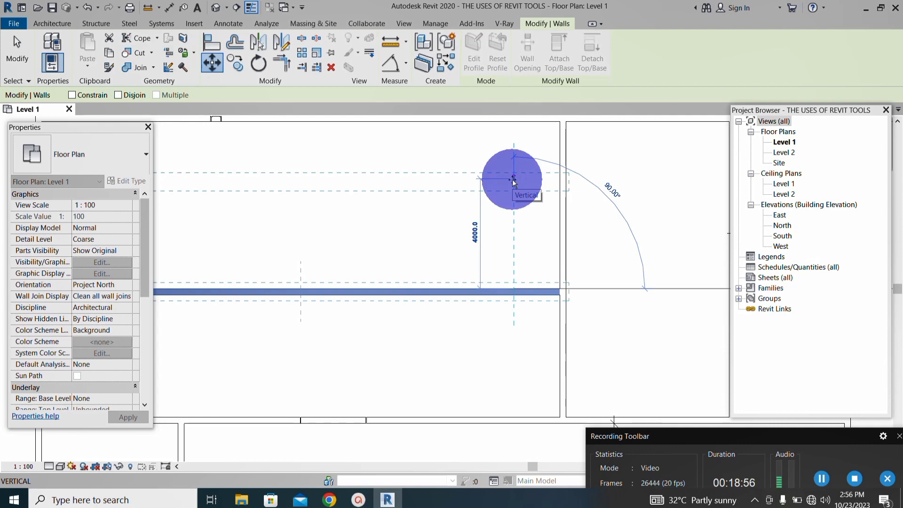
click(513, 179)
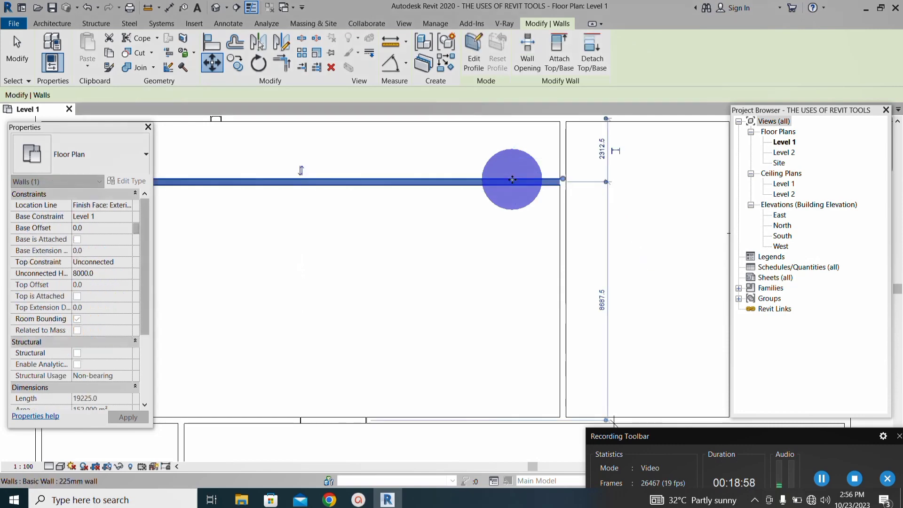
Step: Examine the moved partition wall's distances to the parallel walls north and south of it, and clear the selection
scroll(504, 210, down, 2)
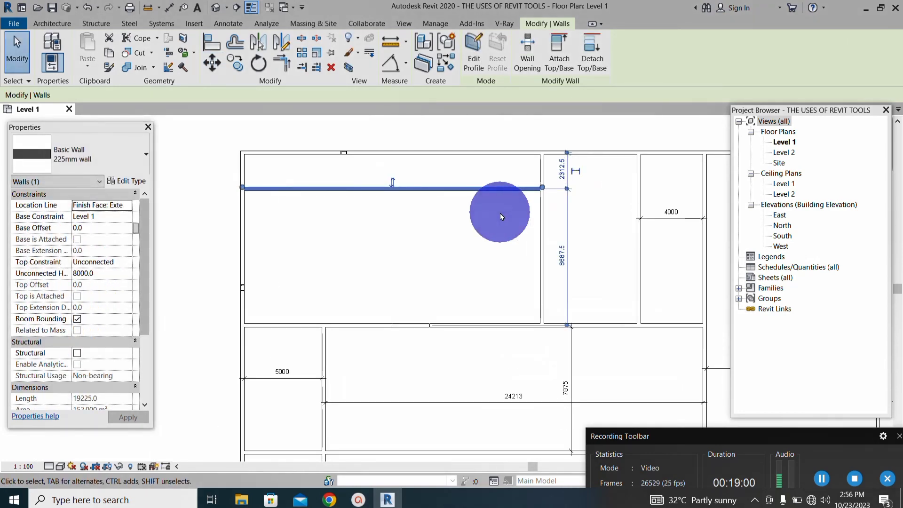
scroll(437, 188, up, 3)
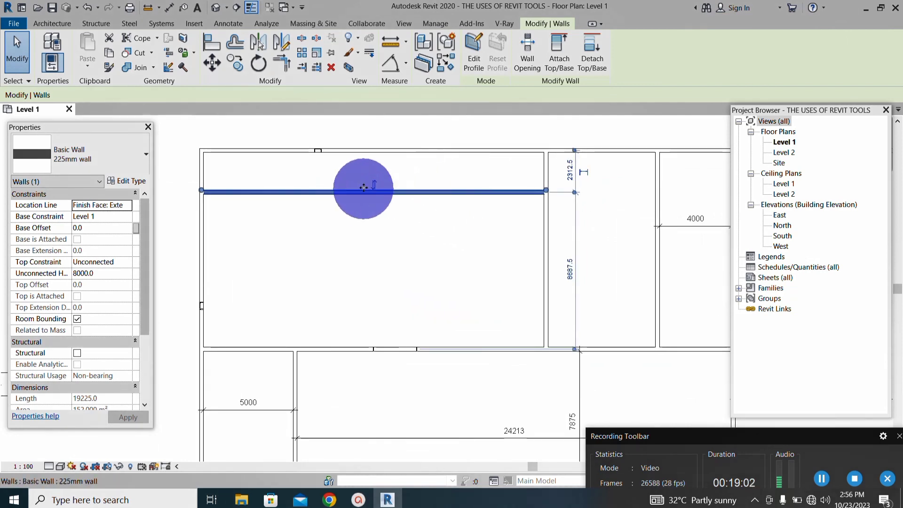
scroll(376, 188, up, 2)
scroll(369, 188, down, 3)
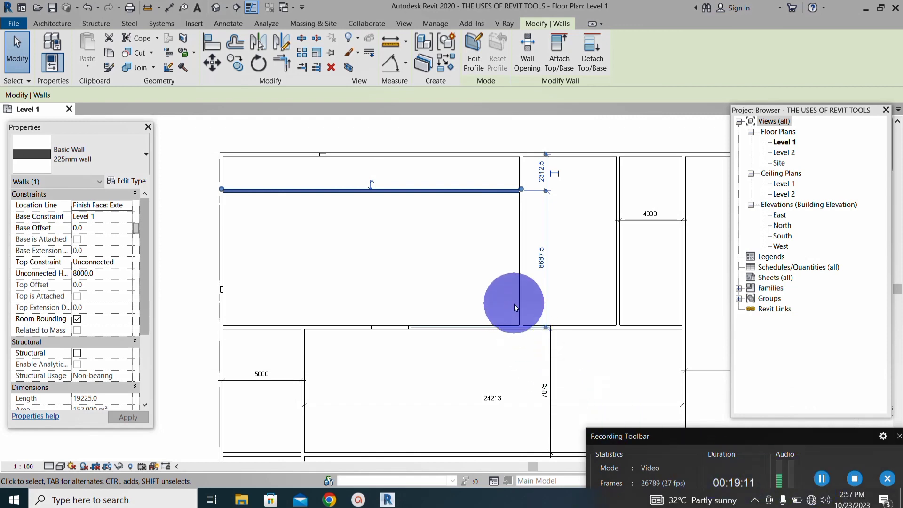
scroll(416, 242, up, 2)
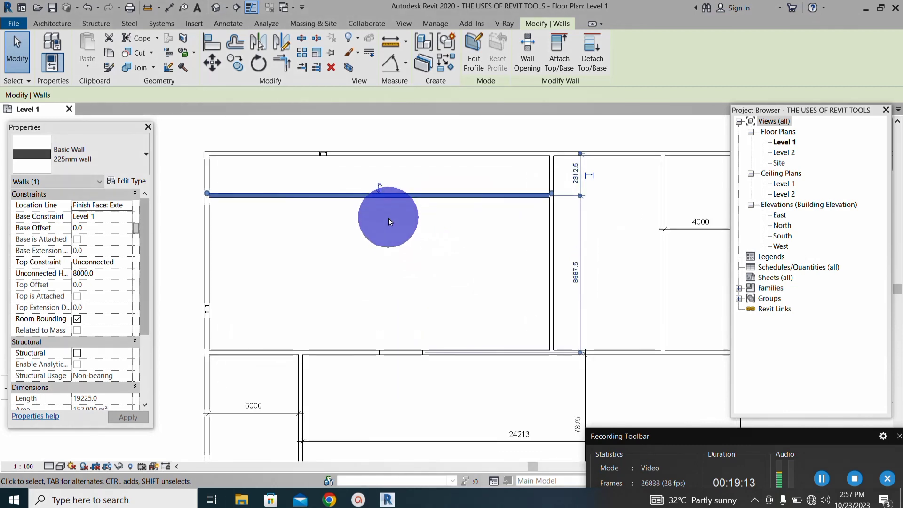
scroll(371, 241, down, 2)
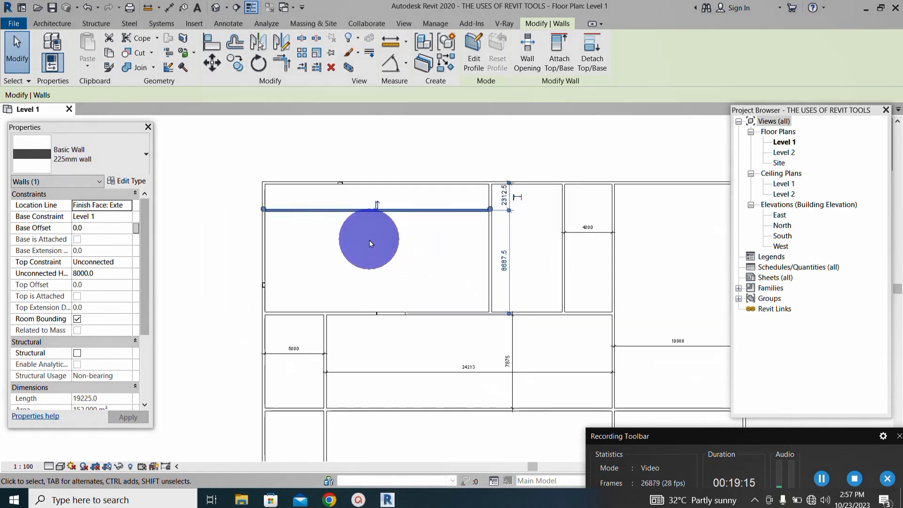
scroll(370, 244, up, 2)
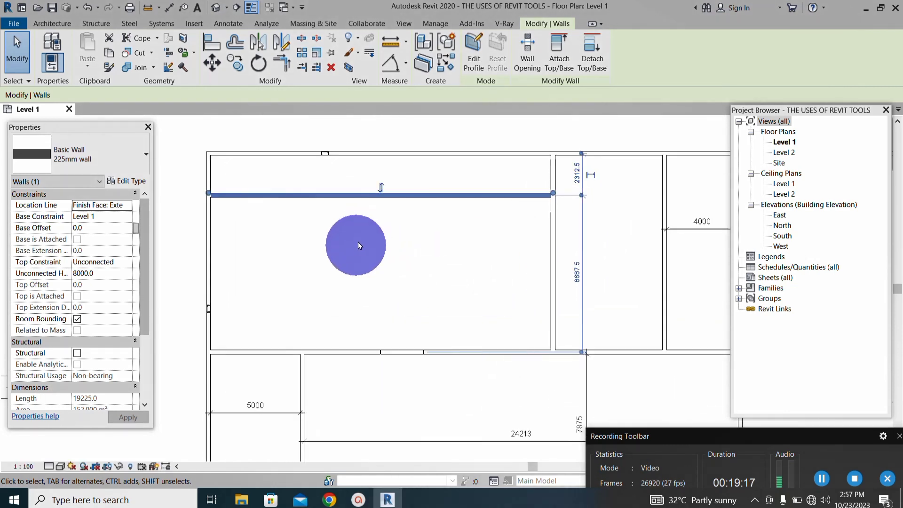
click(354, 244)
Step: Reposition the partition wall southward by hand, to about 5200 from the parallel wall south of it, without the Move tool
scroll(372, 200, up, 2)
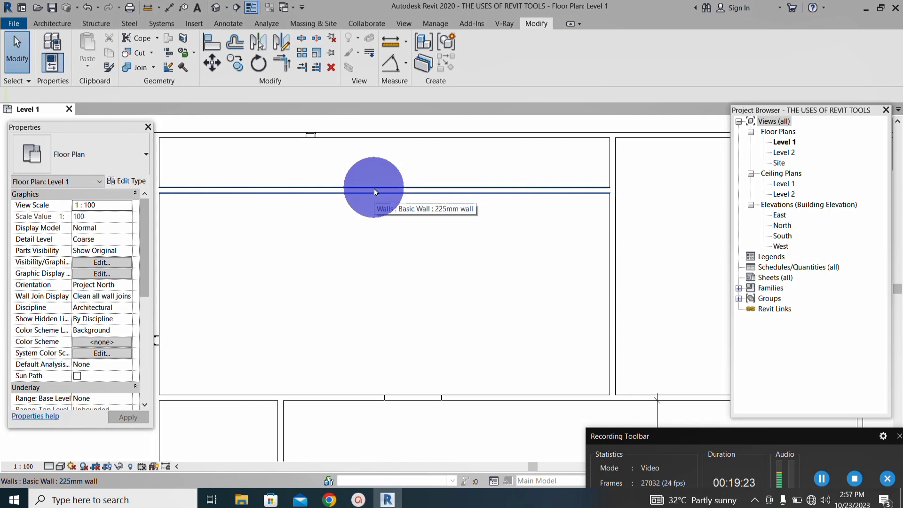
click(373, 188)
drag(374, 189, 366, 271)
scroll(369, 222, down, 1)
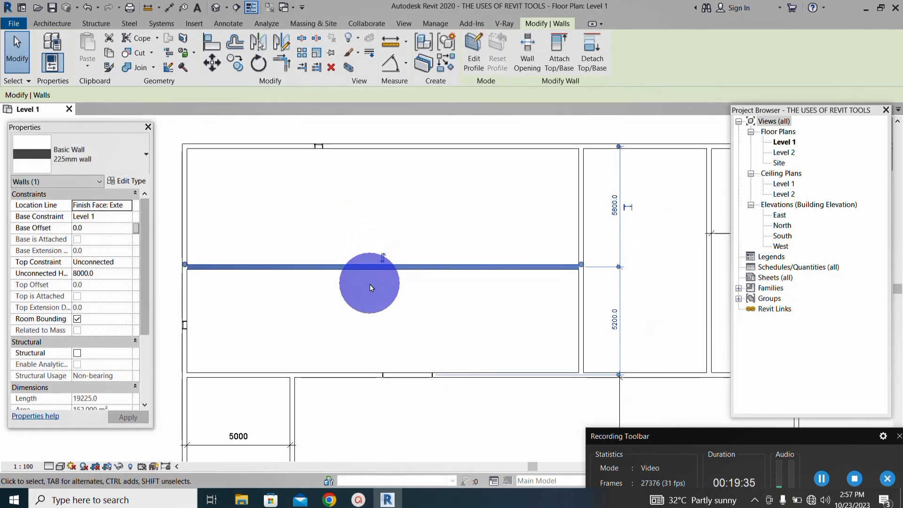
Step: Flip the orientation of the 225mm partition wall between the two northwest rooms, and clear the selection
scroll(369, 282, up, 2)
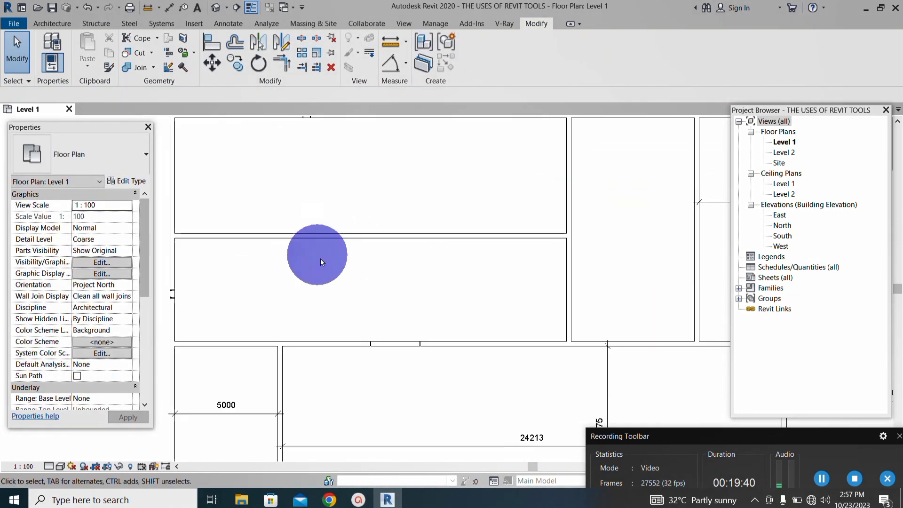
scroll(320, 258, down, 1)
scroll(328, 238, up, 3)
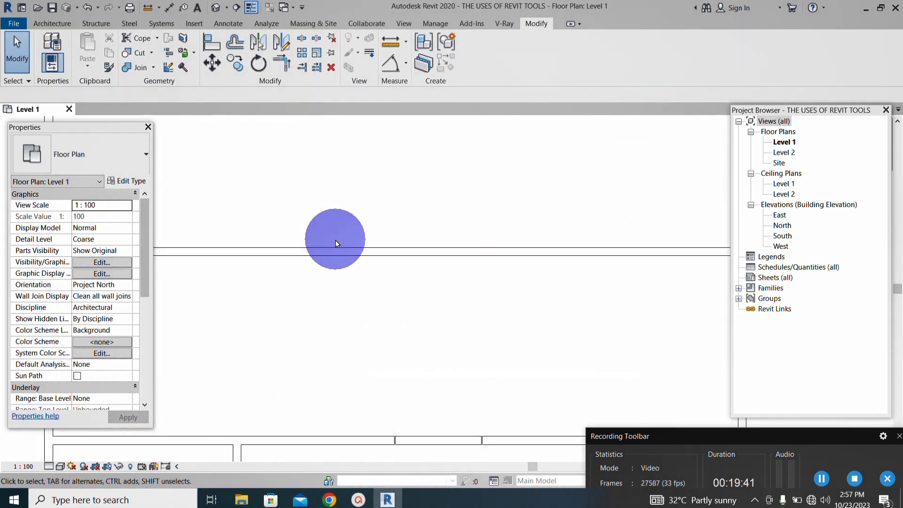
scroll(317, 268, down, 1)
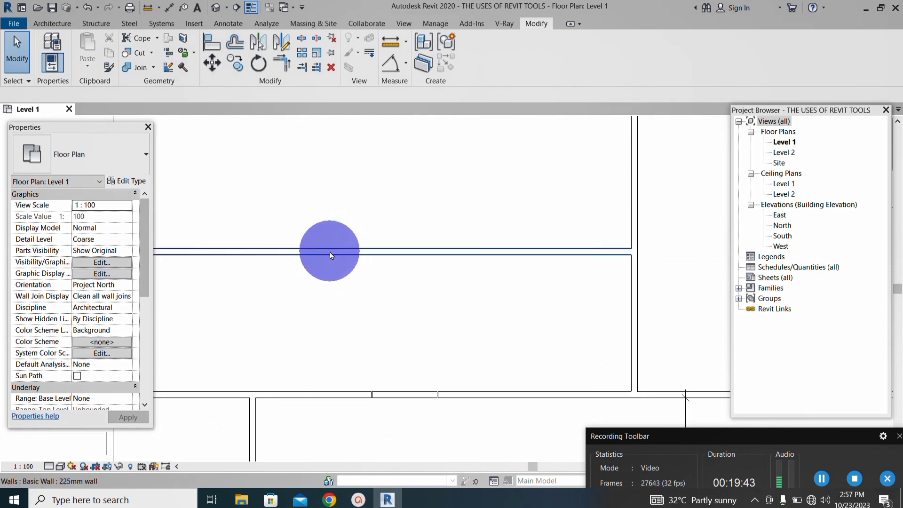
click(329, 252)
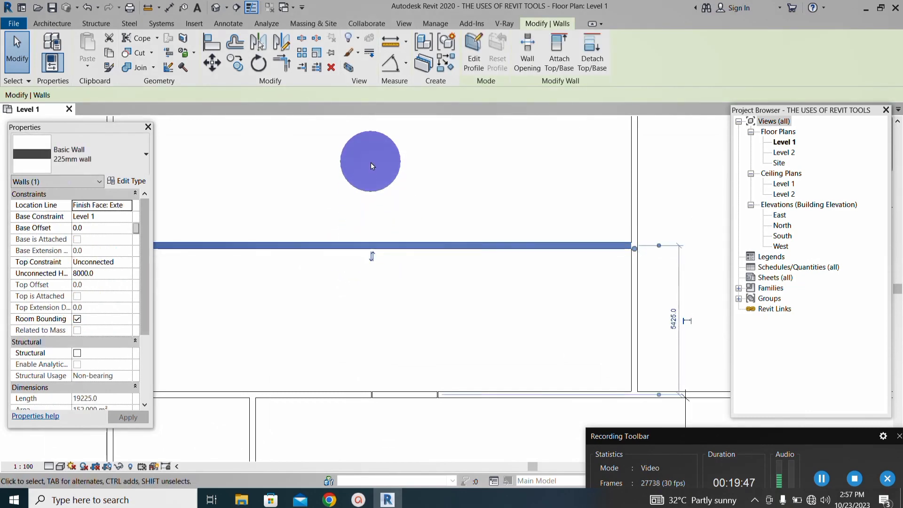
click(369, 144)
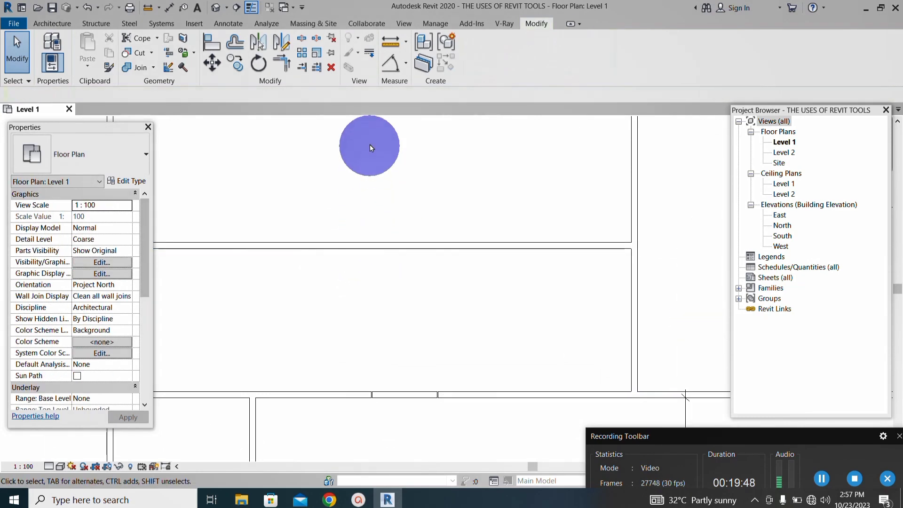
Step: Shift the partition wall by hand, first south and back north, placing it about 7700 from the parallel wall south of it
scroll(340, 242, down, 1)
scroll(340, 242, up, 2)
click(347, 238)
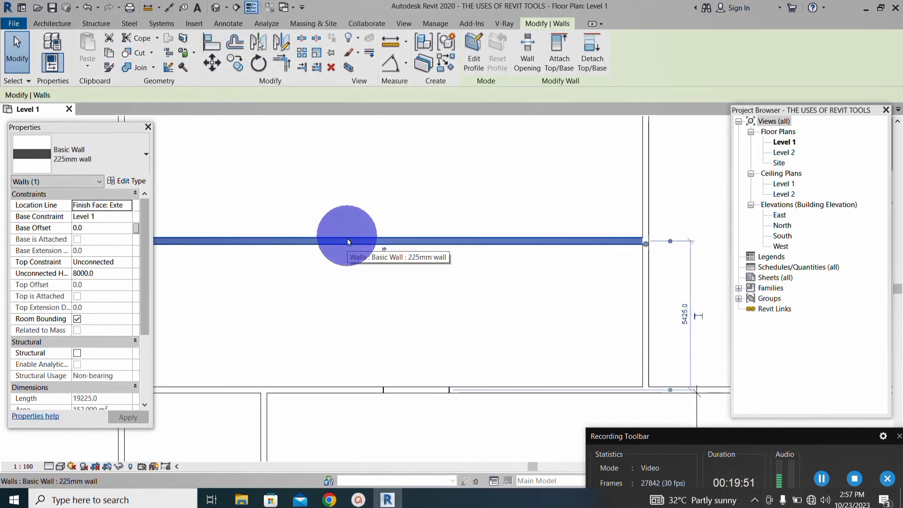
drag(347, 238, 346, 306)
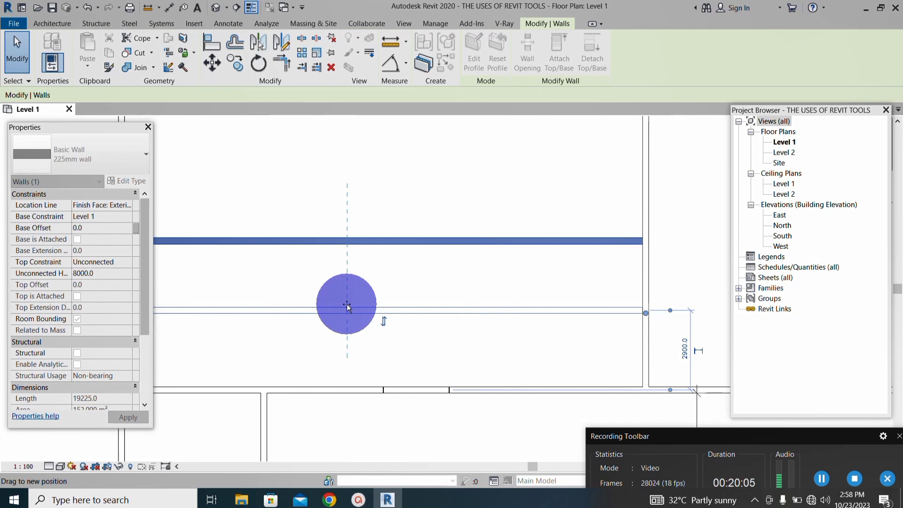
drag(347, 305, 334, 222)
drag(334, 199, 334, 176)
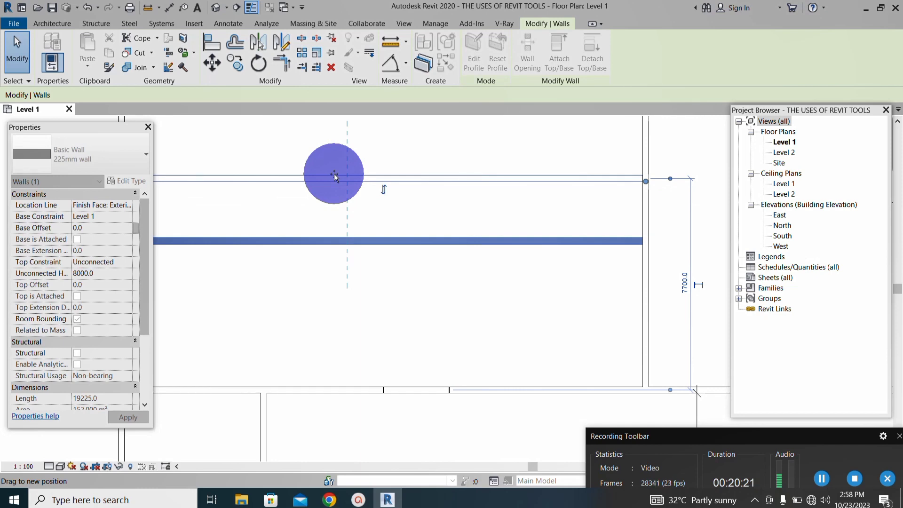
drag(335, 177, 333, 177)
Step: Examine the repositioned partition wall's placement in the northwest rooms and within the whole Level 1 floor plan
scroll(360, 199, down, 2)
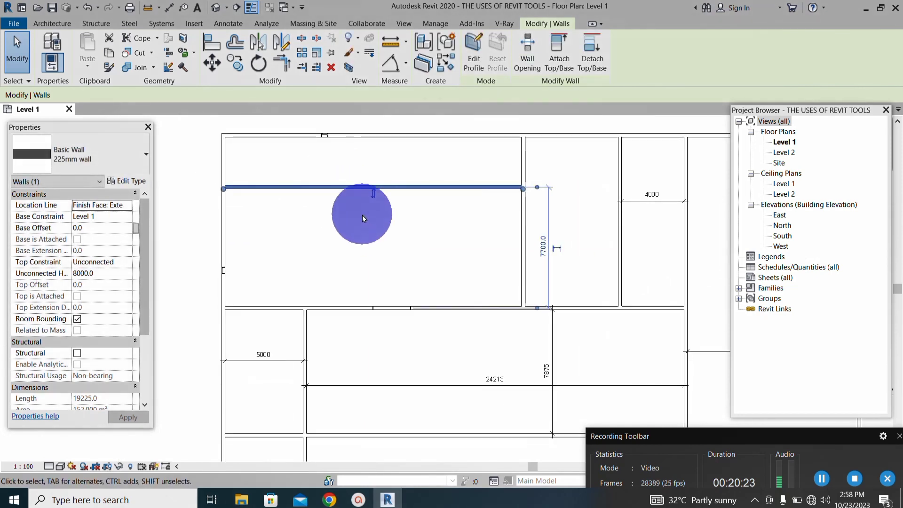
scroll(361, 210, down, 4)
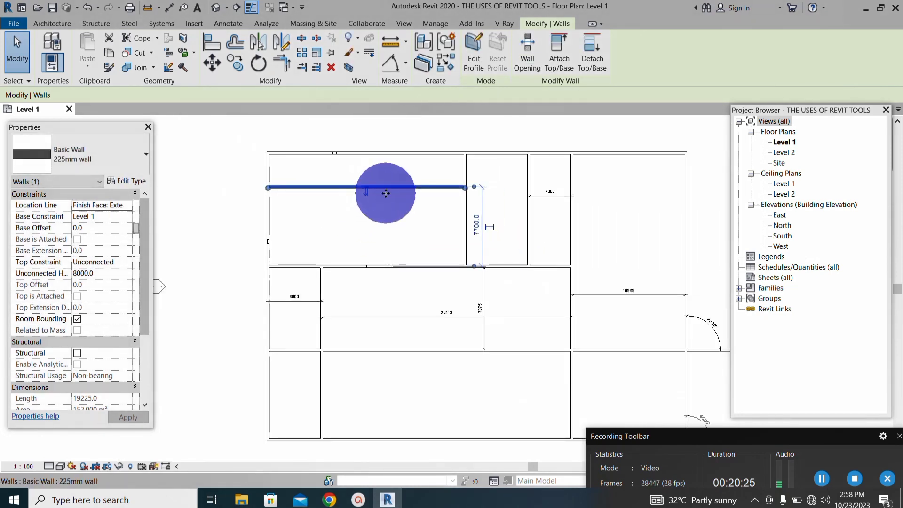
scroll(386, 193, up, 2)
scroll(363, 195, down, 1)
scroll(351, 212, up, 2)
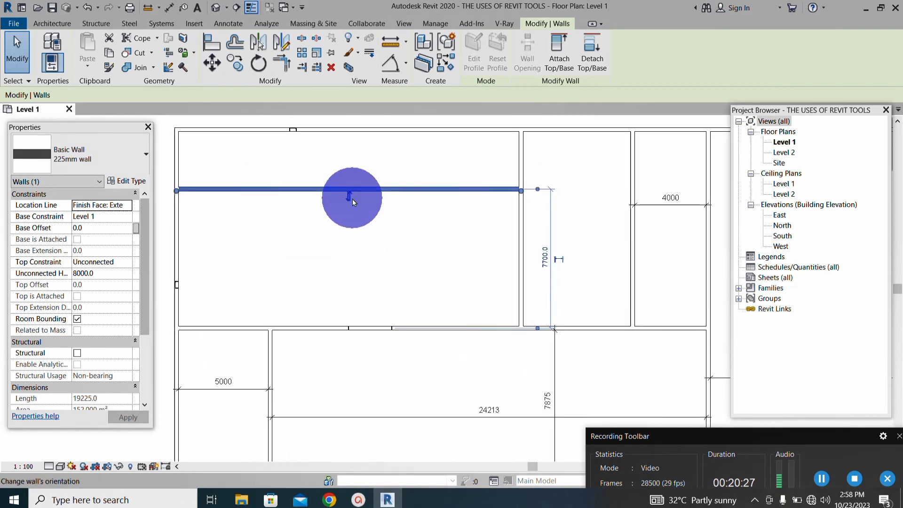
scroll(353, 201, down, 1)
scroll(352, 221, down, 1)
scroll(357, 240, down, 1)
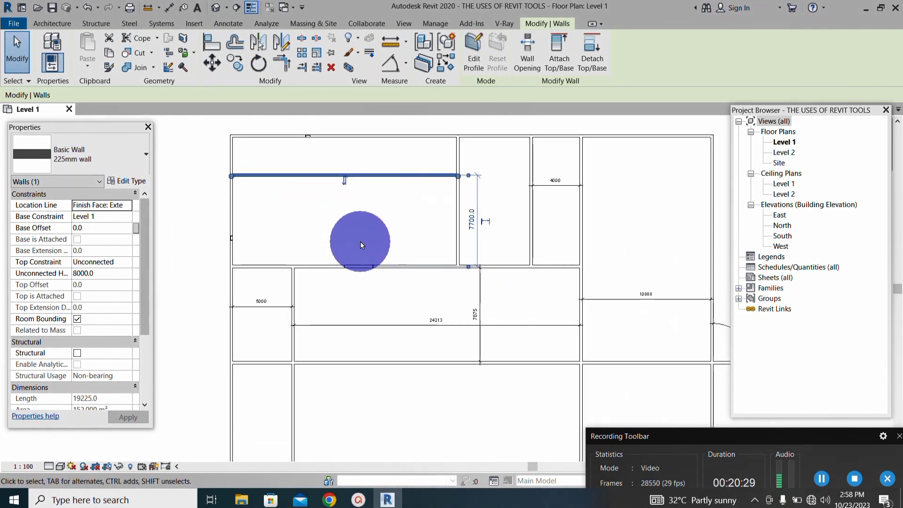
scroll(373, 257, down, 1)
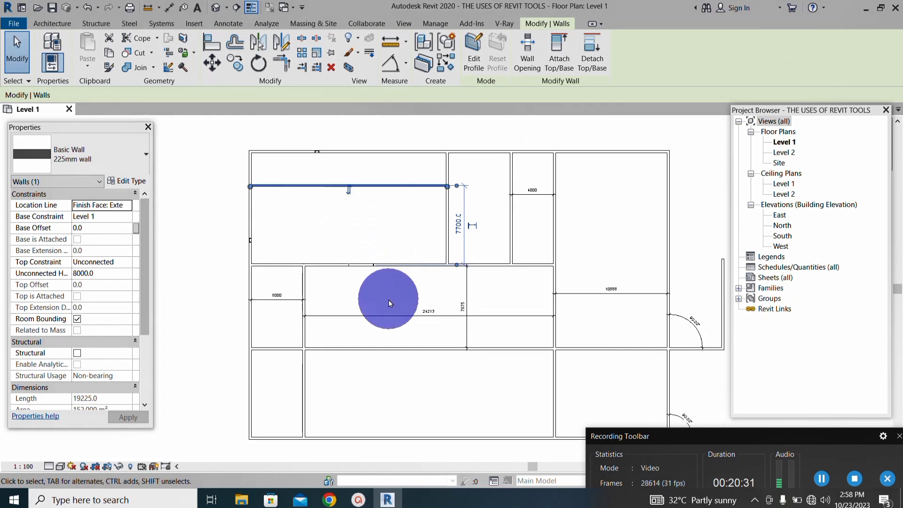
scroll(495, 268, up, 1)
scroll(380, 159, up, 1)
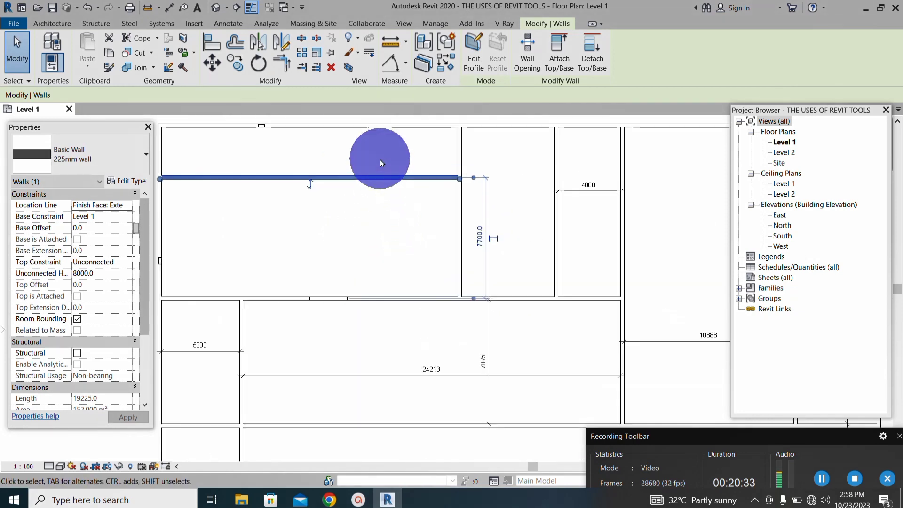
scroll(380, 179, down, 1)
scroll(349, 196, down, 1)
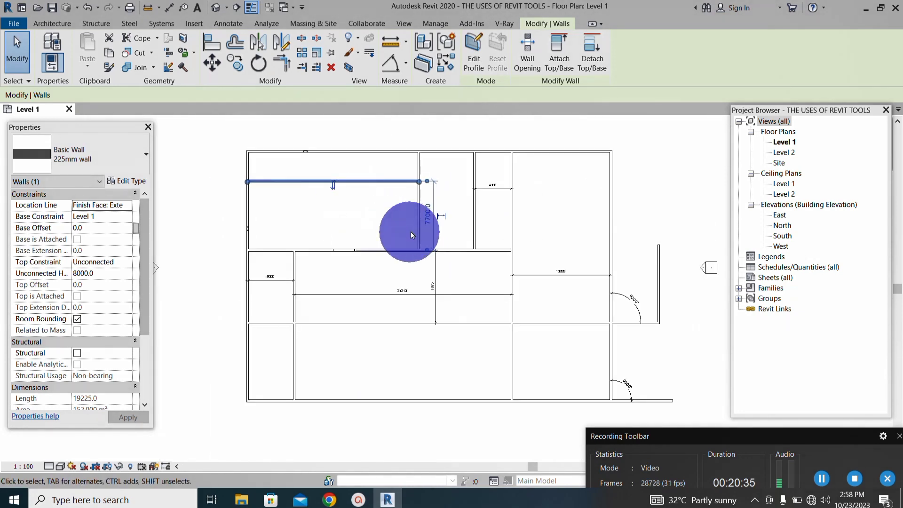
scroll(410, 232, up, 1)
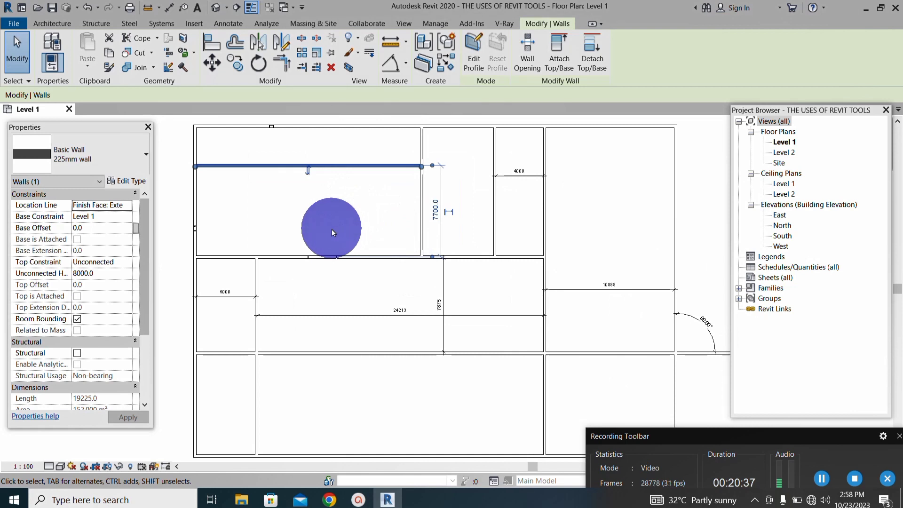
Step: Clear the wall selection and turn off the Thin Lines display for the Level 1 plan
click(298, 207)
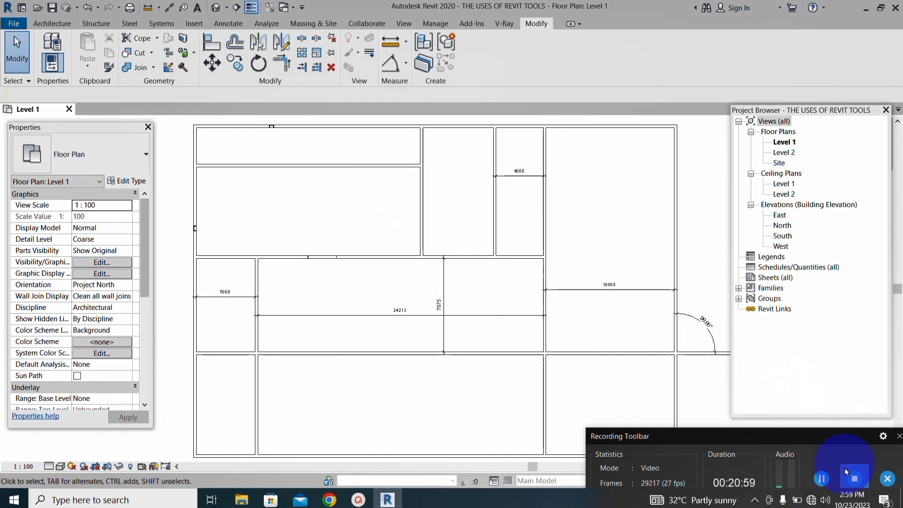
click(819, 485)
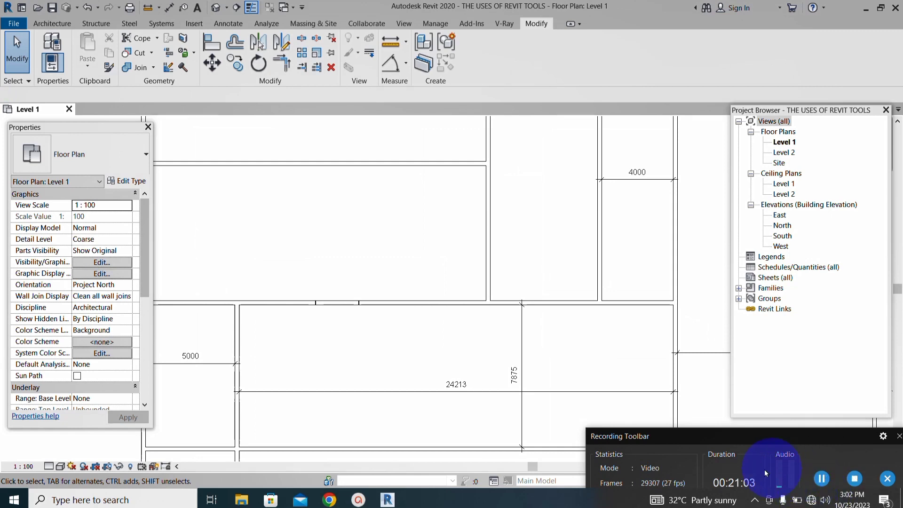
scroll(544, 348, down, 5)
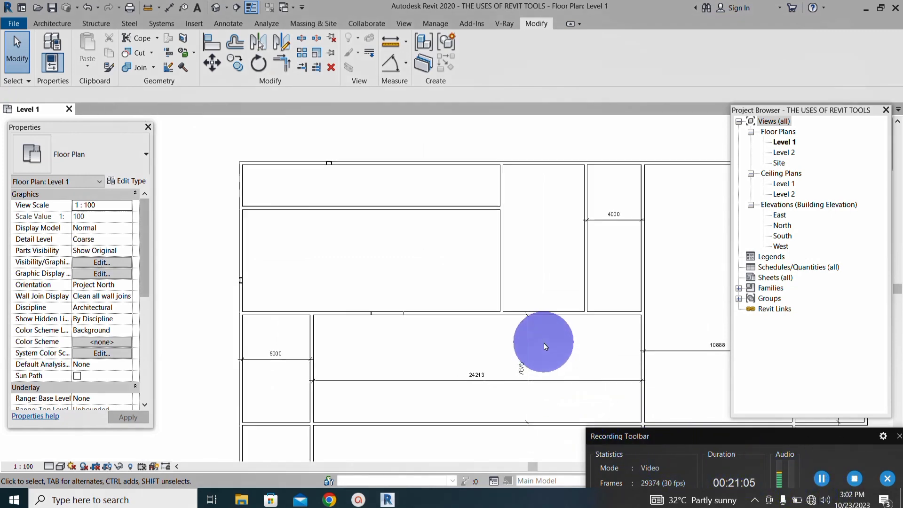
scroll(477, 367, up, 2)
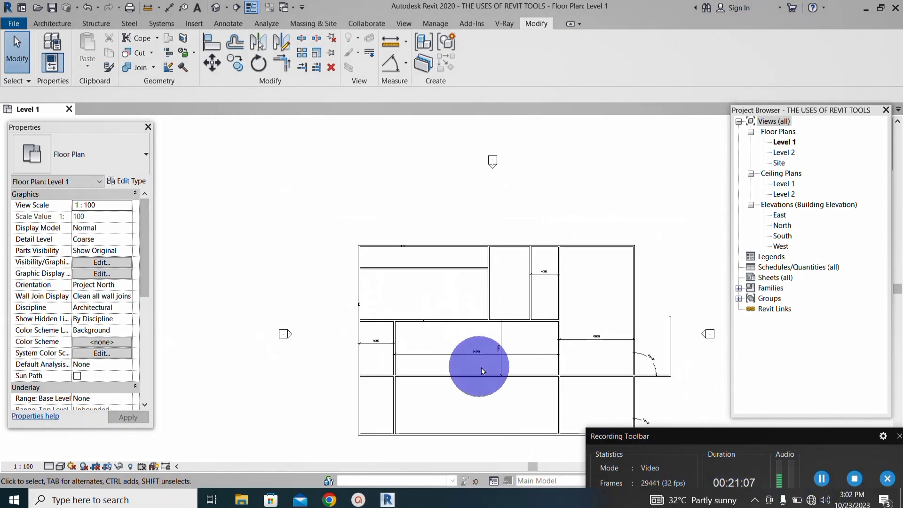
scroll(392, 335, down, 1)
scroll(508, 296, up, 2)
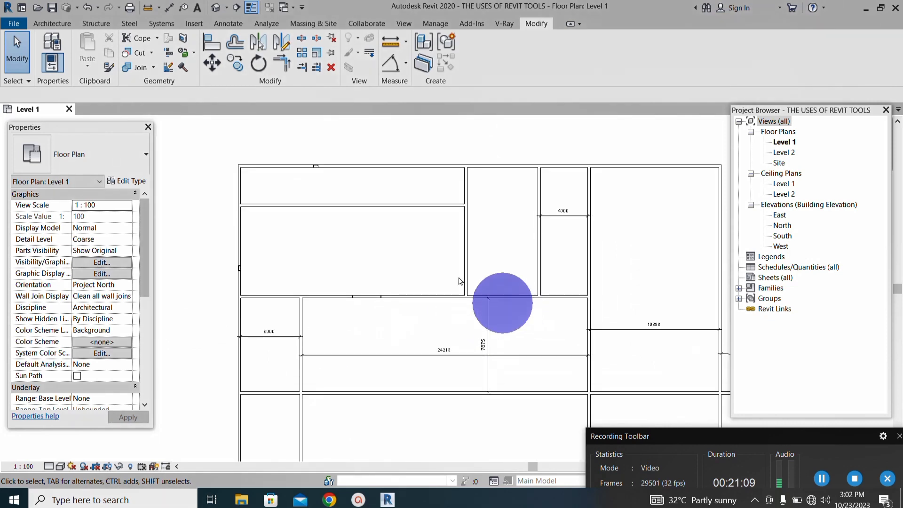
click(253, 9)
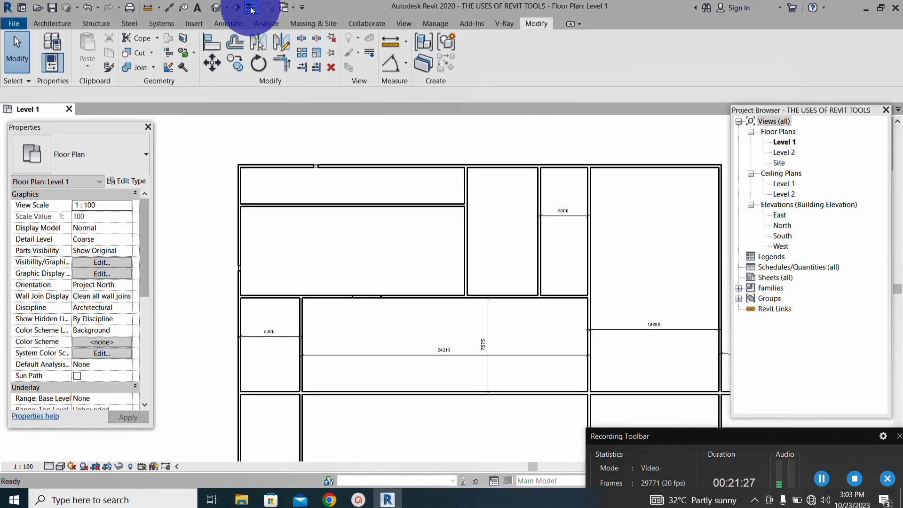
Step: Examine the wall line weights and room layout in the northwest part of the floor plan
scroll(229, 151, down, 2)
scroll(297, 226, up, 2)
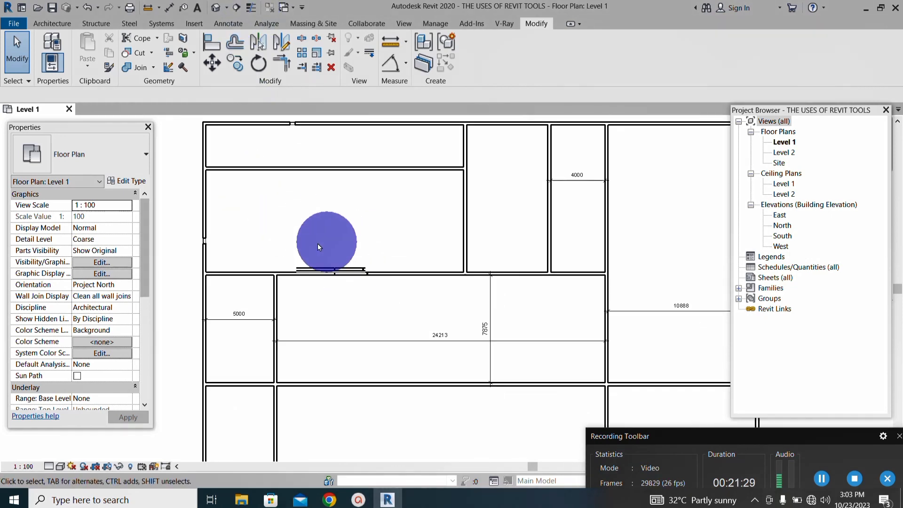
scroll(322, 242, down, 2)
scroll(358, 254, up, 2)
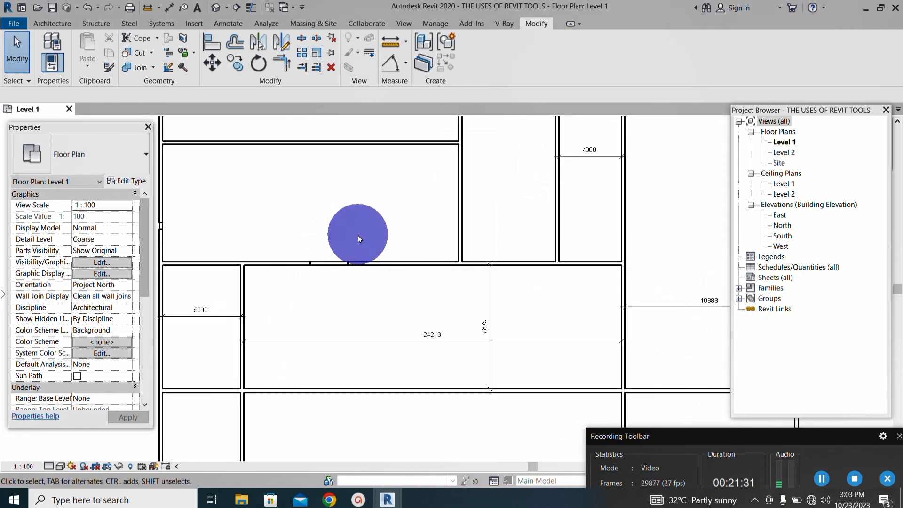
scroll(306, 249, down, 2)
scroll(306, 179, up, 3)
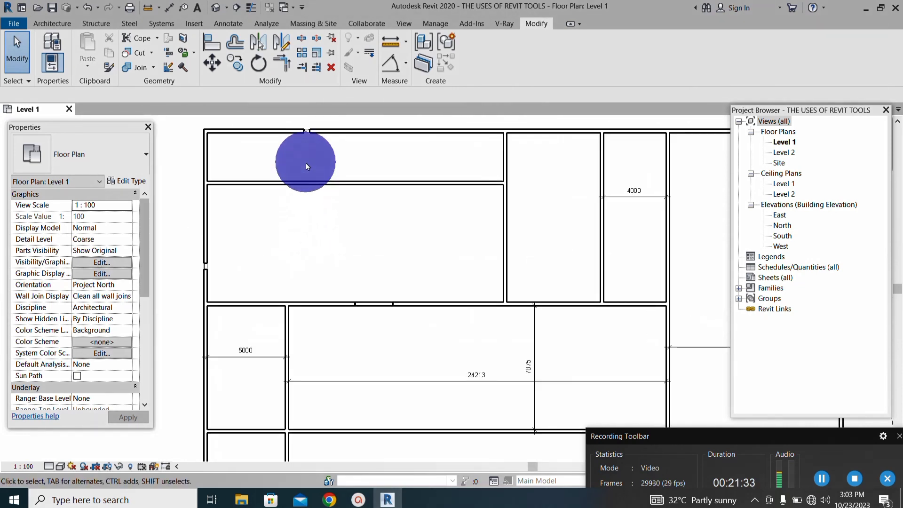
scroll(329, 181, up, 1)
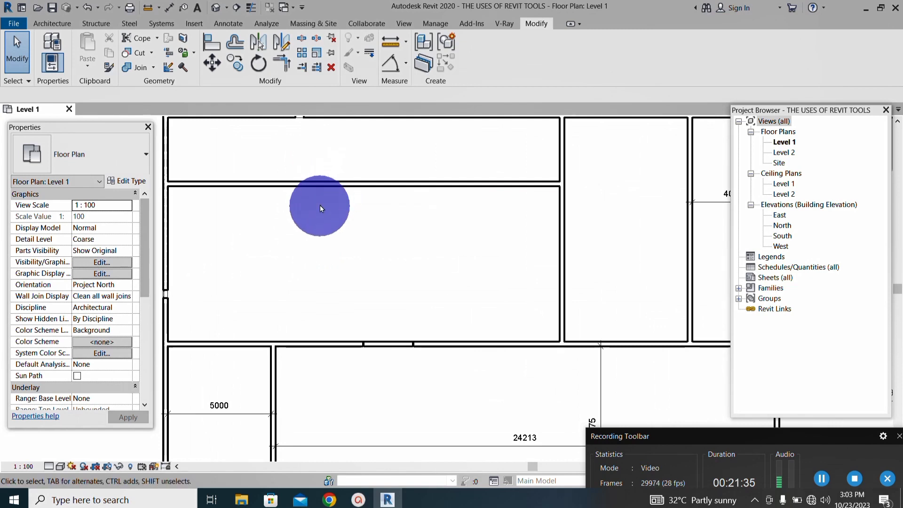
scroll(321, 209, down, 1)
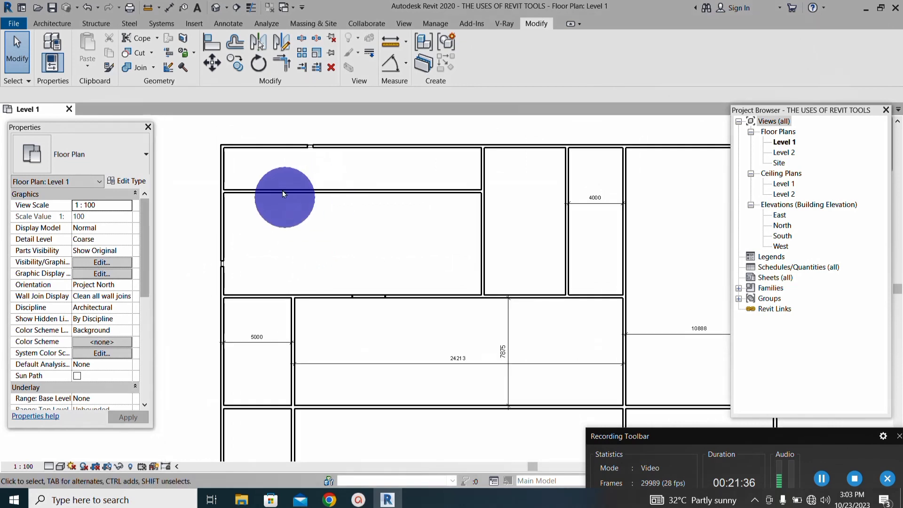
Step: Copy the 225mm partition wall between the two northwest rooms 10600 straight south, without opening an elevation view, and clear the selection
click(233, 64)
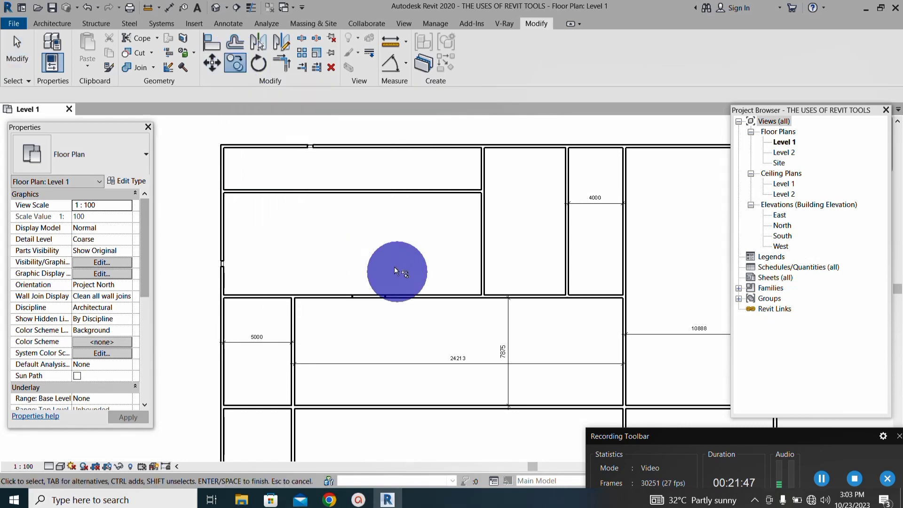
scroll(399, 204, up, 2)
scroll(372, 183, up, 2)
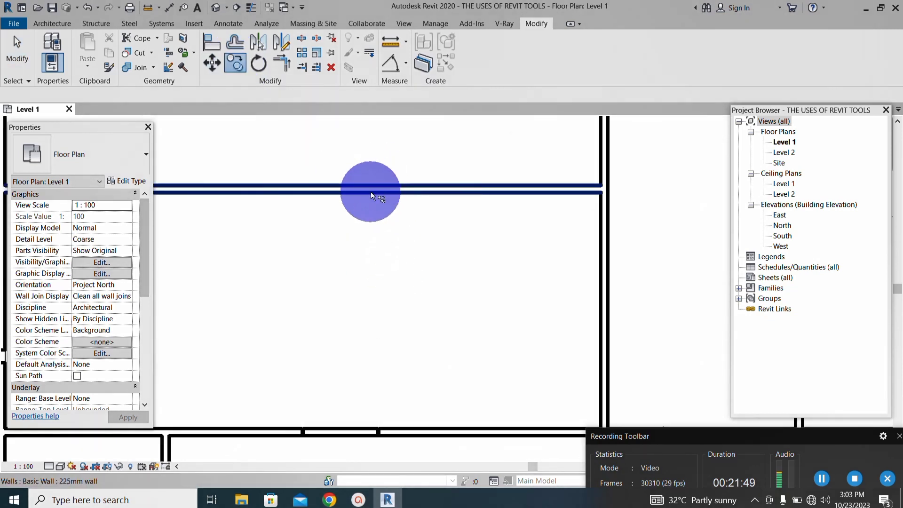
click(370, 191)
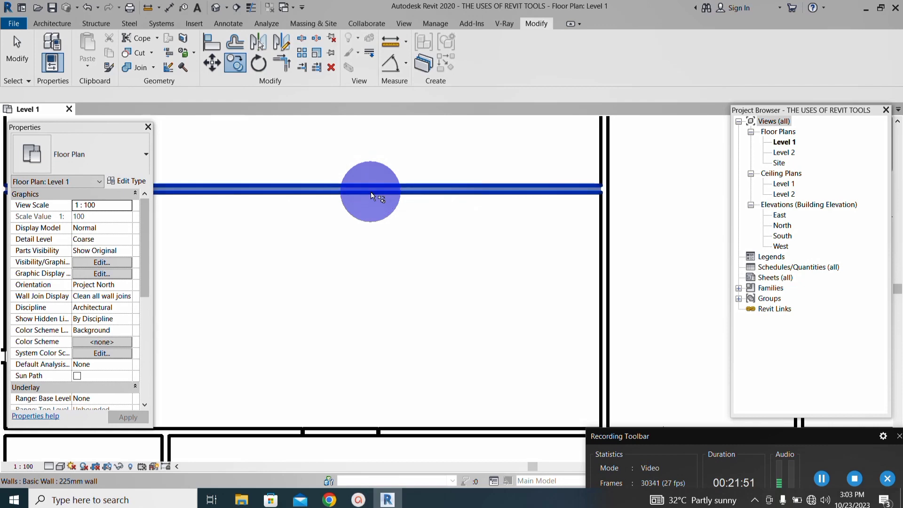
scroll(370, 191, down, 2)
scroll(370, 191, down, 2)
scroll(352, 187, up, 2)
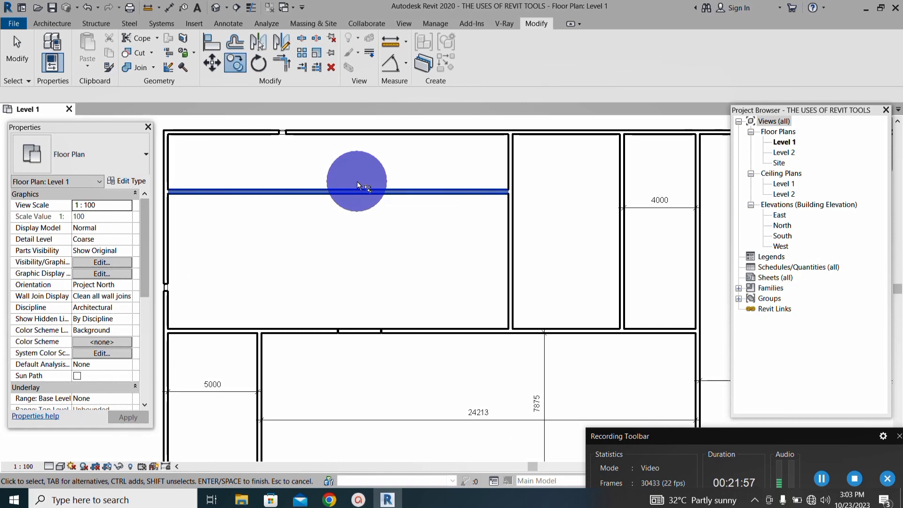
key(Return)
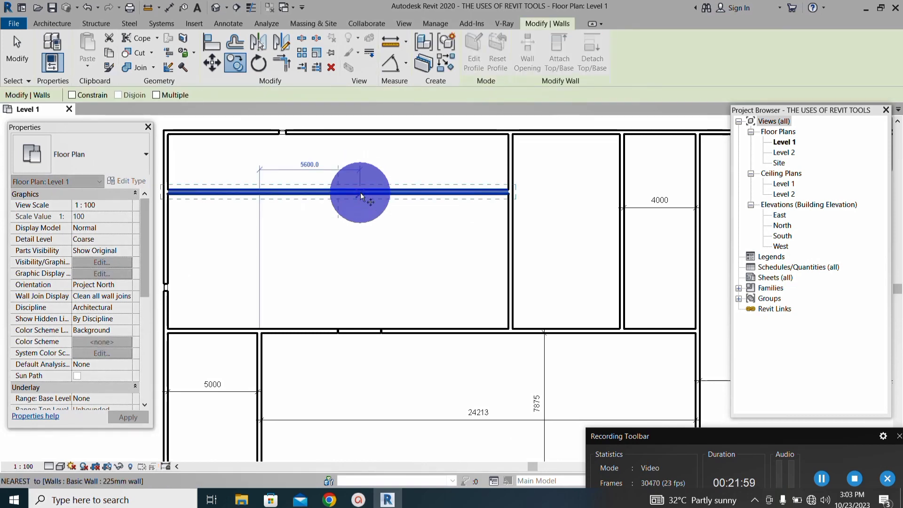
scroll(407, 193, up, 2)
scroll(391, 192, down, 4)
scroll(411, 194, up, 2)
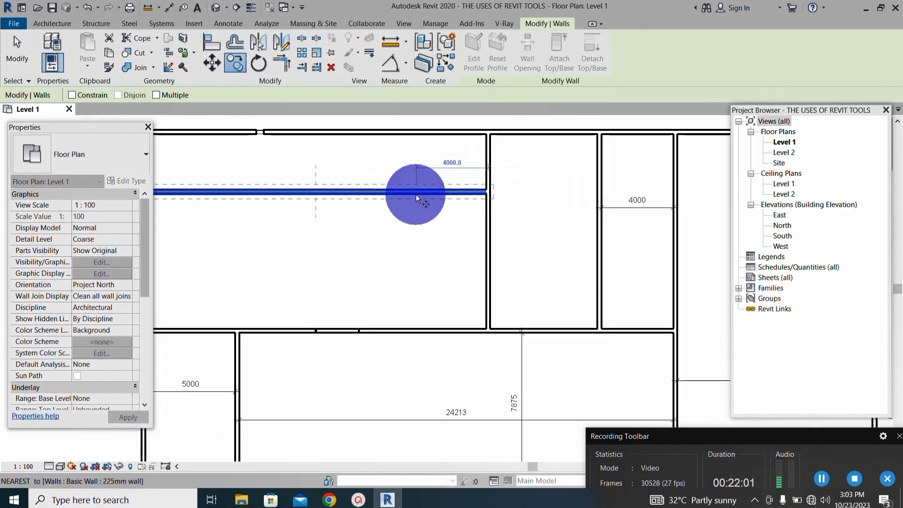
scroll(410, 174, down, 2)
scroll(436, 185, up, 4)
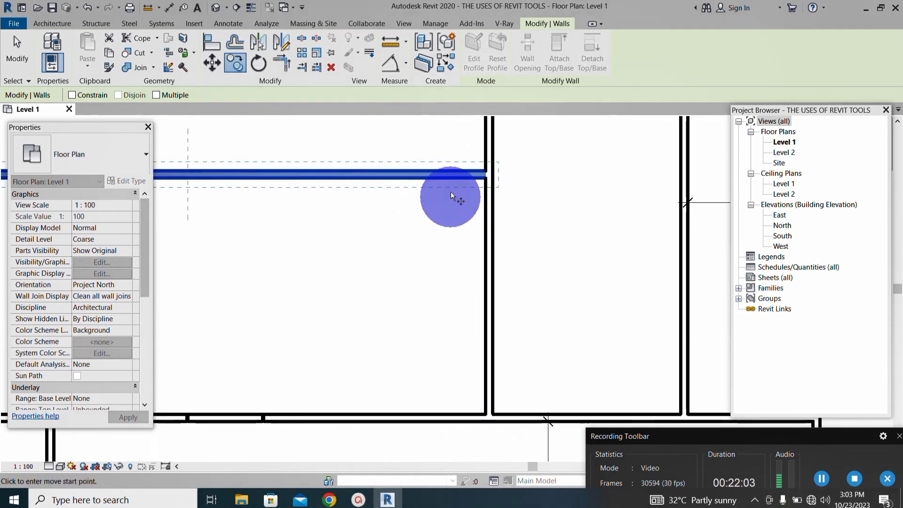
scroll(450, 191, down, 1)
scroll(420, 172, down, 2)
scroll(428, 179, up, 2)
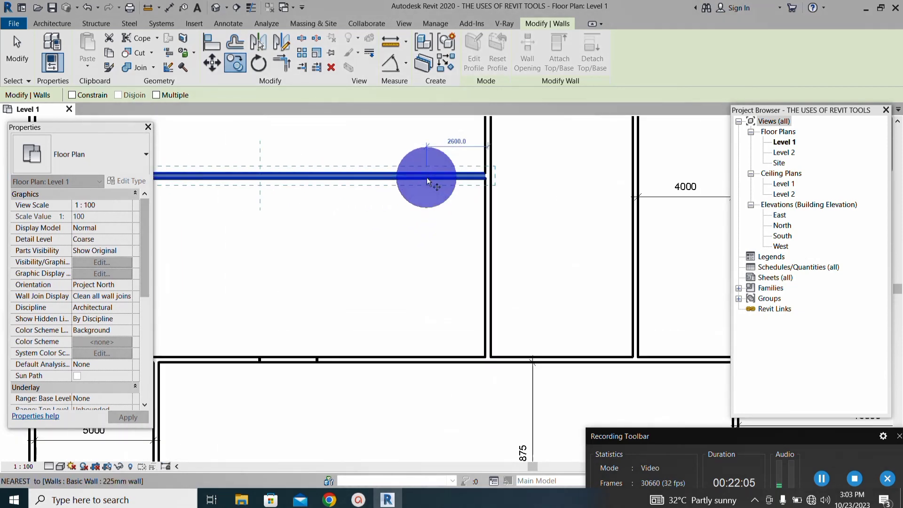
scroll(413, 192, down, 1)
scroll(413, 190, up, 1)
scroll(413, 186, up, 1)
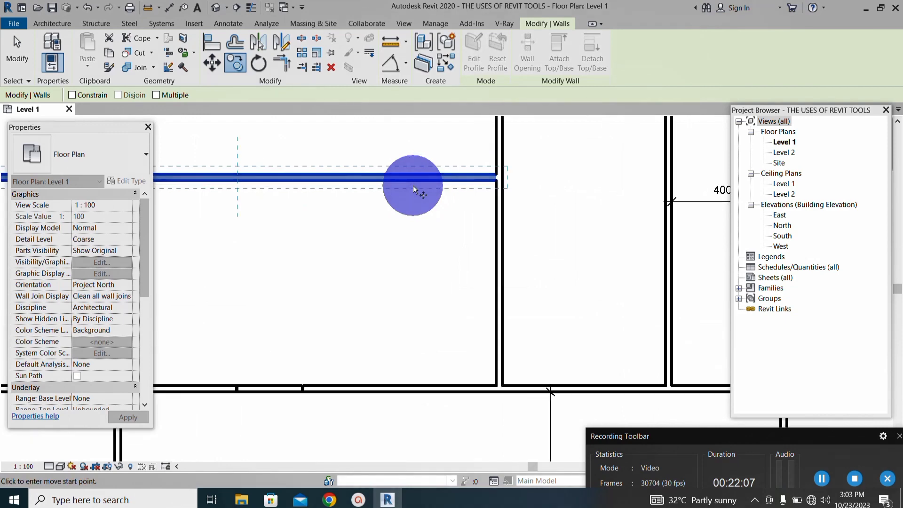
scroll(413, 186, down, 2)
scroll(409, 182, up, 2)
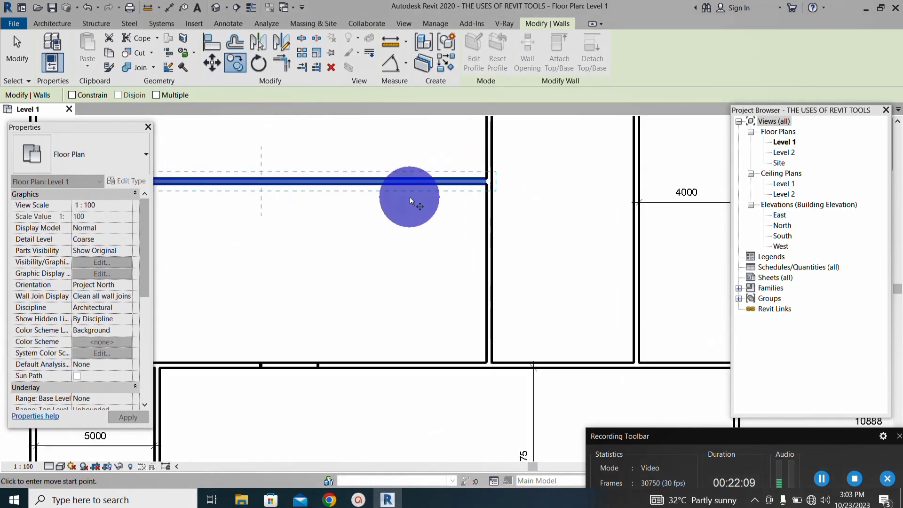
scroll(410, 197, down, 2)
scroll(410, 196, up, 1)
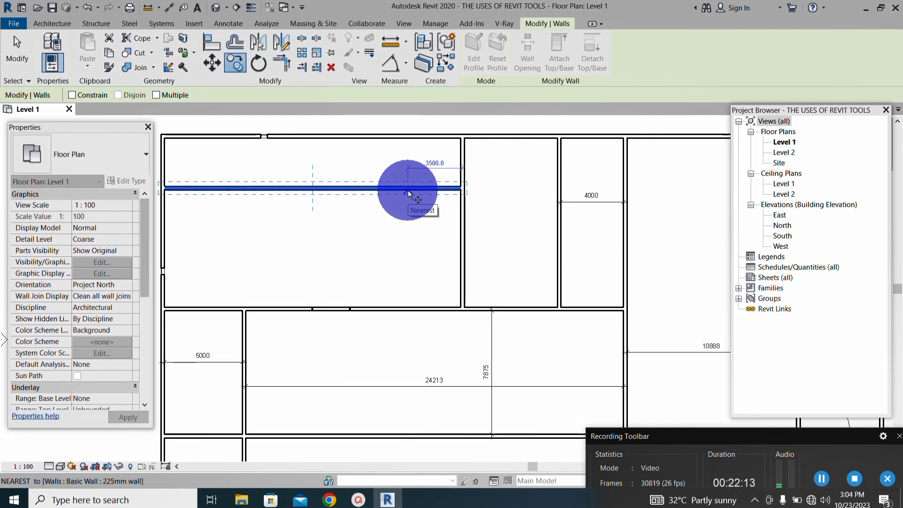
click(408, 190)
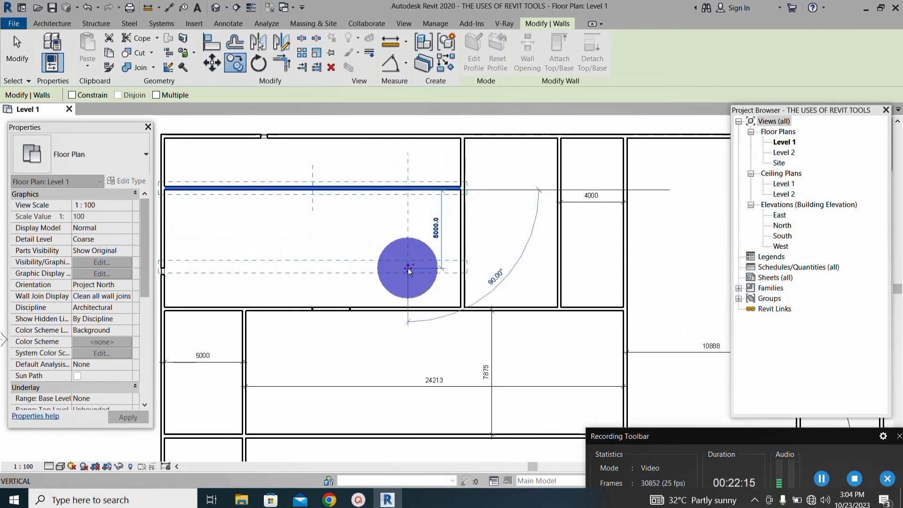
scroll(413, 255, down, 2)
scroll(414, 354, up, 2)
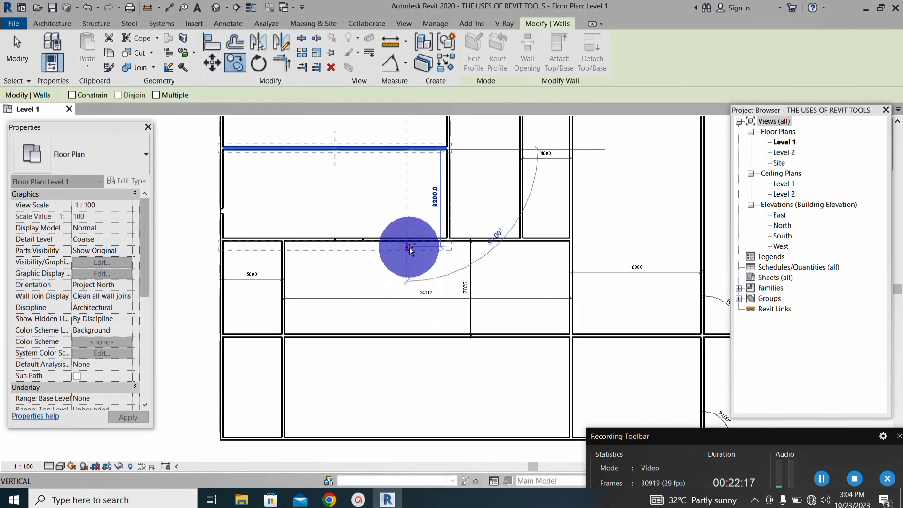
scroll(402, 321, down, 2)
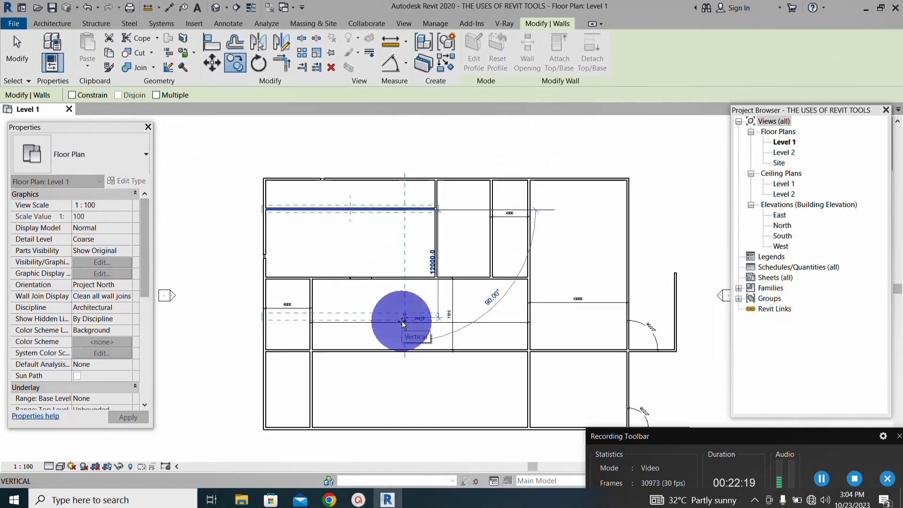
scroll(402, 324, up, 2)
scroll(403, 300, up, 1)
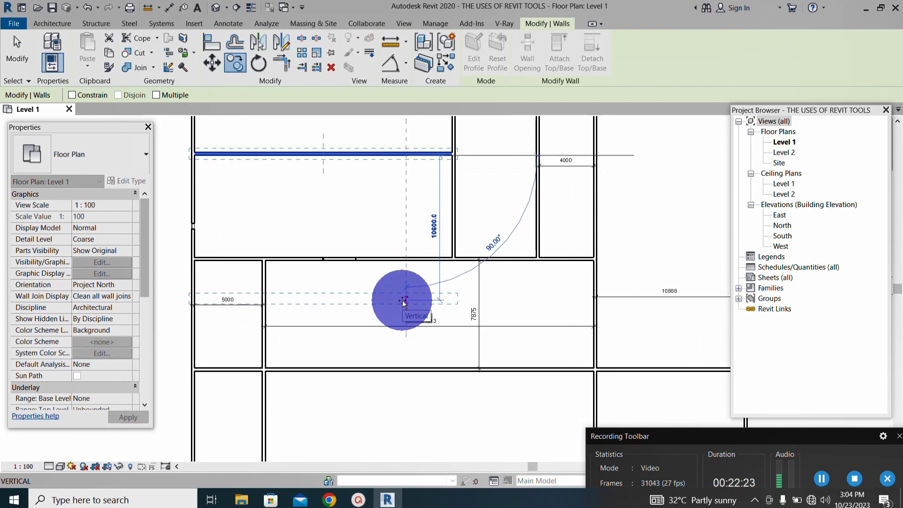
double_click(404, 301)
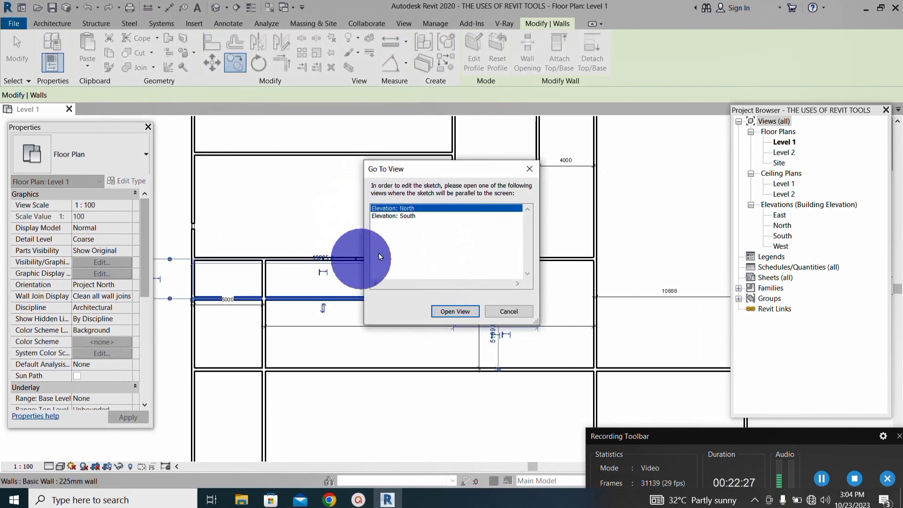
click(509, 311)
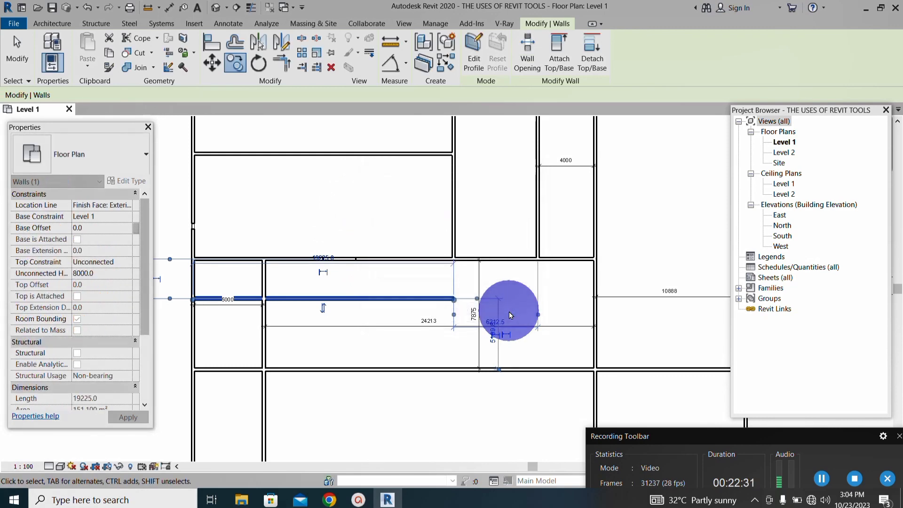
click(362, 201)
Step: Copy the long north-south 225mm partition wall near the plan's west side 30000 straight east, between the east rooms' side walls
scroll(359, 226, down, 3)
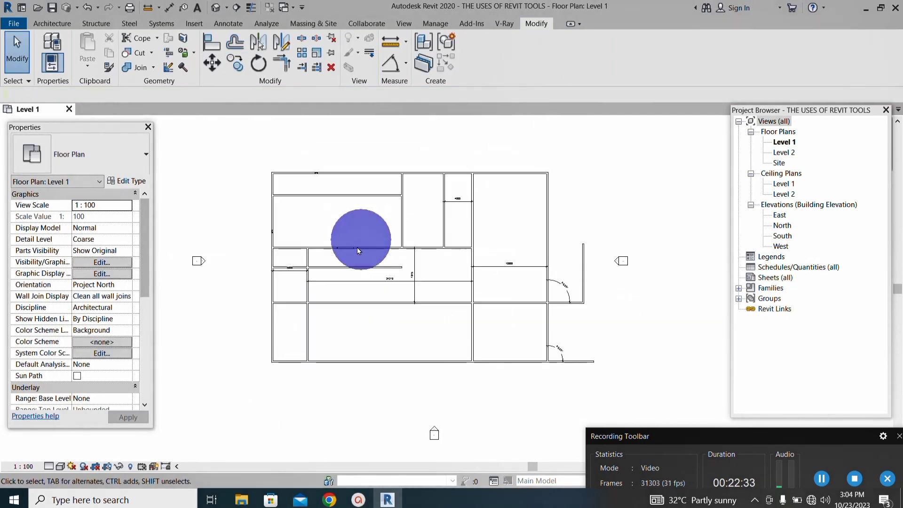
scroll(333, 216, up, 2)
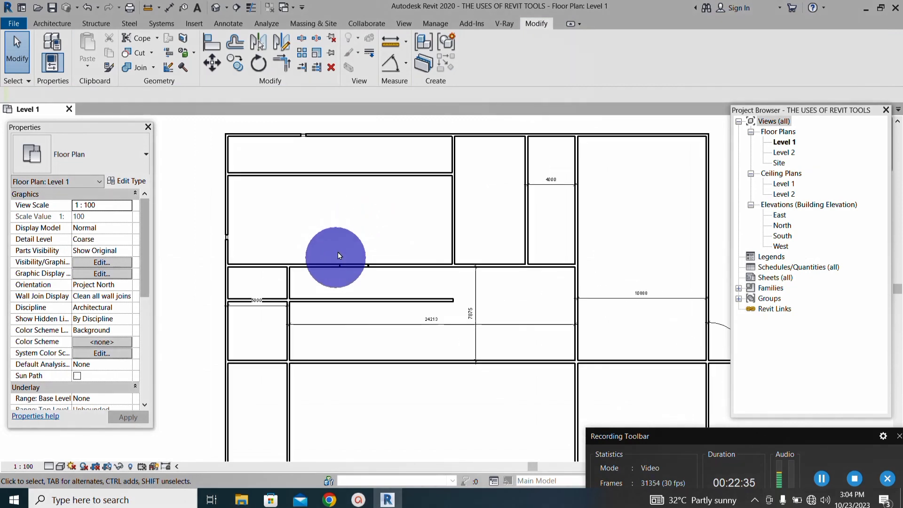
scroll(344, 240, down, 1)
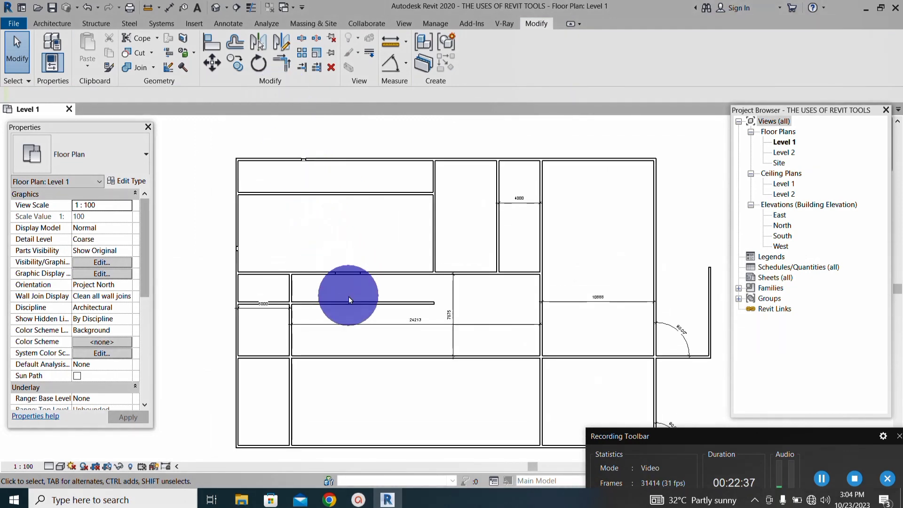
scroll(345, 304, up, 2)
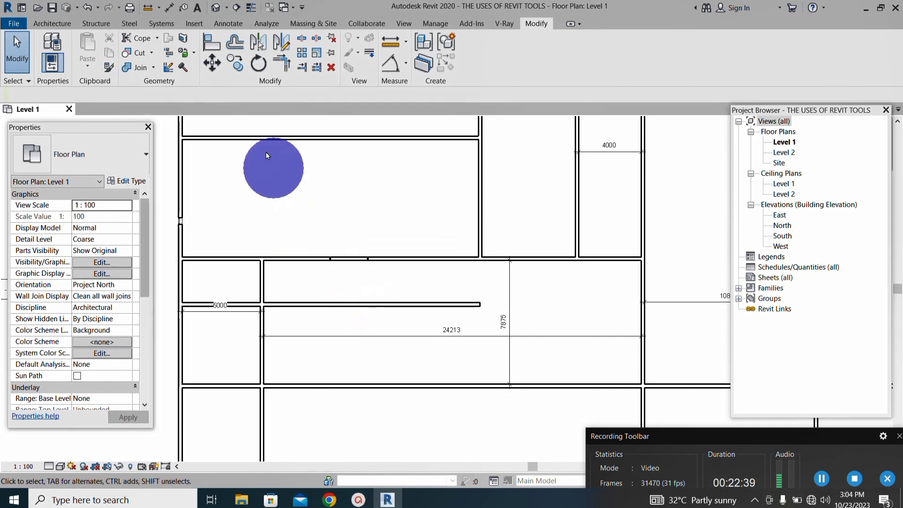
click(234, 69)
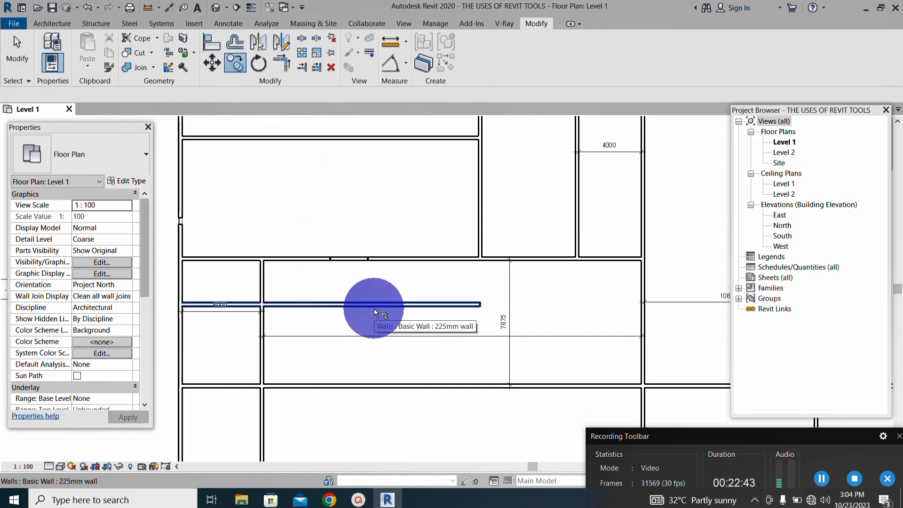
scroll(256, 316, up, 3)
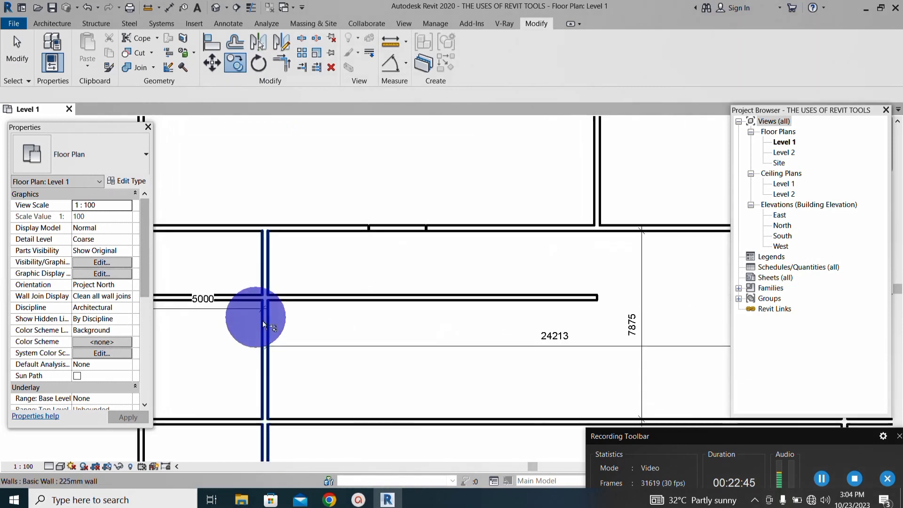
scroll(274, 300, down, 5)
scroll(271, 331, up, 1)
scroll(271, 331, down, 2)
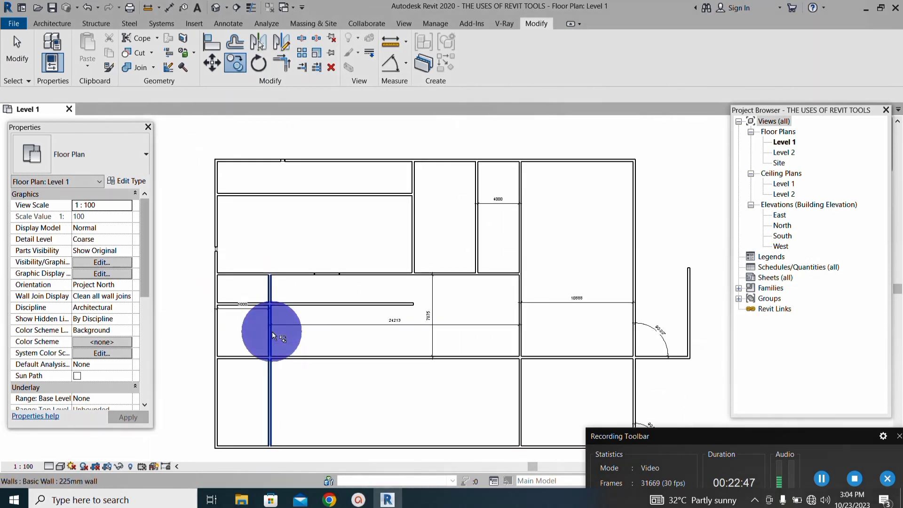
scroll(271, 331, up, 3)
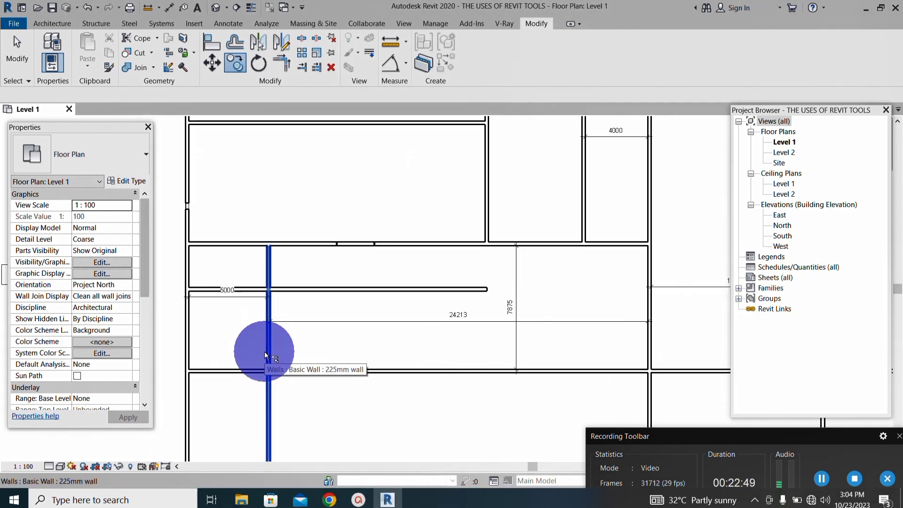
scroll(296, 325, down, 2)
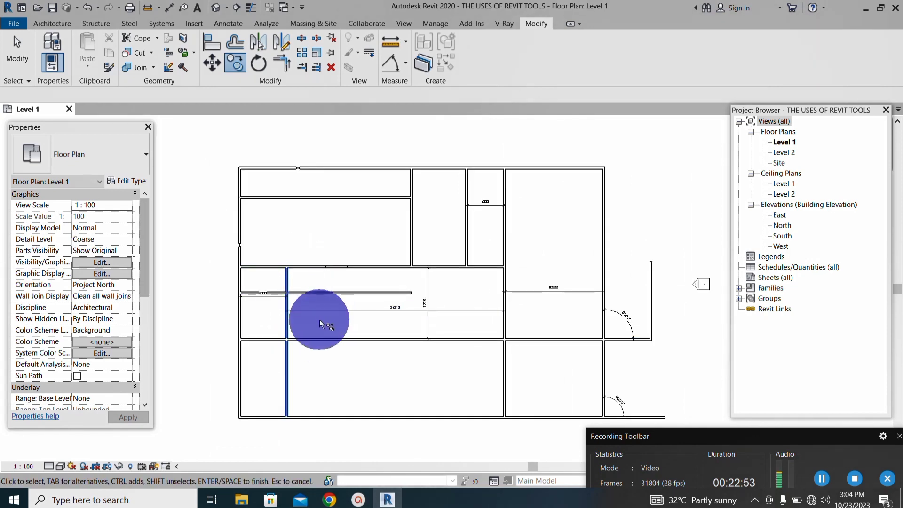
key(Return)
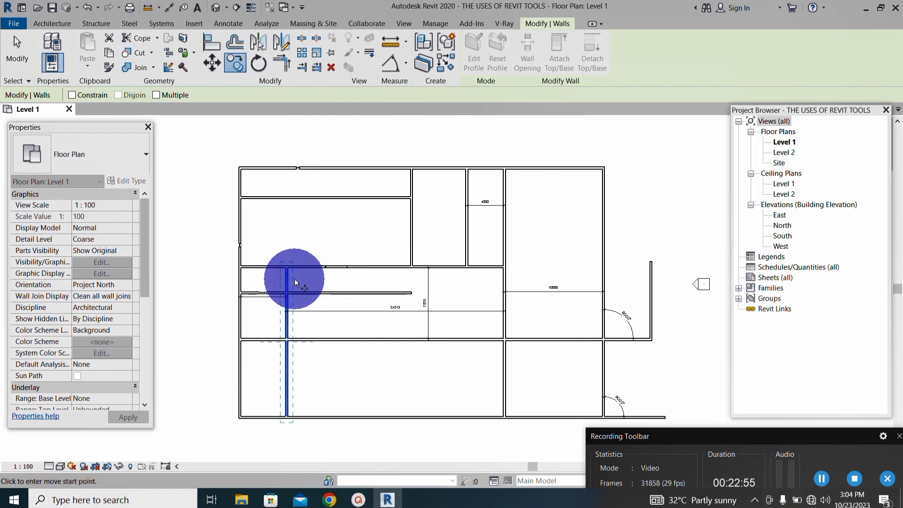
scroll(294, 276, up, 2)
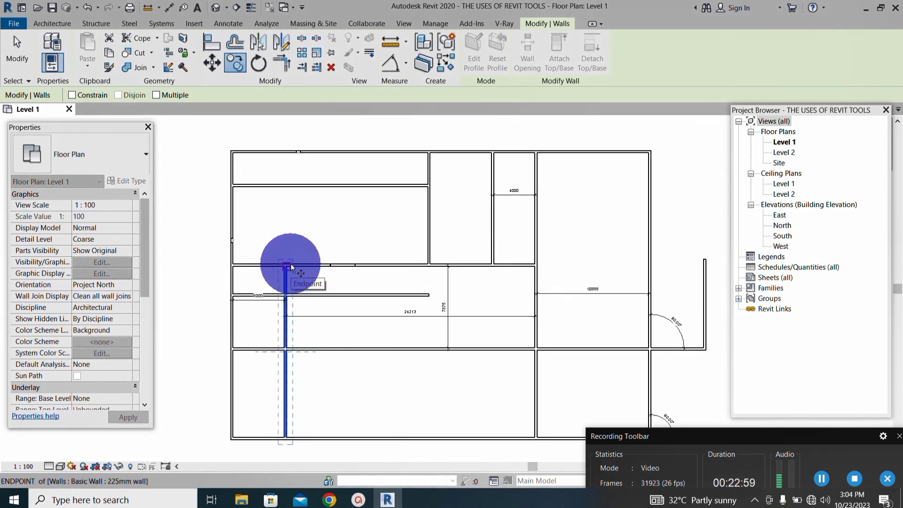
scroll(293, 321, up, 2)
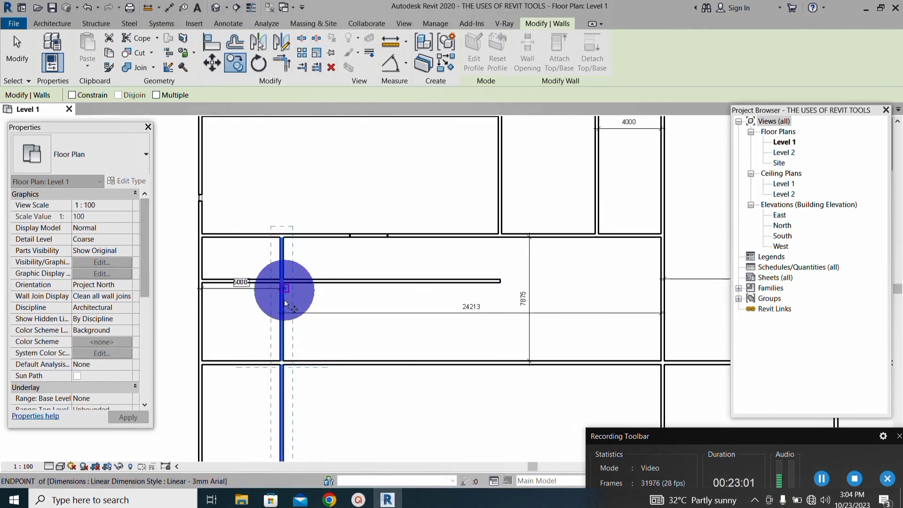
scroll(284, 301, down, 3)
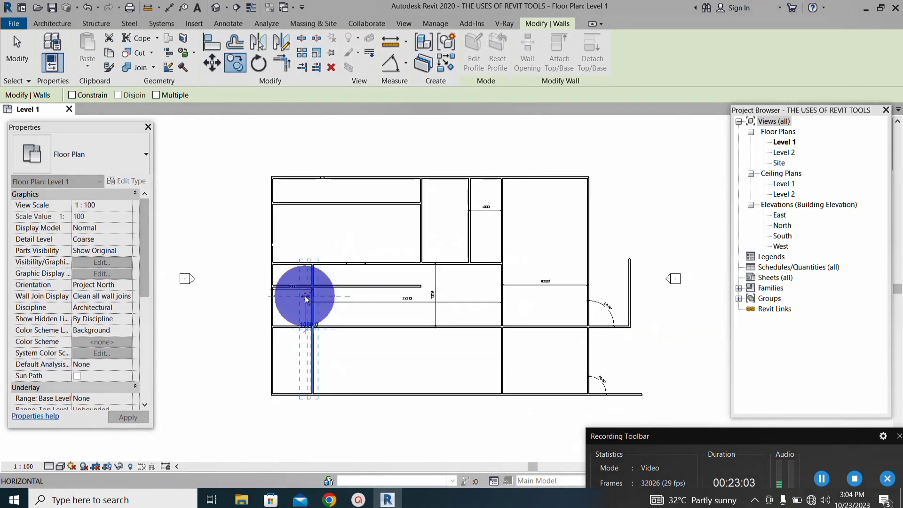
scroll(488, 323, up, 2)
scroll(598, 319, up, 3)
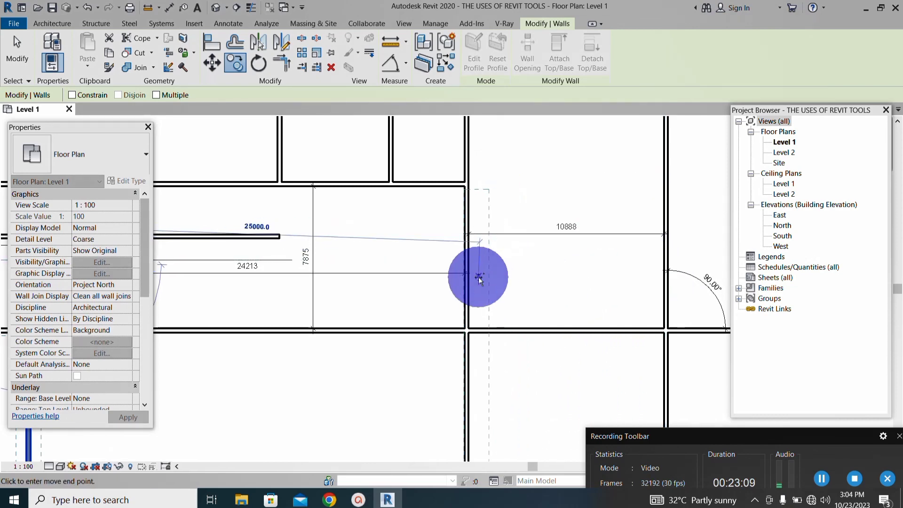
scroll(479, 277, up, 2)
scroll(527, 264, down, 3)
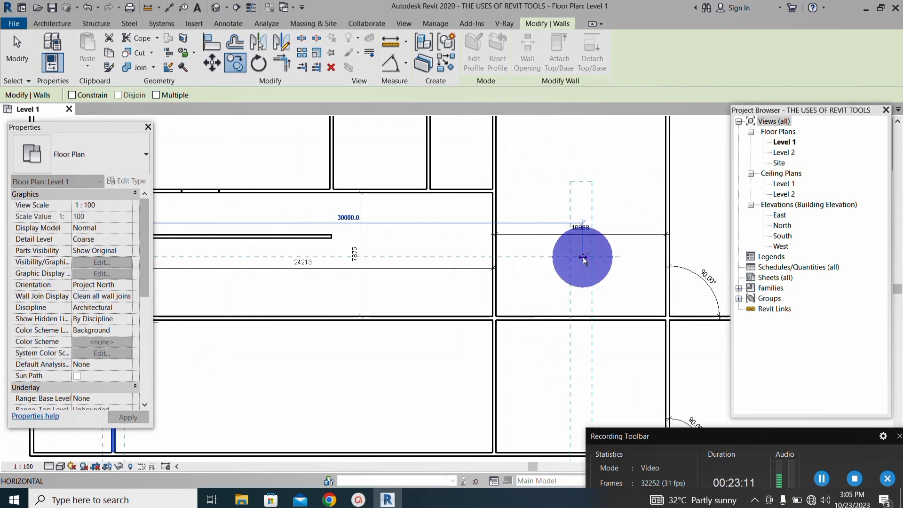
click(583, 257)
scroll(444, 265, down, 4)
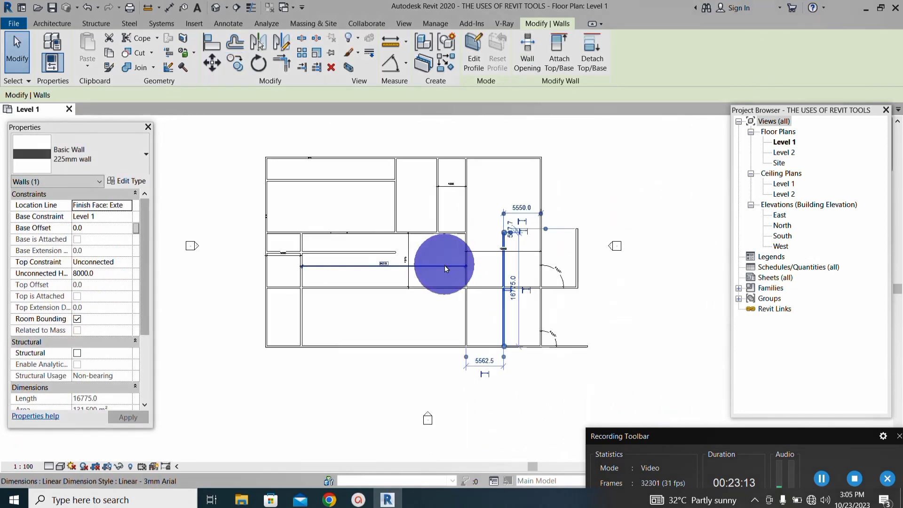
Step: Examine the copied wall's placement in the east rooms and within the whole plan, and clear the wall selection
scroll(511, 250, up, 1)
scroll(504, 226, up, 1)
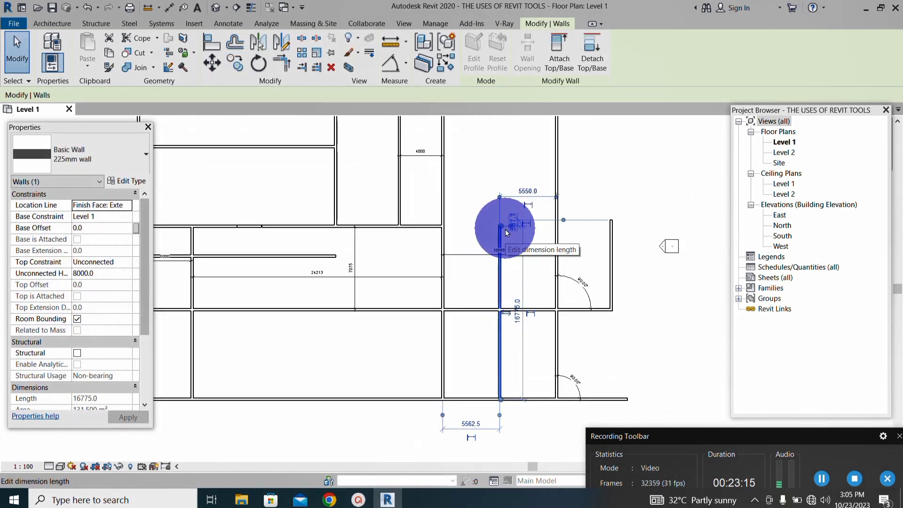
scroll(504, 317, down, 2)
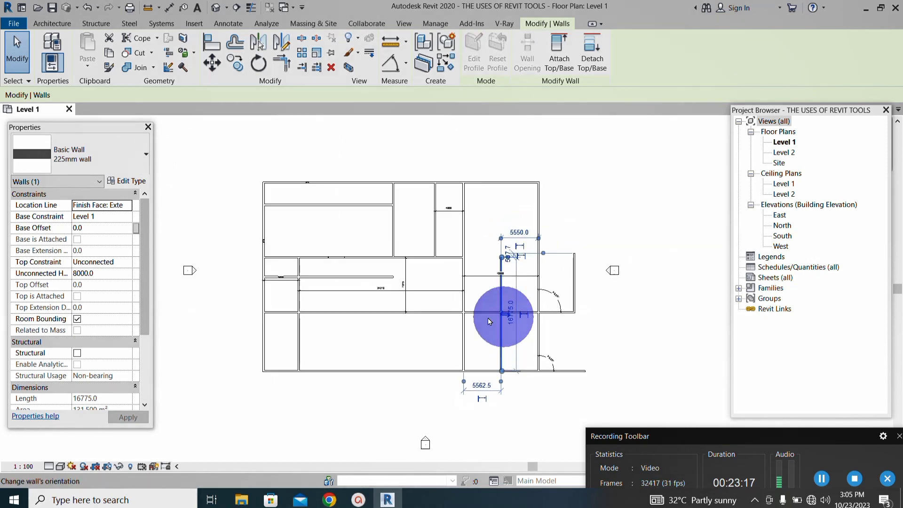
scroll(440, 250, up, 1)
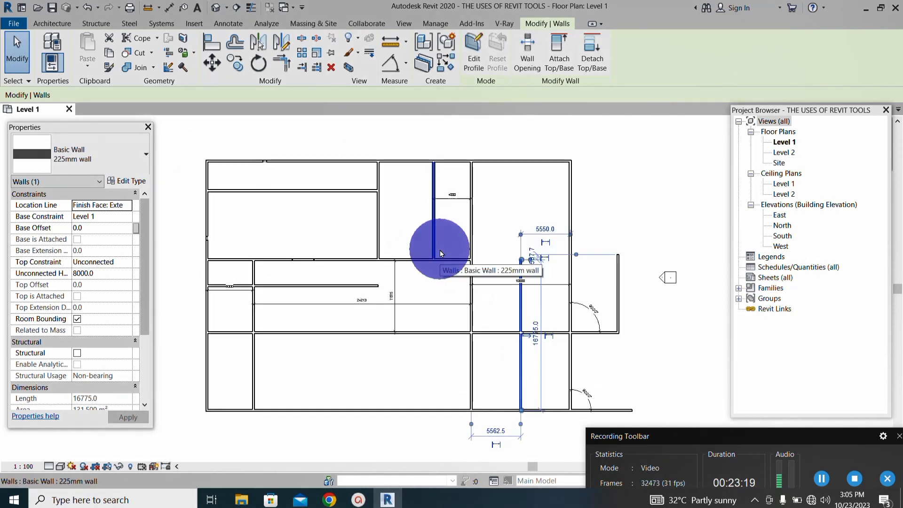
click(18, 70)
scroll(340, 216, down, 1)
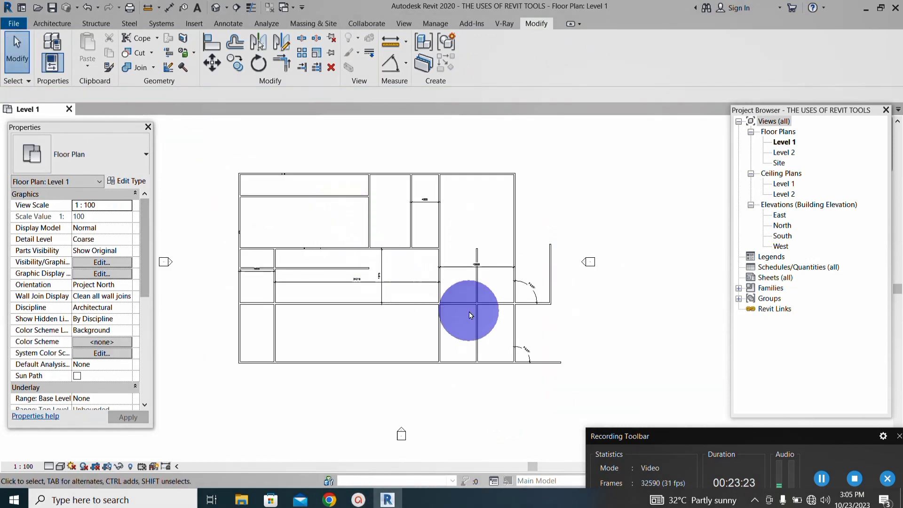
scroll(469, 311, up, 1)
scroll(489, 300, down, 1)
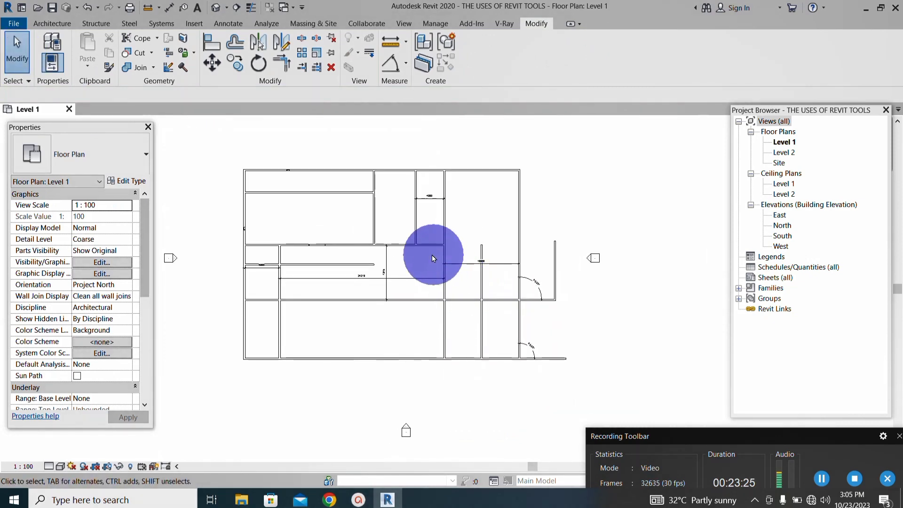
scroll(430, 253, up, 2)
scroll(431, 253, down, 1)
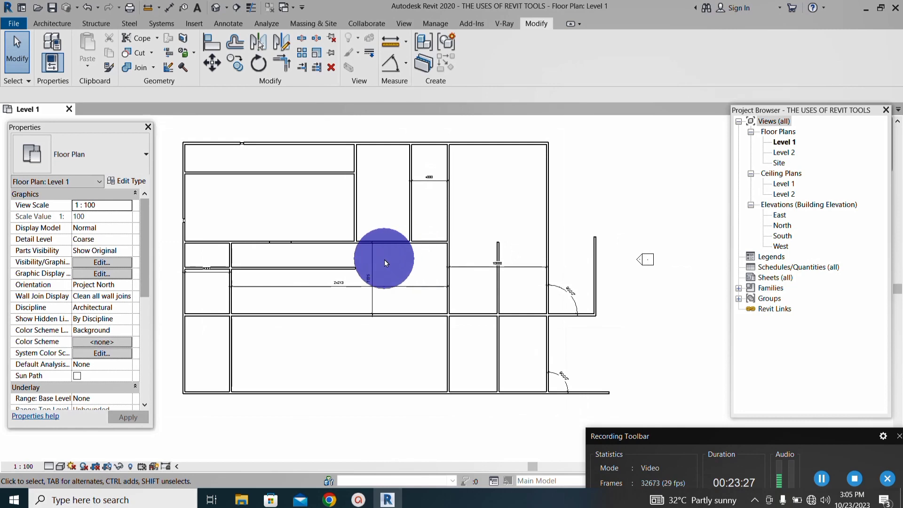
scroll(441, 321, up, 1)
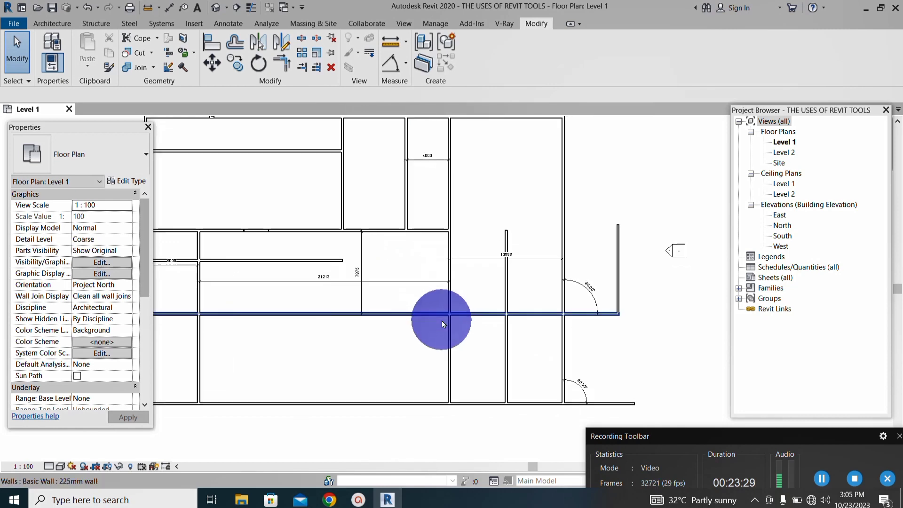
scroll(475, 363, up, 1)
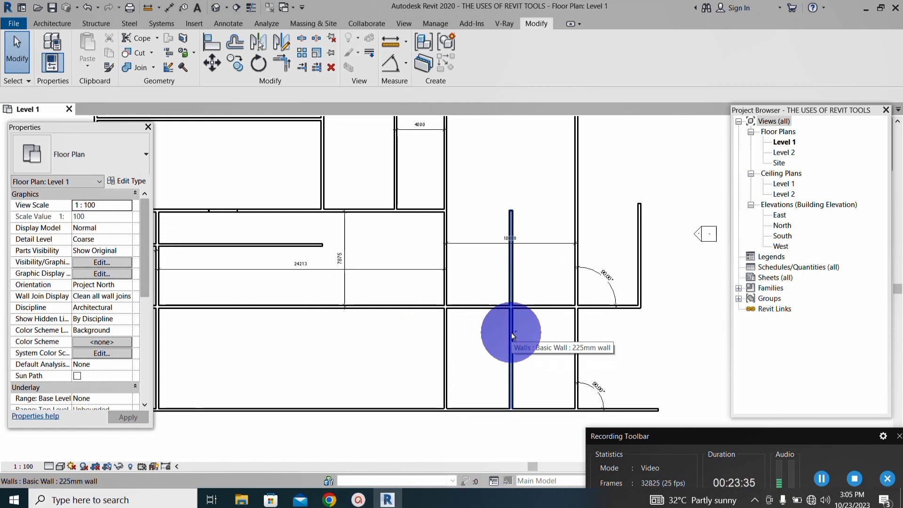
Step: Copy the north-south 225mm wall in the east rooms by hand, placing it about 7705 east of the west partition wall
drag(512, 332, 249, 331)
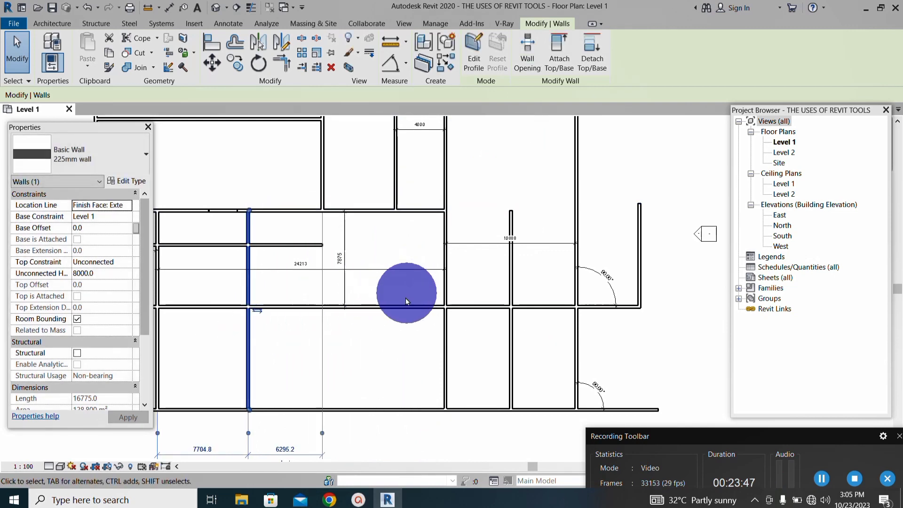
scroll(425, 325, down, 1)
scroll(494, 296, up, 1)
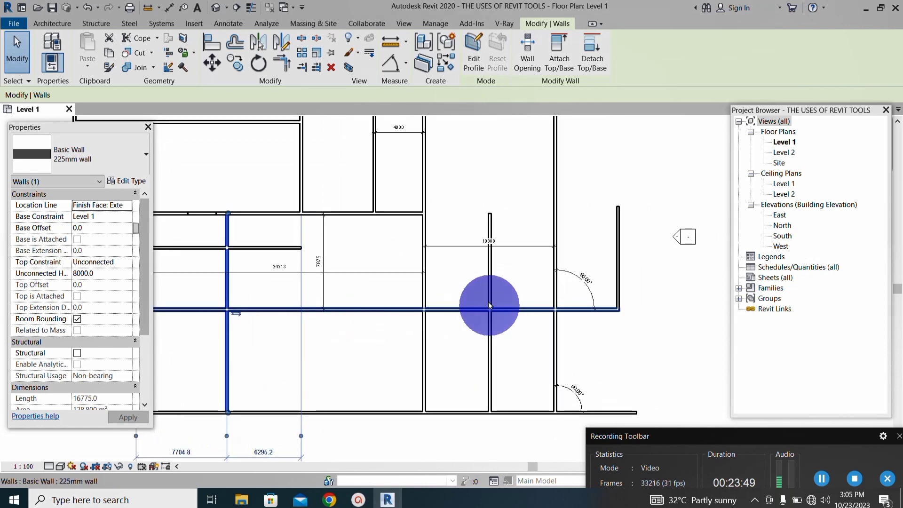
scroll(227, 348, down, 1)
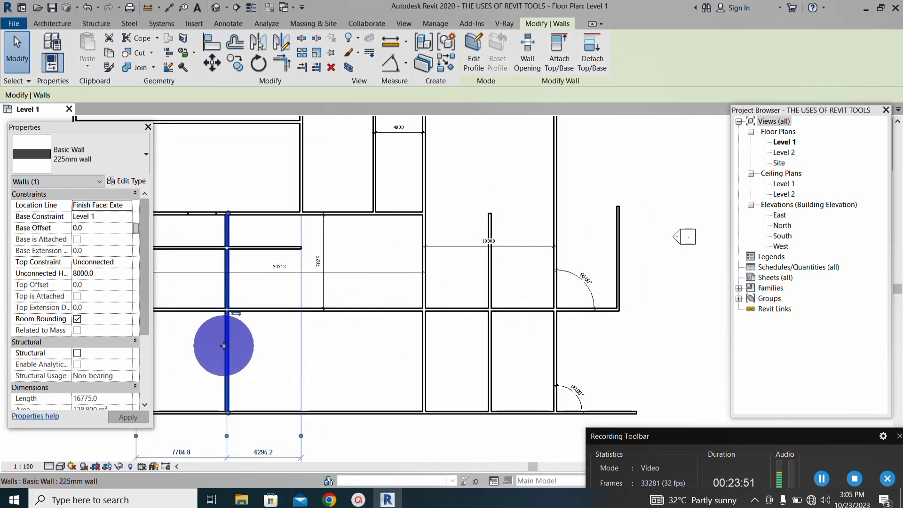
scroll(228, 345, up, 2)
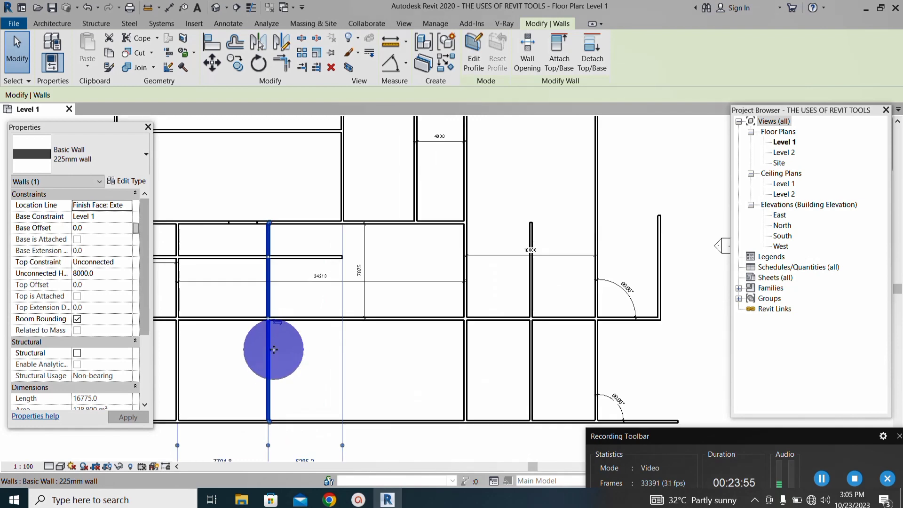
Step: Copy the vertical 225mm wall in the lower rooms about 8305 mm to the right within the adjoining room
scroll(271, 348, down, 2)
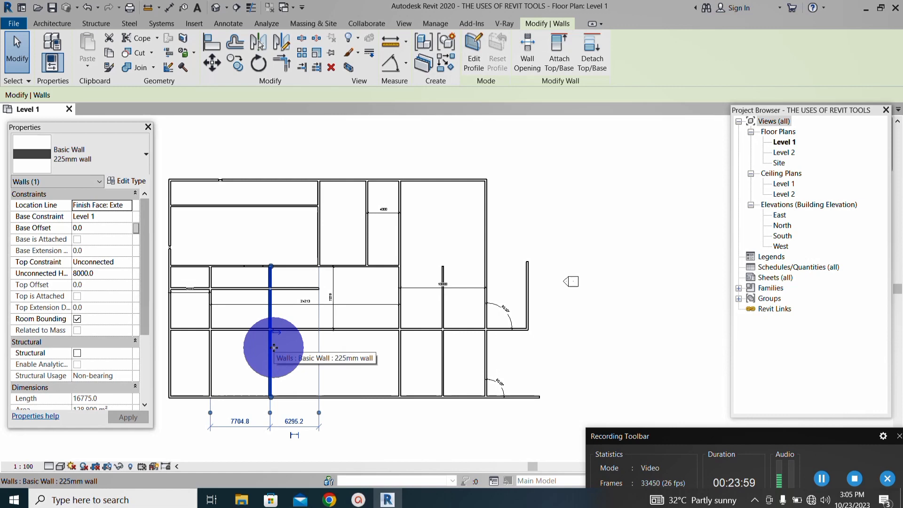
key(Escape)
scroll(333, 359, down, 1)
scroll(286, 350, up, 3)
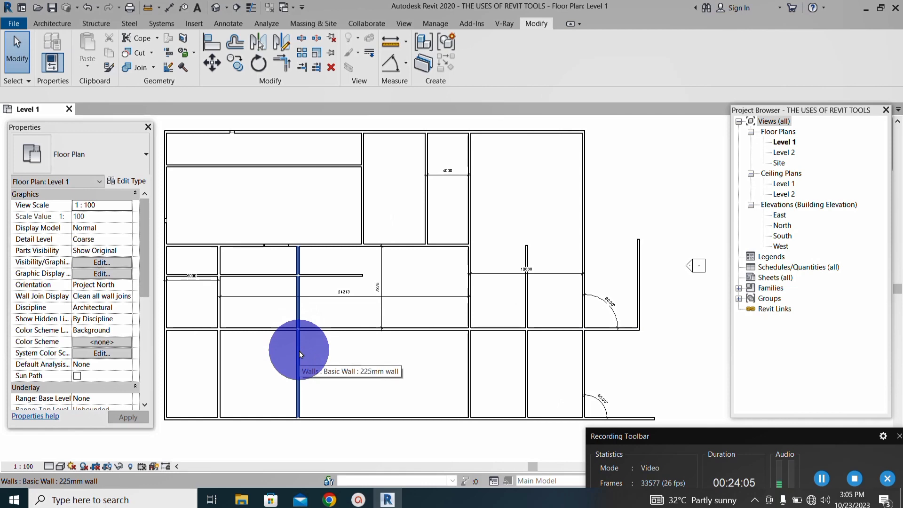
click(299, 351)
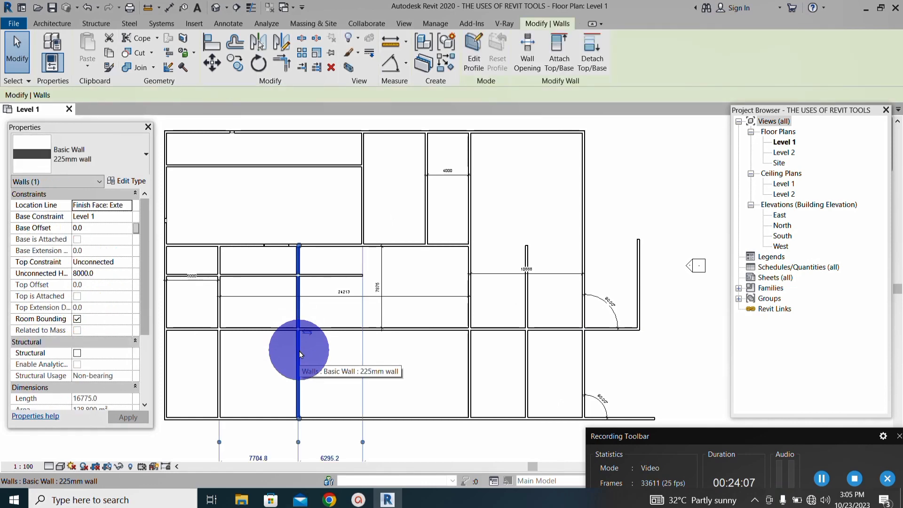
drag(301, 362, 384, 365)
scroll(384, 365, down, 2)
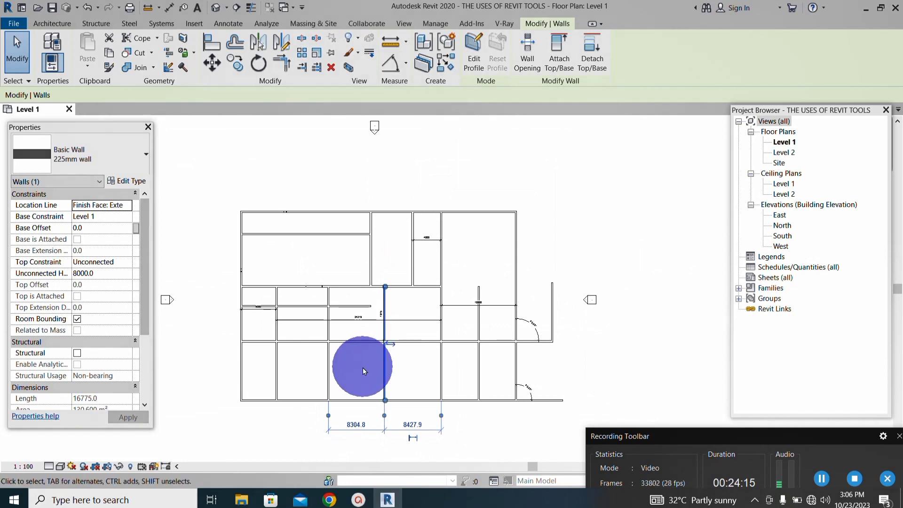
scroll(362, 368, up, 1)
scroll(334, 301, up, 2)
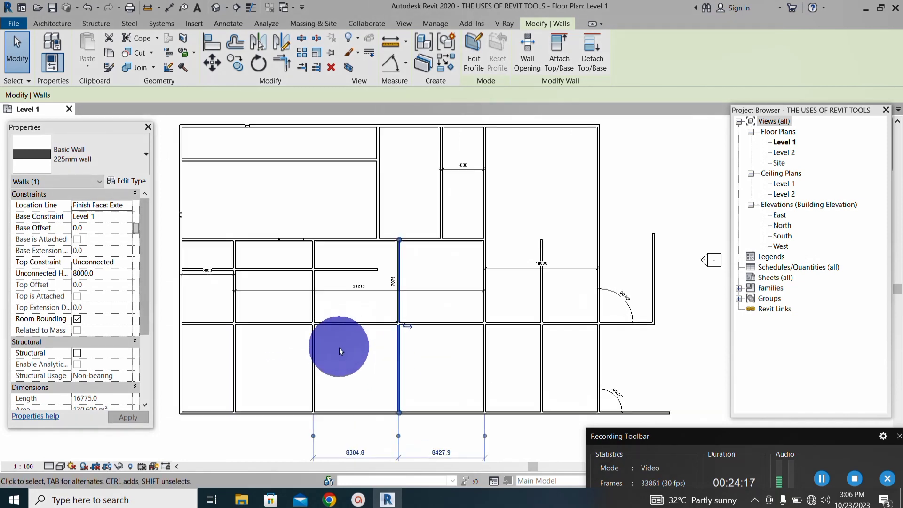
scroll(373, 343, down, 2)
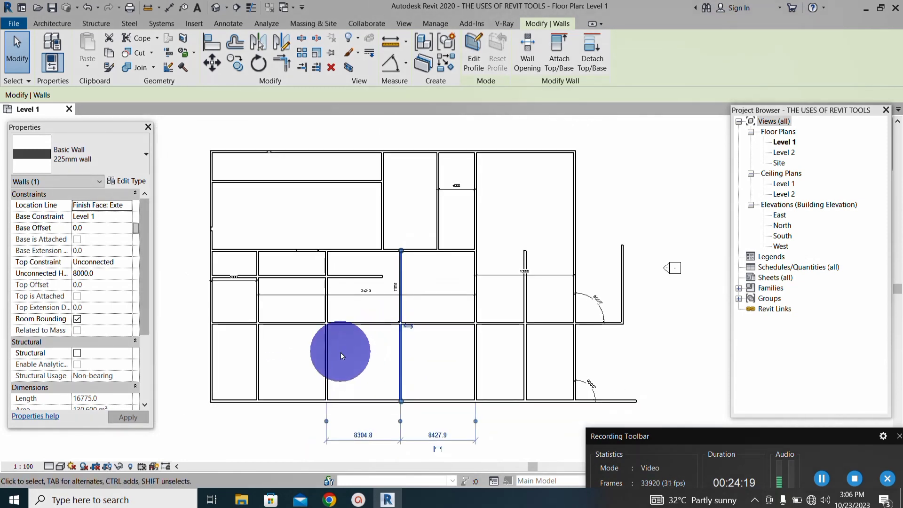
click(821, 479)
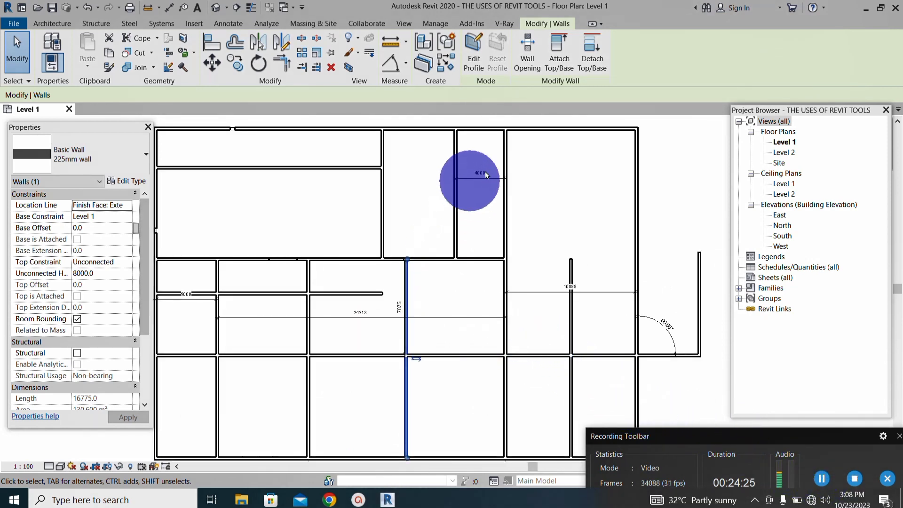
Step: Examine the 4000 mm dimension and the walls on either side of the narrow upper room
scroll(486, 175, up, 6)
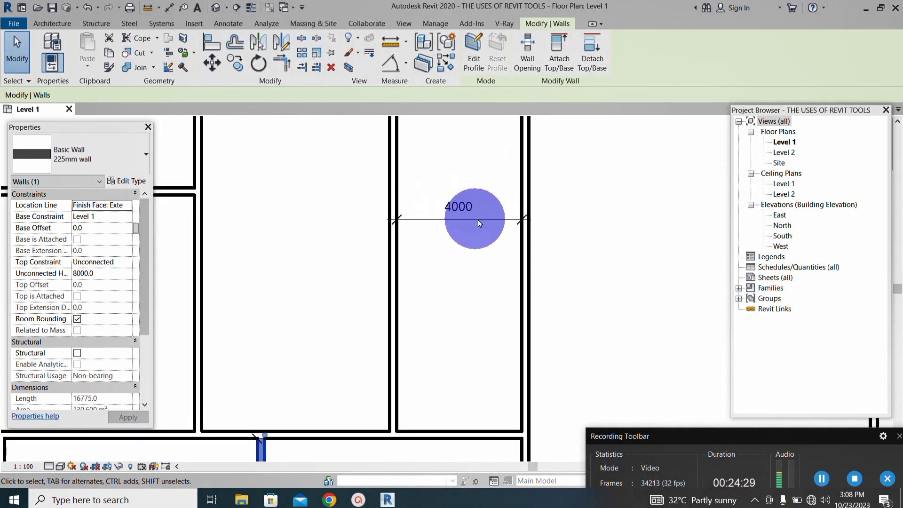
scroll(502, 256, down, 4)
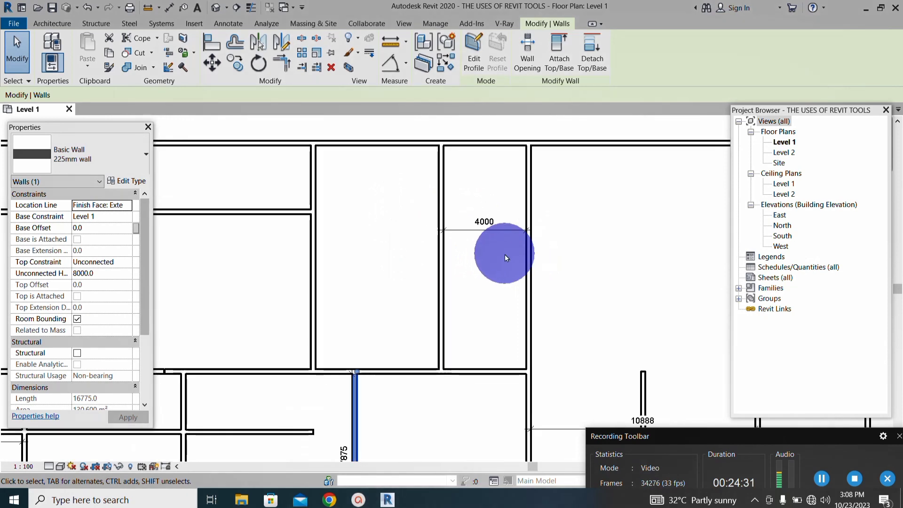
scroll(487, 236, up, 2)
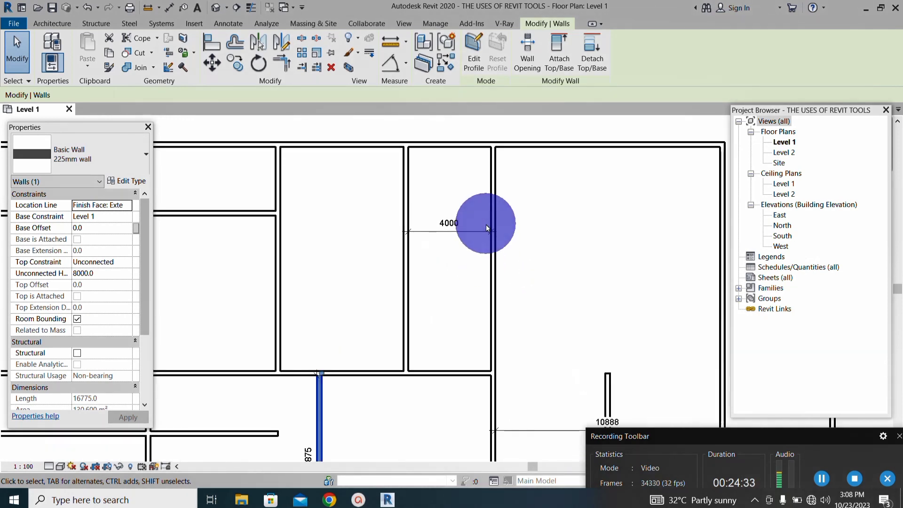
scroll(404, 230, up, 2)
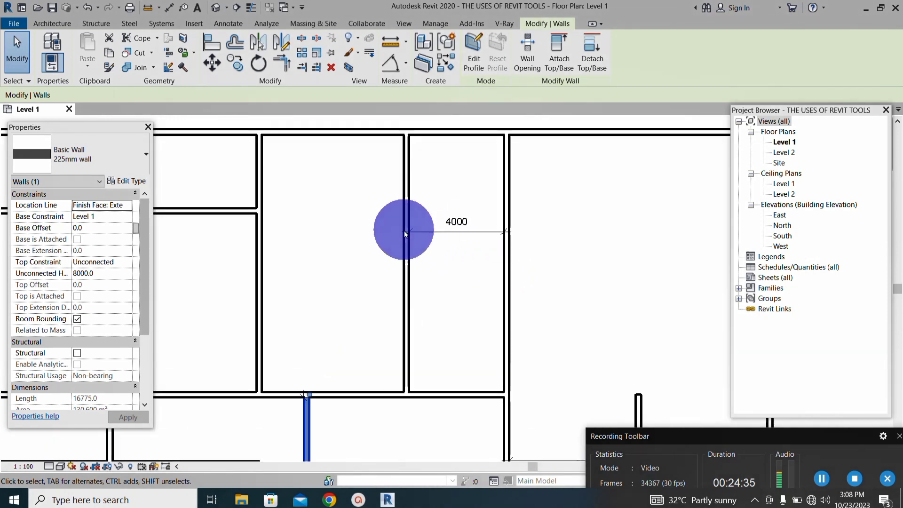
scroll(470, 229, down, 4)
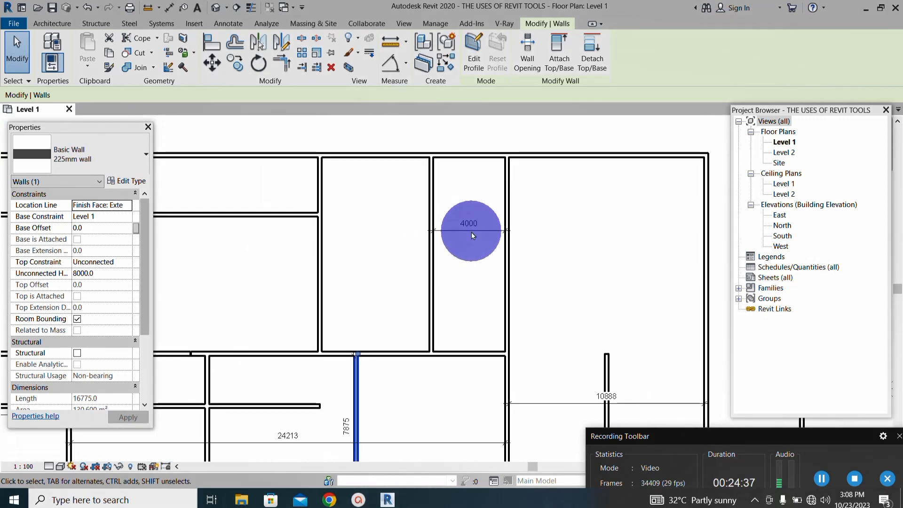
scroll(469, 233, up, 2)
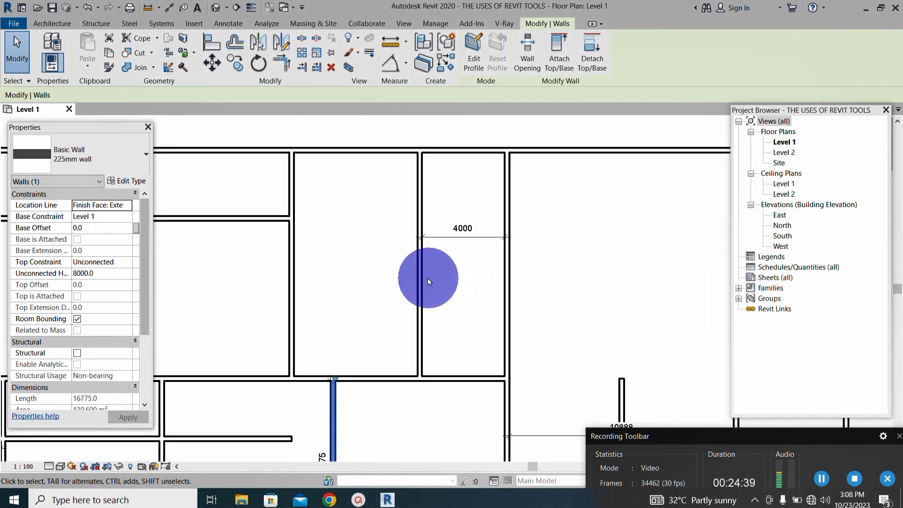
scroll(428, 277, down, 1)
scroll(427, 283, up, 1)
scroll(399, 279, up, 1)
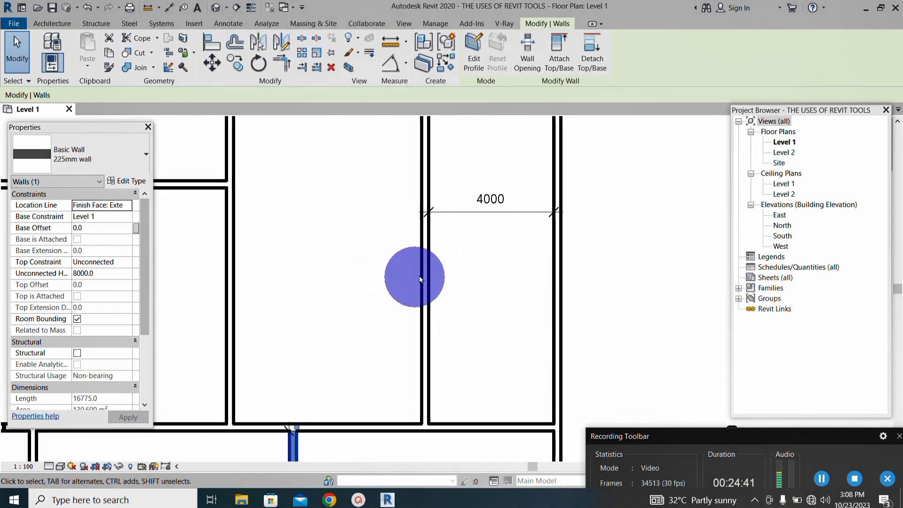
click(240, 64)
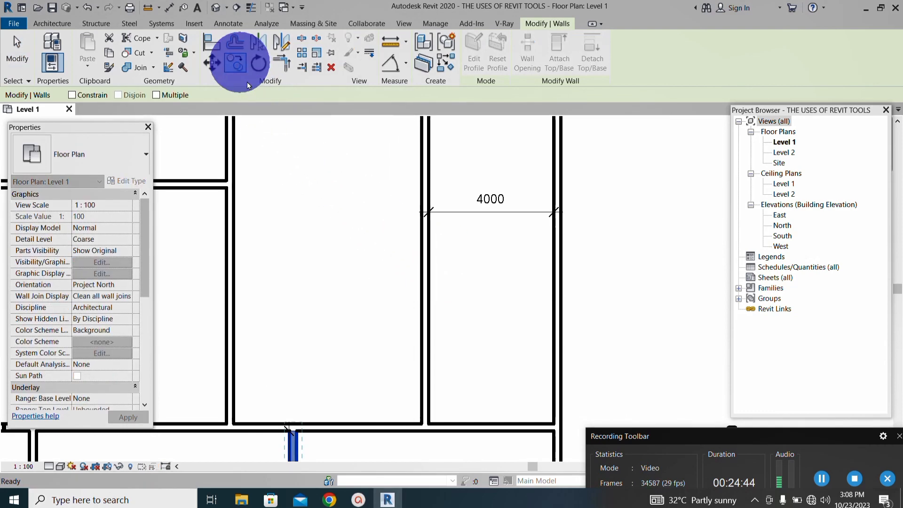
click(429, 259)
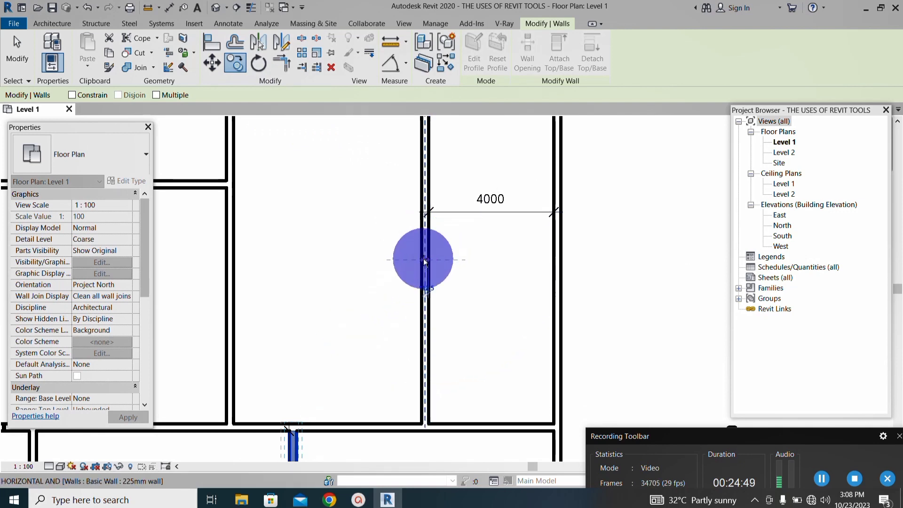
key(Escape)
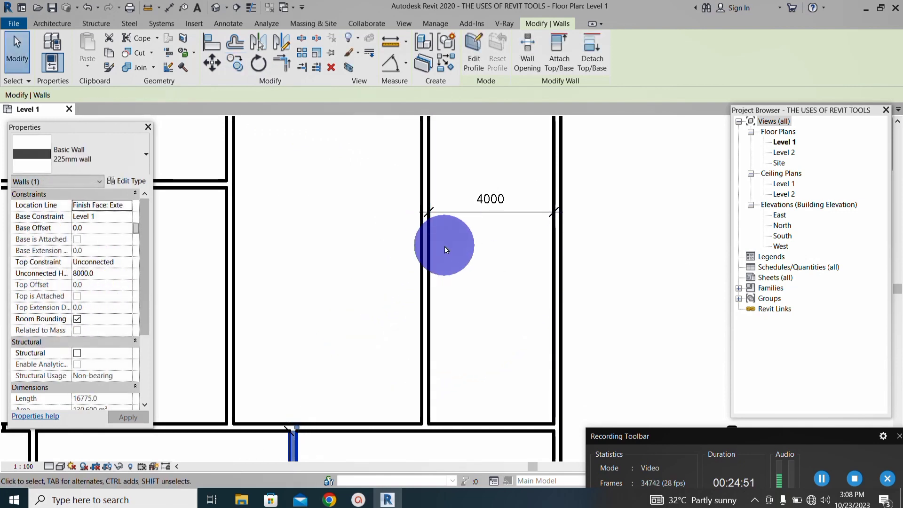
Step: Copy the left wall of the 4000 mm wide room 11112.5 mm right, from its neighbouring wall's face to the right exterior wall's inner face
click(429, 252)
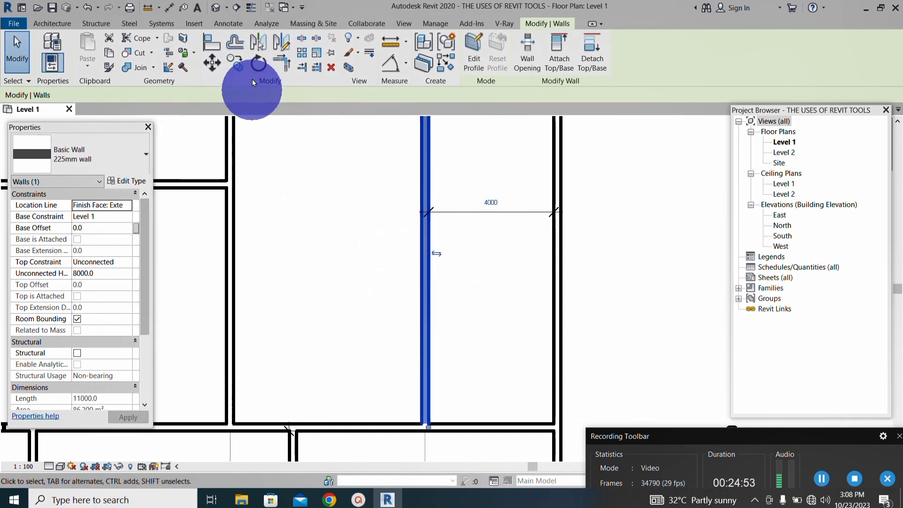
click(235, 62)
scroll(414, 267, down, 3)
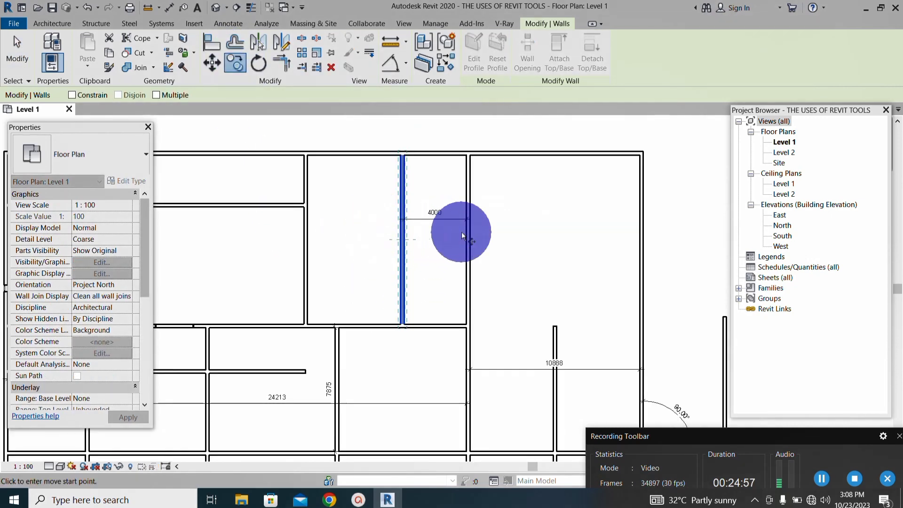
scroll(462, 232, up, 2)
scroll(394, 227, up, 2)
click(394, 227)
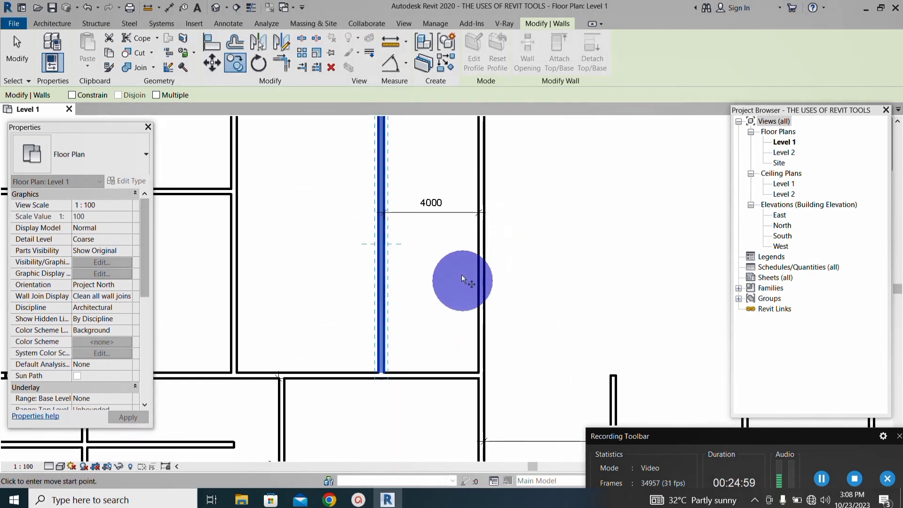
scroll(461, 274, up, 2)
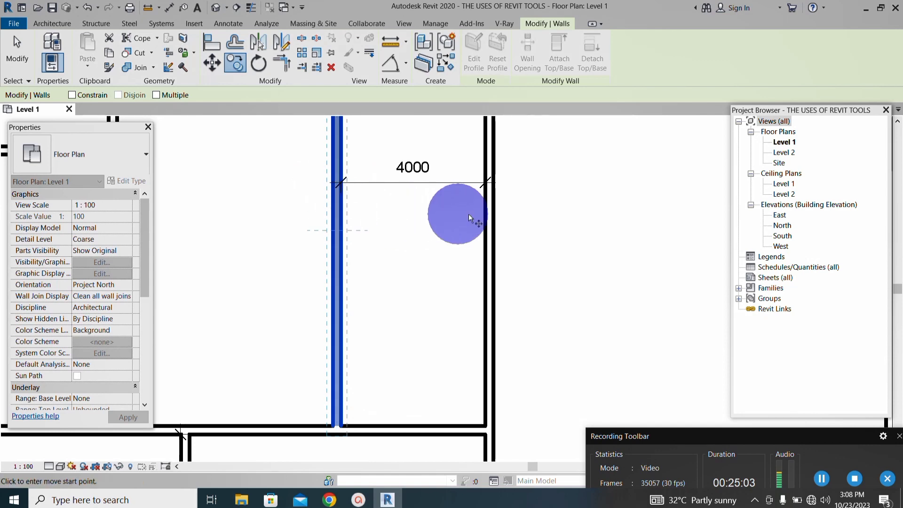
key(Escape)
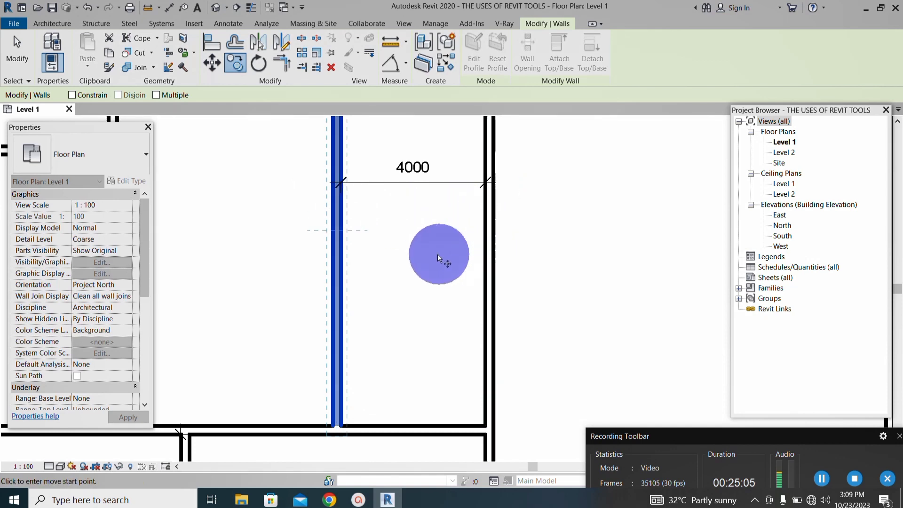
scroll(438, 256, down, 3)
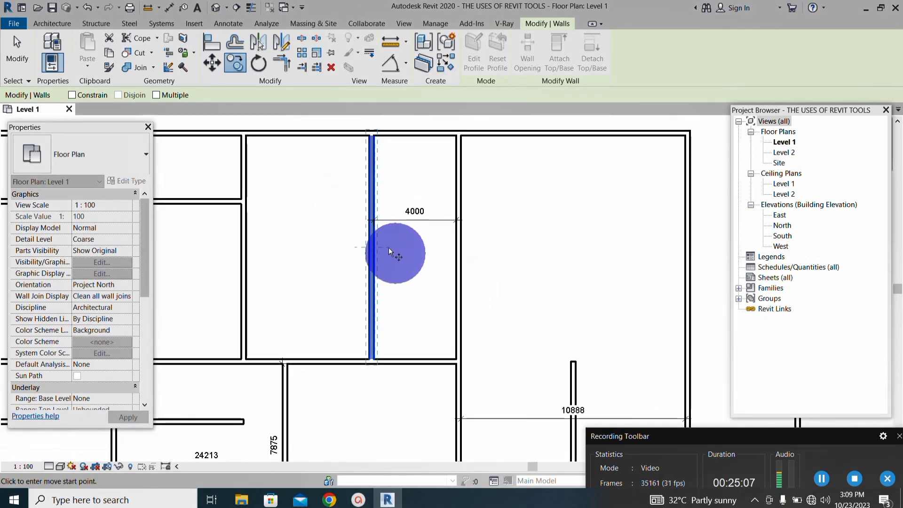
scroll(398, 220, up, 2)
scroll(391, 219, down, 2)
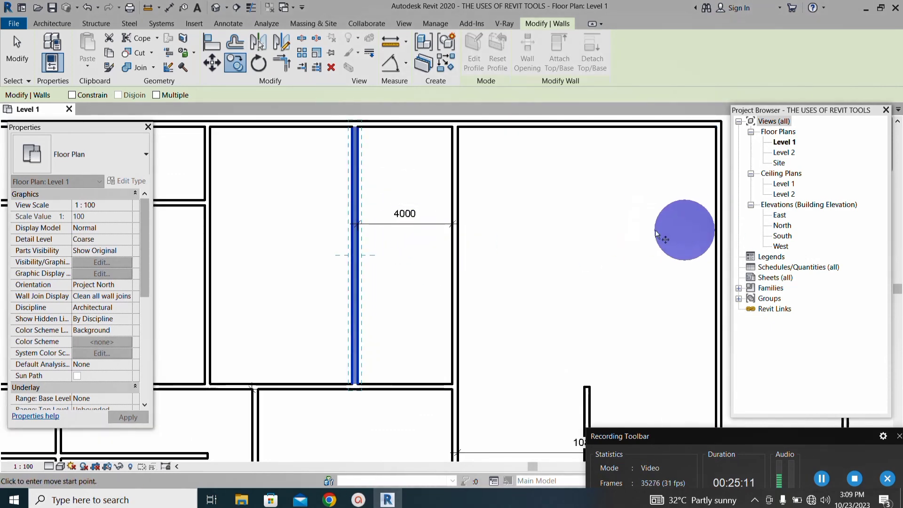
click(355, 238)
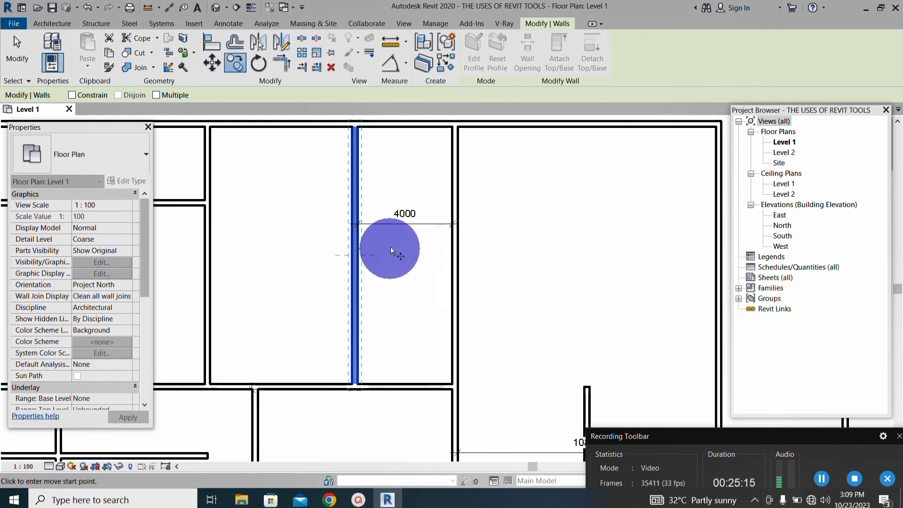
scroll(390, 246, up, 3)
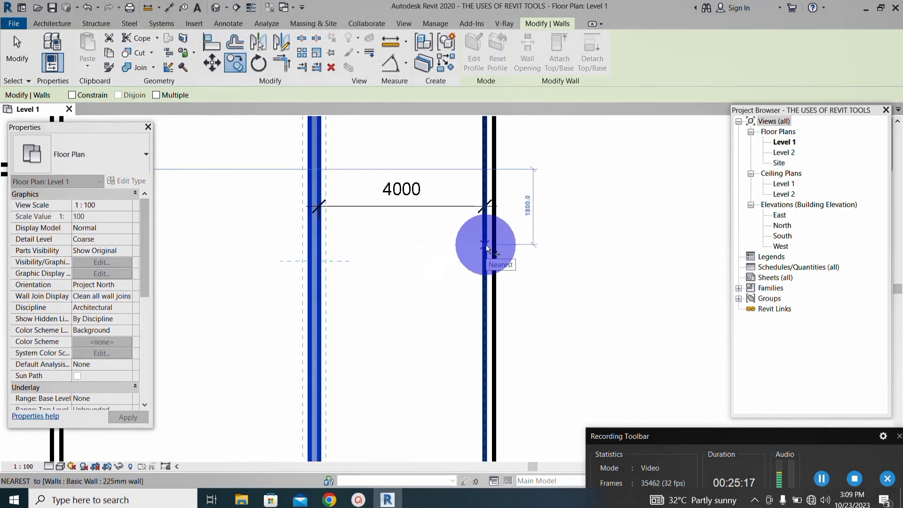
scroll(412, 295, down, 2)
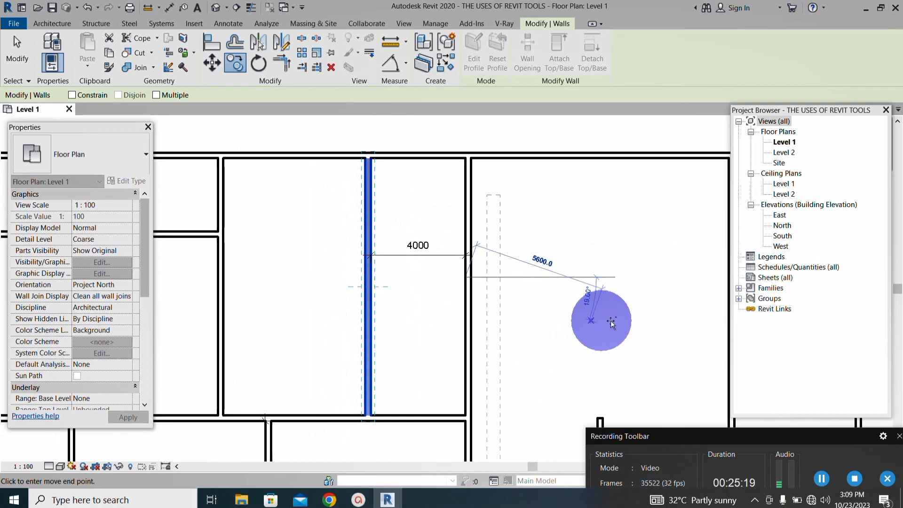
scroll(493, 291, down, 2)
scroll(635, 310, up, 2)
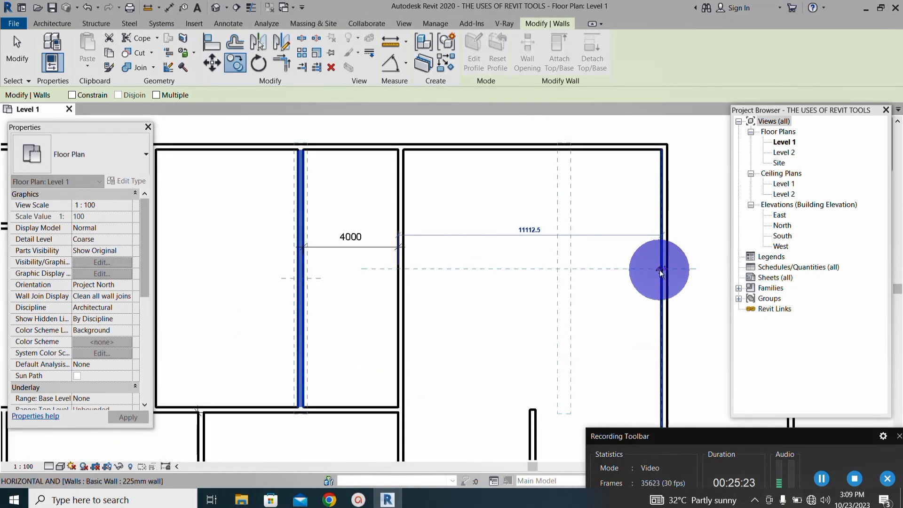
click(660, 271)
scroll(565, 274, down, 2)
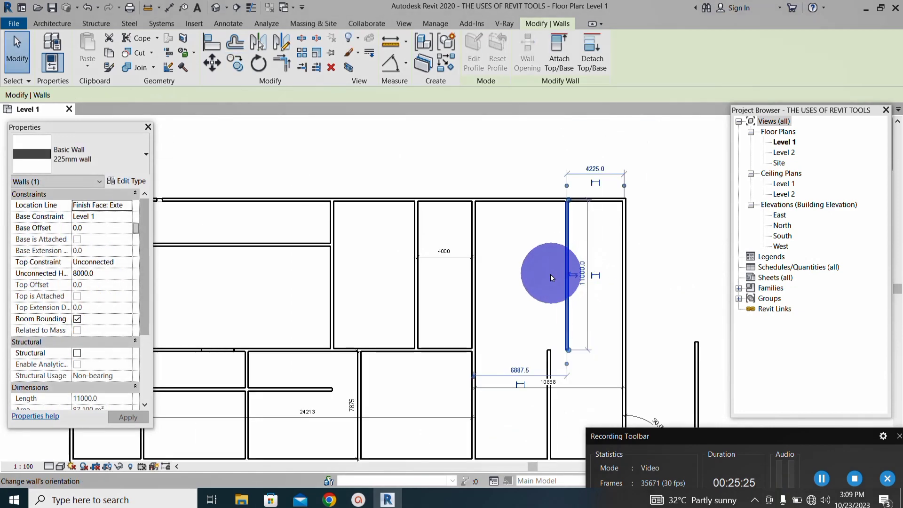
scroll(447, 276, up, 2)
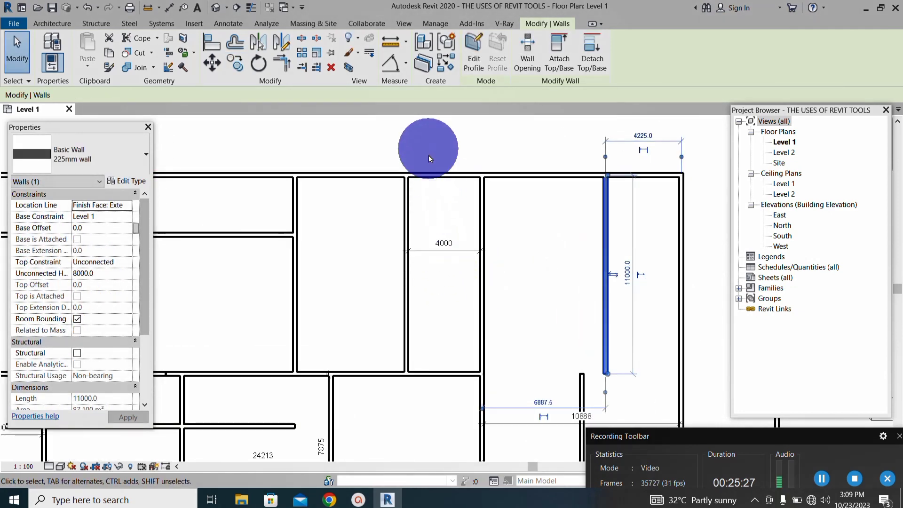
scroll(445, 252, up, 2)
scroll(446, 263, down, 2)
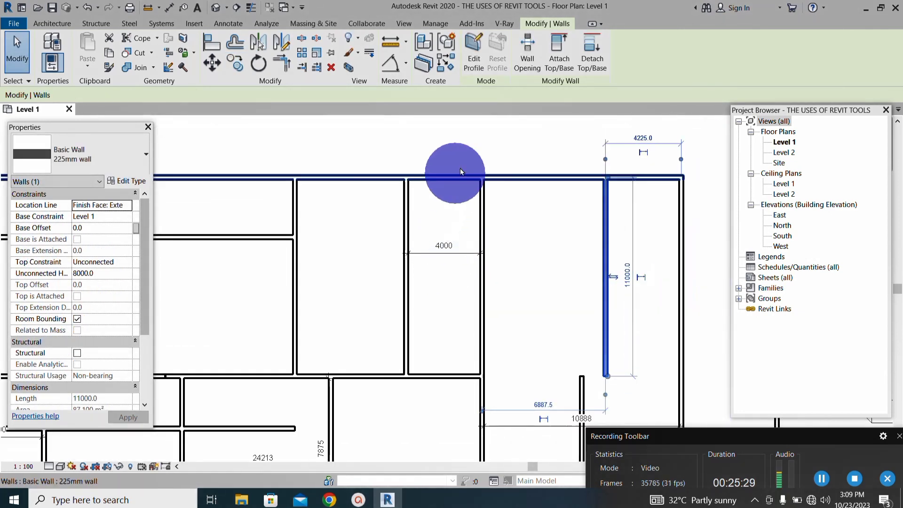
click(465, 135)
scroll(419, 207, down, 2)
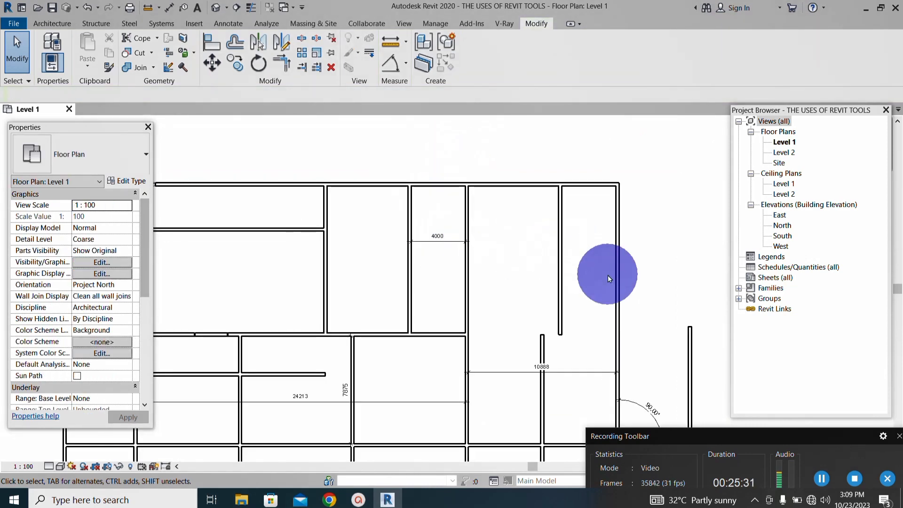
Step: Add an aligned dimension between the copied upper wall's right face and the right exterior wall's inner face
scroll(608, 275, up, 2)
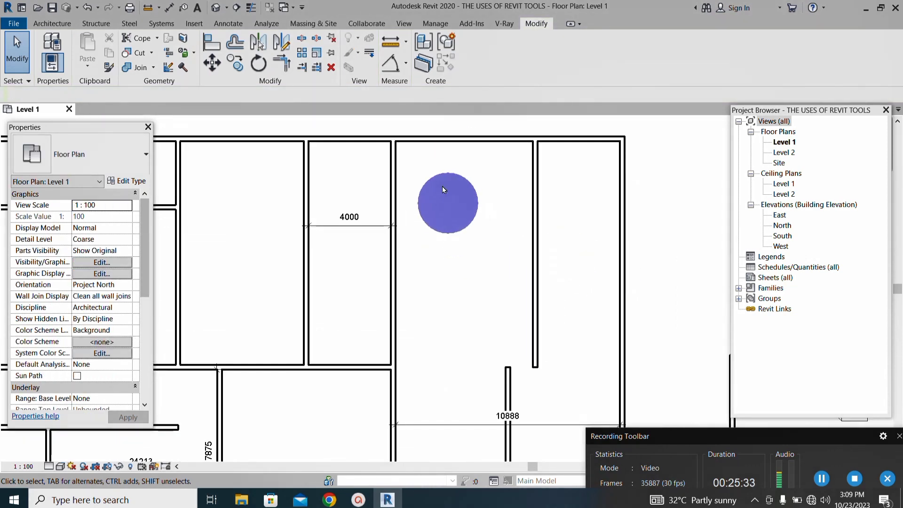
click(406, 70)
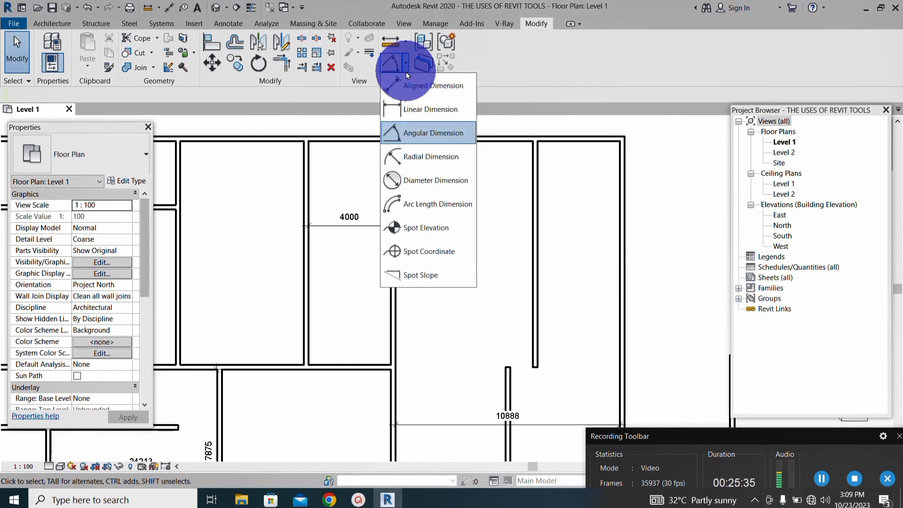
click(416, 89)
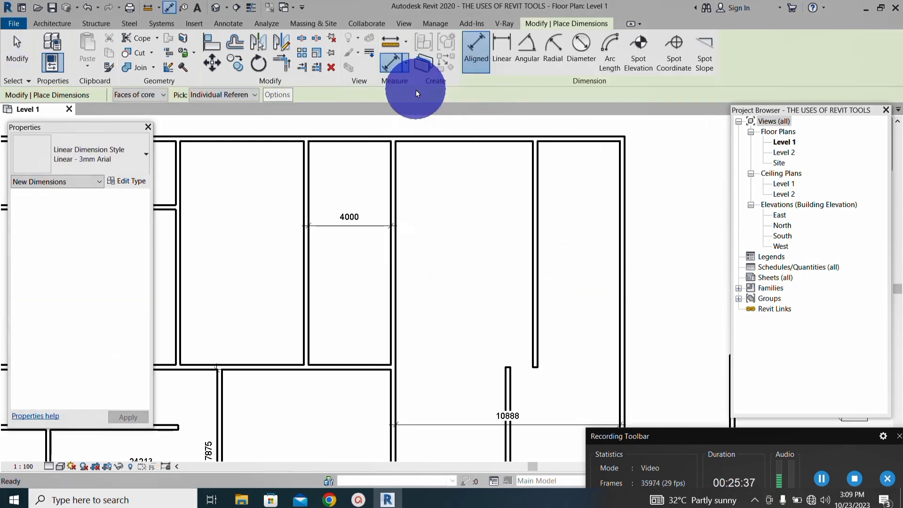
scroll(572, 254, up, 2)
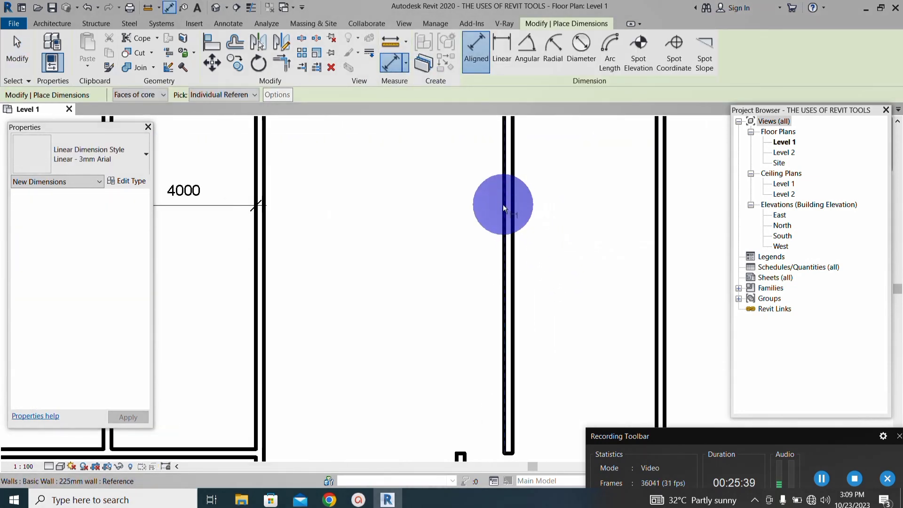
click(514, 231)
scroll(536, 254, down, 2)
scroll(600, 243, up, 3)
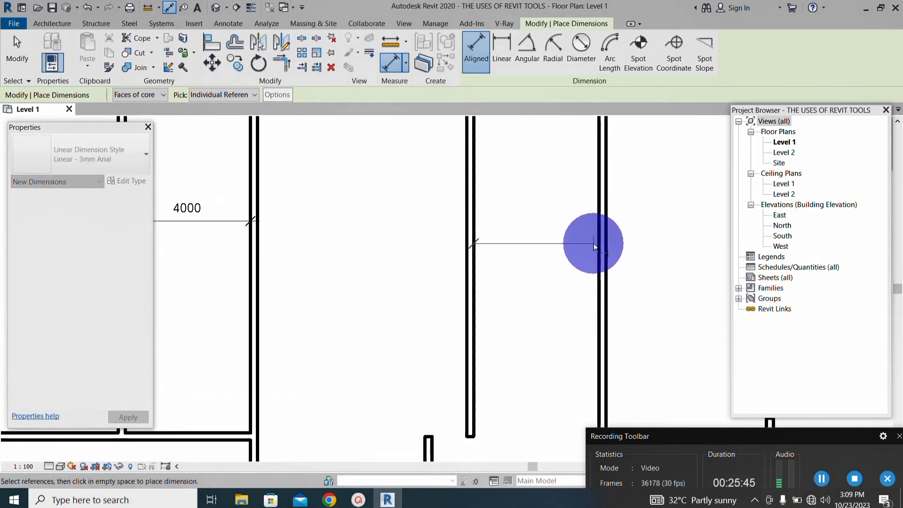
click(597, 244)
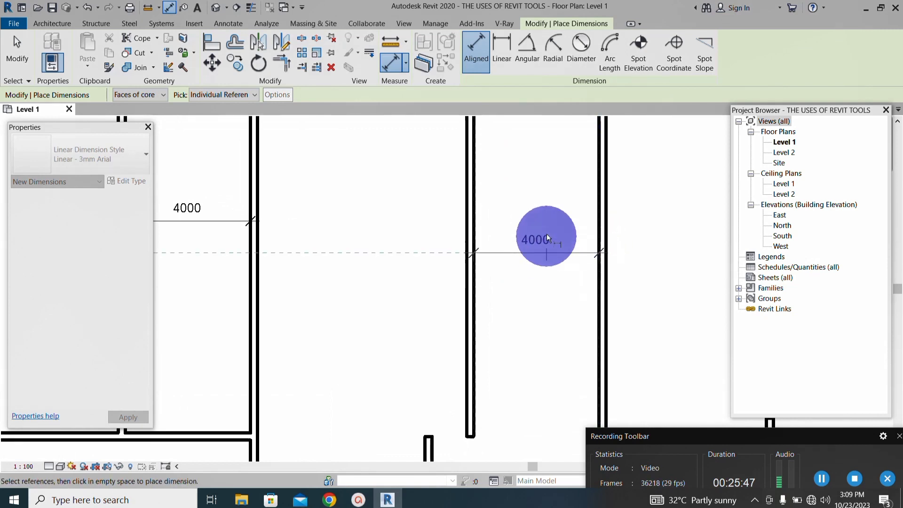
scroll(547, 233, down, 2)
scroll(541, 224, up, 2)
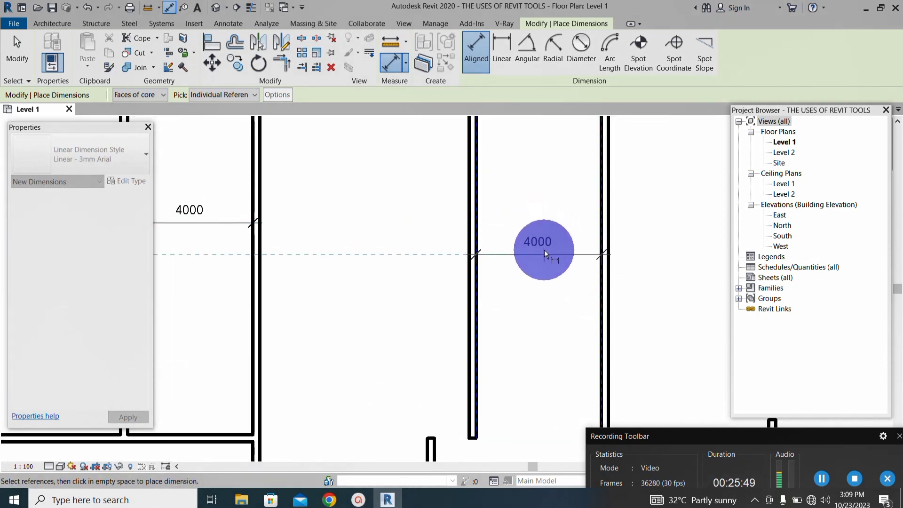
click(543, 250)
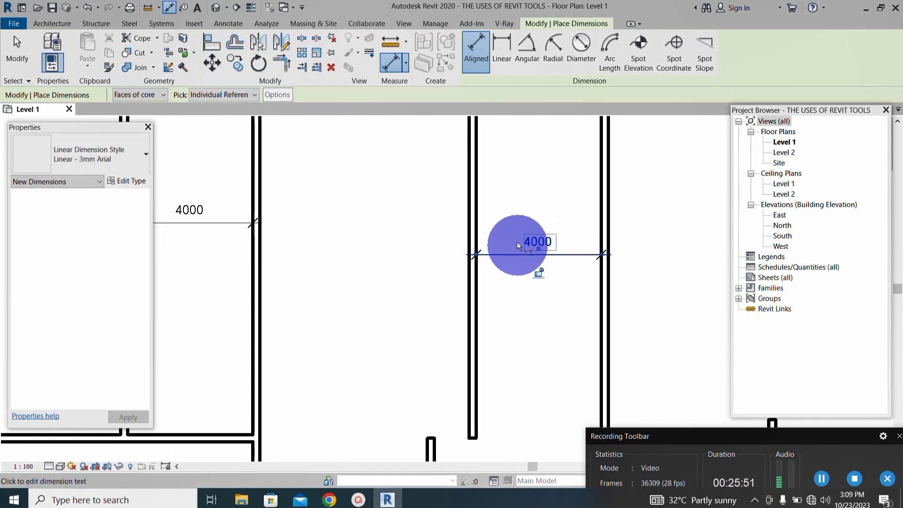
Step: Compare the aligned dimension in the new upper corner room with the one in the original narrow room
scroll(514, 244, down, 2)
scroll(375, 251, down, 4)
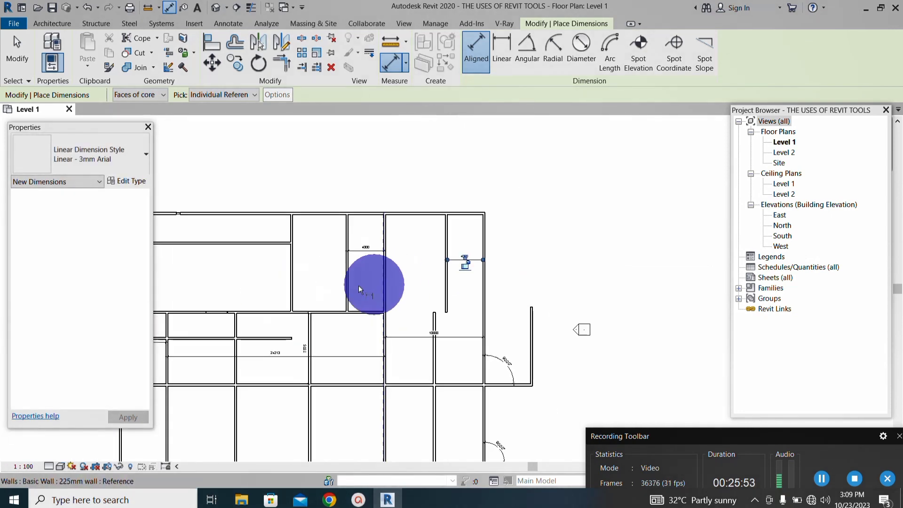
scroll(226, 283, up, 1)
scroll(386, 261, up, 1)
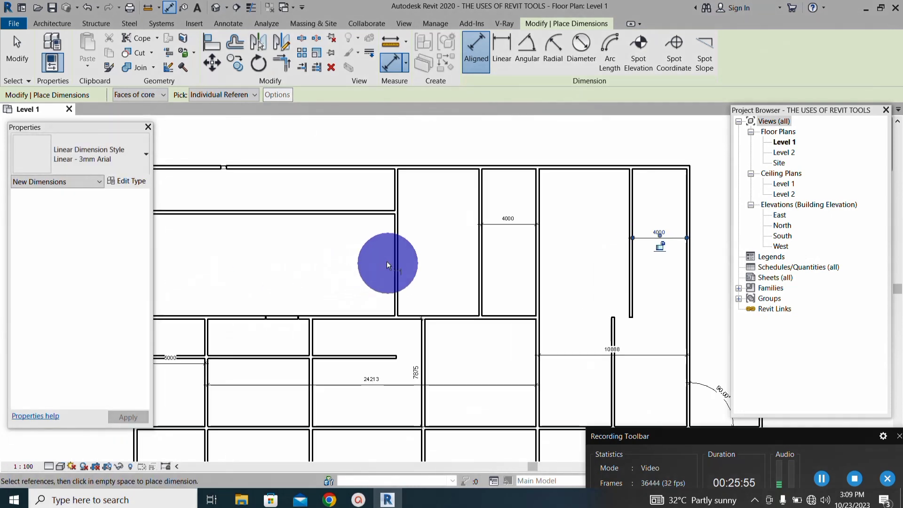
scroll(373, 247, up, 1)
scroll(313, 266, up, 1)
scroll(534, 222, up, 4)
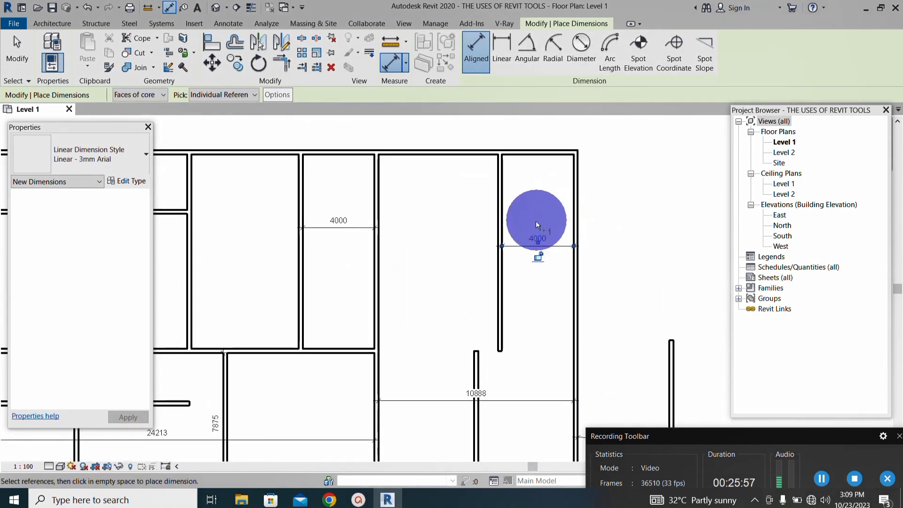
scroll(537, 248, up, 2)
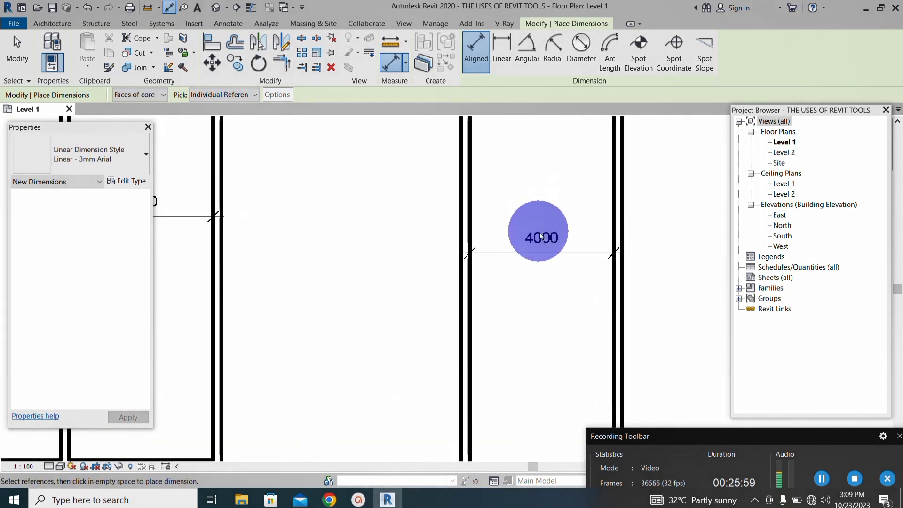
scroll(527, 248, down, 2)
scroll(505, 198, up, 2)
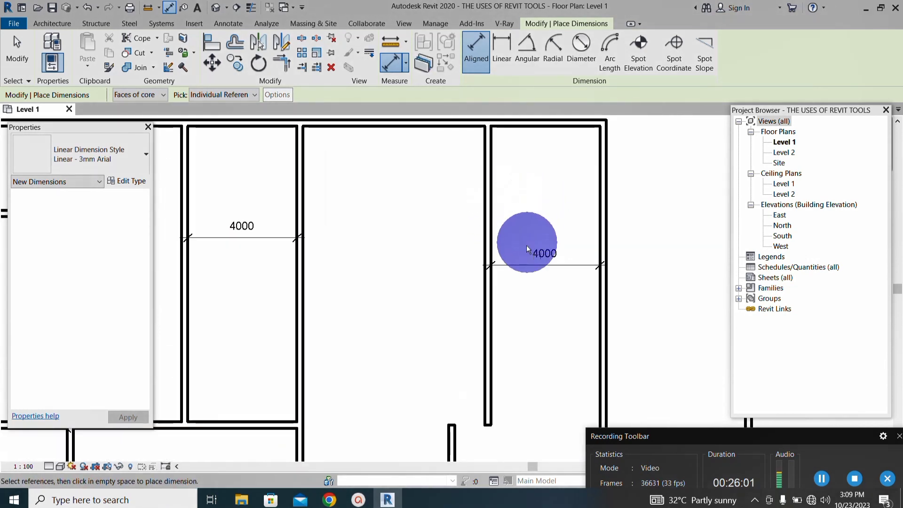
scroll(527, 252, up, 1)
scroll(525, 249, down, 2)
scroll(525, 245, down, 1)
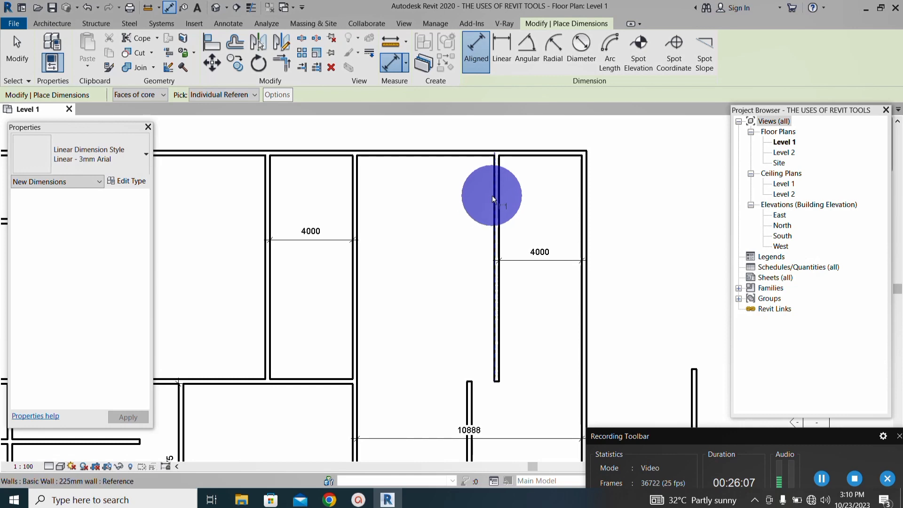
Step: Exit the dimension command and examine the wall layout across the whole Level 1 floor plan
scroll(490, 199, down, 2)
scroll(381, 216, down, 1)
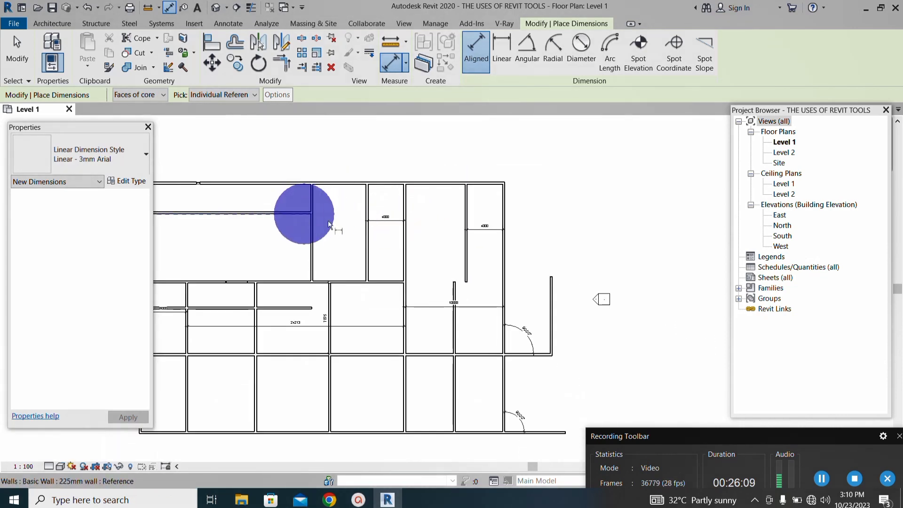
scroll(285, 236, down, 2)
scroll(210, 193, up, 2)
scroll(229, 231, up, 1)
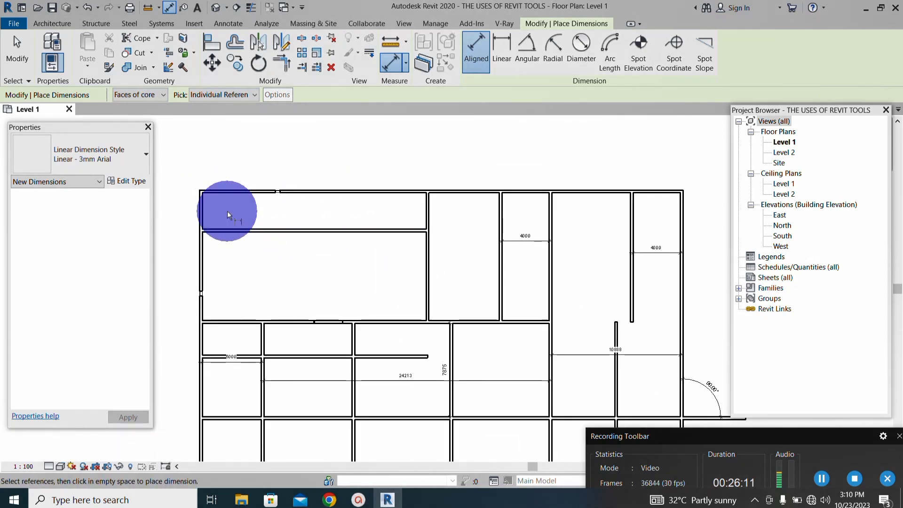
scroll(299, 195, down, 1)
scroll(300, 299, up, 2)
scroll(282, 271, down, 1)
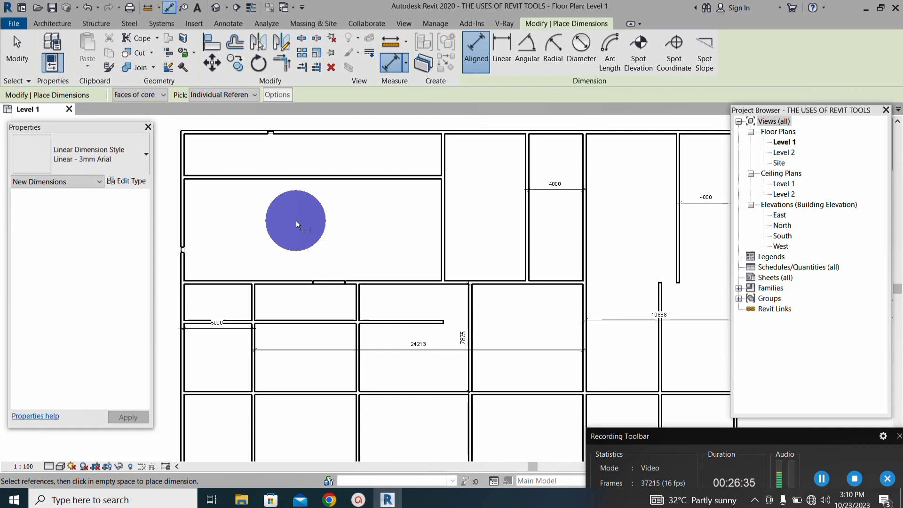
key(Escape)
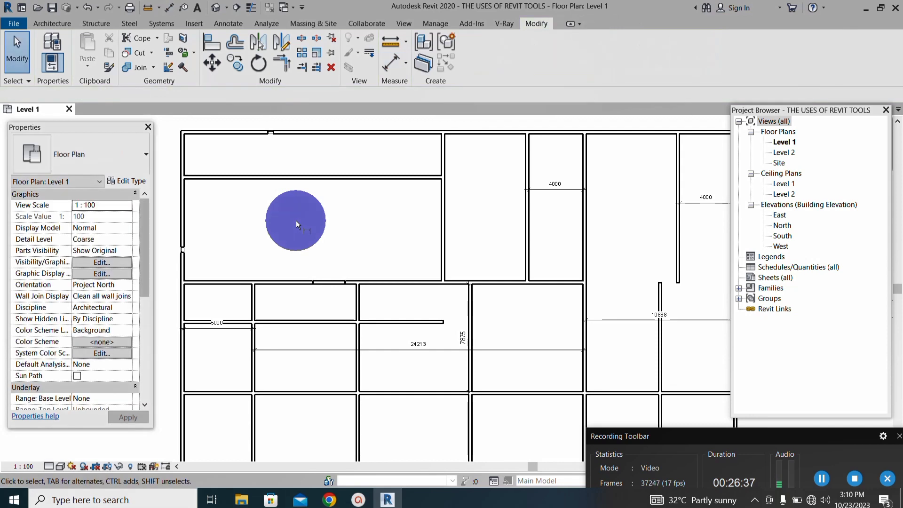
scroll(295, 220, up, 2)
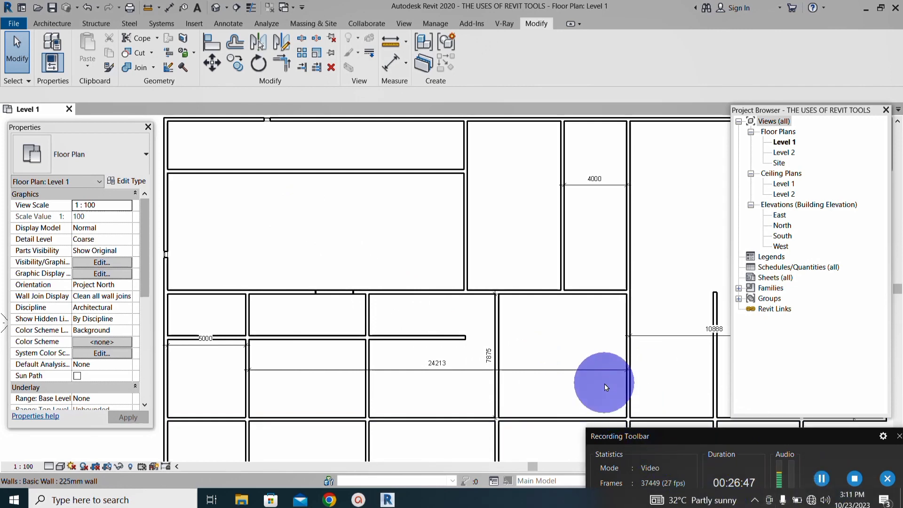
scroll(527, 296, down, 2)
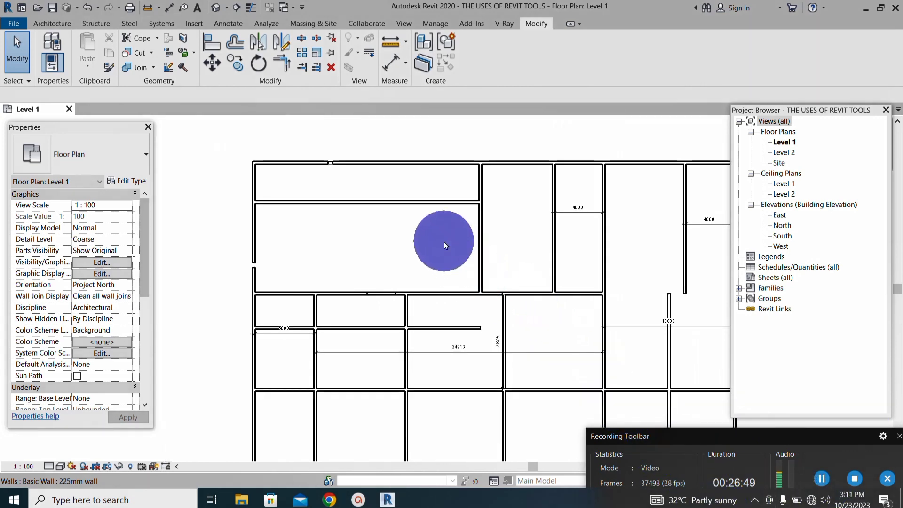
scroll(326, 191, down, 1)
scroll(376, 291, down, 1)
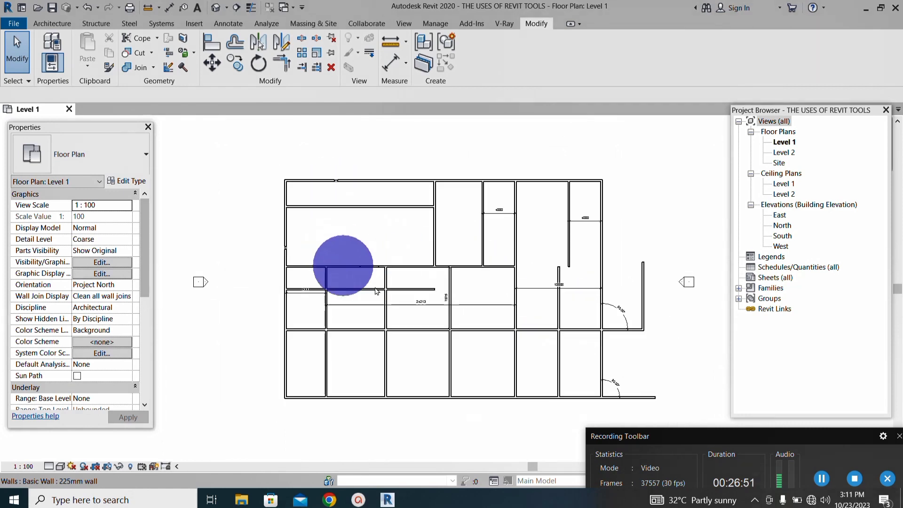
Step: Try Trim/Extend to Corner on the bottom exterior wall's projecting end, with the right exterior wall as the second wall
scroll(597, 339, up, 2)
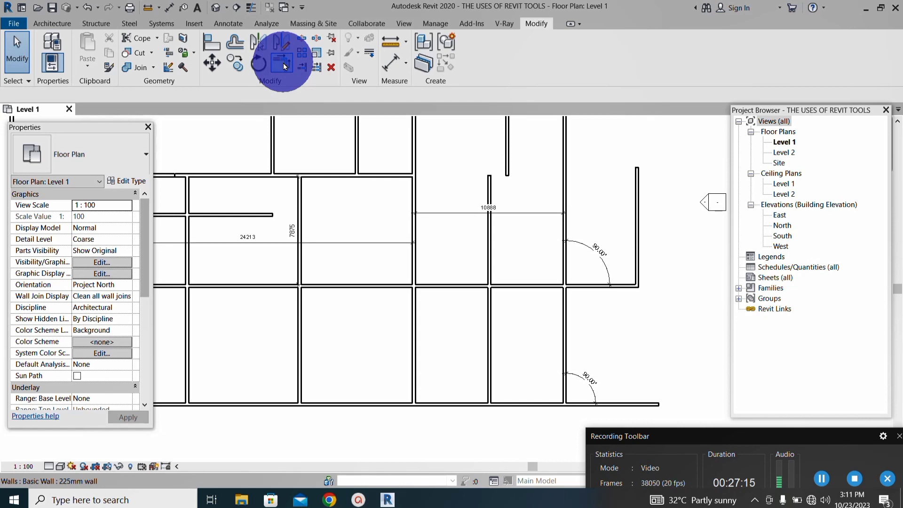
scroll(564, 390, up, 2)
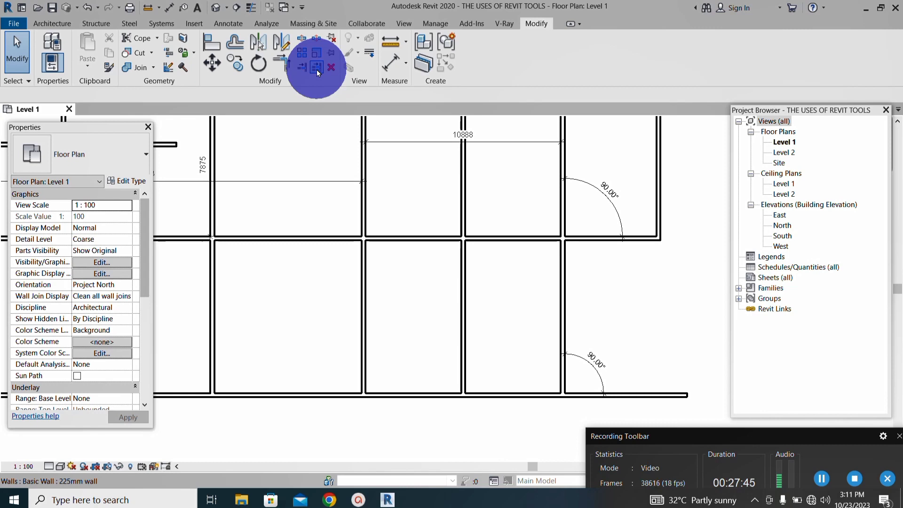
click(280, 66)
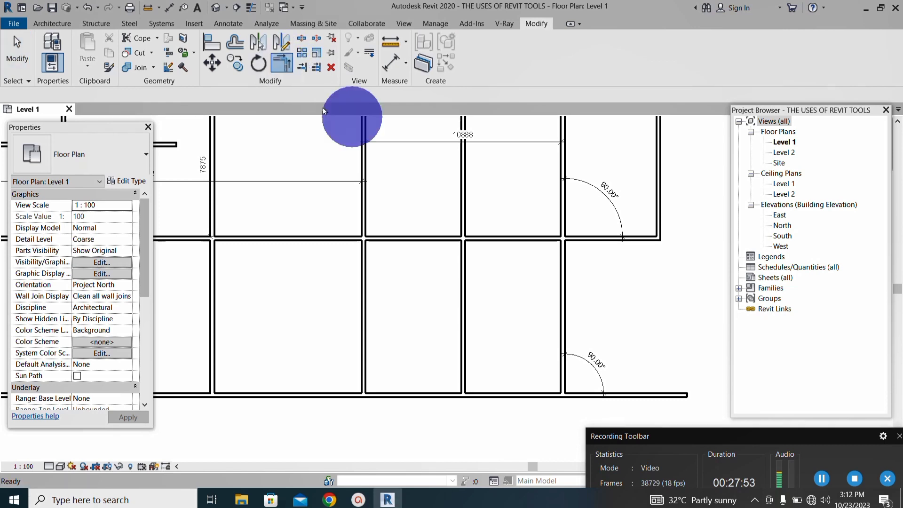
scroll(472, 216, down, 3)
scroll(513, 326, up, 2)
scroll(512, 326, up, 2)
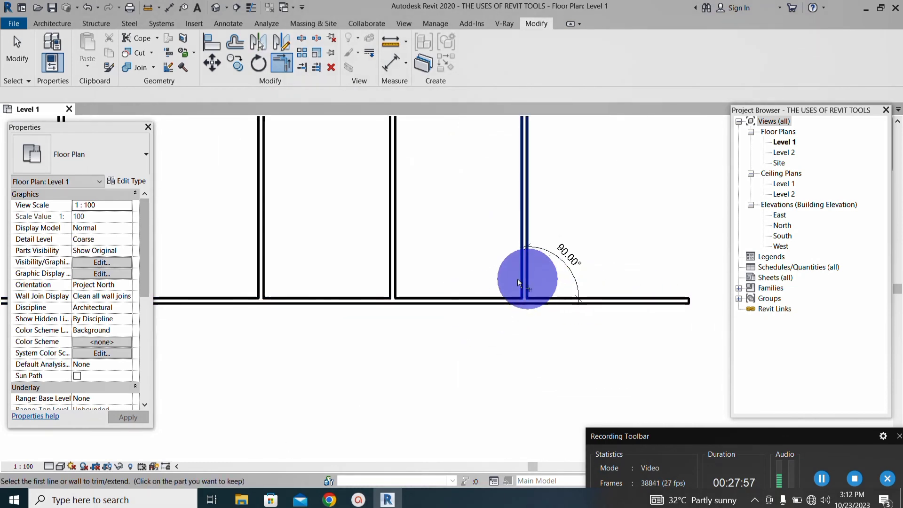
click(444, 298)
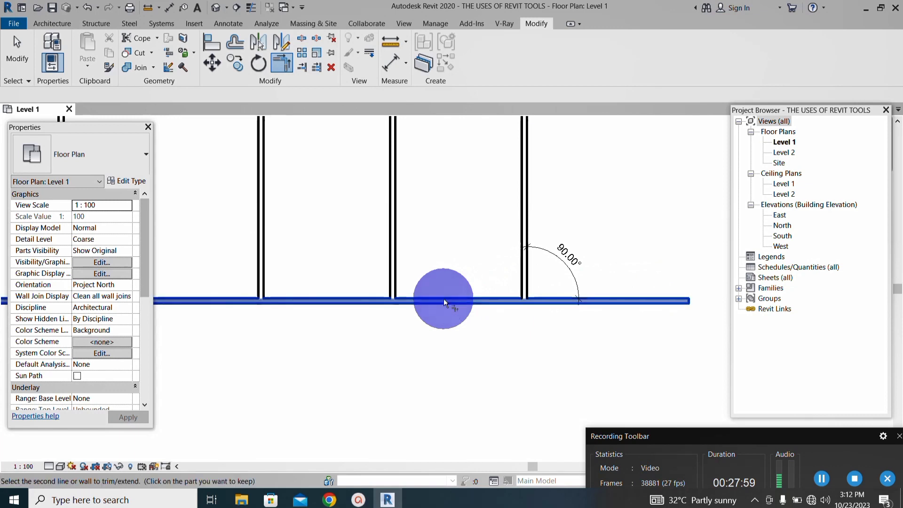
click(521, 215)
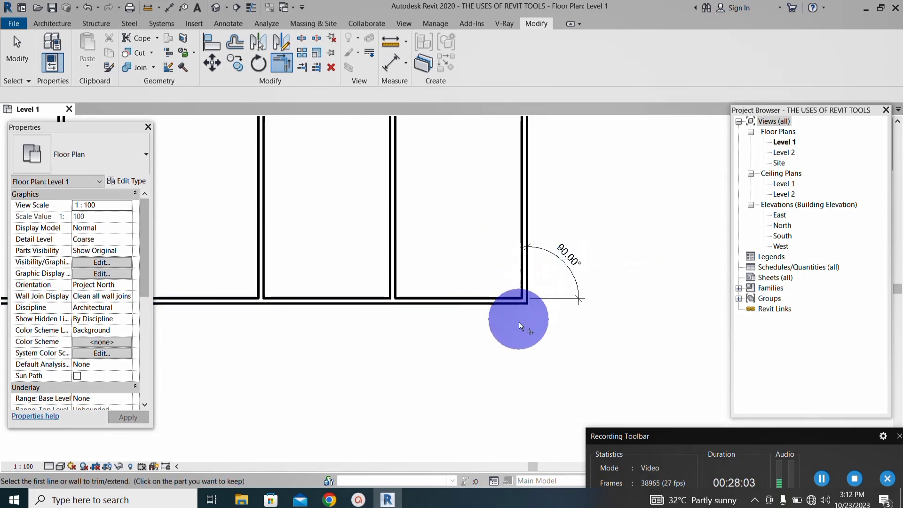
scroll(516, 344, down, 2)
scroll(514, 320, up, 1)
scroll(515, 298, down, 2)
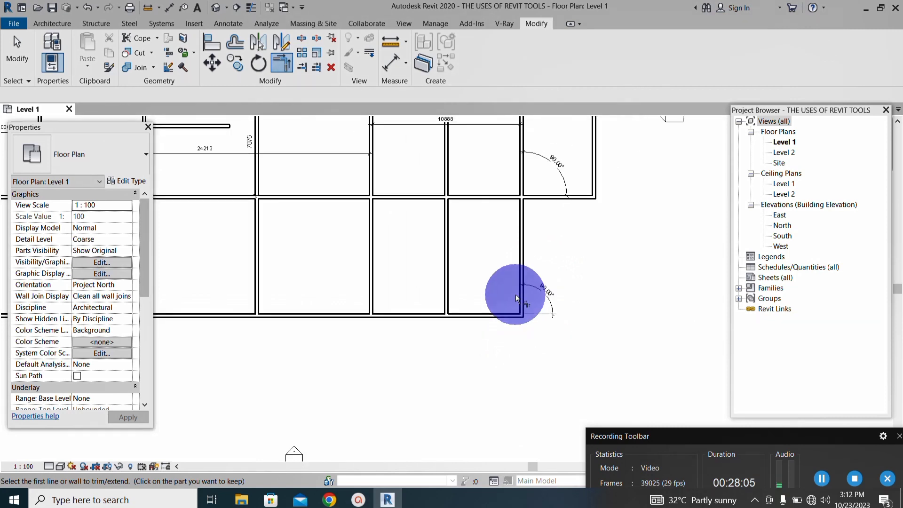
Step: Trim the right exterior wall and the bottom exterior wall to a corner, keeping the bottom wall's part left of the junction
scroll(516, 298, up, 3)
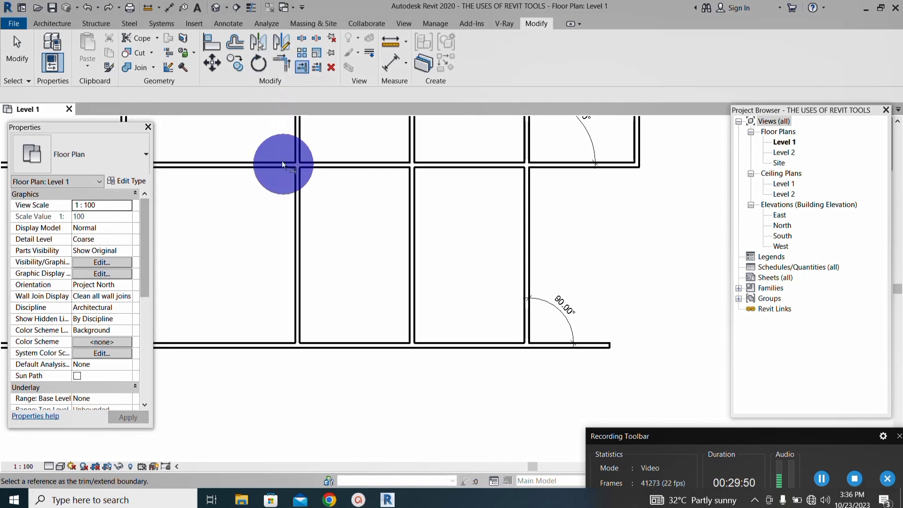
click(21, 56)
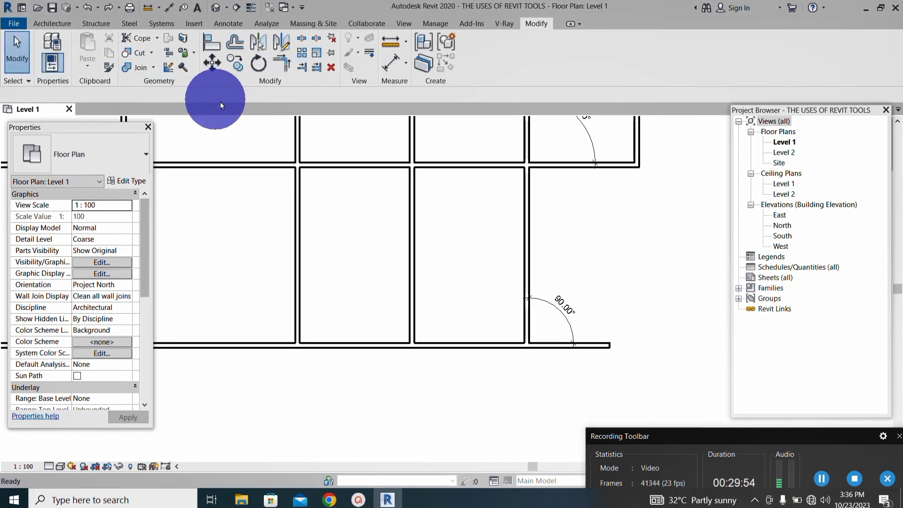
click(281, 65)
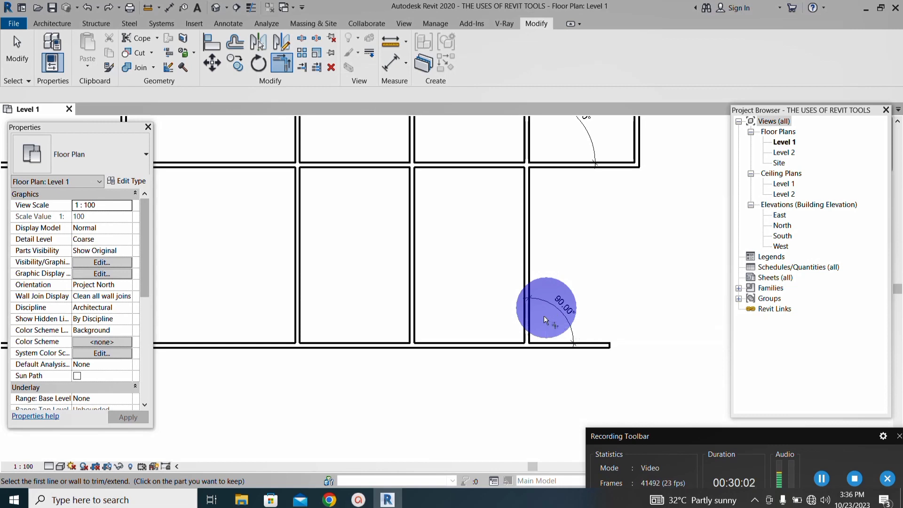
scroll(534, 353, up, 2)
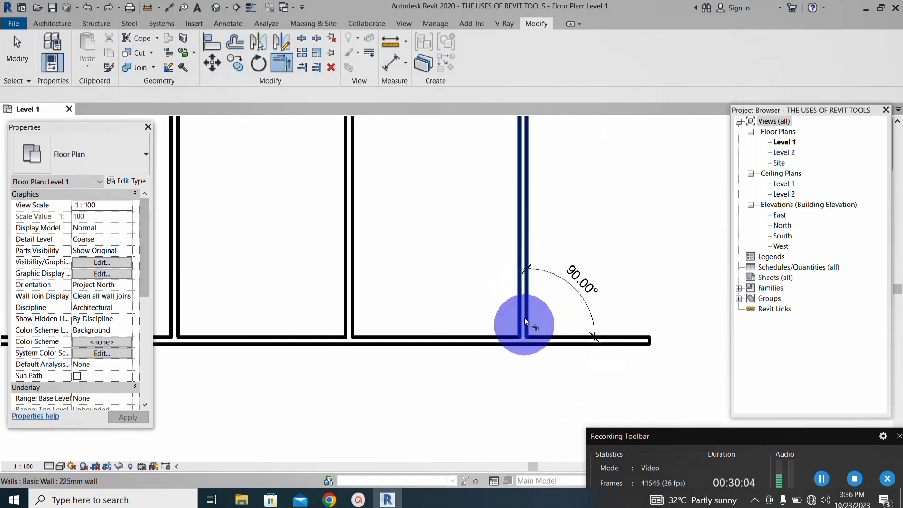
scroll(530, 333, down, 4)
scroll(564, 343, up, 1)
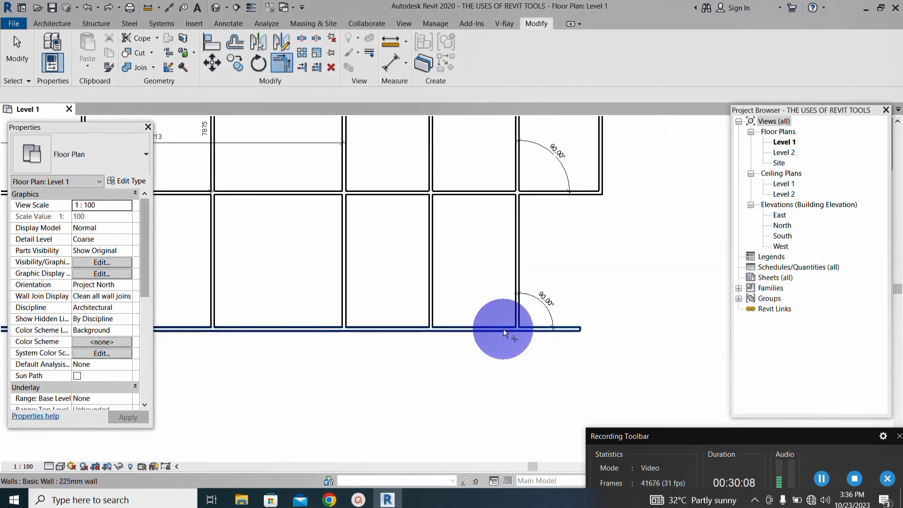
scroll(504, 329, up, 2)
click(530, 304)
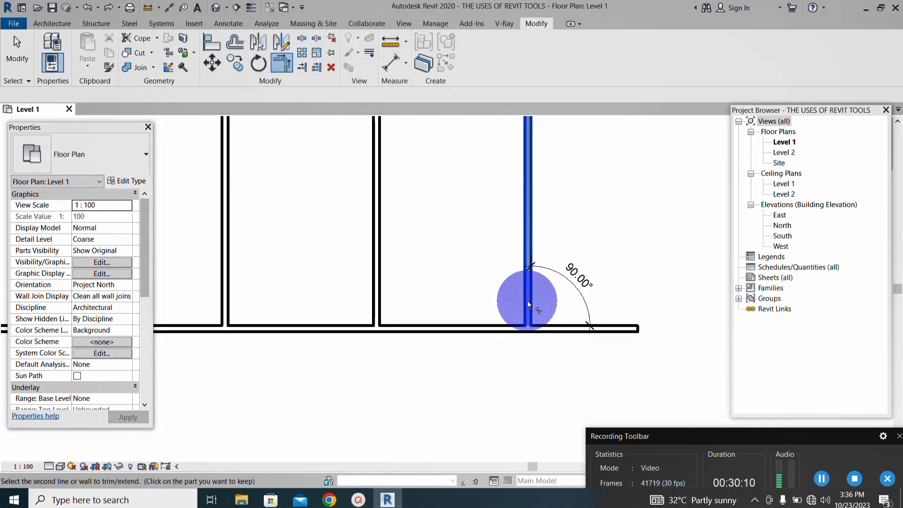
click(494, 329)
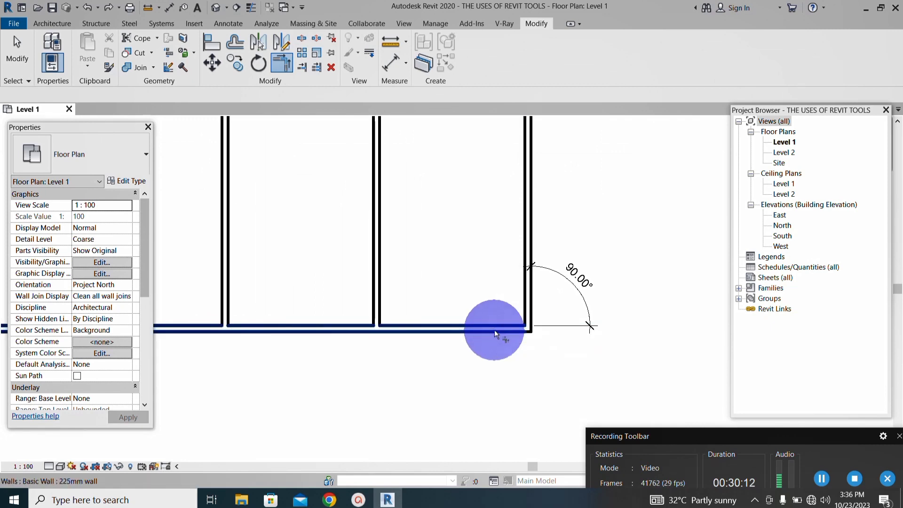
Step: Leave the trim command and stretch the bottom exterior wall's end so it projects beyond the right exterior wall
scroll(495, 330, down, 3)
scroll(381, 323, up, 1)
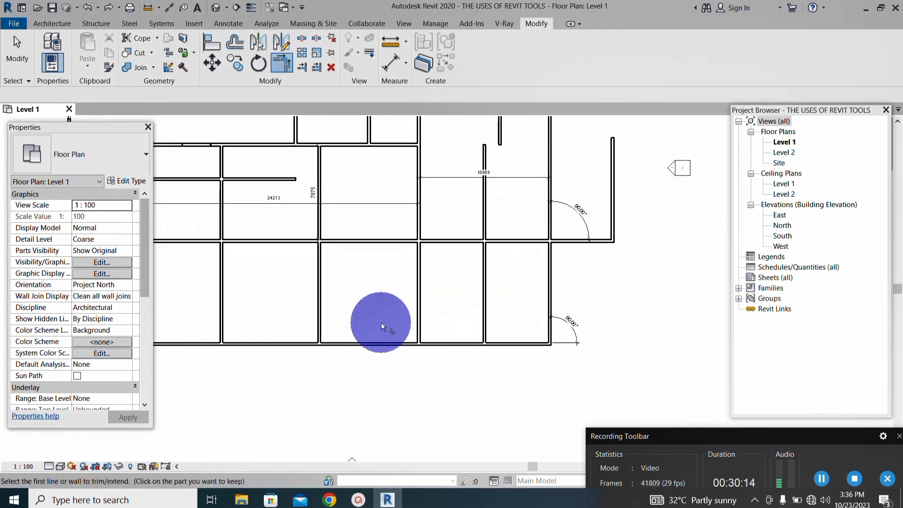
scroll(420, 345, up, 1)
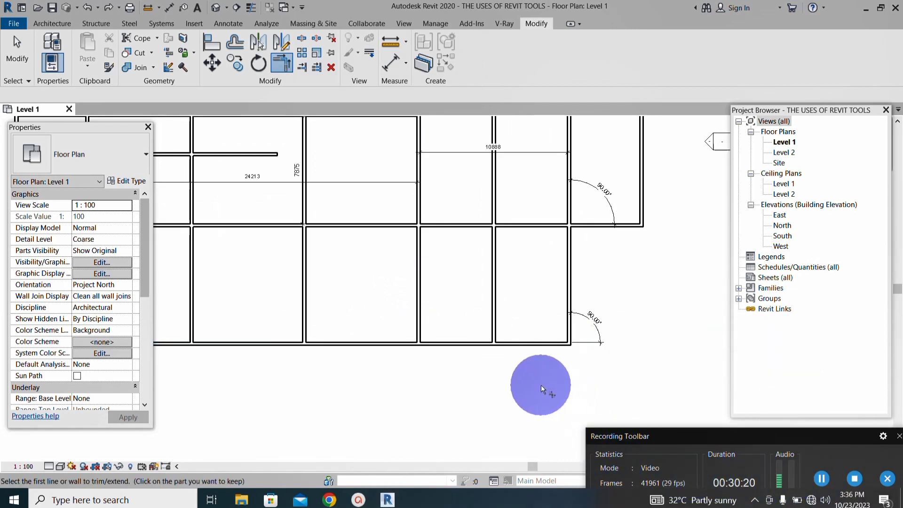
scroll(557, 340, up, 2)
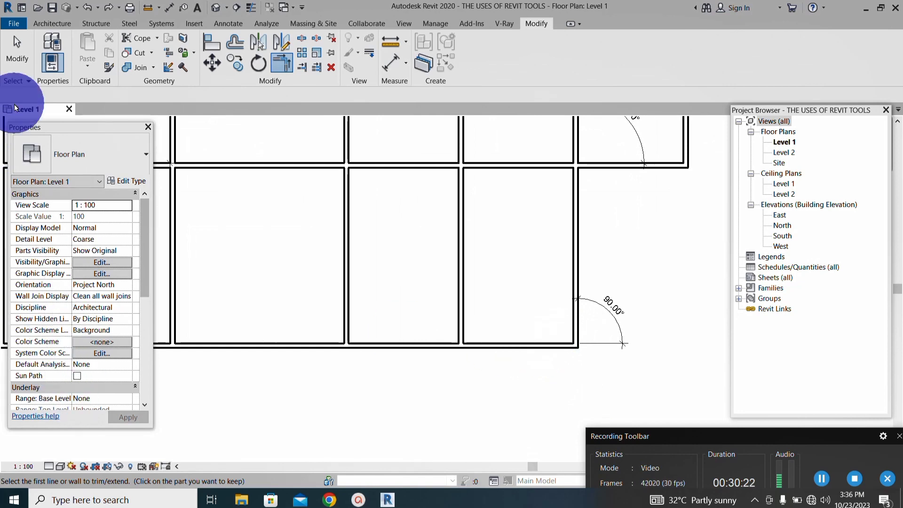
click(15, 70)
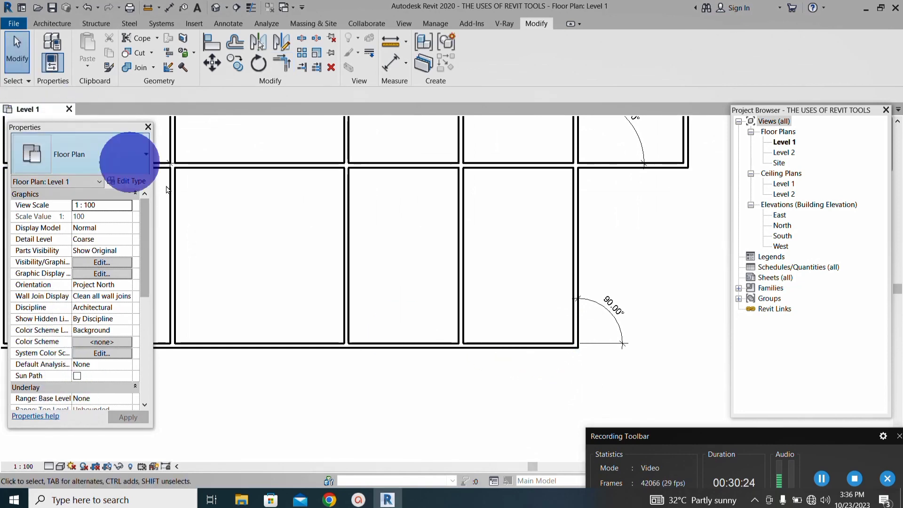
scroll(557, 346, up, 1)
click(551, 346)
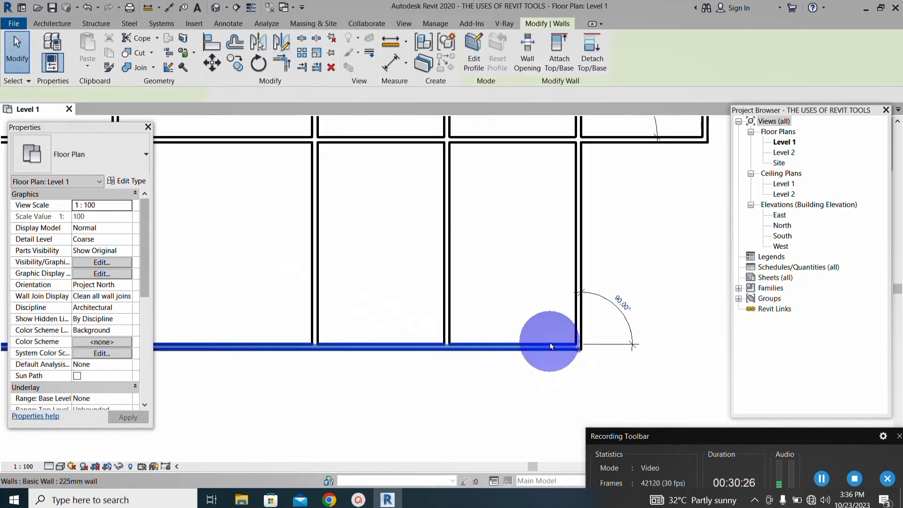
drag(578, 349, 682, 336)
scroll(554, 295, down, 2)
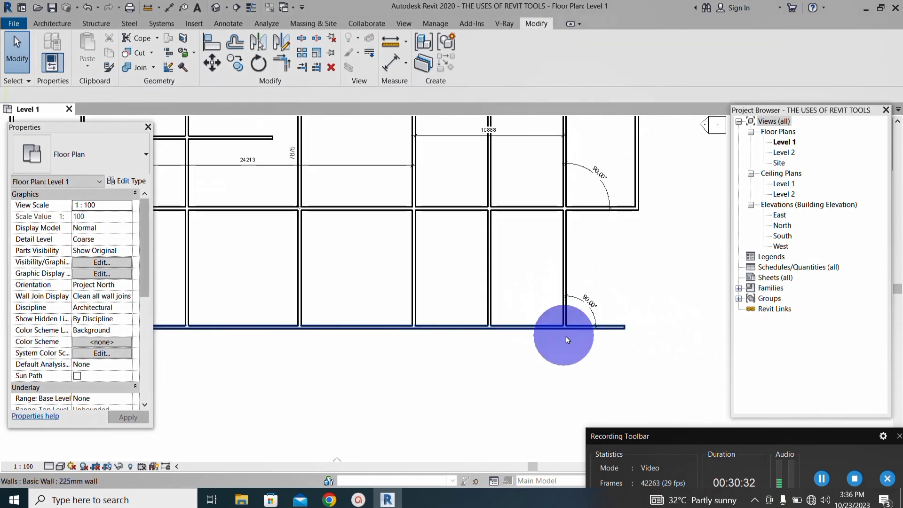
Step: Trim the bottom exterior wall's projecting end with Trim/Extend Single Element, using the right exterior wall as the boundary
scroll(612, 320, up, 2)
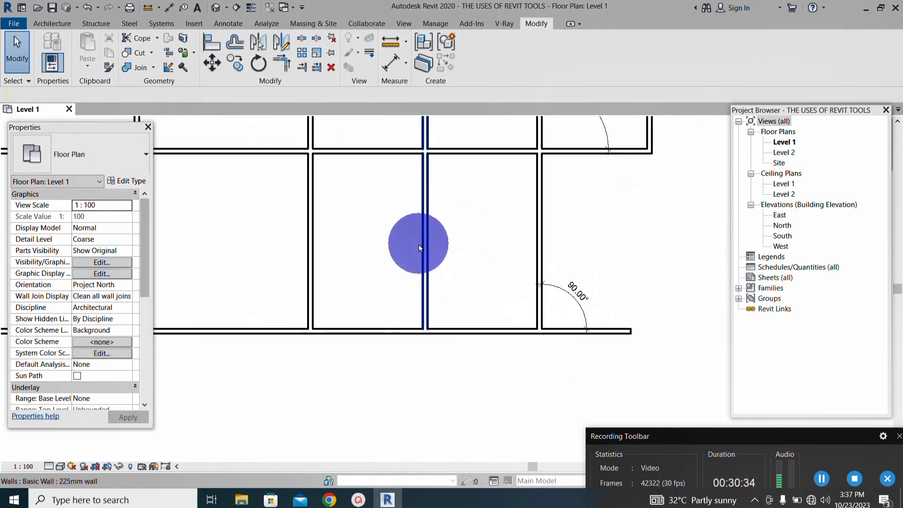
click(303, 74)
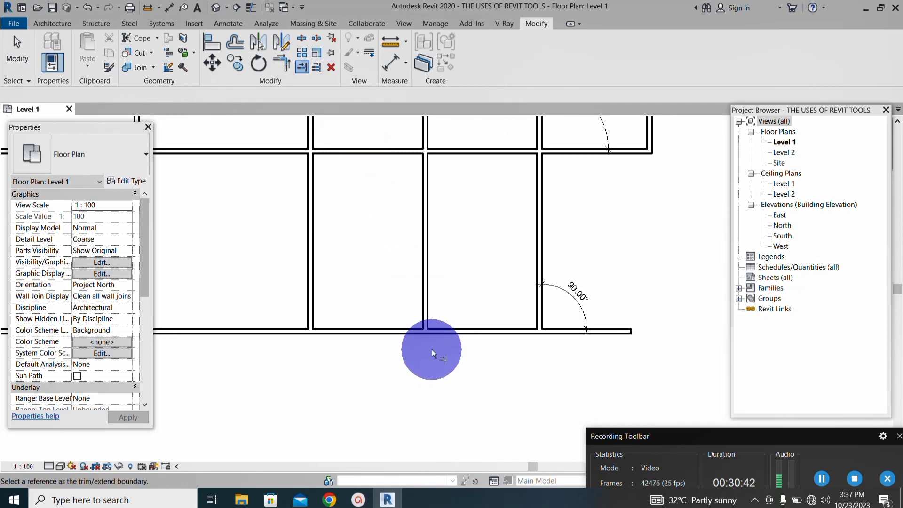
scroll(538, 348, up, 2)
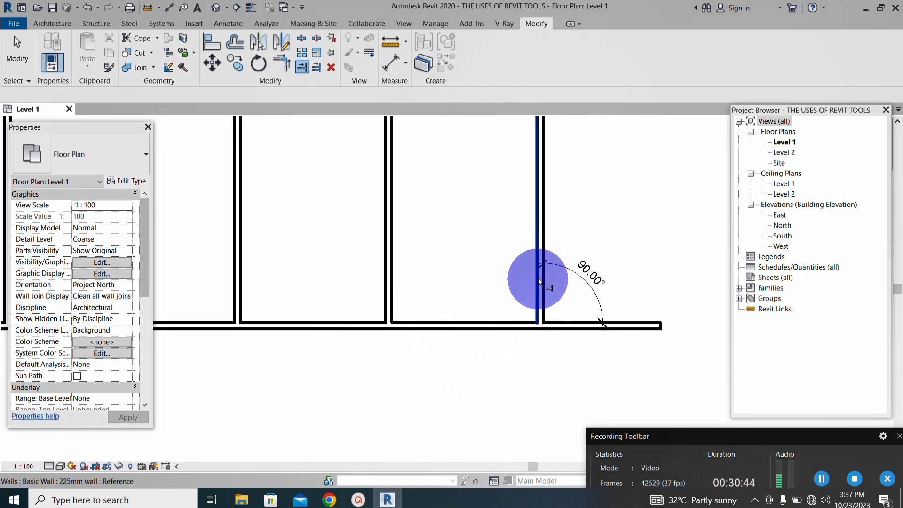
click(537, 273)
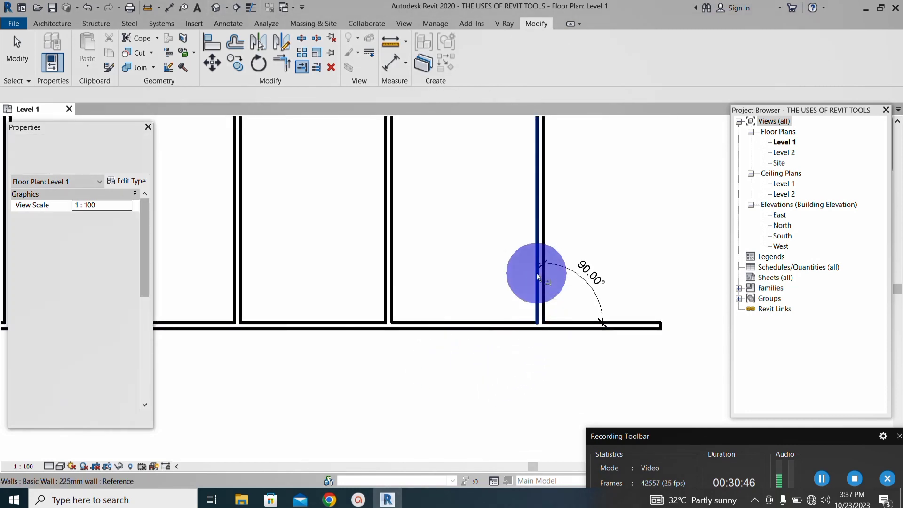
click(491, 321)
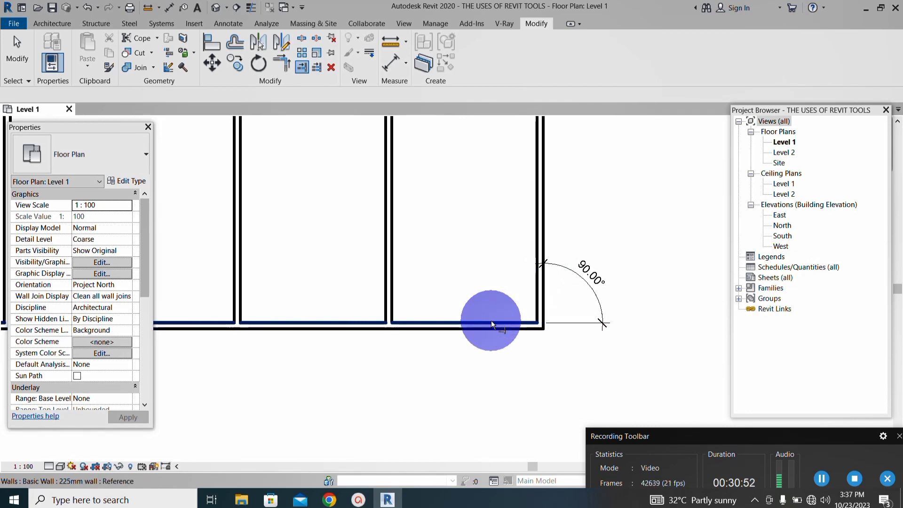
Step: Examine the trimmed bottom corner and the surrounding rooms of the floor plan, and exit the trim command
scroll(490, 320, down, 8)
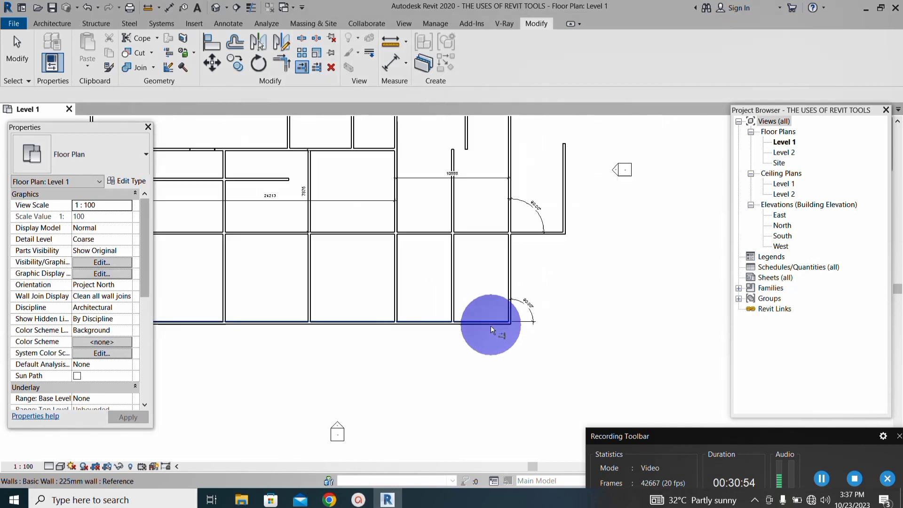
scroll(352, 267, up, 2)
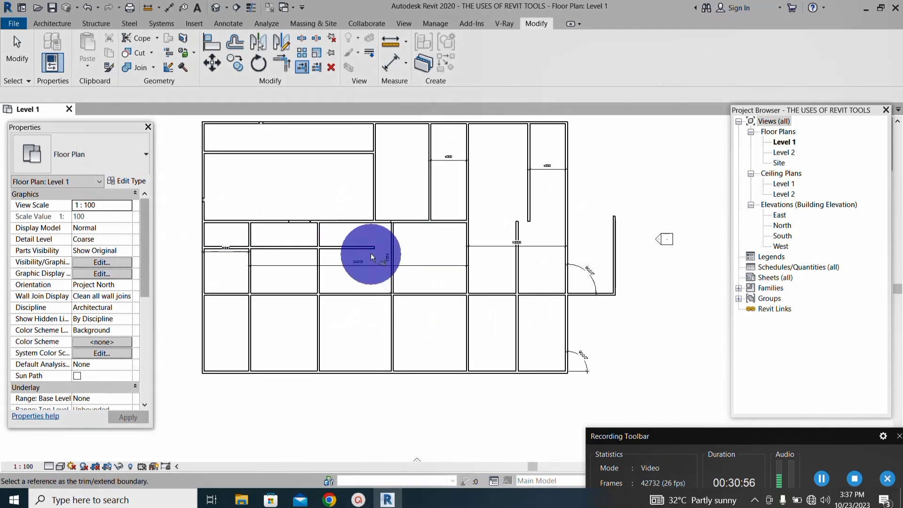
scroll(361, 187, down, 1)
scroll(347, 133, up, 2)
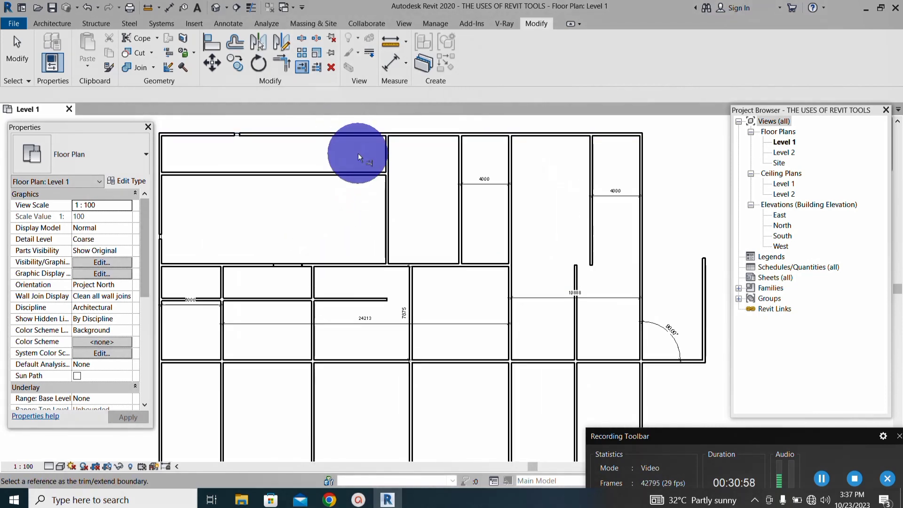
scroll(364, 188, down, 3)
scroll(536, 359, up, 2)
scroll(534, 358, up, 2)
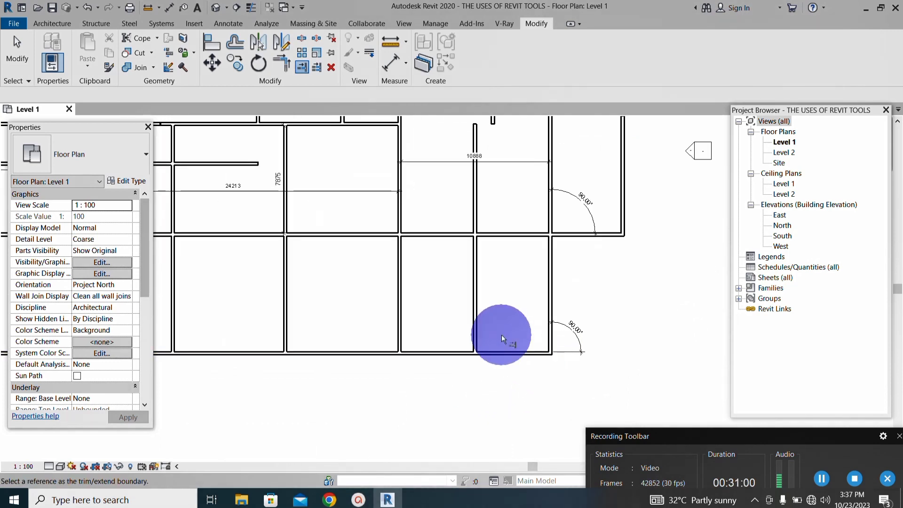
scroll(494, 325, down, 1)
scroll(515, 332, up, 1)
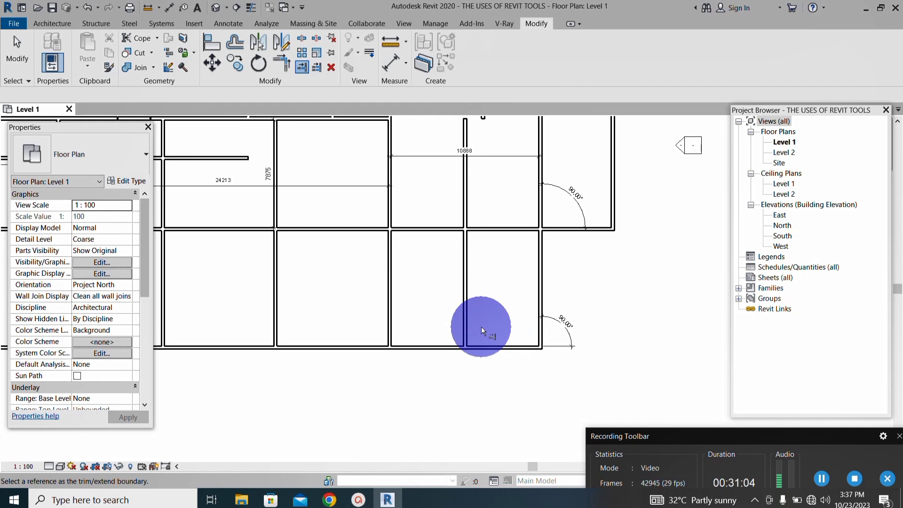
scroll(481, 326, up, 2)
scroll(483, 299, down, 2)
scroll(495, 326, up, 2)
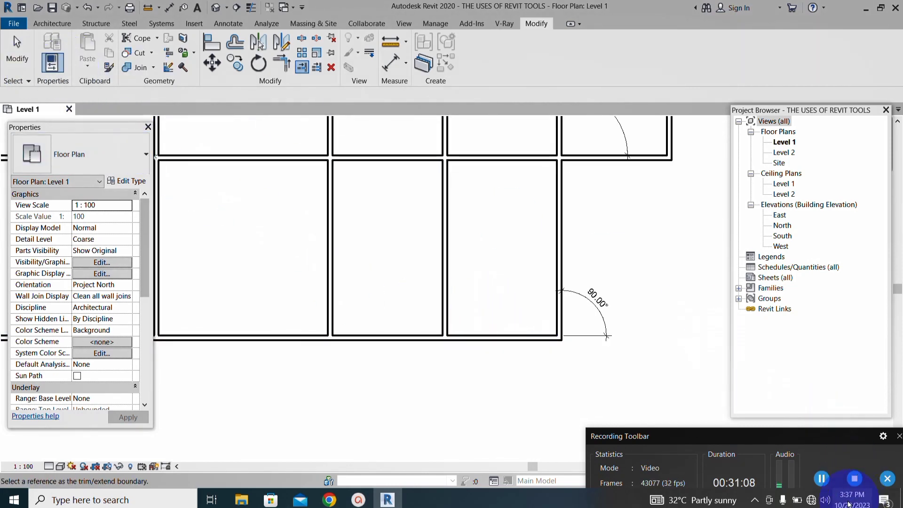
key(Escape)
click(822, 478)
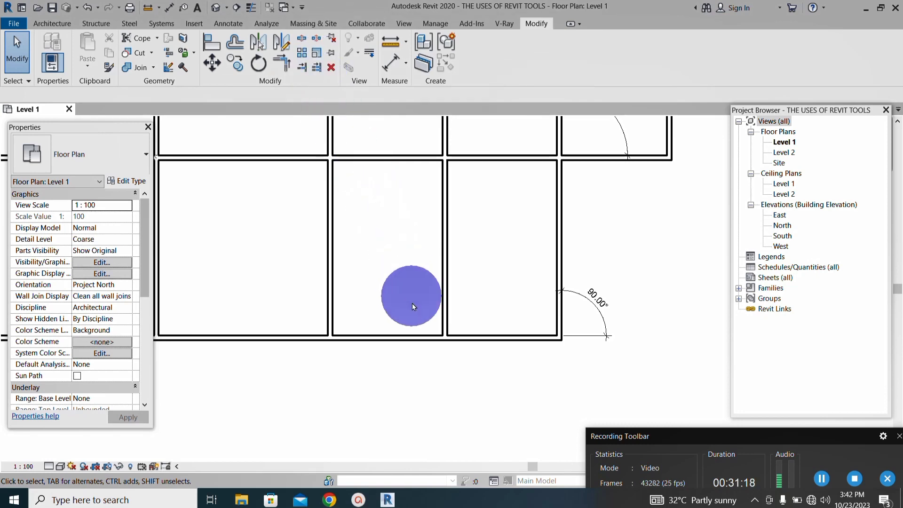
Step: Stretch the bottom exterior wall past the right exterior wall again, to a length of about 44700 mm
scroll(451, 336, up, 2)
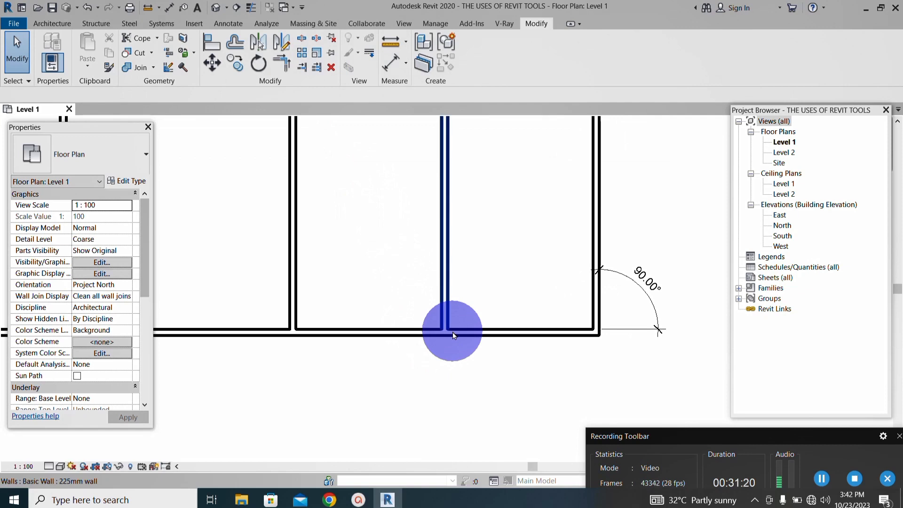
click(452, 333)
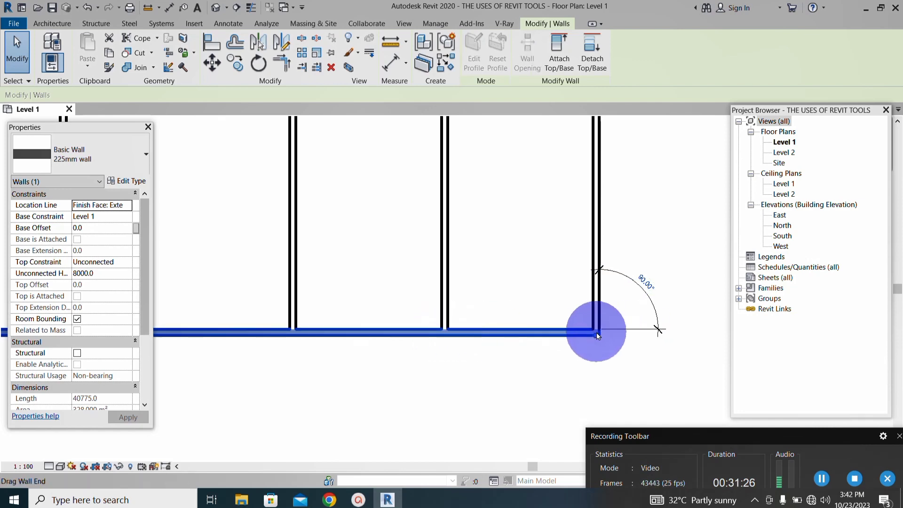
drag(596, 334, 702, 334)
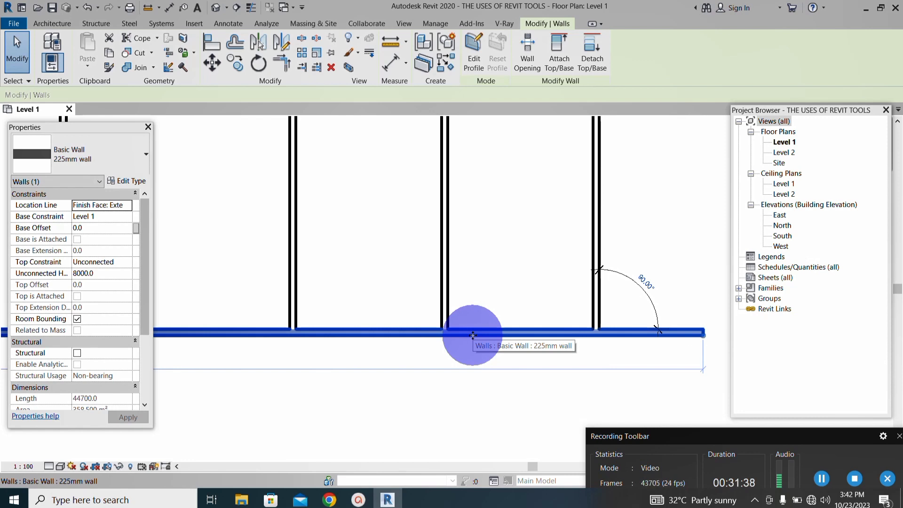
Step: Copy the bottom exterior wall upward three times within the lower row of rooms, the first copy about 2695 mm above it
drag(473, 333, 475, 262)
scroll(472, 289, down, 2)
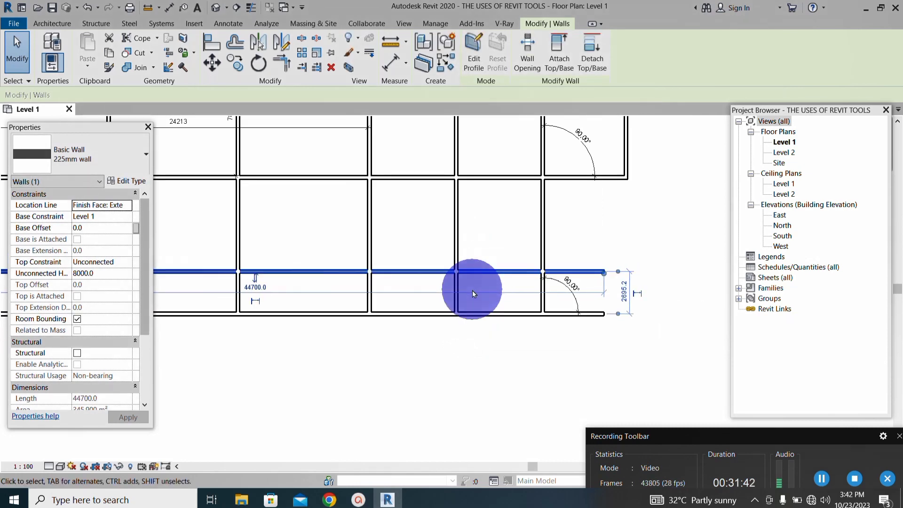
scroll(470, 253, up, 2)
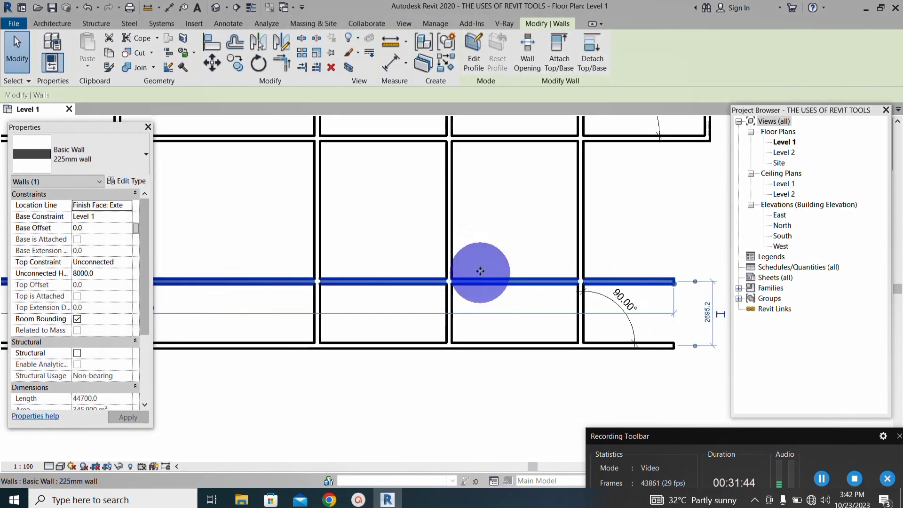
drag(480, 271, 481, 179)
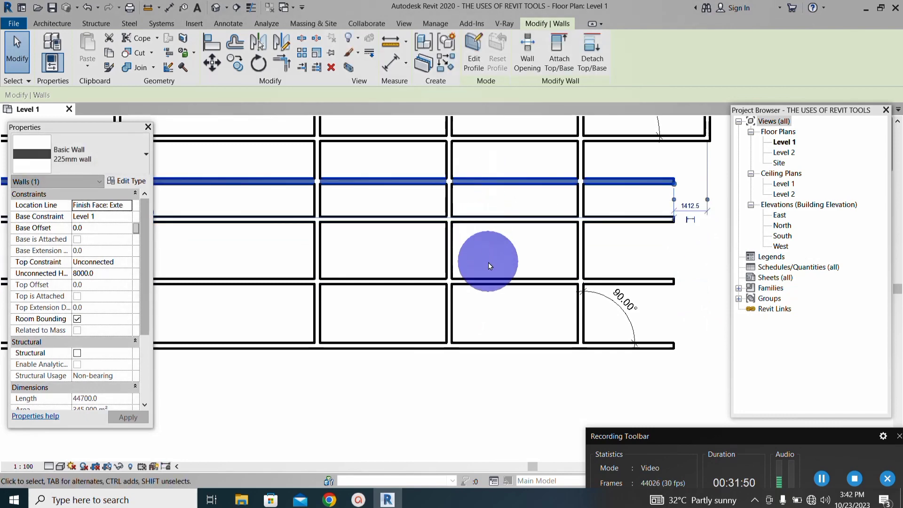
scroll(488, 262, down, 3)
scroll(560, 226, up, 3)
scroll(607, 303, up, 2)
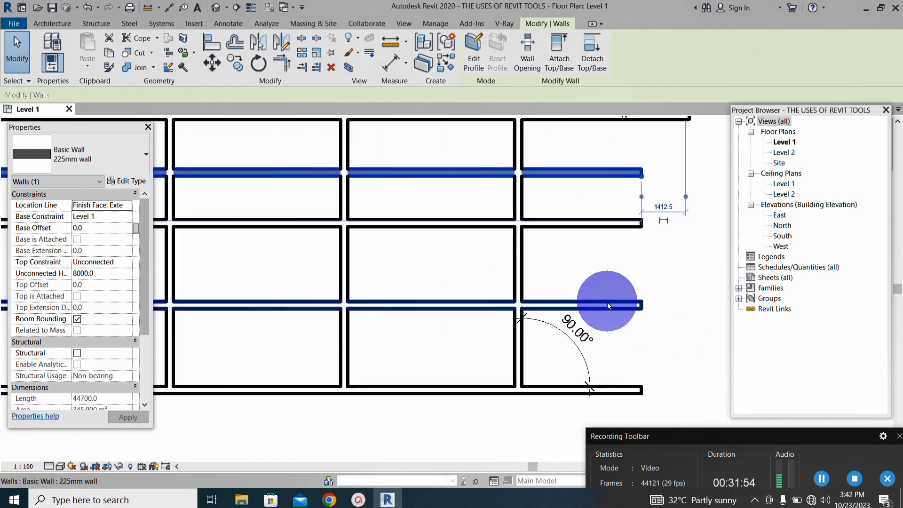
Step: Shorten the lowest copied wall to about 35225 mm, ending it at the partition next to the right exterior wall
click(607, 305)
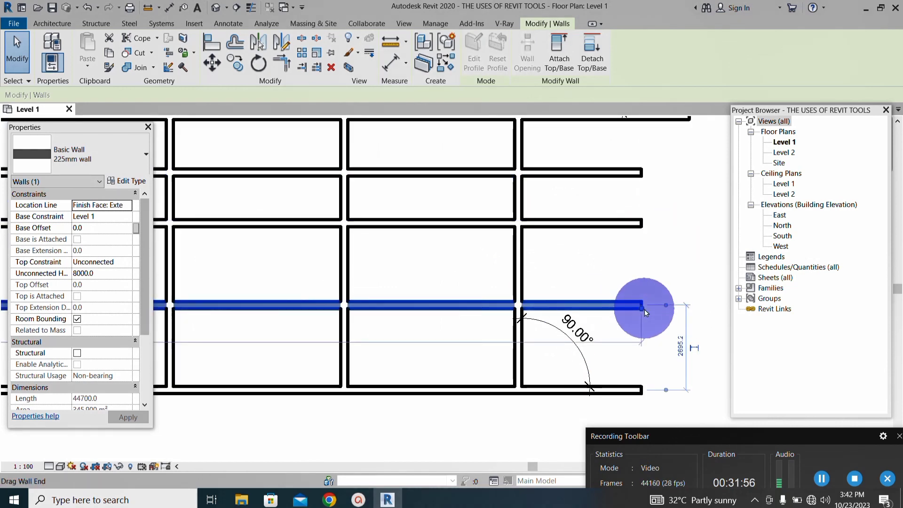
drag(642, 308, 347, 303)
scroll(471, 312, down, 2)
scroll(412, 298, up, 2)
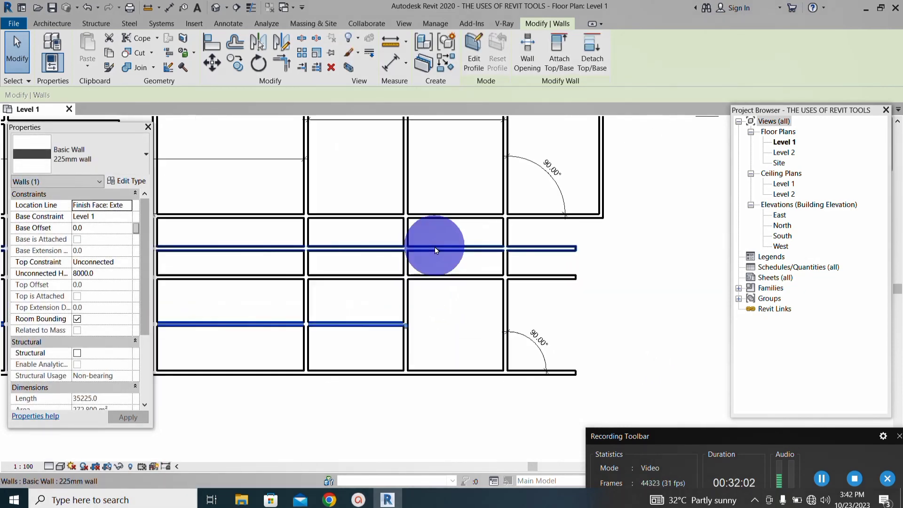
scroll(459, 257, down, 2)
scroll(459, 256, up, 3)
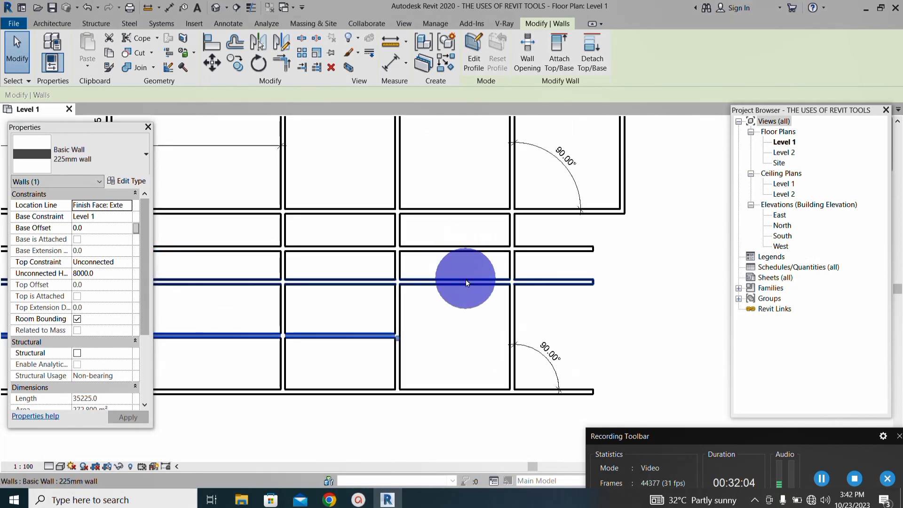
scroll(465, 279, down, 2)
scroll(467, 294, down, 1)
scroll(312, 296, up, 2)
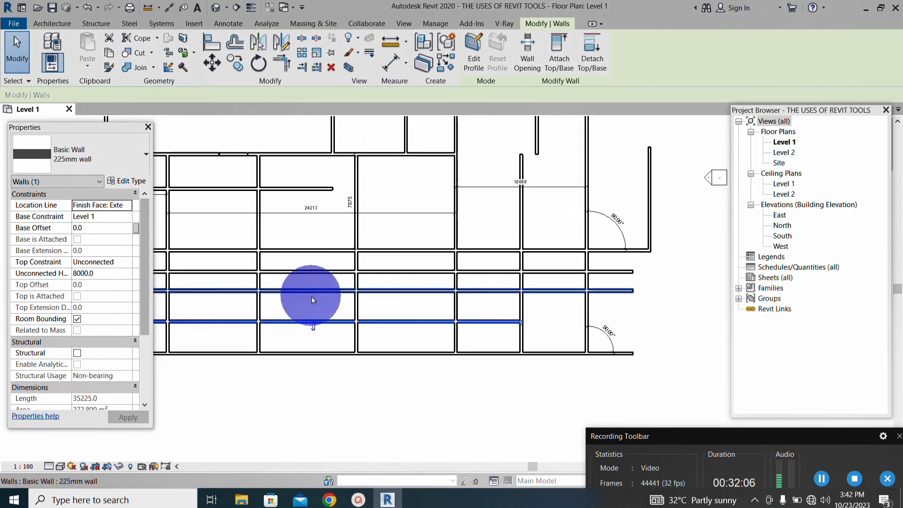
Step: Copy the shortened wall once a short distance above and once just below itself, and clear the selection
scroll(312, 296, up, 2)
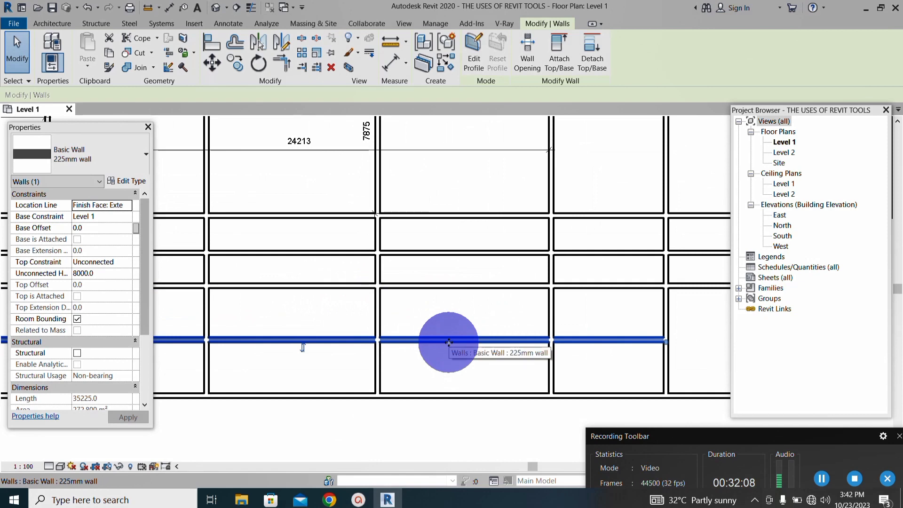
drag(449, 343, 454, 318)
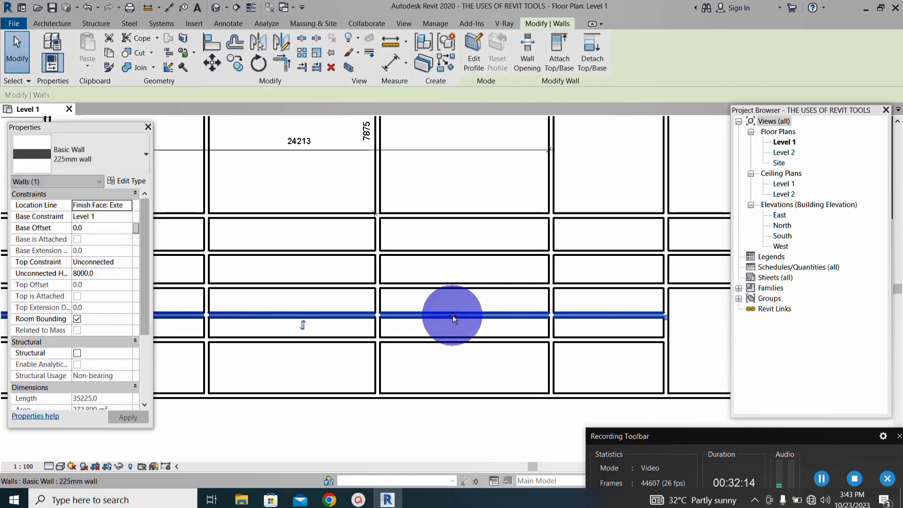
scroll(458, 345, up, 3)
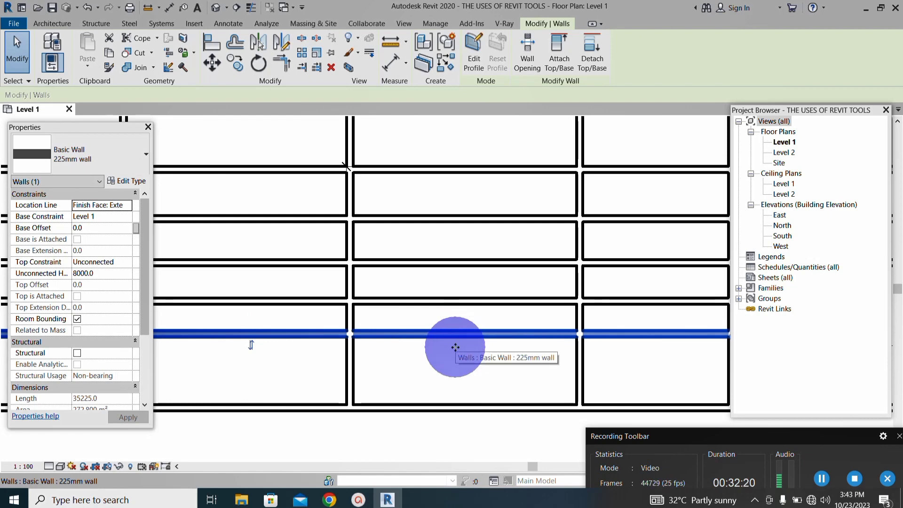
ctrl+drag(456, 347, 455, 353)
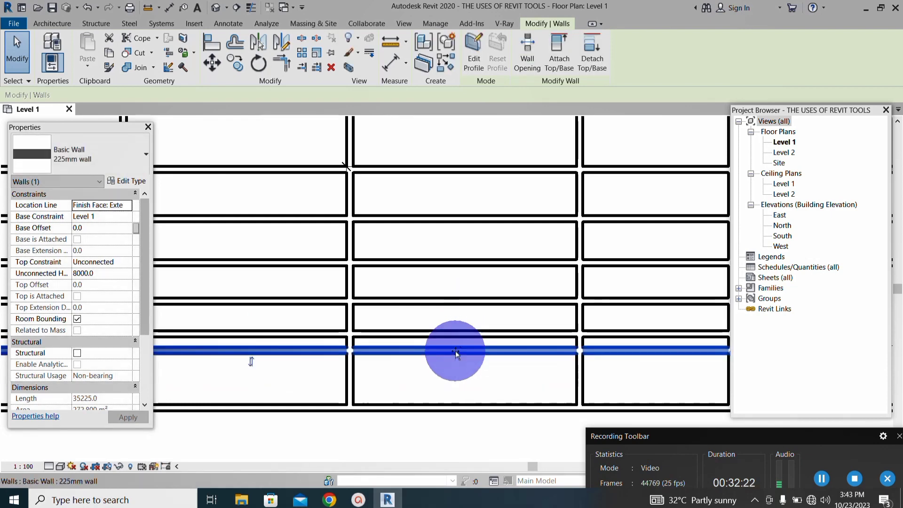
scroll(427, 325, down, 2)
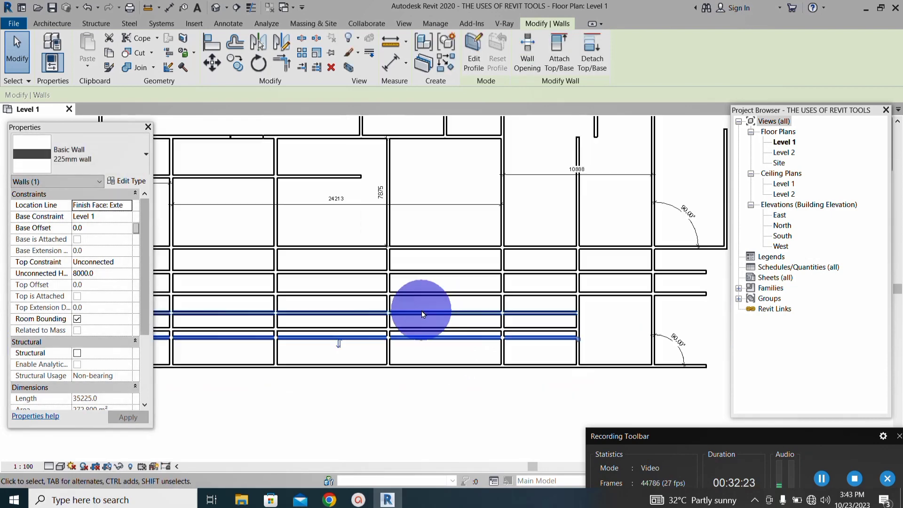
click(602, 333)
scroll(555, 334, up, 2)
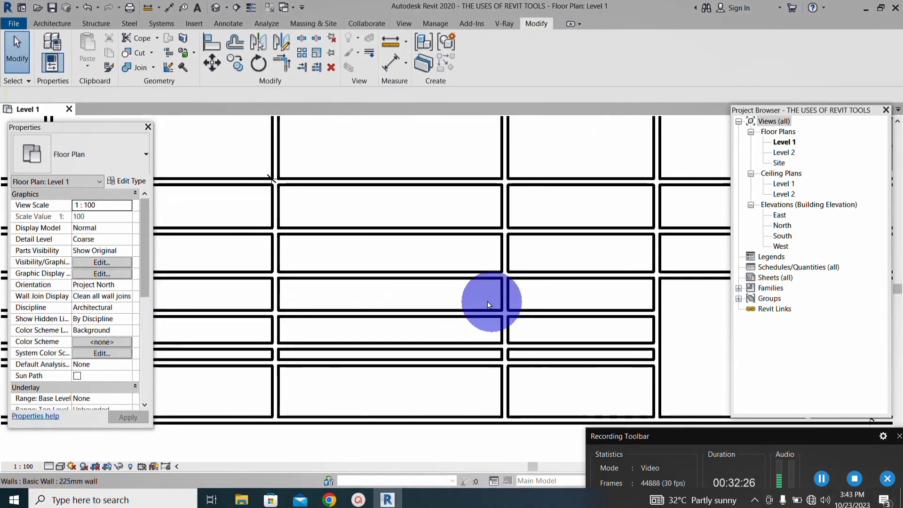
Step: Copy the lowest shortened horizontal wall a short distance down toward the bottom exterior wall, and clear the selection
scroll(488, 350, down, 2)
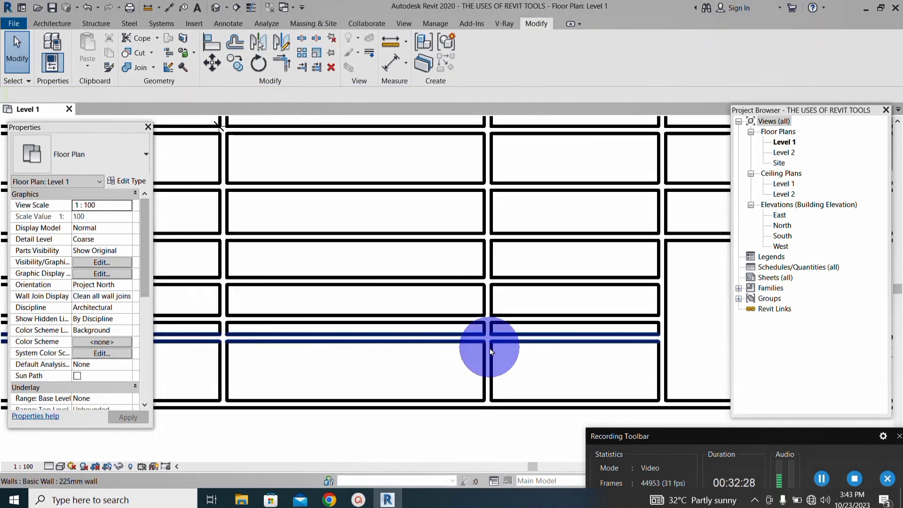
scroll(397, 334, up, 3)
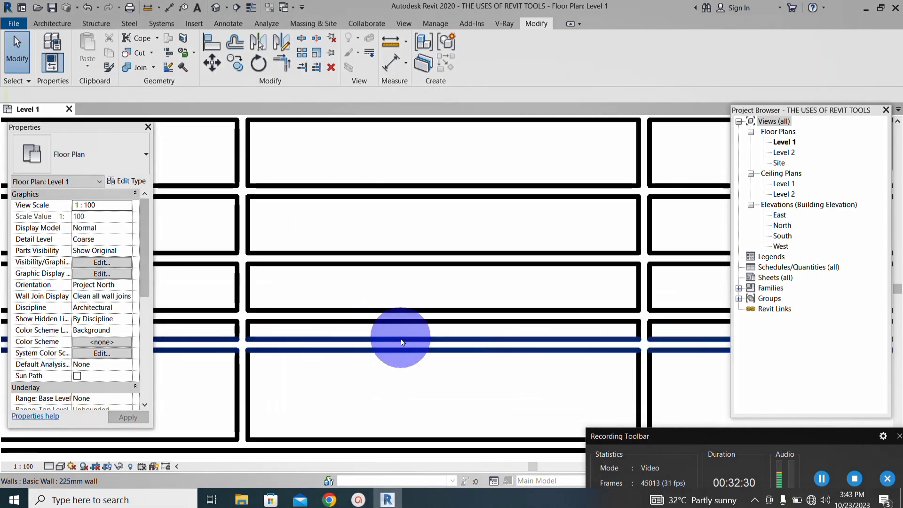
click(408, 348)
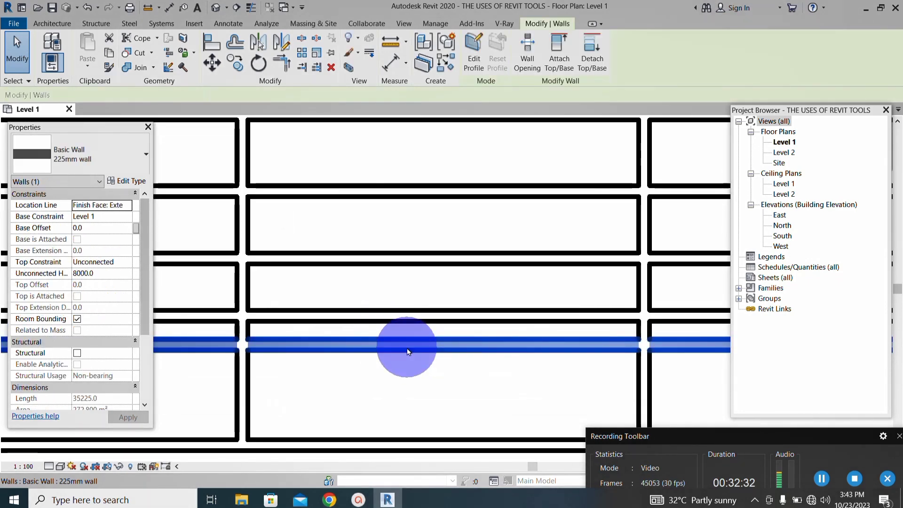
scroll(426, 326, down, 2)
scroll(425, 334, up, 2)
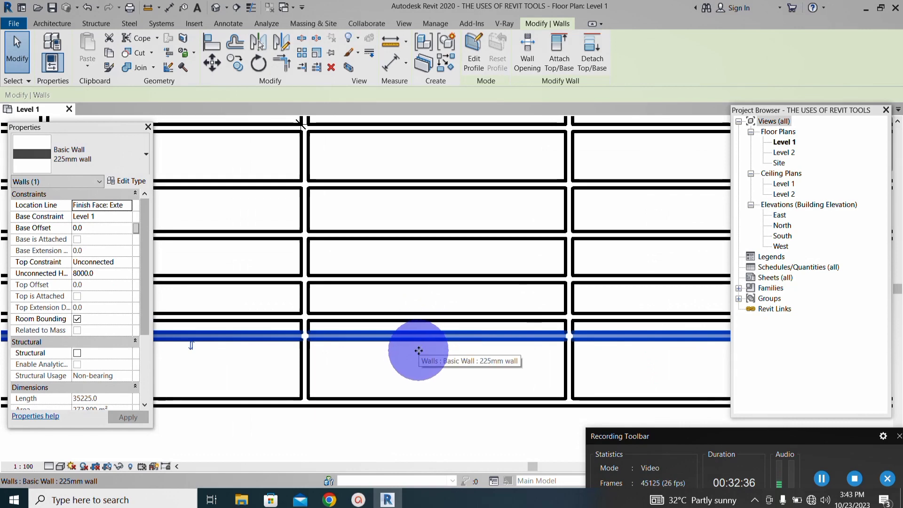
drag(418, 355, 418, 357)
scroll(410, 324, down, 2)
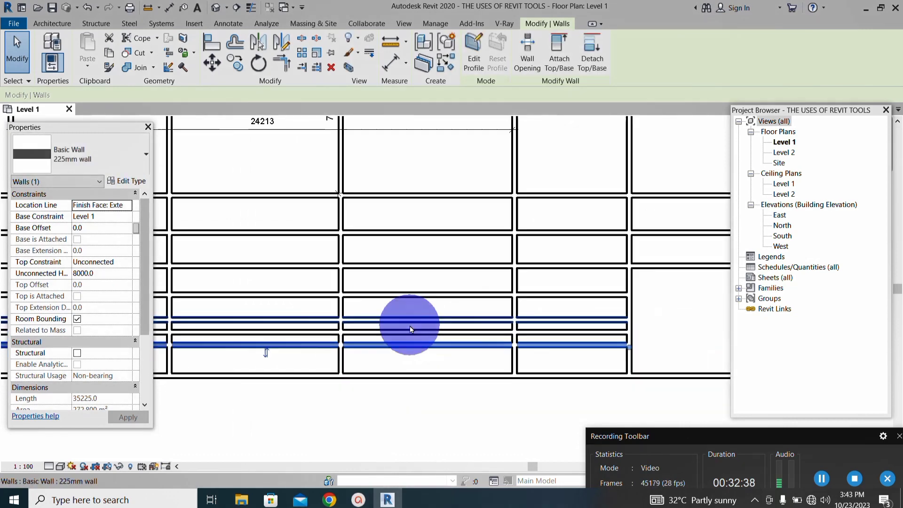
scroll(544, 336, up, 1)
scroll(607, 333, up, 2)
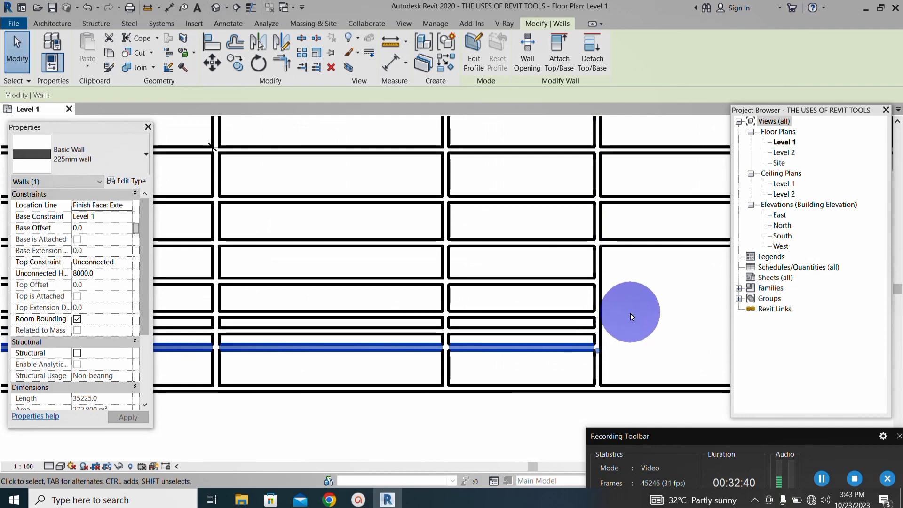
click(630, 312)
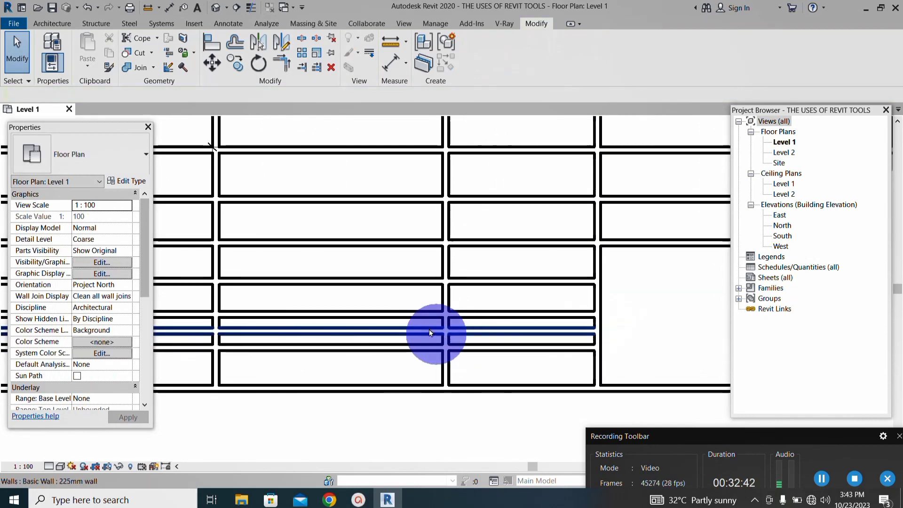
Step: Delete the middle of the three closely spaced shortened walls above the bottom exterior wall
scroll(423, 333, up, 1)
click(423, 333)
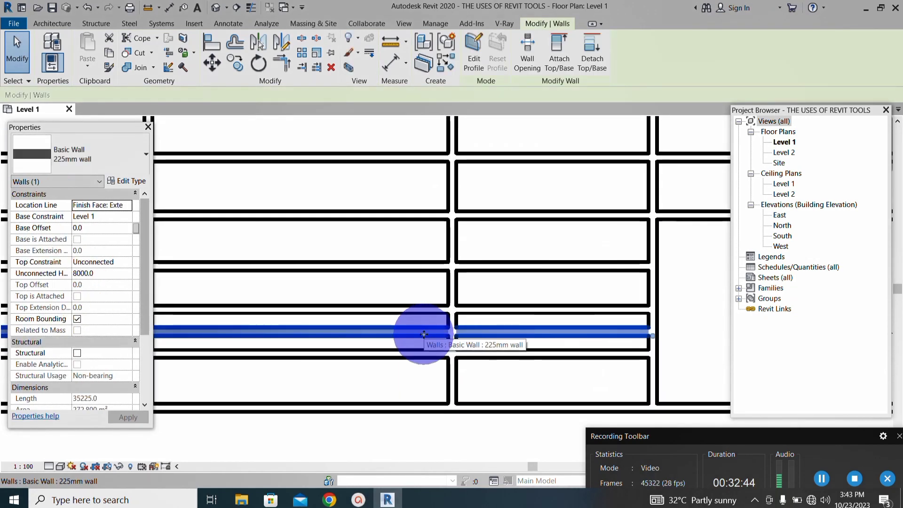
key(Escape)
Step: Shorten the second wall above the bottom exterior wall to 29662.5 mm, ending it at the next partition inward
scroll(433, 298, down, 2)
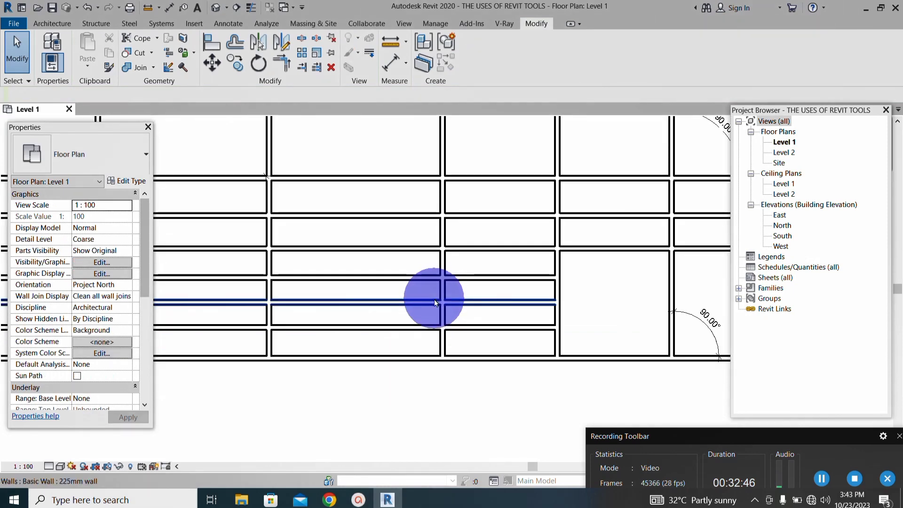
scroll(478, 276, up, 1)
scroll(477, 276, down, 3)
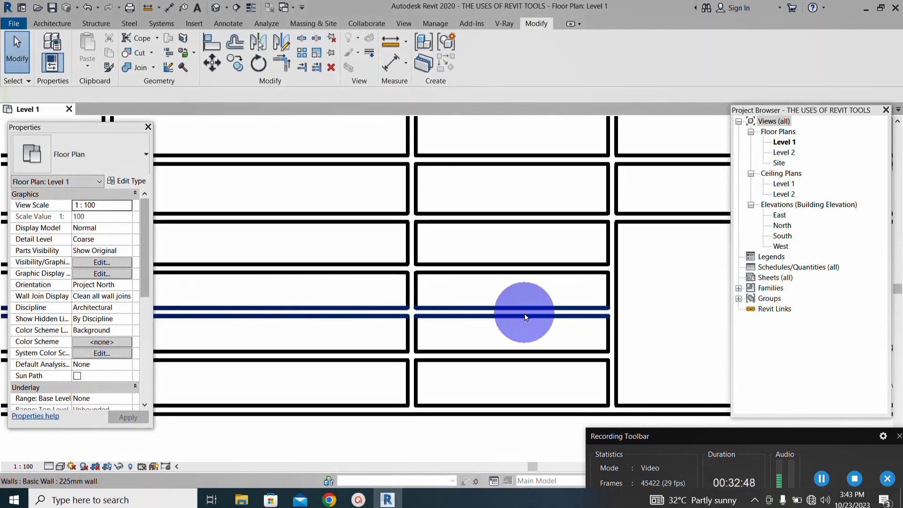
scroll(520, 310, up, 2)
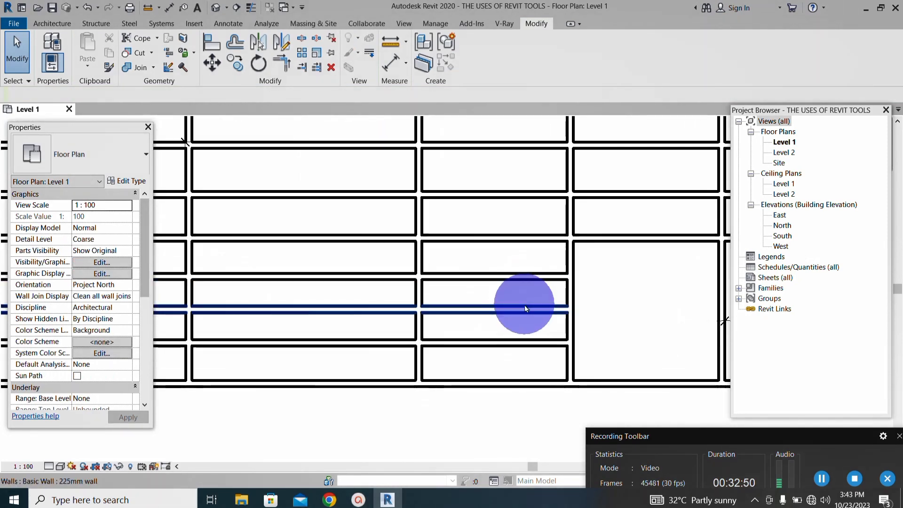
double_click(524, 307)
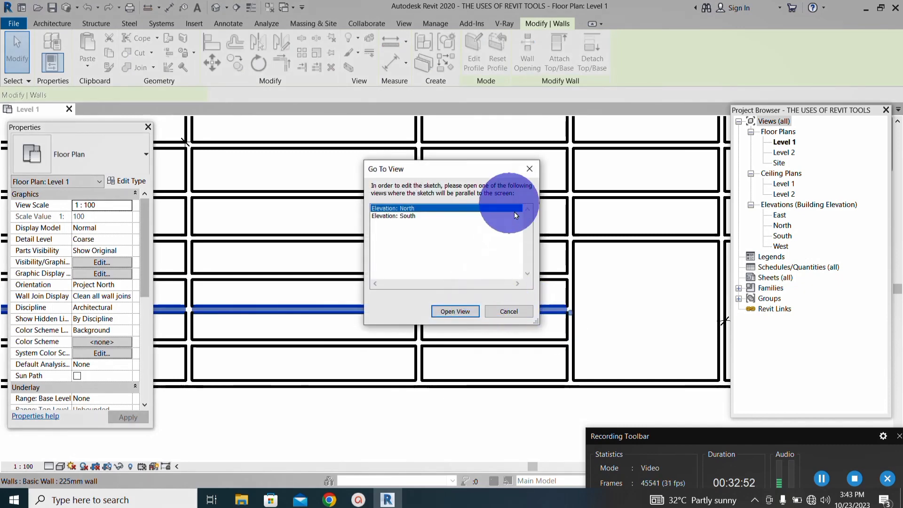
click(514, 310)
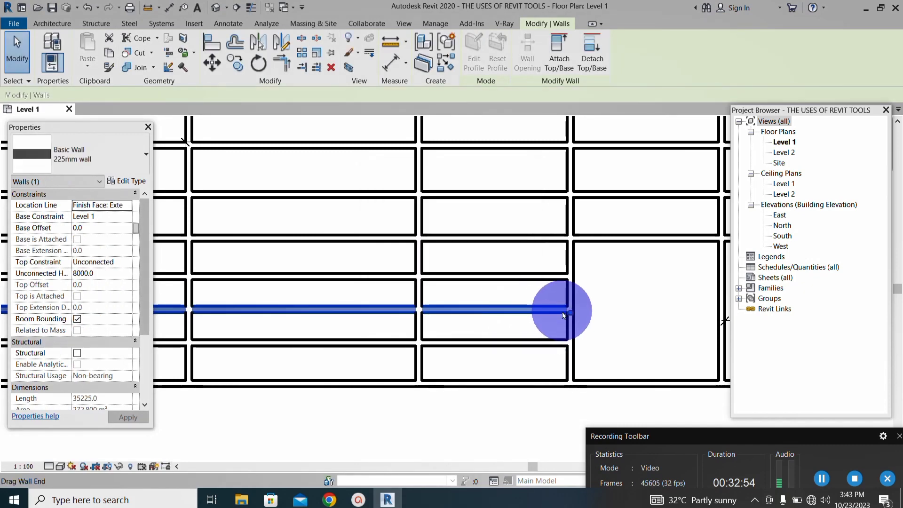
drag(570, 309, 423, 302)
scroll(517, 309, down, 2)
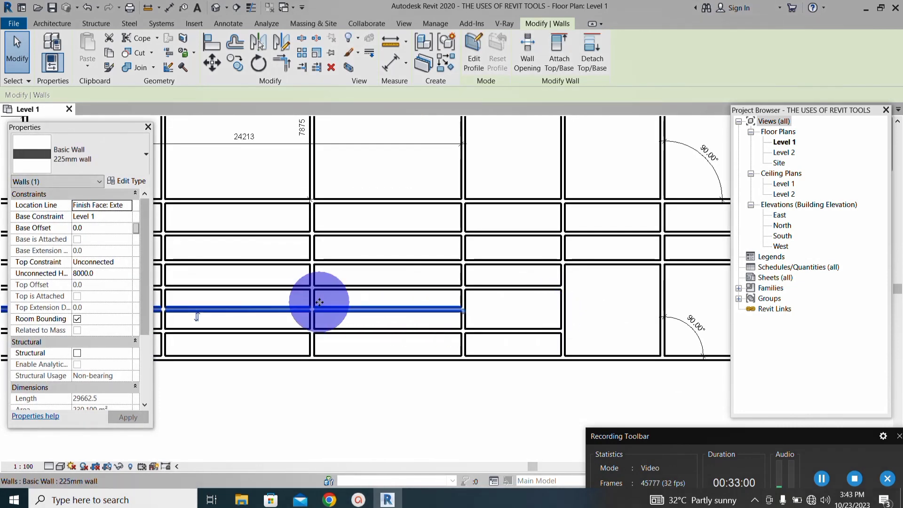
scroll(330, 297, up, 2)
scroll(455, 301, down, 2)
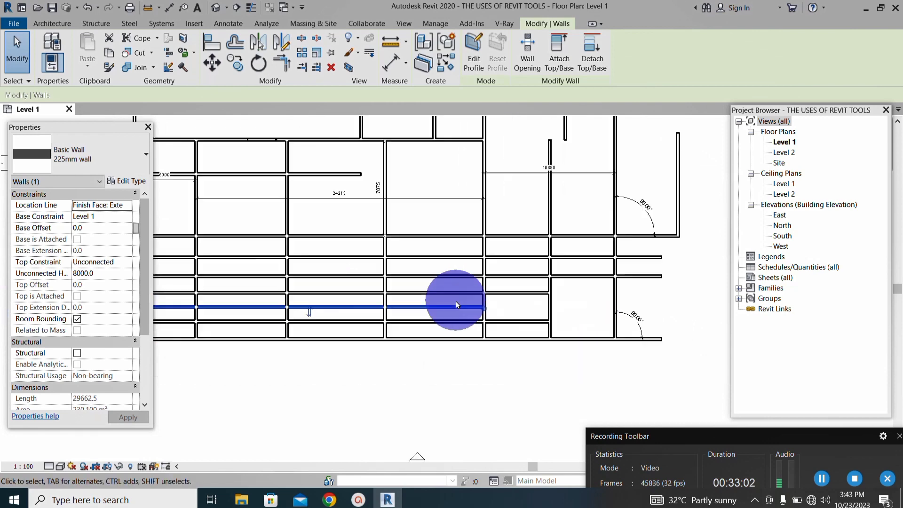
scroll(546, 292, up, 1)
scroll(499, 292, down, 2)
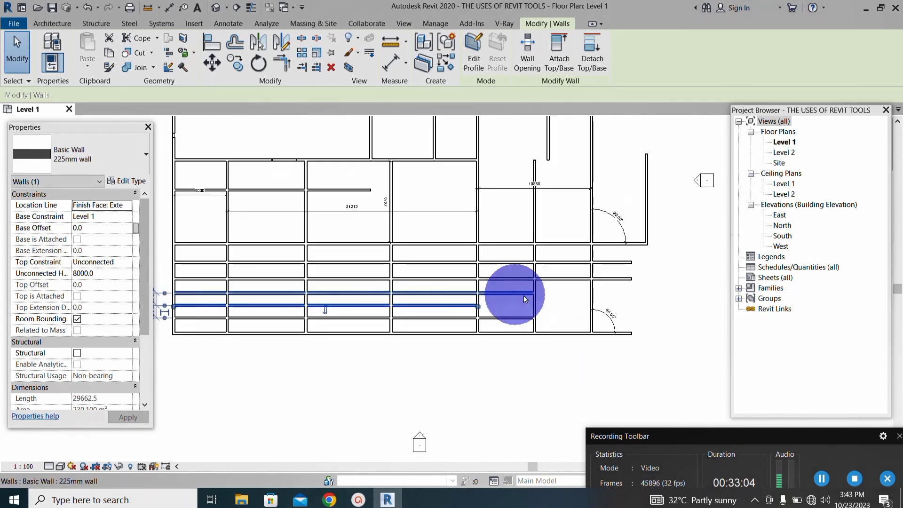
scroll(546, 289, up, 4)
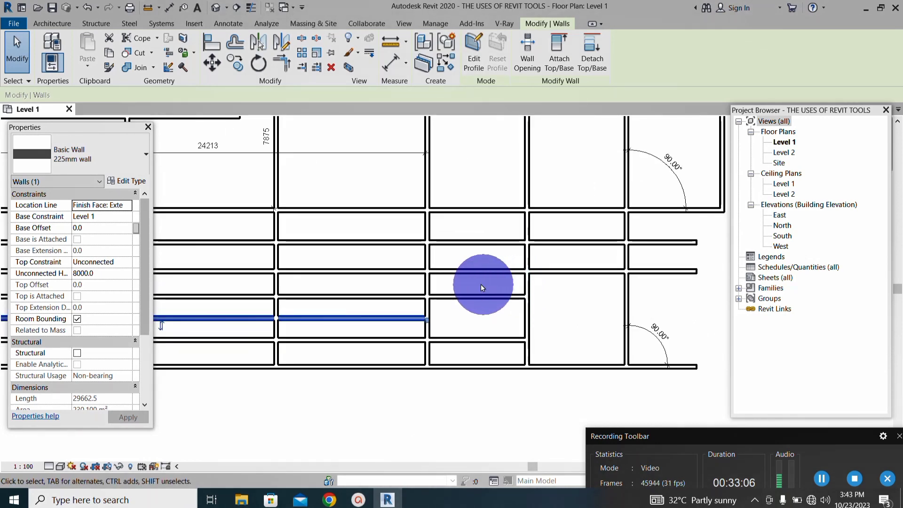
scroll(421, 272, down, 3)
scroll(421, 272, up, 2)
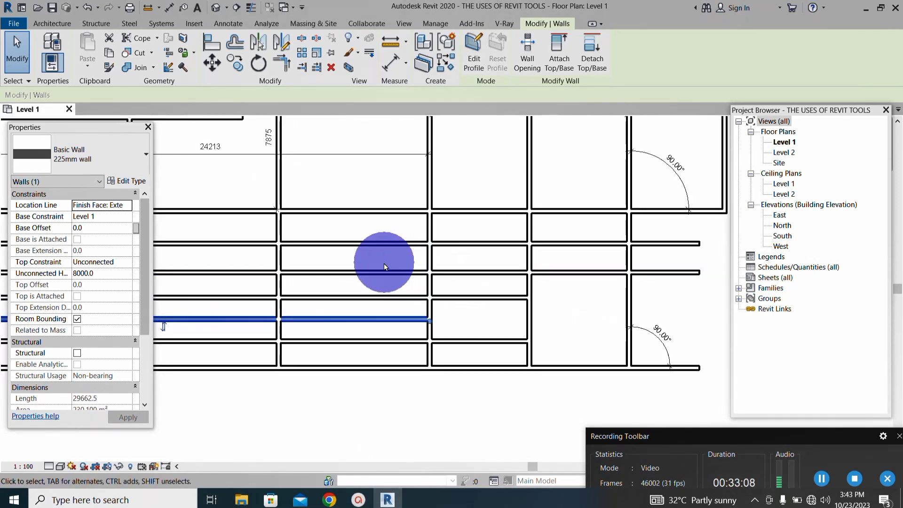
scroll(357, 254, down, 2)
scroll(383, 272, up, 2)
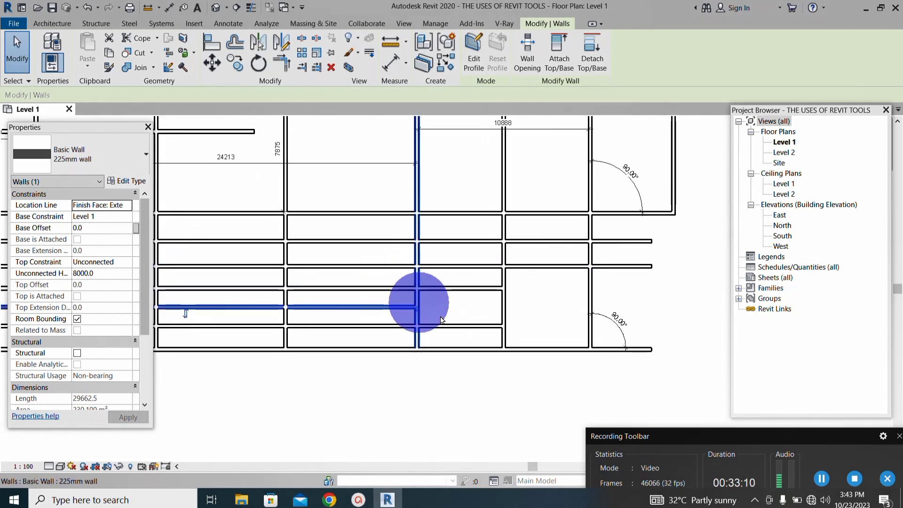
scroll(630, 340, up, 1)
scroll(633, 341, up, 1)
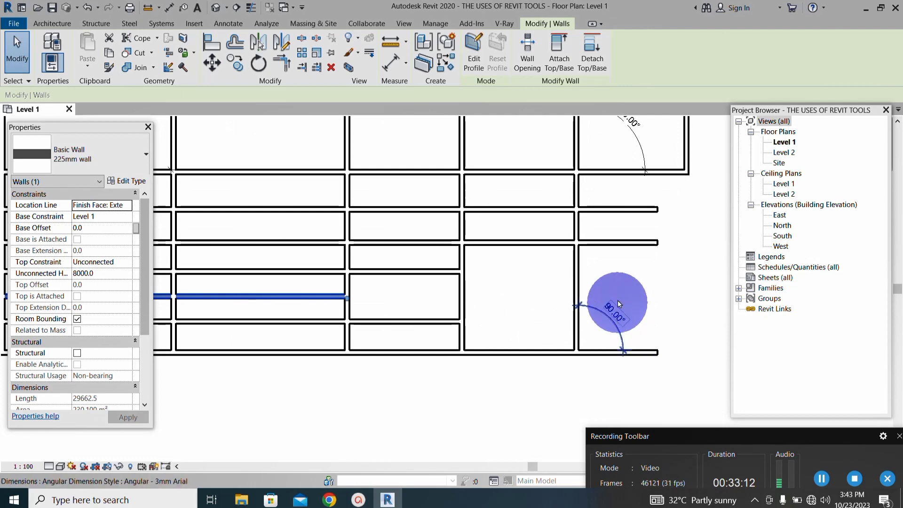
scroll(424, 278, up, 1)
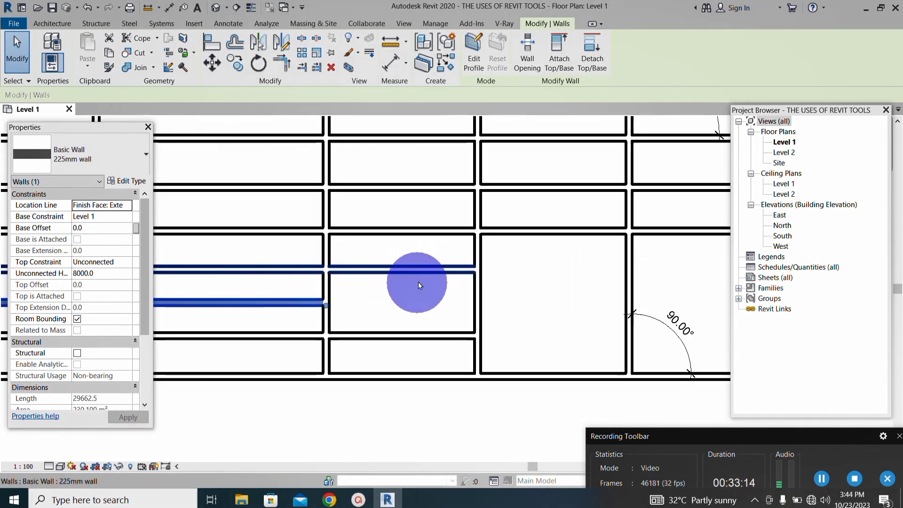
scroll(477, 264, down, 3)
scroll(418, 259, up, 1)
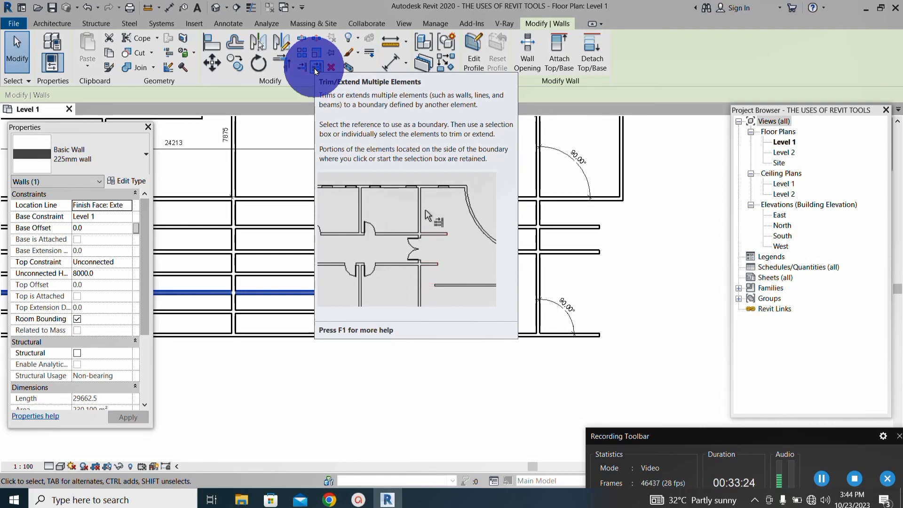
Step: With Trim/Extend Multiple Elements, use the bottom exterior wall's outer face as boundary and trim the right exterior wall to it
click(316, 68)
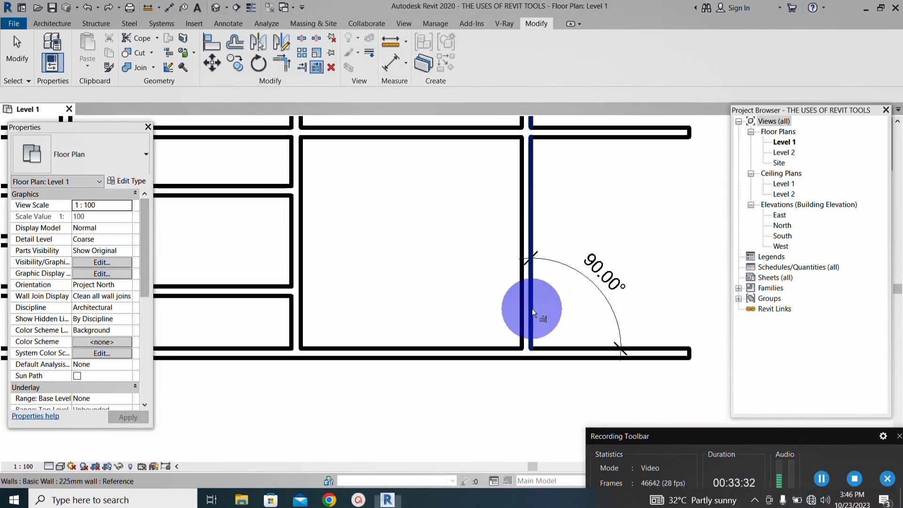
click(482, 356)
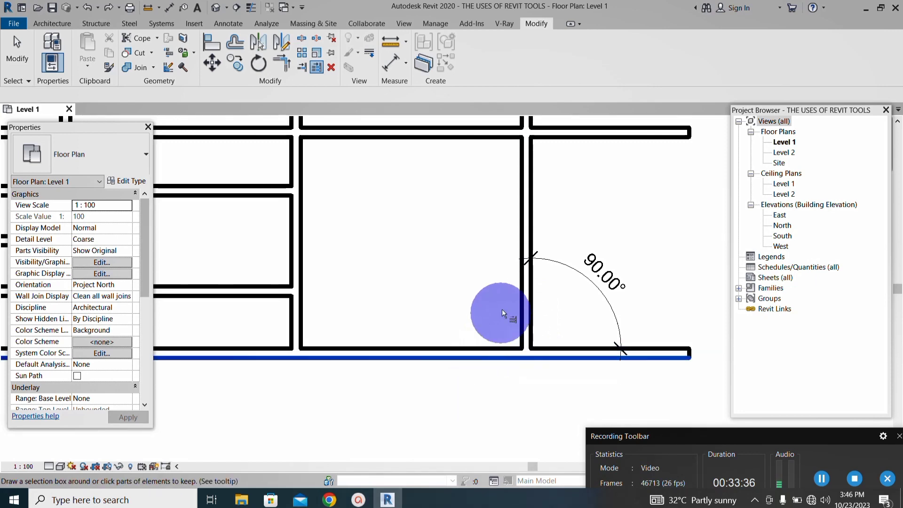
scroll(502, 309, up, 1)
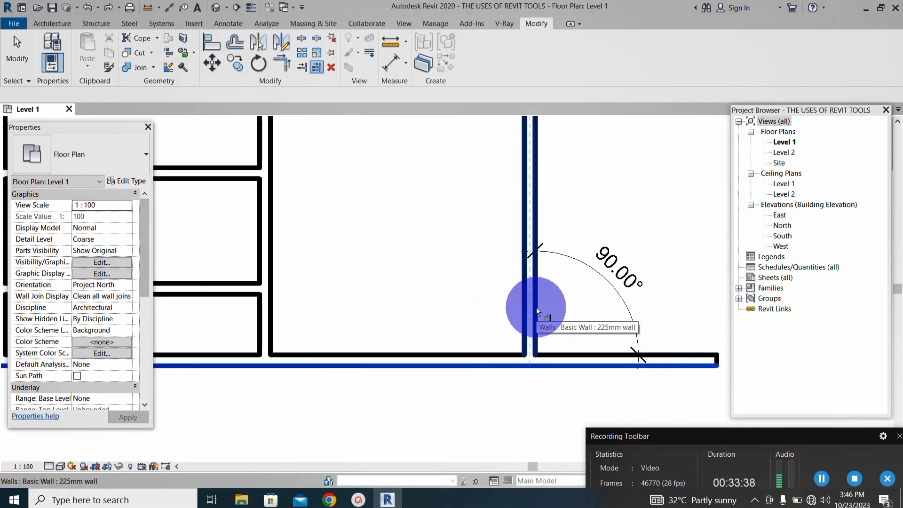
click(536, 307)
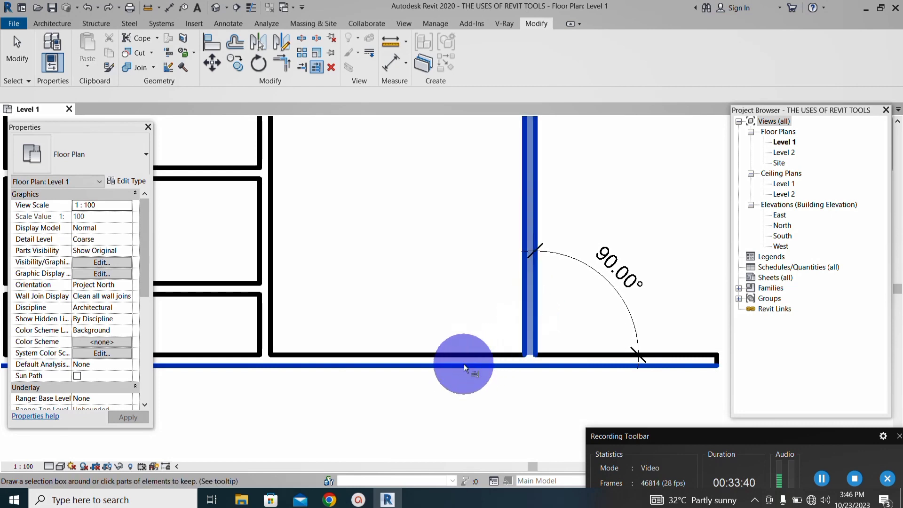
Step: Try to trim the bottom exterior wall to the right exterior wall's inner face, keeping the part inside the building
scroll(464, 362, down, 2)
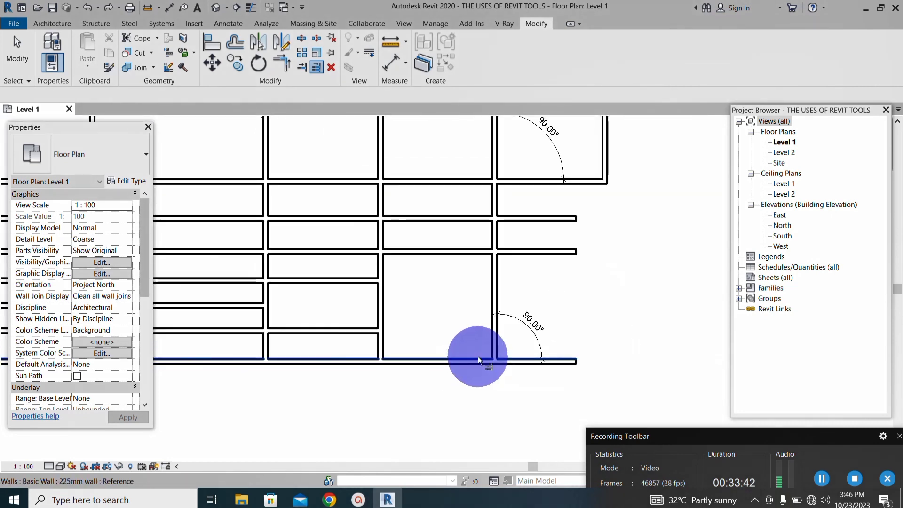
scroll(477, 357, up, 1)
scroll(498, 337, up, 1)
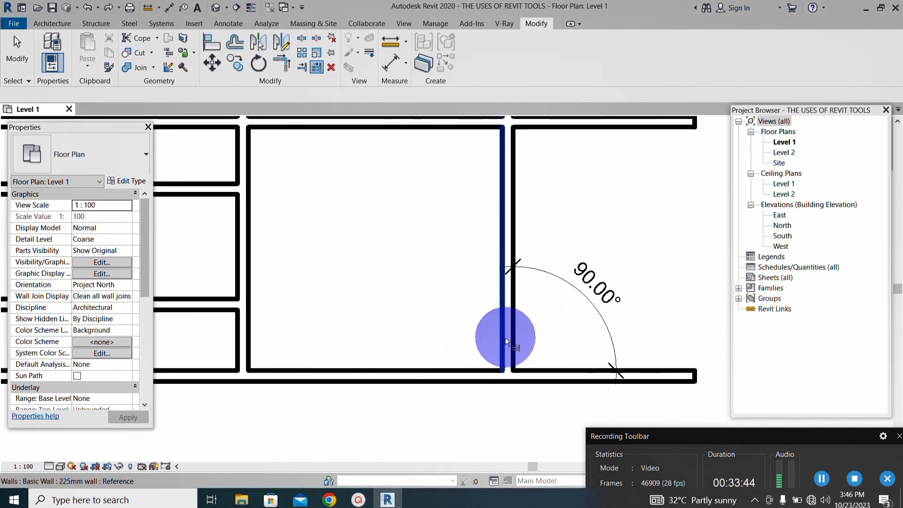
click(503, 336)
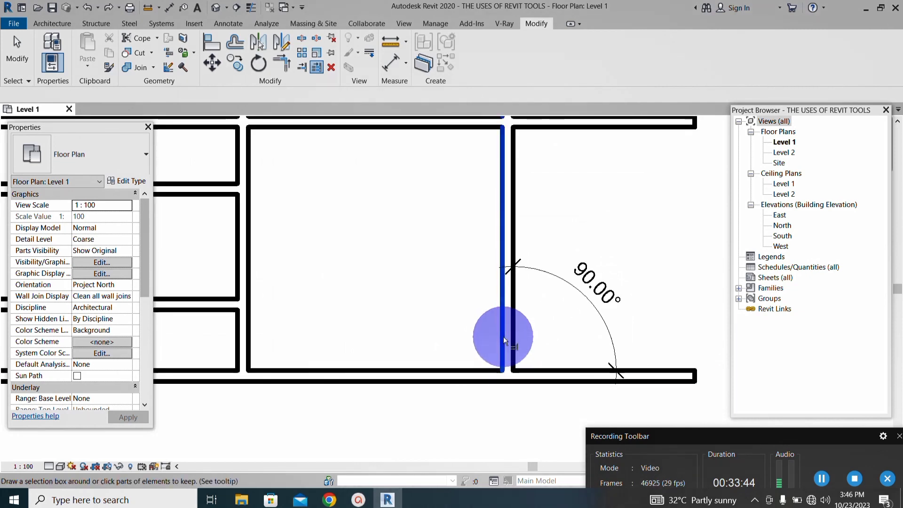
click(484, 382)
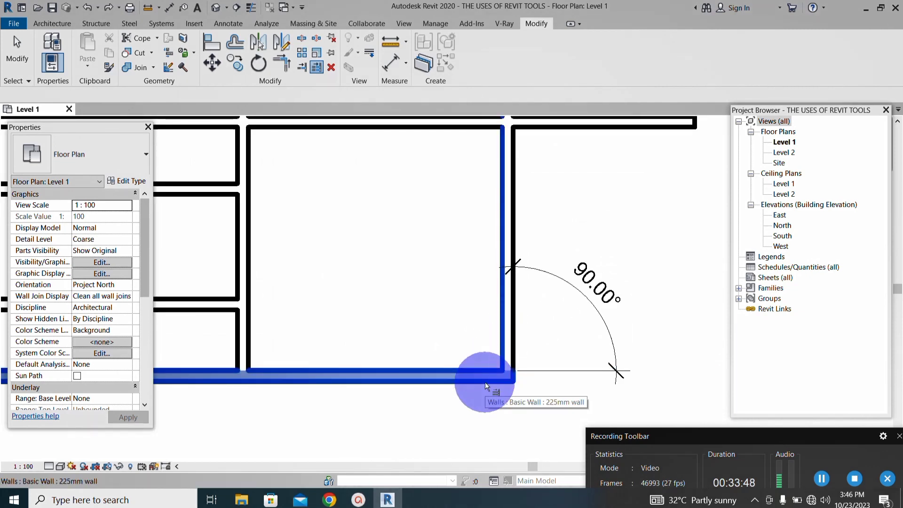
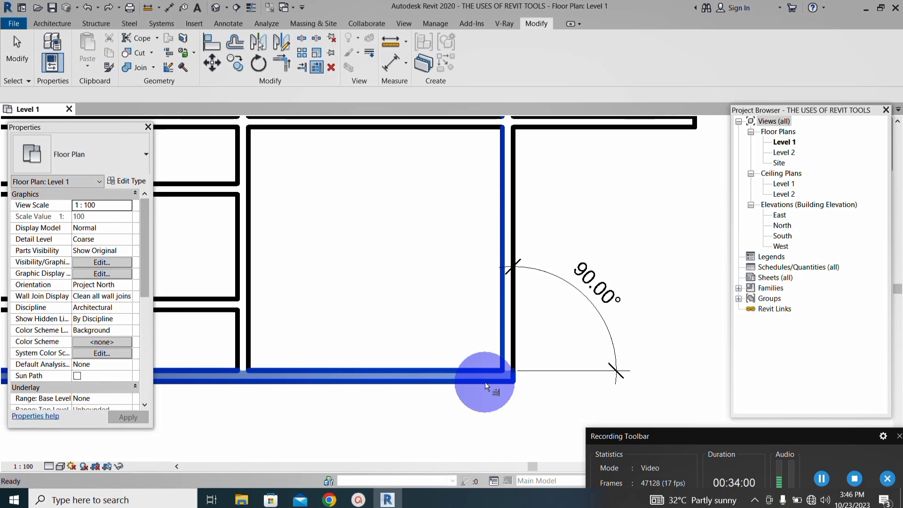
Step: Trim the bottom exterior wall's overhang back to the outer face of the right exterior wall
click(510, 298)
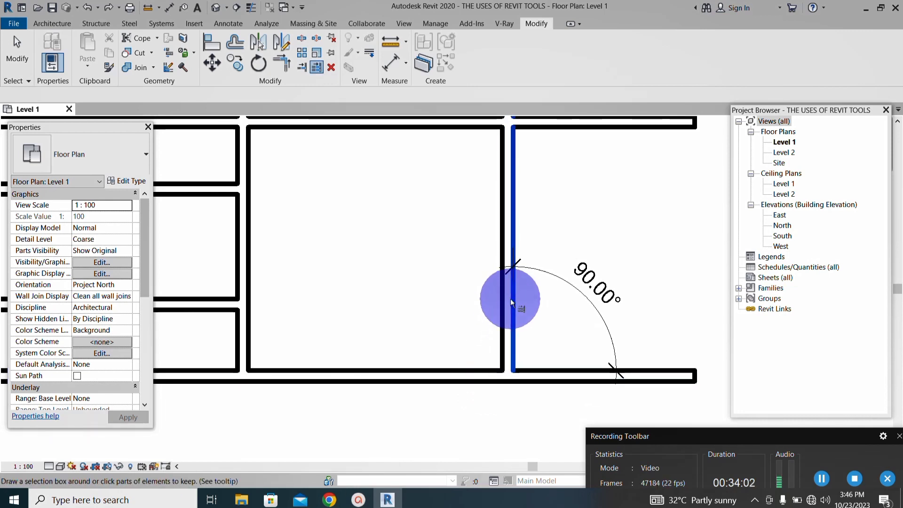
click(456, 381)
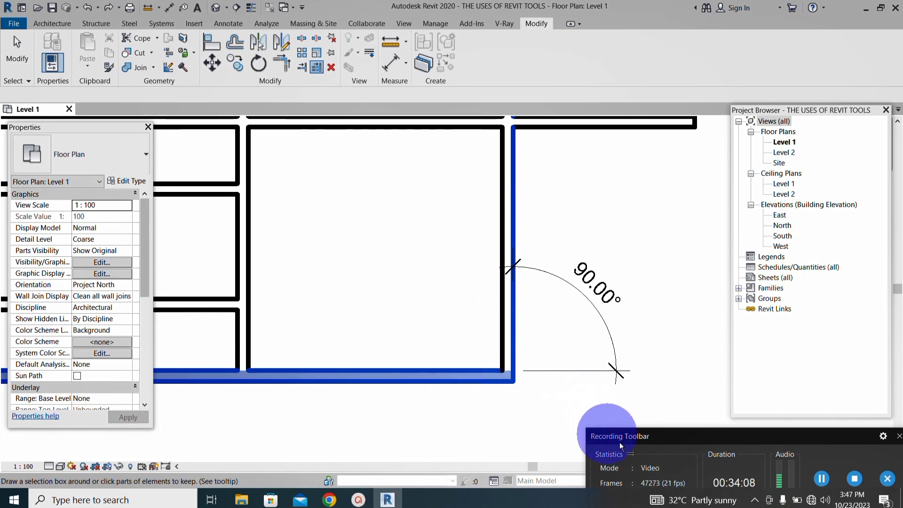
click(817, 479)
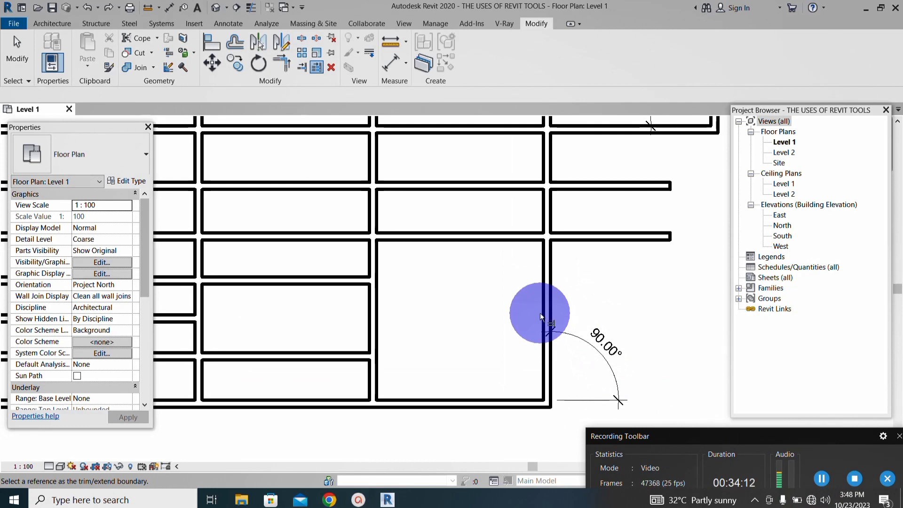
scroll(535, 385, up, 1)
scroll(551, 345, down, 1)
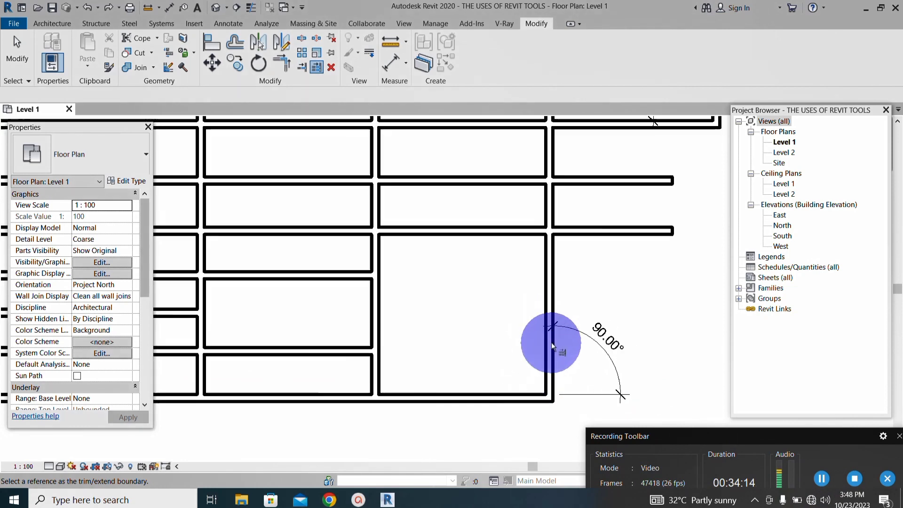
scroll(551, 348, up, 1)
scroll(552, 362, down, 1)
scroll(551, 372, up, 1)
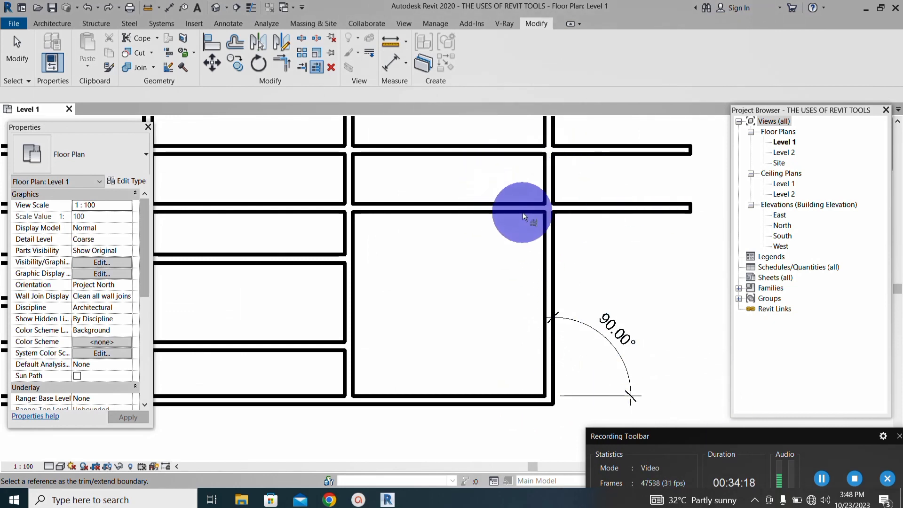
scroll(523, 209, up, 1)
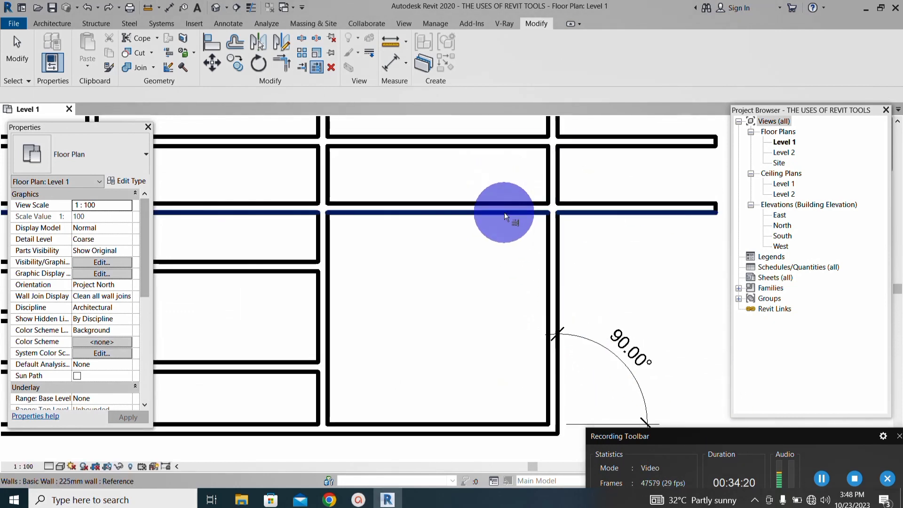
click(504, 213)
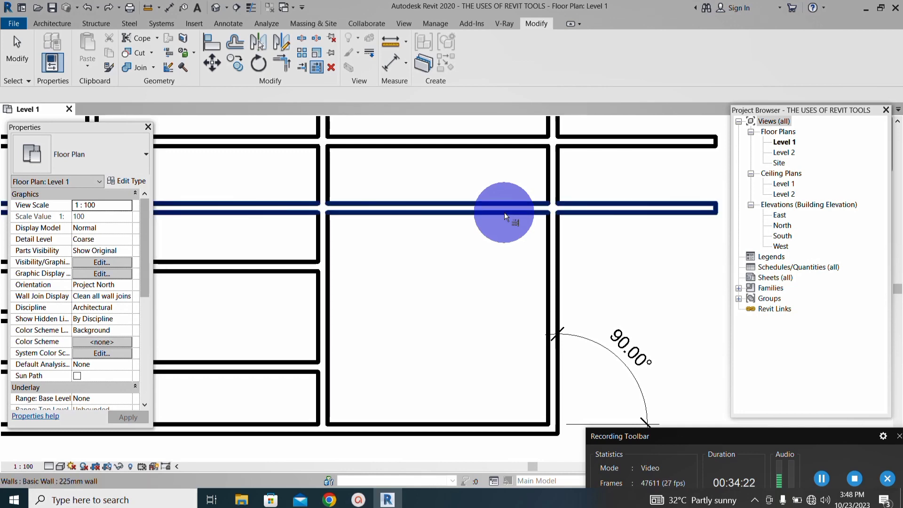
click(534, 207)
key(Escape)
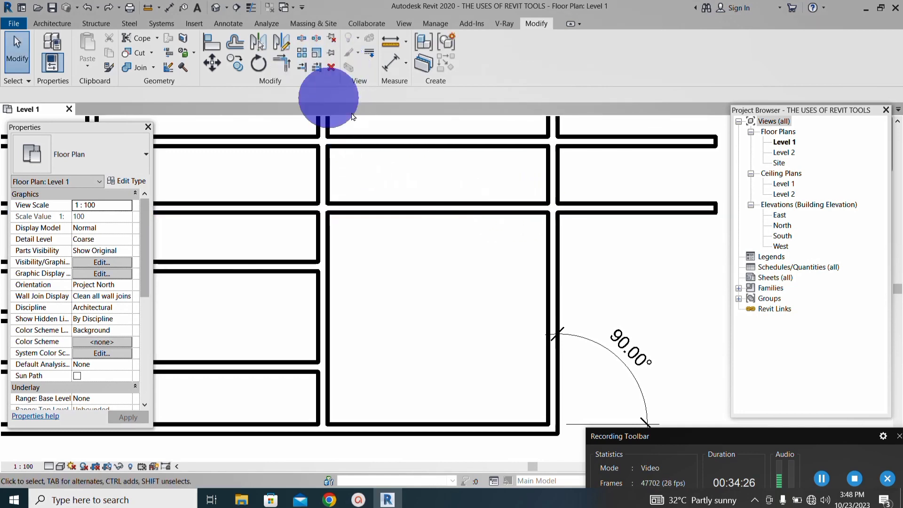
Step: Undo the last trim and trim the bottom exterior wall's overhang again, using the right exterior wall's inner face as the Trim/Extend Multiple boundary
scroll(527, 205, down, 2)
scroll(526, 376, up, 2)
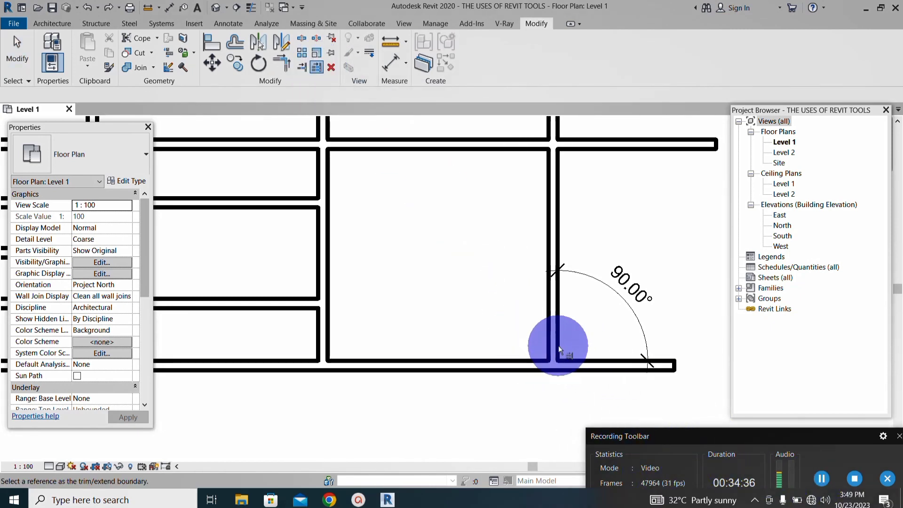
scroll(557, 345, up, 3)
scroll(527, 324, up, 2)
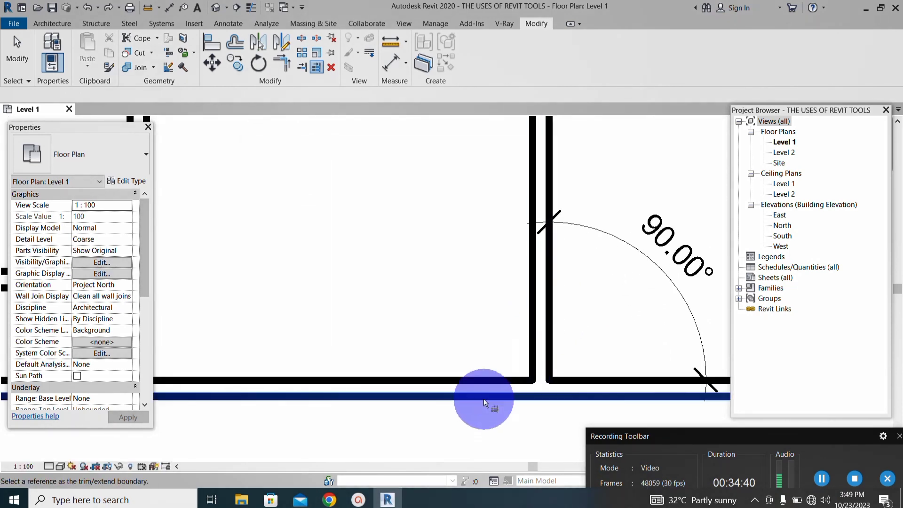
click(536, 312)
scroll(488, 391, down, 4)
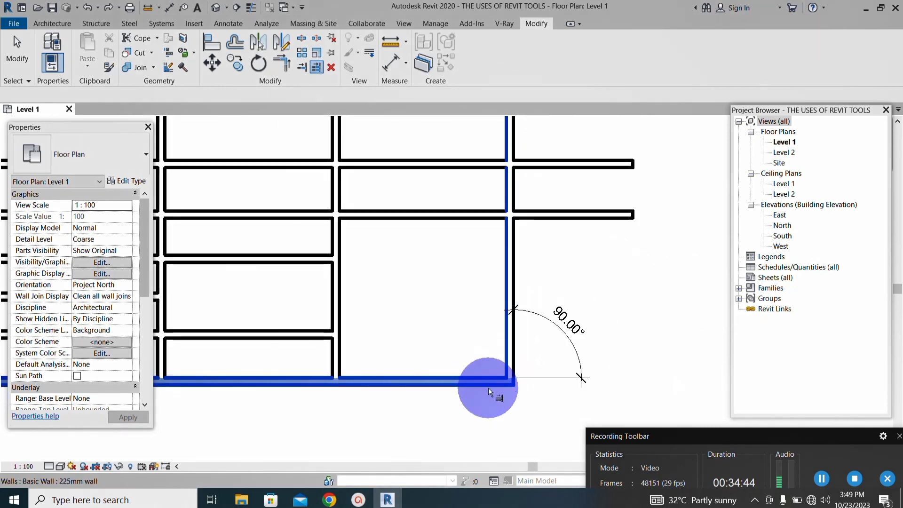
Step: Trim the two interior walls that overhang the right exterior wall to the same boundary, keeping their inside parts, and end the command
scroll(487, 276, up, 2)
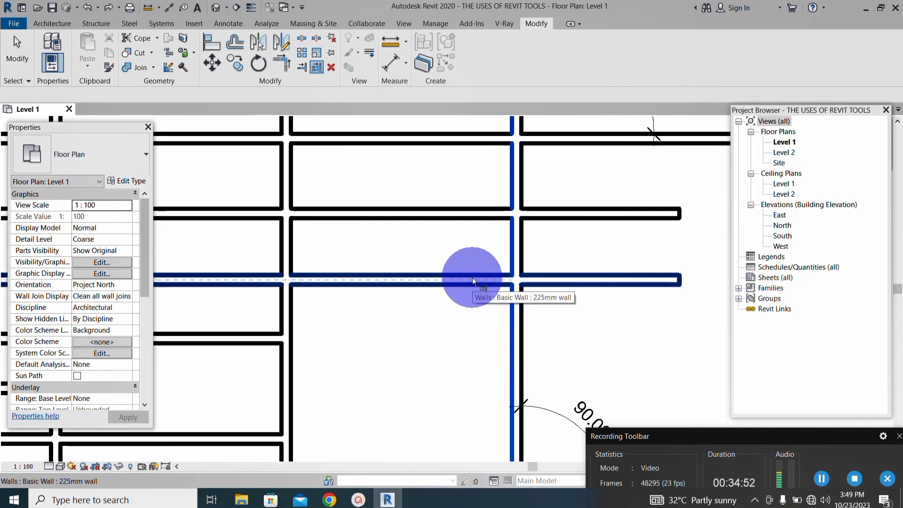
ctrl+click(472, 277)
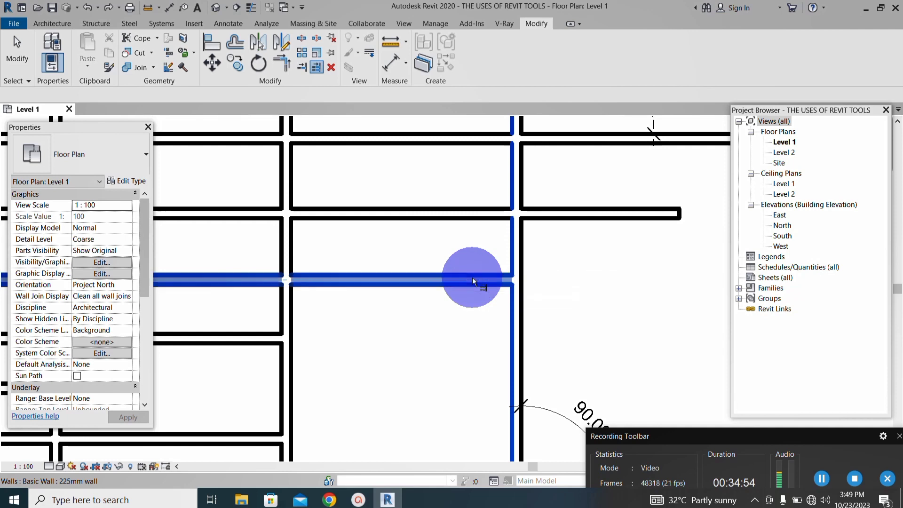
ctrl+click(467, 219)
scroll(483, 229, down, 3)
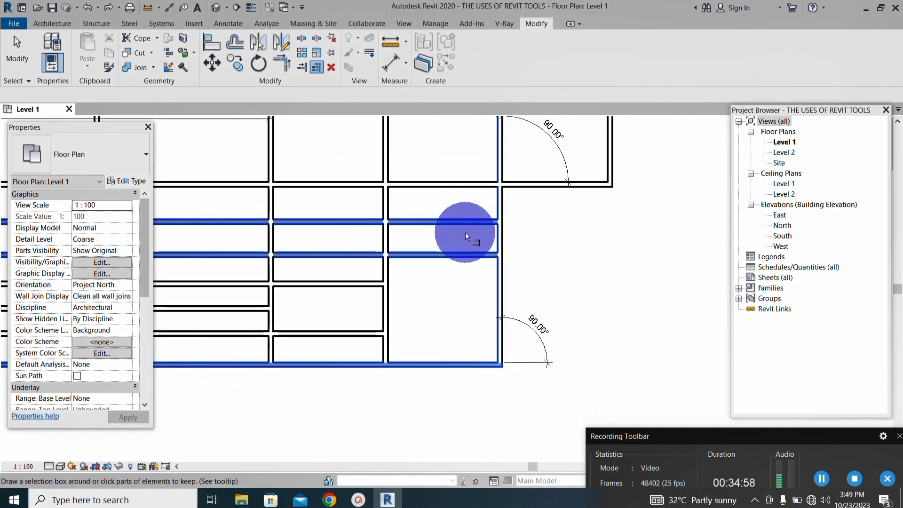
scroll(465, 232, down, 4)
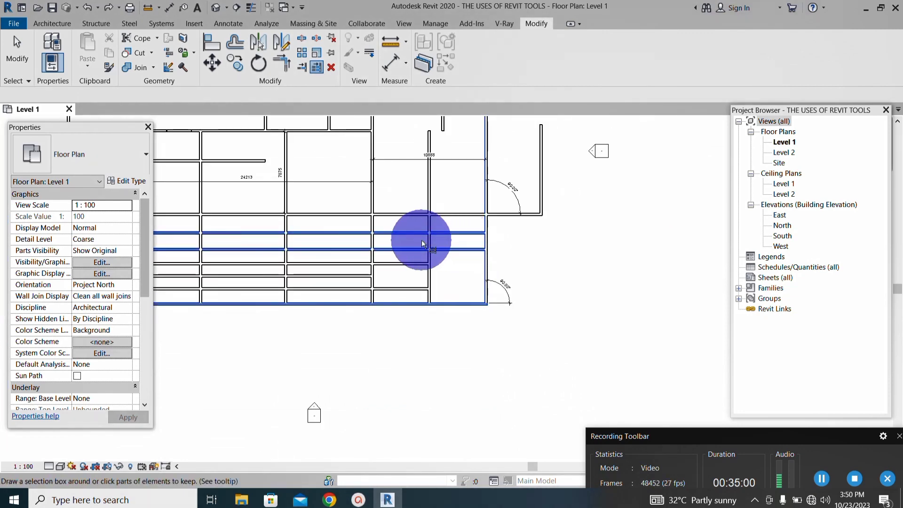
scroll(422, 240, up, 2)
scroll(464, 269, down, 3)
scroll(360, 261, down, 1)
scroll(360, 260, up, 4)
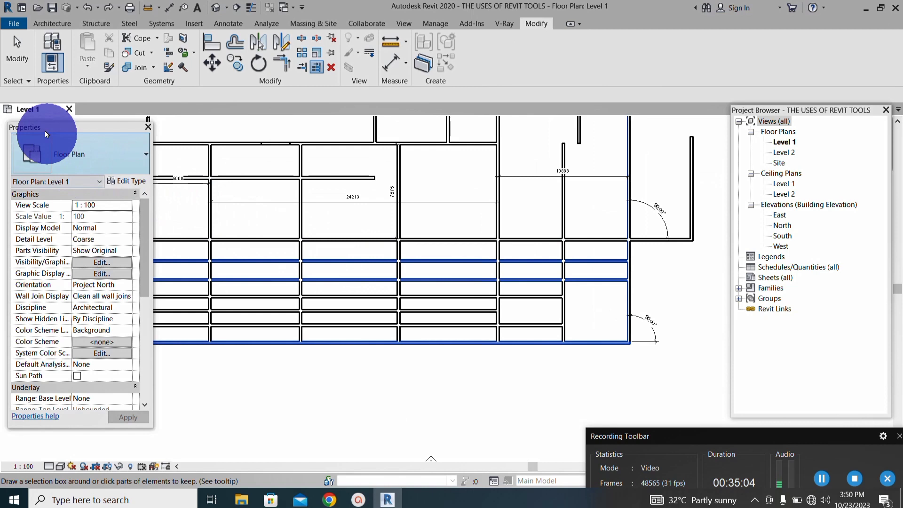
click(10, 60)
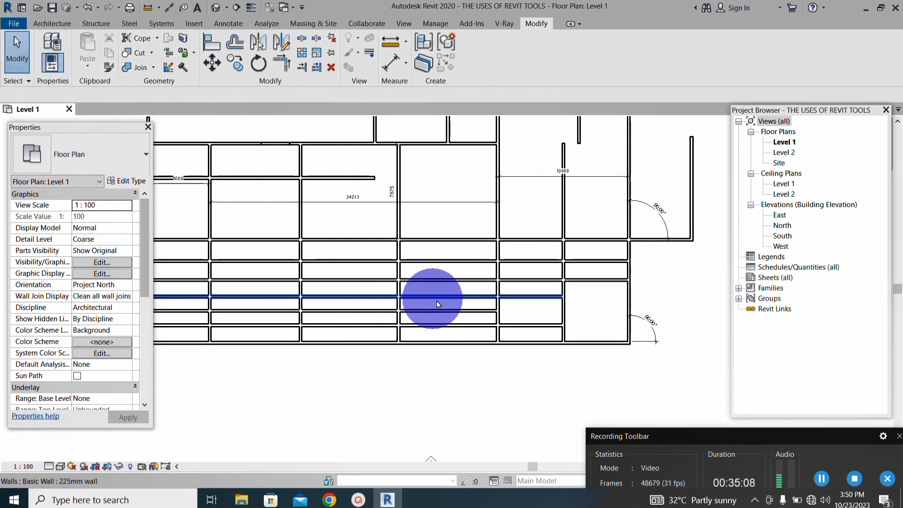
scroll(437, 302, up, 4)
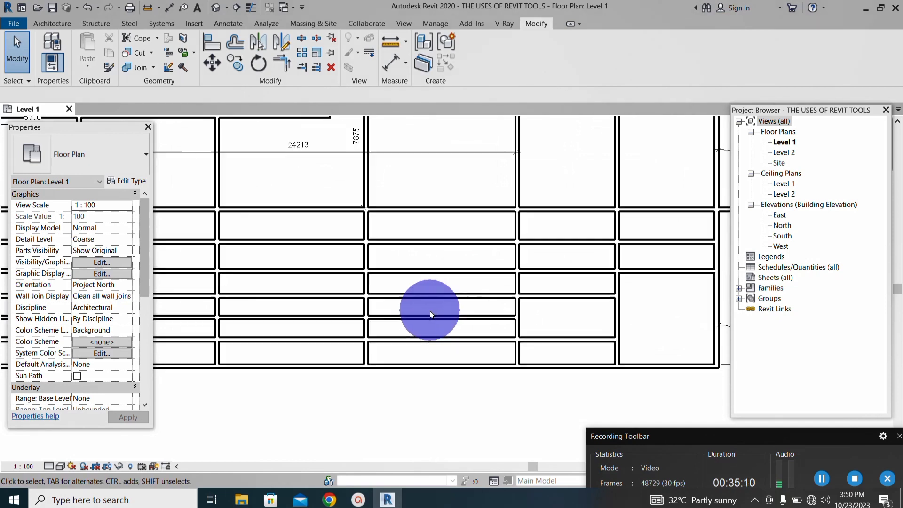
scroll(430, 311, down, 1)
scroll(395, 233, up, 1)
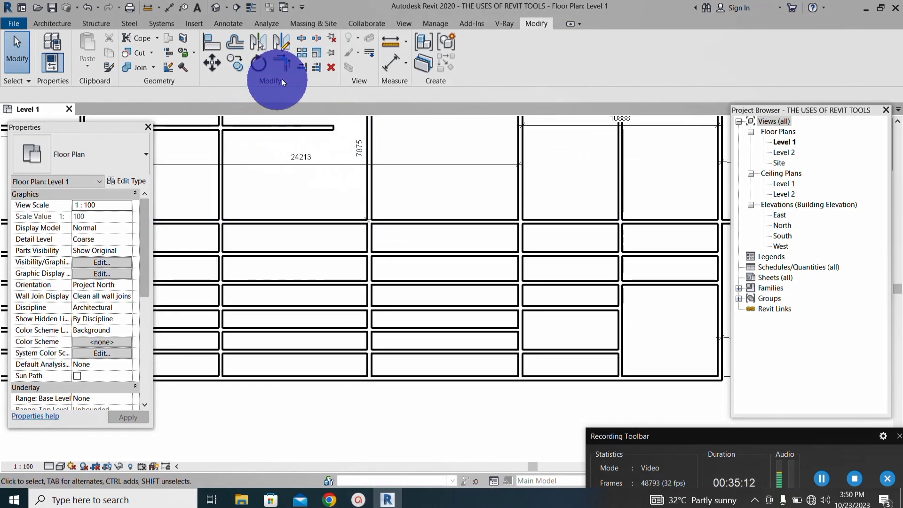
click(314, 71)
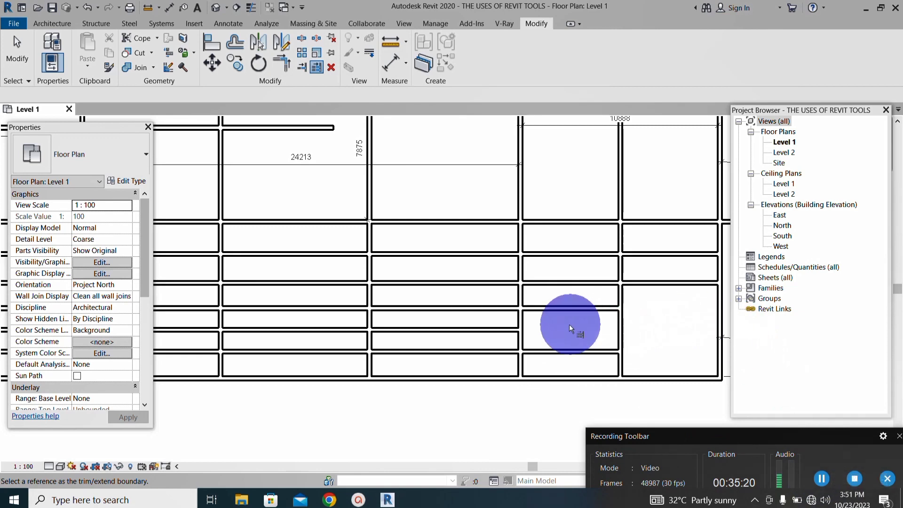
scroll(518, 324, up, 2)
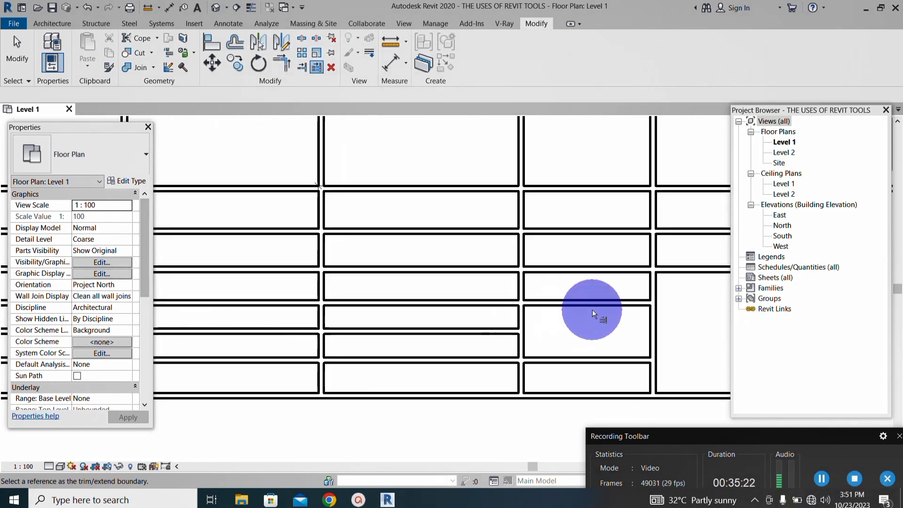
scroll(562, 301, up, 1)
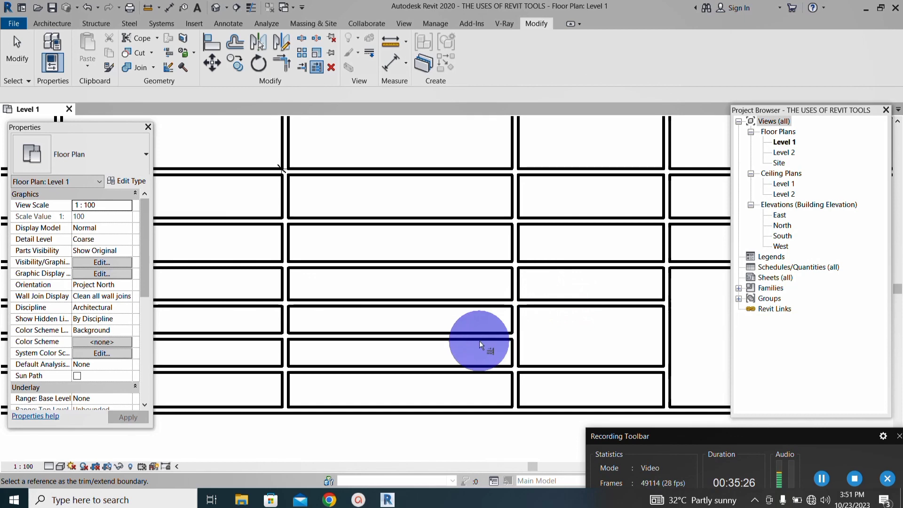
click(16, 52)
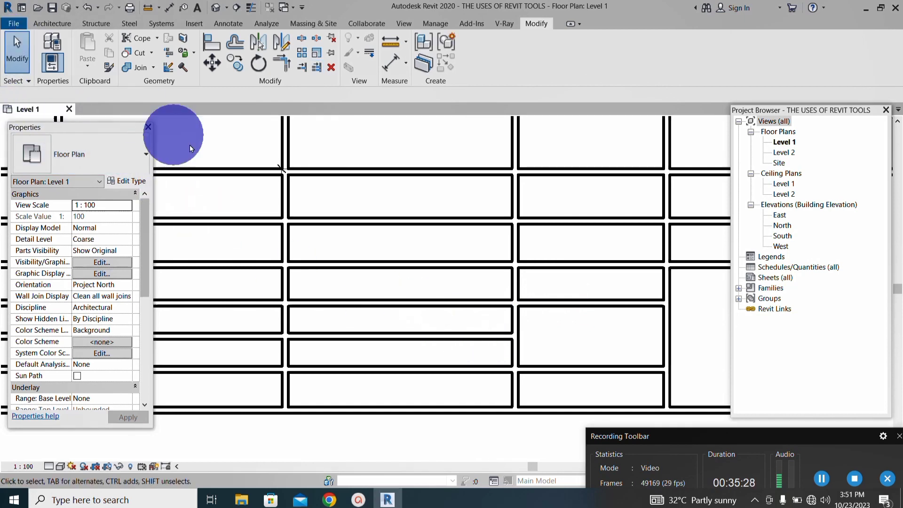
Step: Stretch the right end of the first interior wall above the bottom exterior wall past the partition, to a length of about 37200 mm
scroll(535, 369, down, 2)
scroll(541, 319, up, 1)
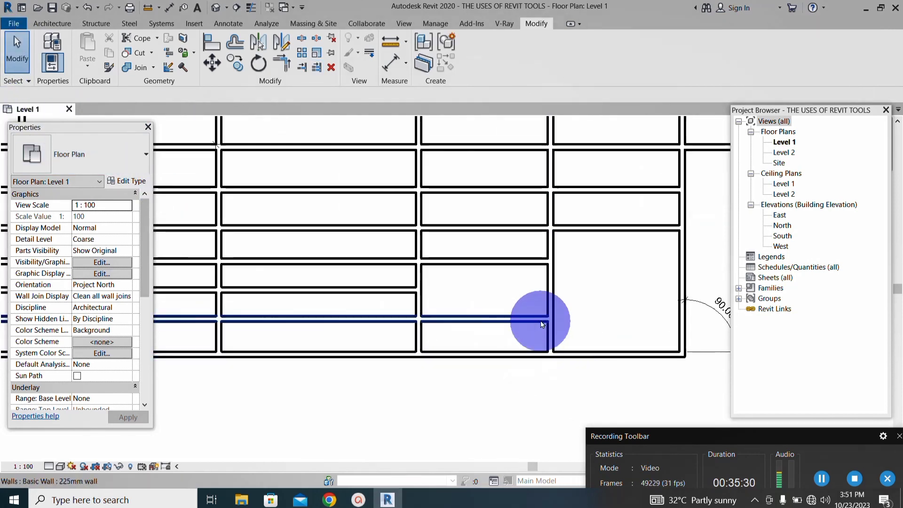
click(528, 324)
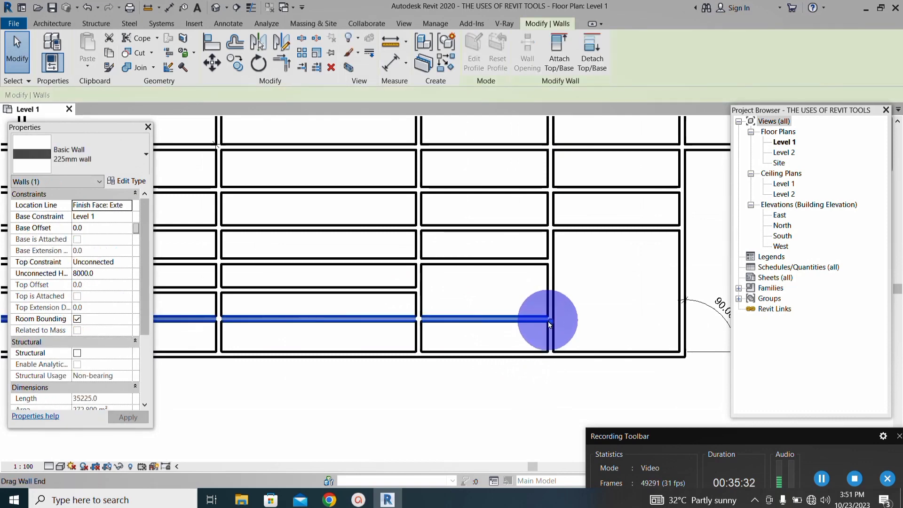
drag(548, 320, 597, 322)
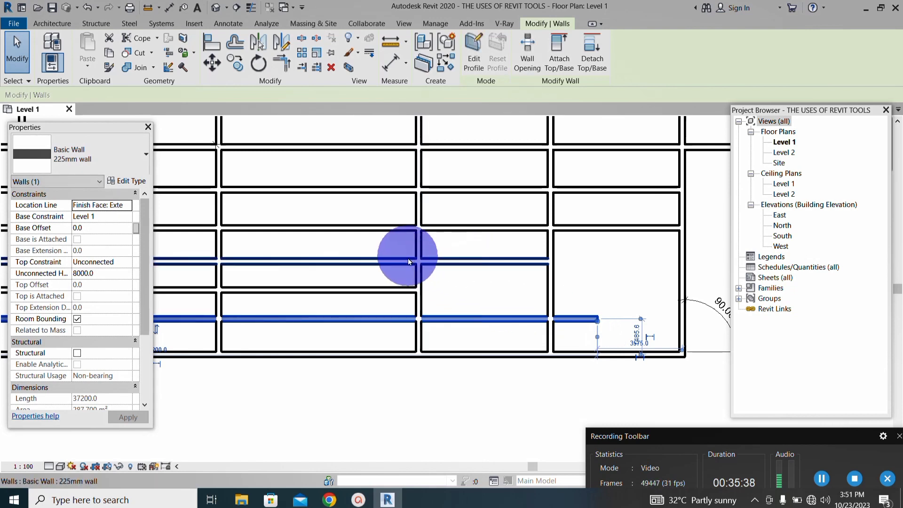
Step: Stretch the right end of the second interior wall above the bottom exterior wall to a length of about 31400 mm
scroll(408, 258, up, 2)
drag(412, 301, 477, 302)
scroll(520, 306, down, 2)
scroll(464, 302, down, 1)
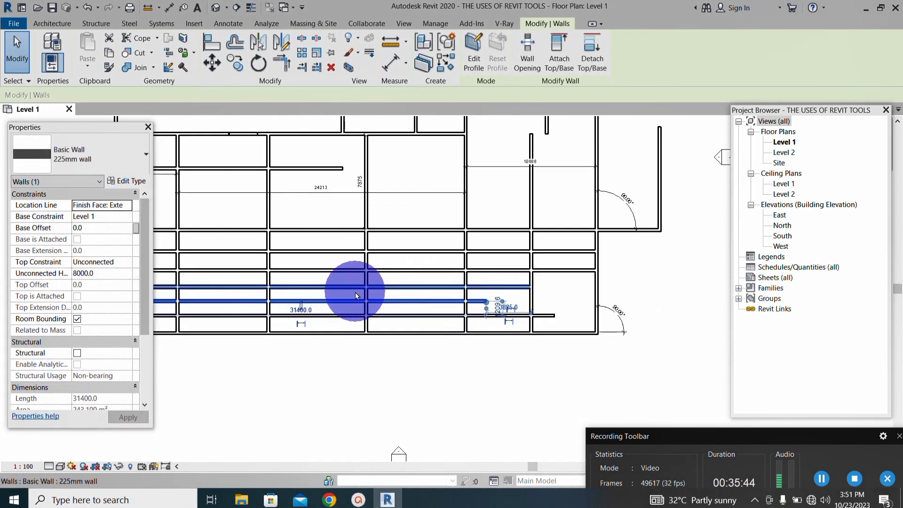
key(Escape)
scroll(402, 309, down, 3)
scroll(342, 277, up, 2)
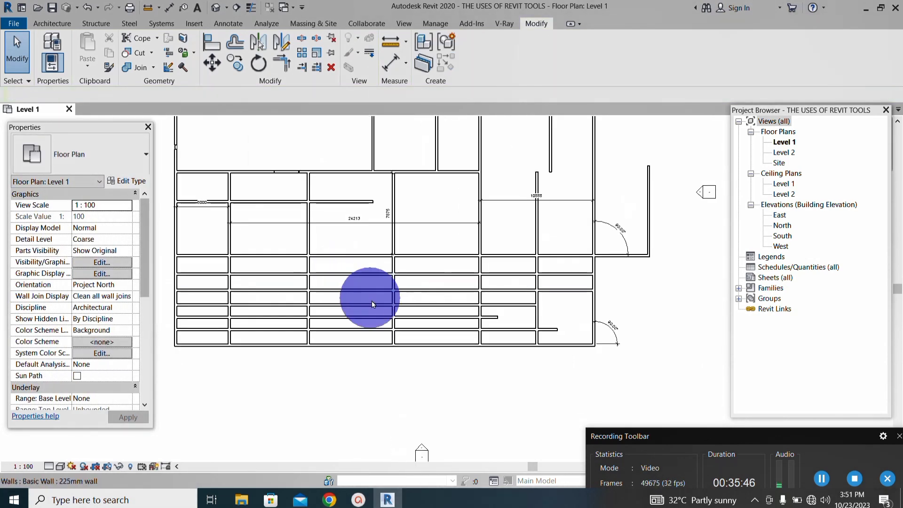
scroll(372, 303, down, 1)
scroll(391, 189, up, 1)
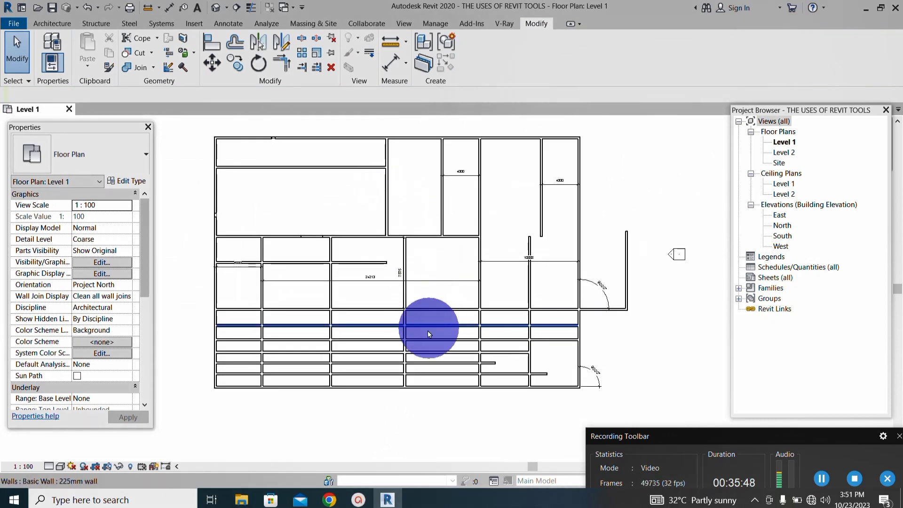
scroll(397, 269, down, 1)
scroll(379, 207, up, 1)
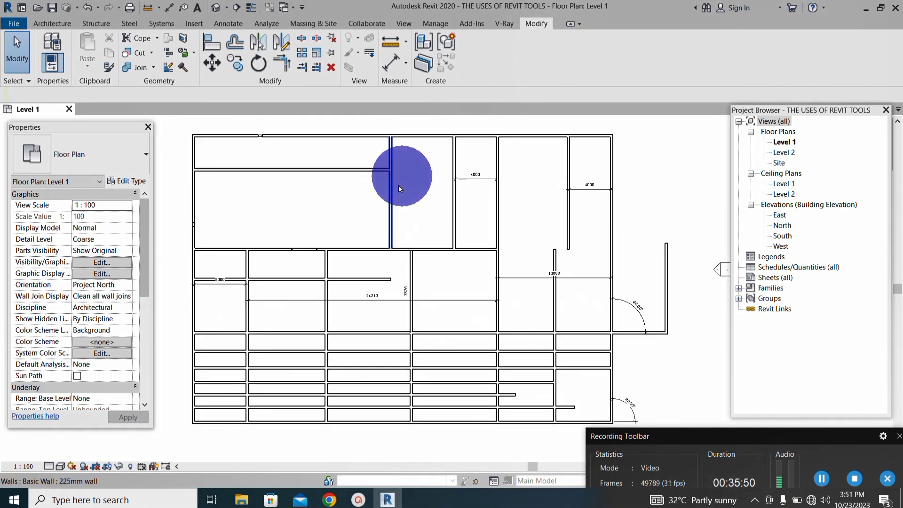
Step: With Trim/Extend Multiple Elements, extend the lowest interior wall to the right exterior wall, using its inner face as boundary
click(318, 68)
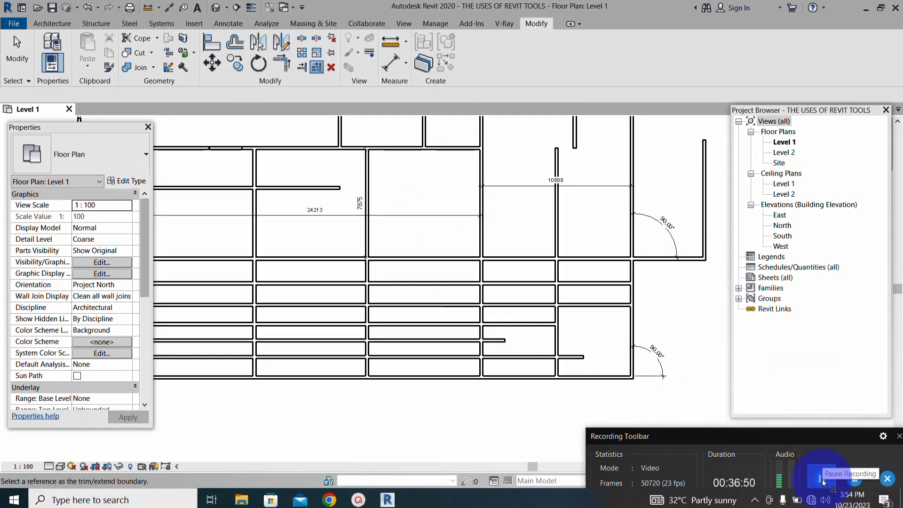
scroll(589, 368, up, 2)
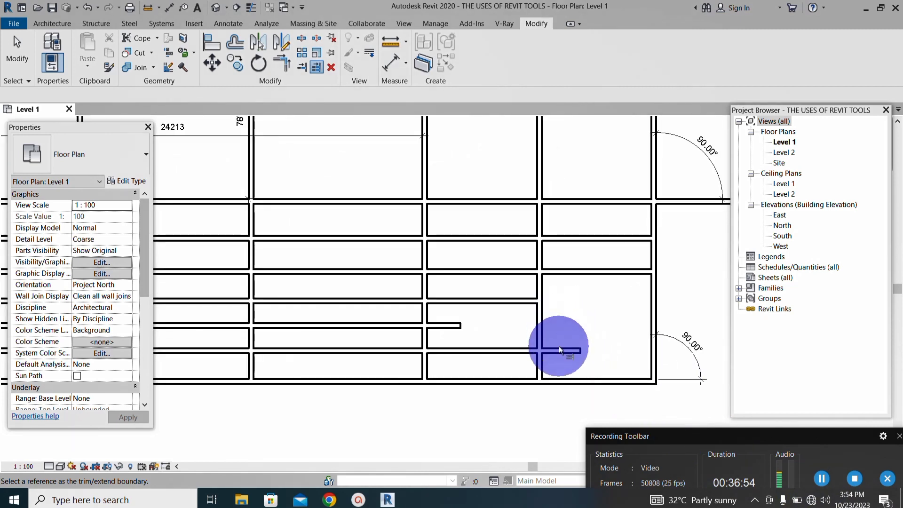
scroll(597, 346, up, 1)
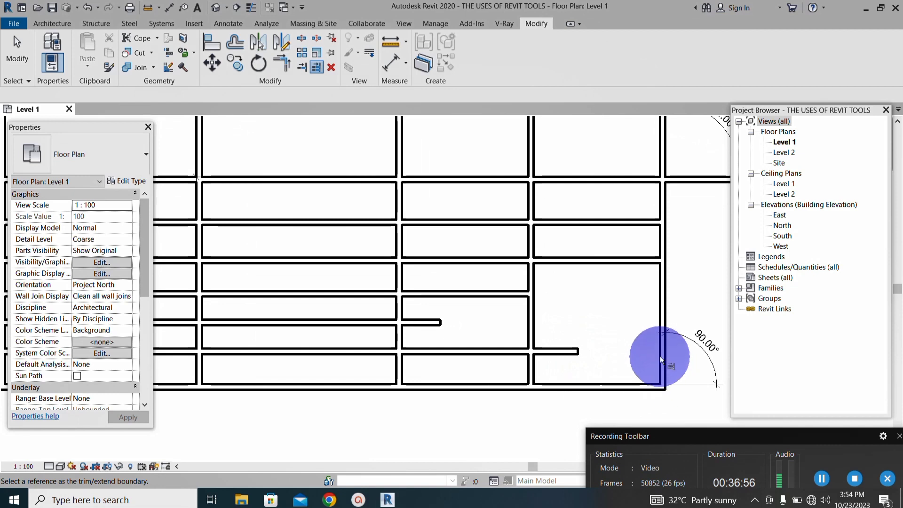
scroll(660, 353, up, 2)
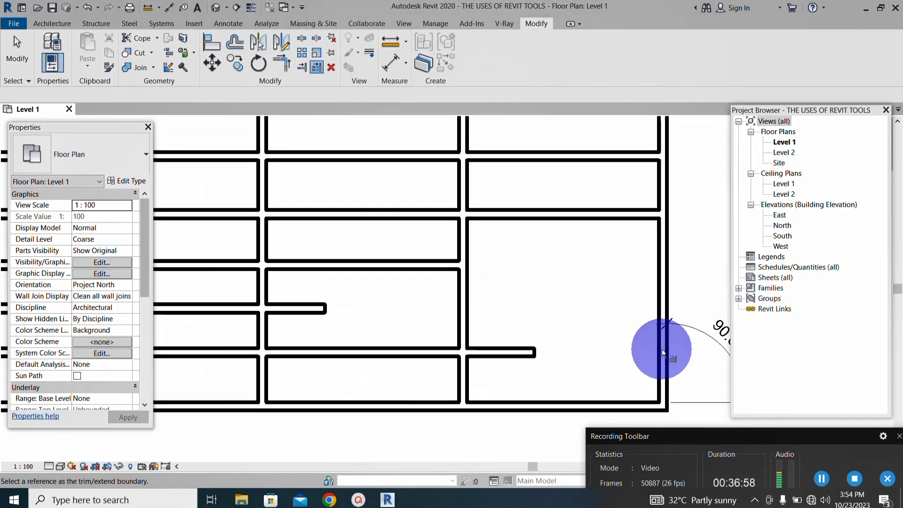
click(662, 349)
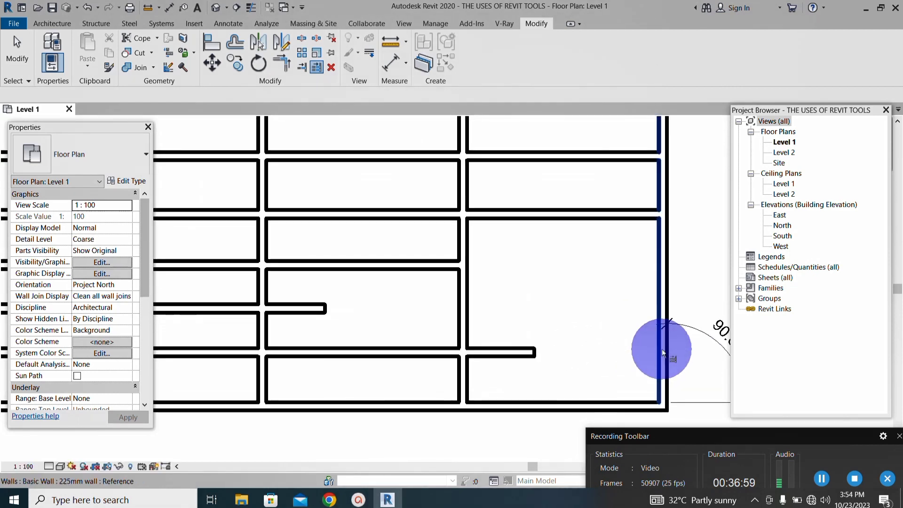
click(526, 350)
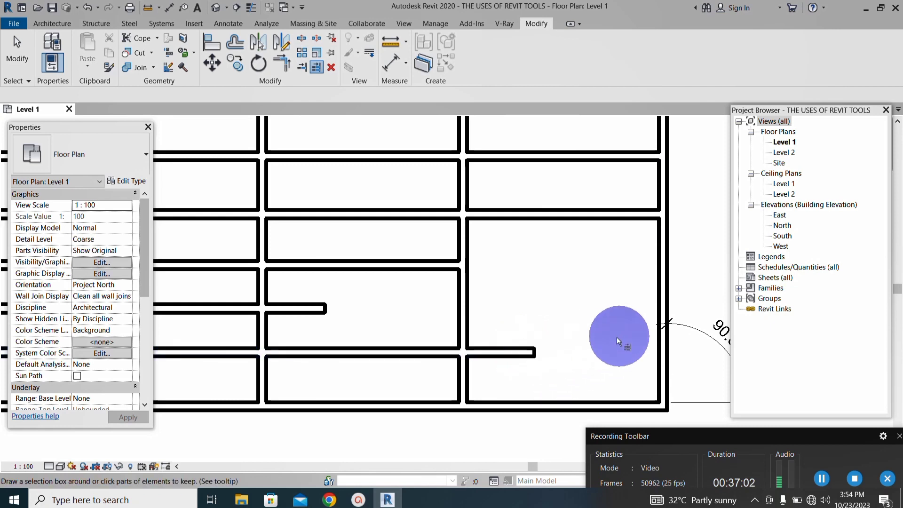
click(659, 358)
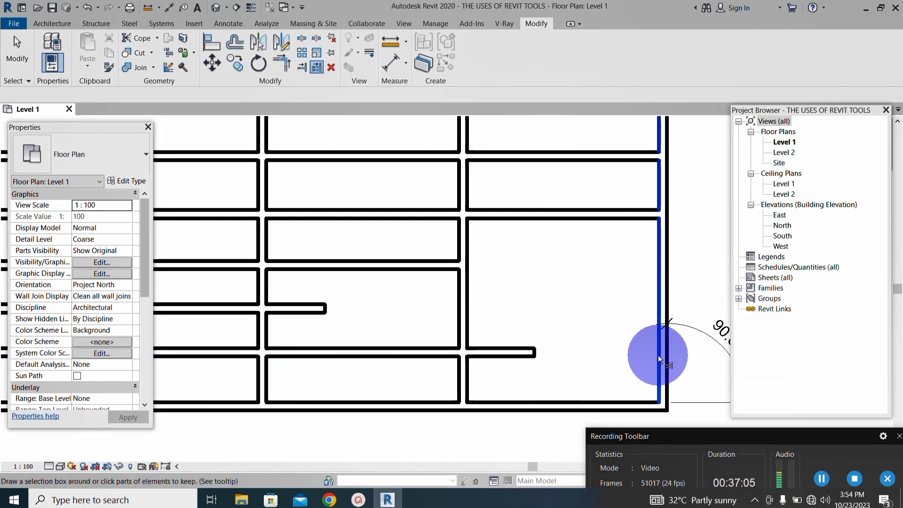
click(493, 351)
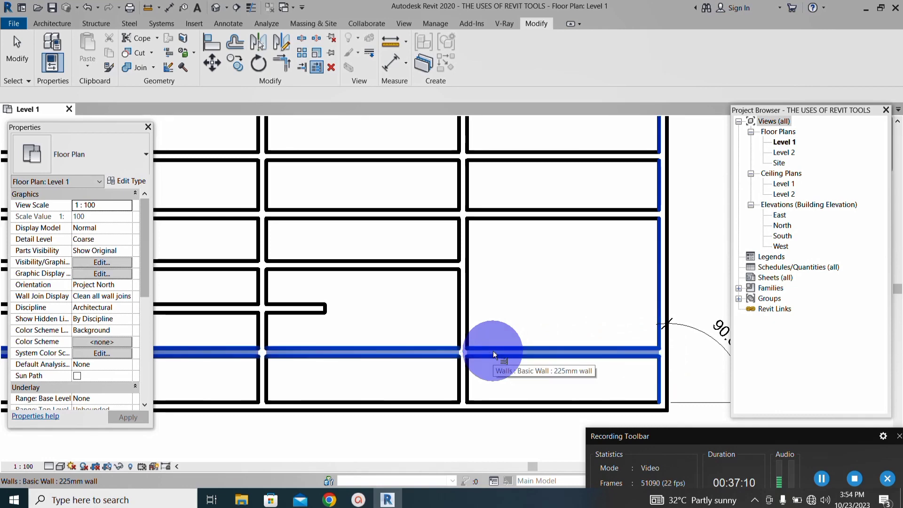
scroll(529, 338, down, 2)
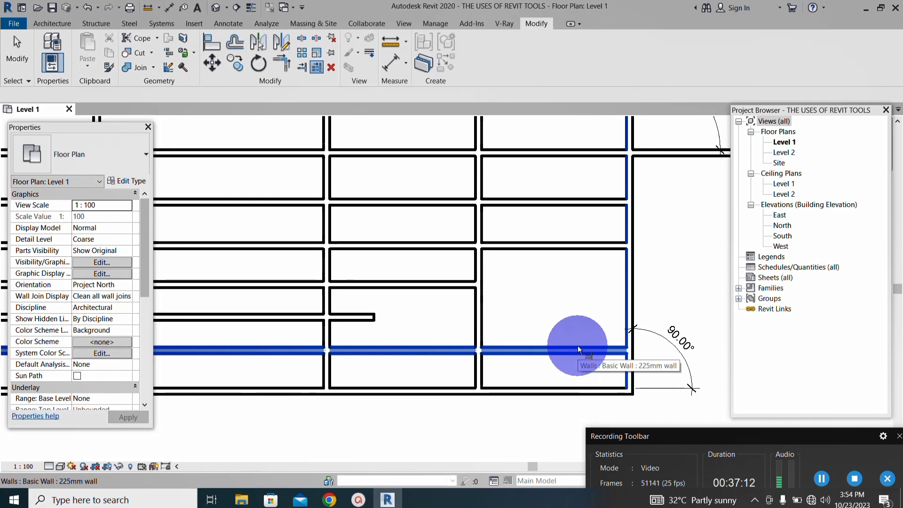
Step: Undo the lowest interior wall's extension and extend it again to the inner face of the right exterior wall
scroll(578, 345, up, 2)
key(ctrl+z)
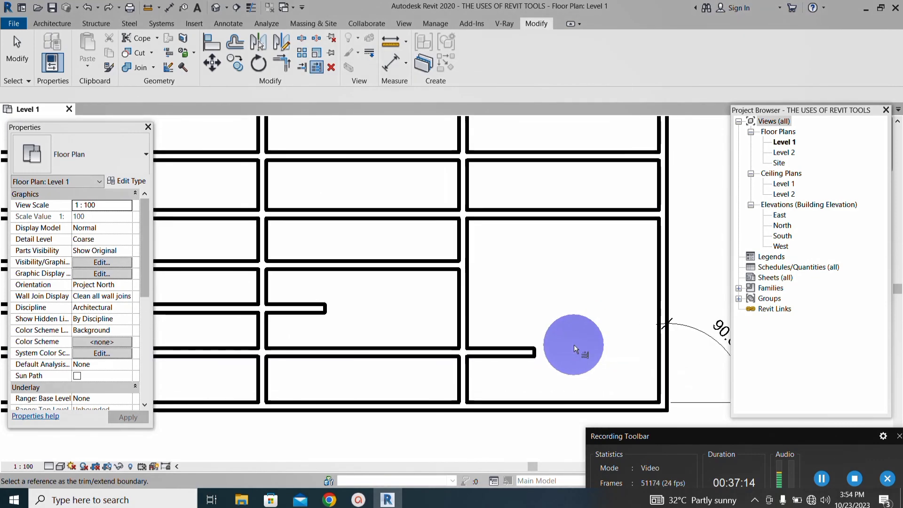
scroll(546, 322, down, 4)
scroll(598, 322, up, 3)
scroll(610, 349, up, 2)
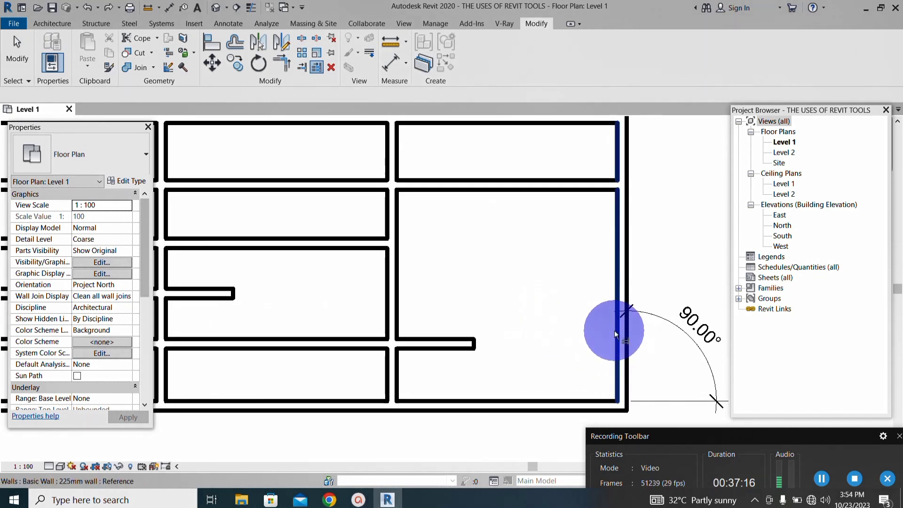
click(619, 337)
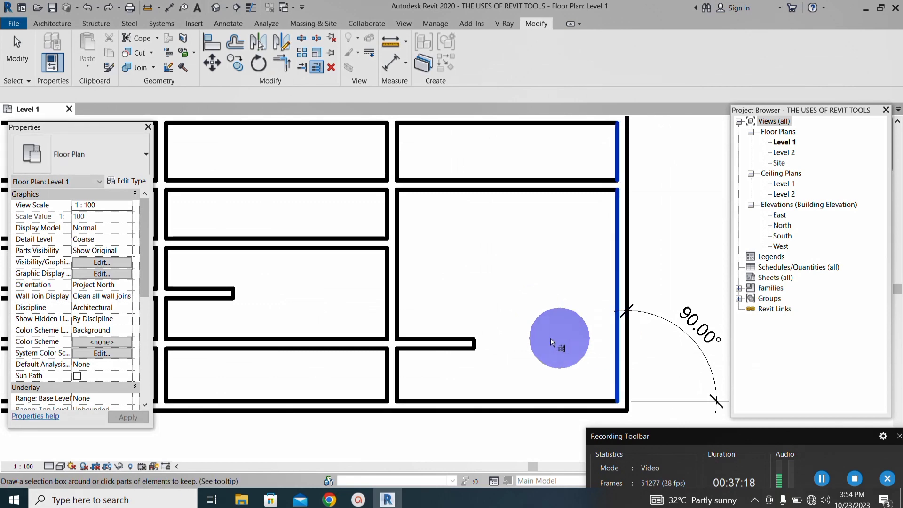
click(450, 340)
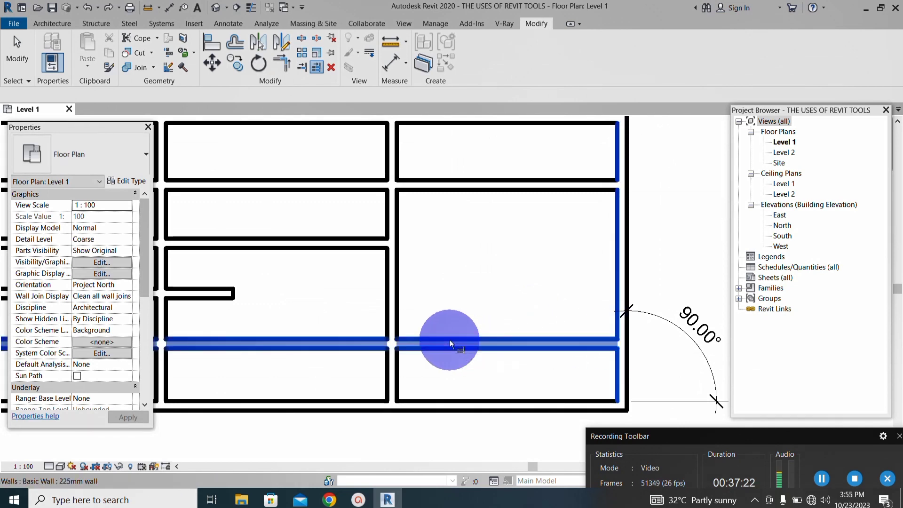
Step: Clear the current boundary and extend the second interior wall above the bottom exterior wall to the near face of the rightmost partition
scroll(526, 343, down, 3)
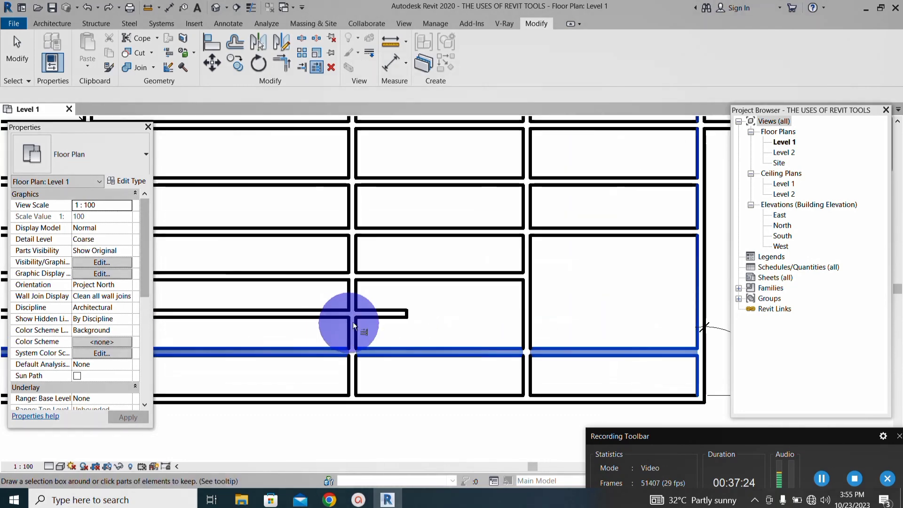
scroll(501, 330, up, 3)
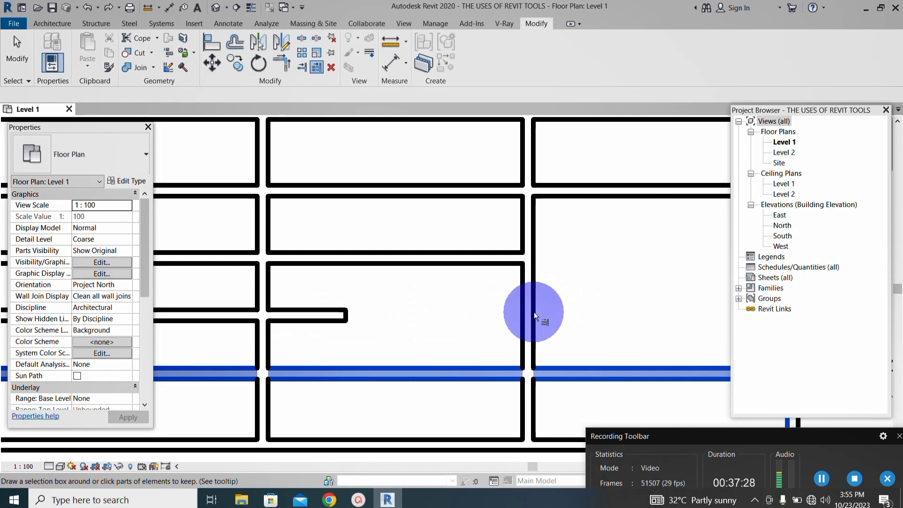
scroll(535, 316, down, 3)
scroll(433, 296, up, 2)
scroll(541, 312, up, 1)
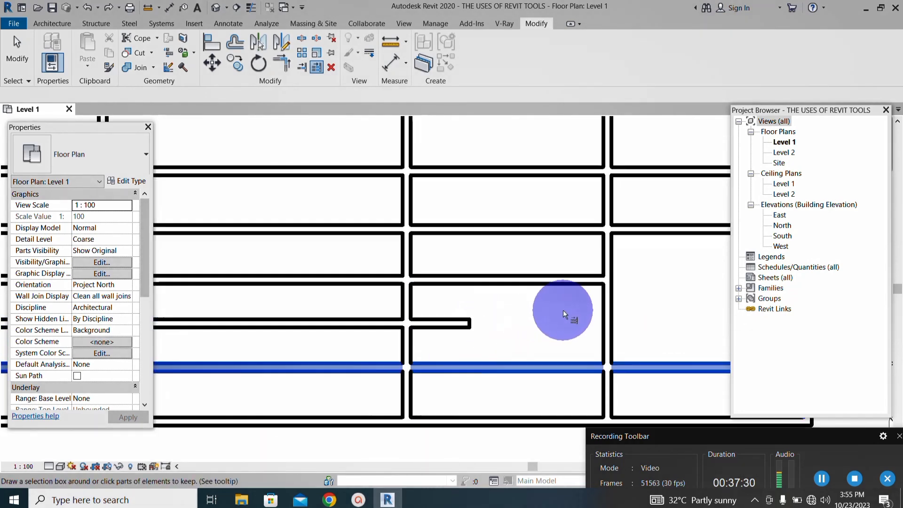
scroll(563, 309, up, 1)
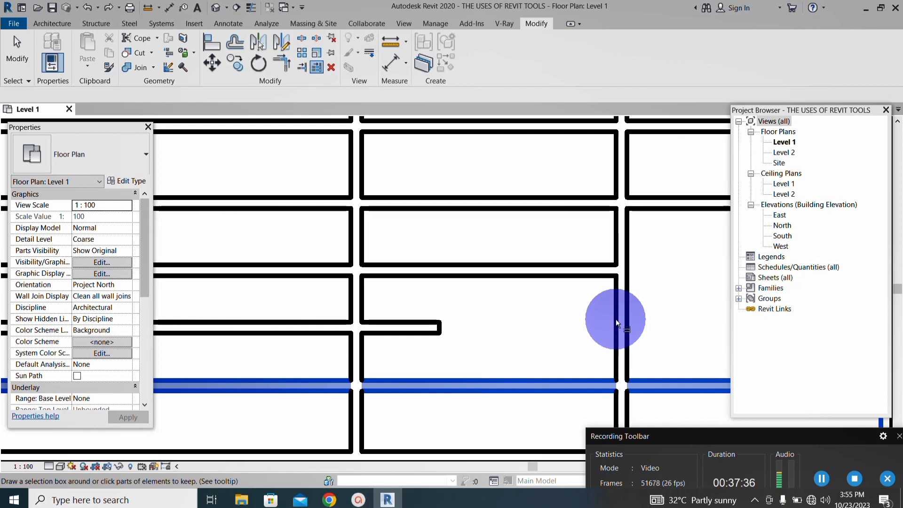
click(616, 318)
scroll(565, 319, down, 5)
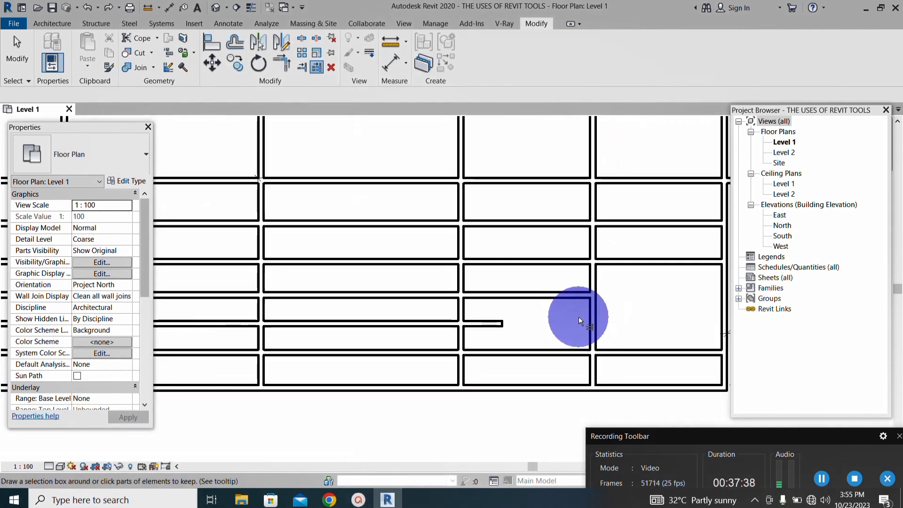
scroll(580, 317, up, 4)
click(594, 317)
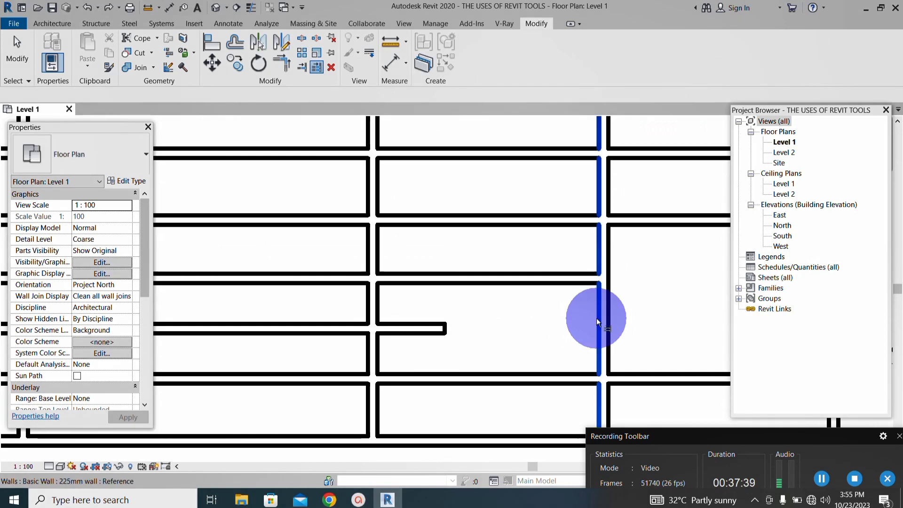
click(415, 326)
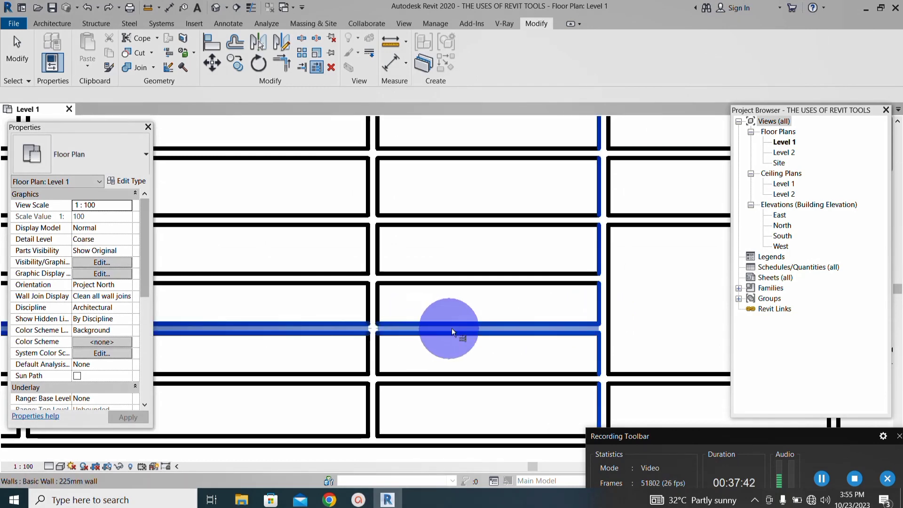
Step: Examine how the extended interior walls meet the partition and right exterior wall, both close up and in the whole plan
scroll(462, 326, down, 5)
scroll(489, 320, up, 4)
scroll(506, 318, down, 3)
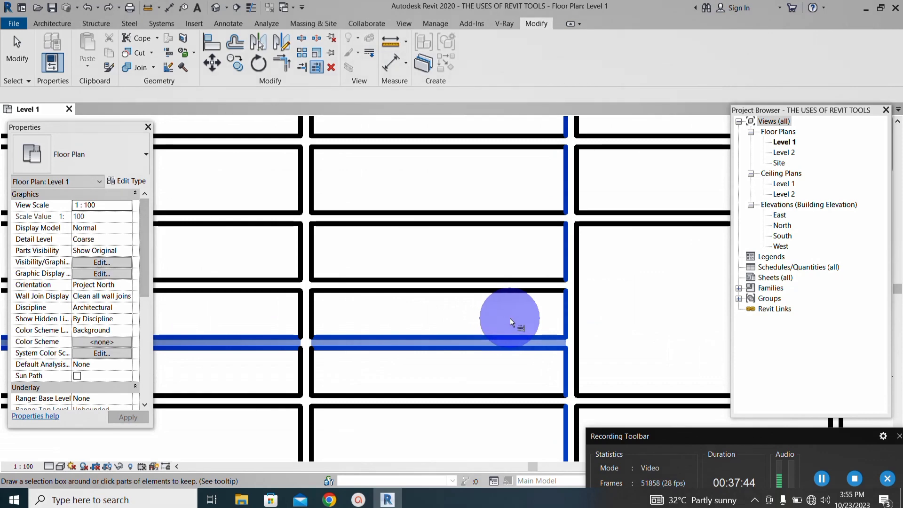
scroll(511, 321, down, 3)
scroll(510, 321, up, 3)
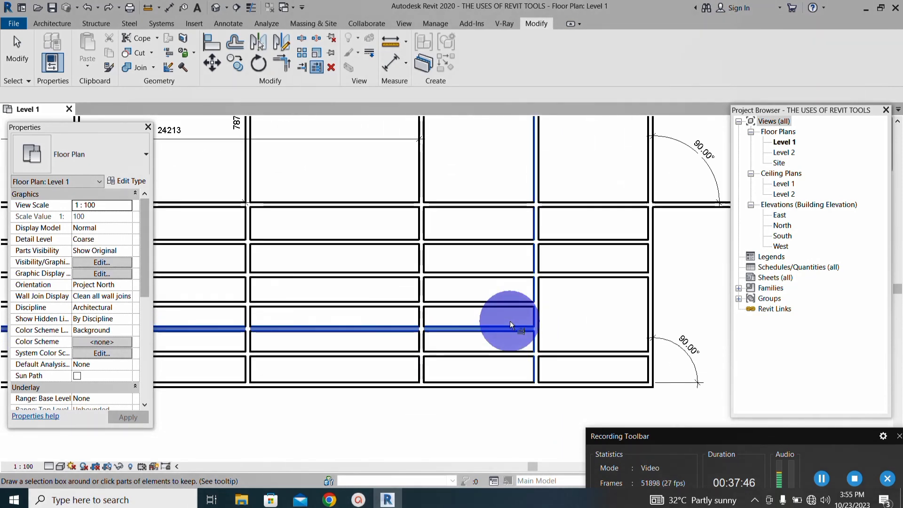
scroll(513, 324, down, 2)
scroll(518, 327, down, 2)
scroll(512, 322, up, 2)
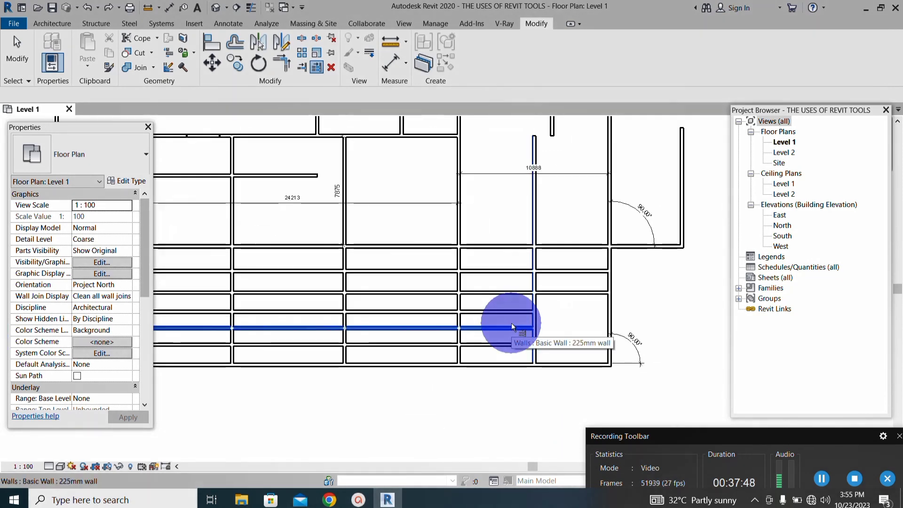
scroll(512, 322, down, 2)
scroll(512, 322, up, 2)
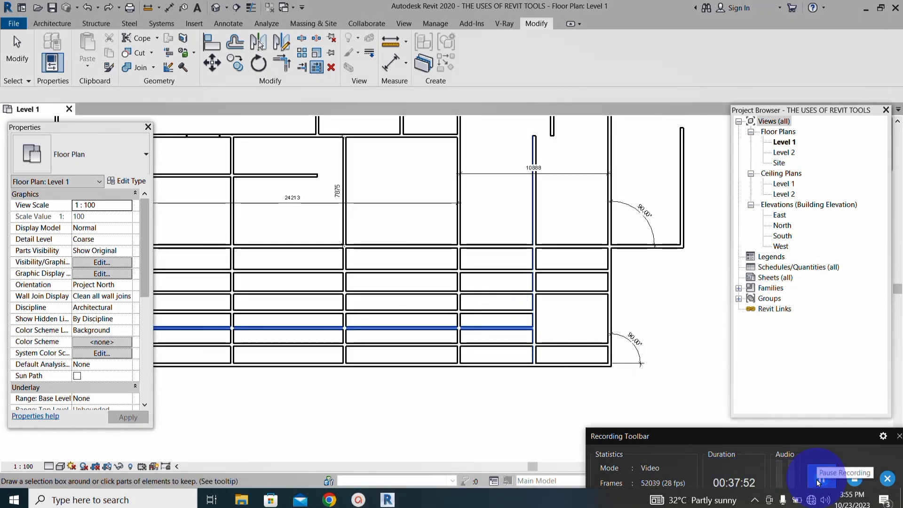
scroll(507, 359, down, 5)
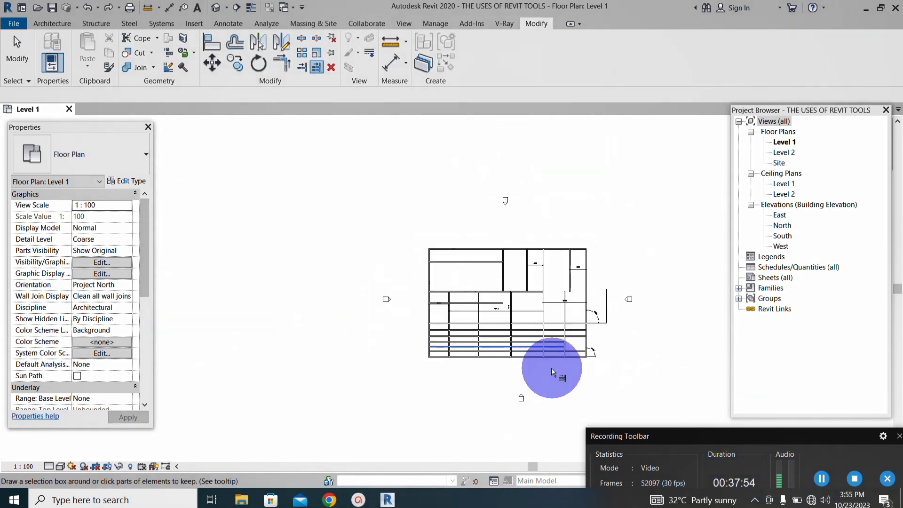
scroll(551, 368, up, 4)
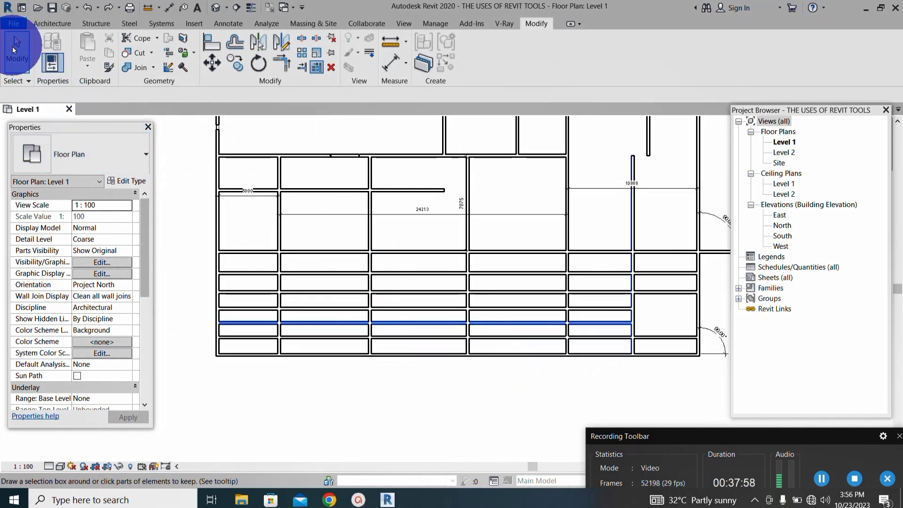
Step: End the trim/extend command and delete the two interior walls directly above the lowest interior wall
click(14, 49)
scroll(515, 315, up, 2)
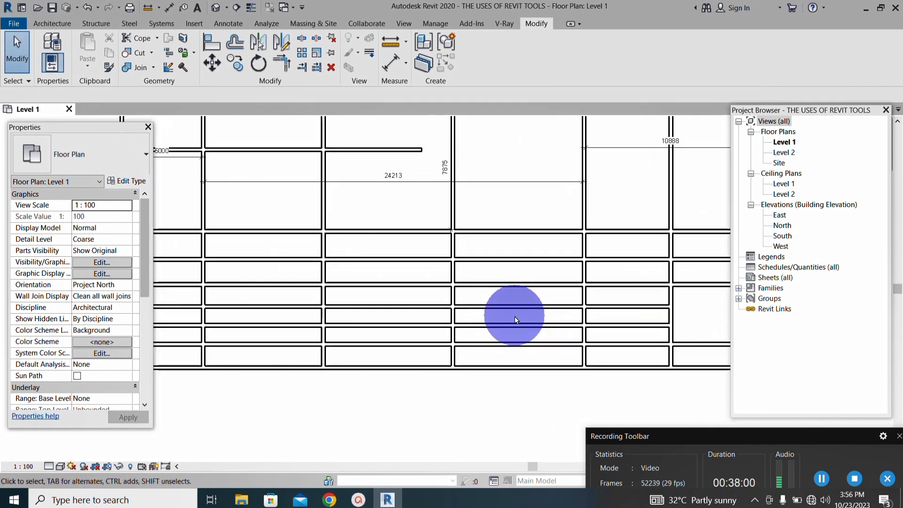
scroll(521, 342, down, 2)
scroll(523, 328, up, 3)
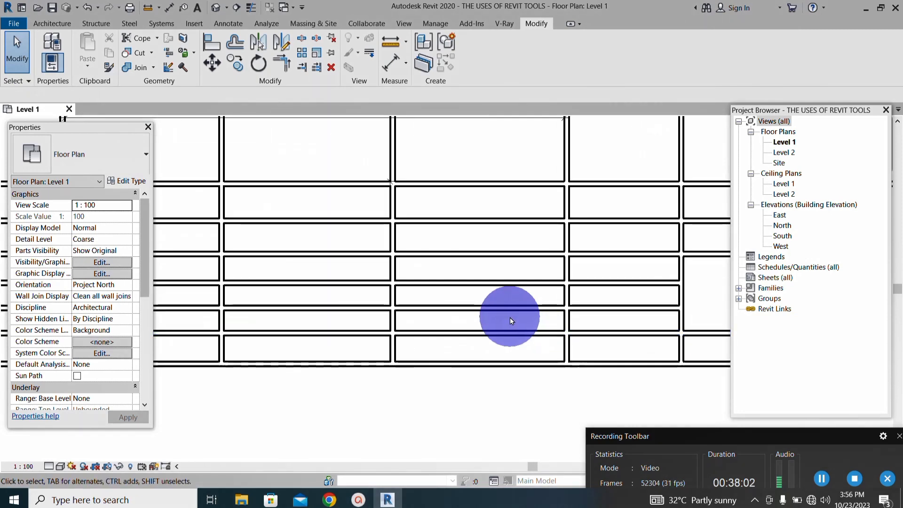
drag(510, 316, 459, 261)
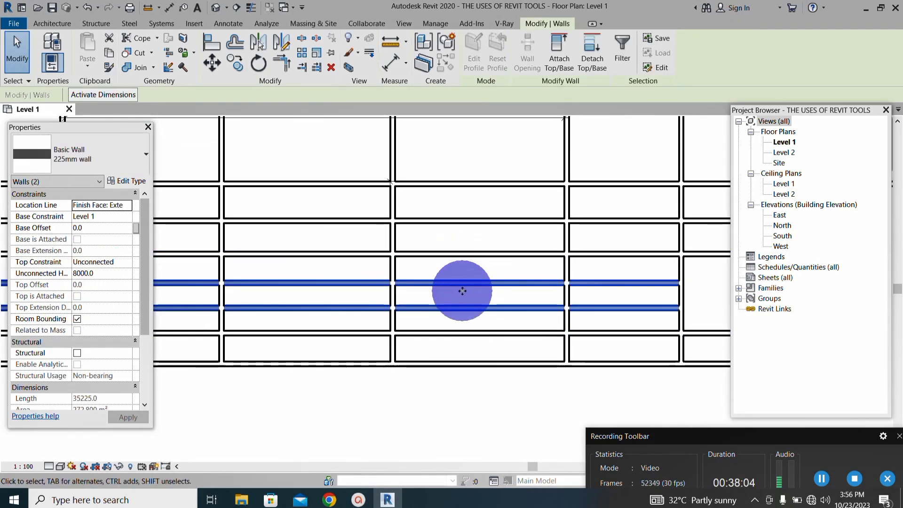
key(Escape)
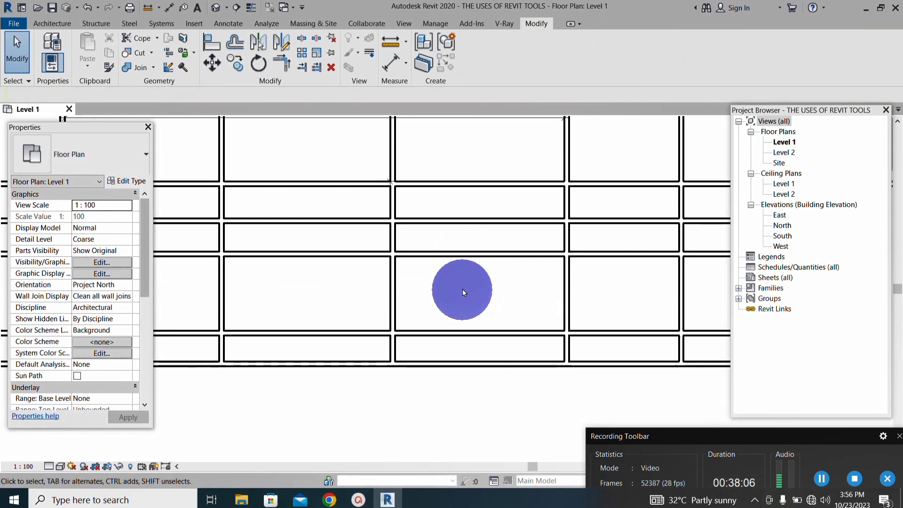
Step: Delete the lowest interior wall just above the bottom exterior wall
scroll(471, 297, down, 3)
scroll(487, 312, up, 2)
scroll(469, 299, down, 1)
scroll(491, 319, up, 3)
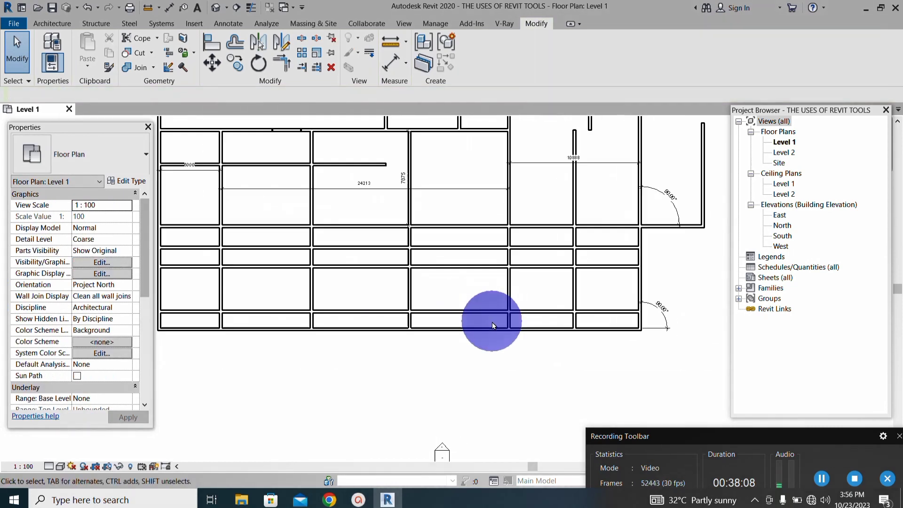
click(529, 312)
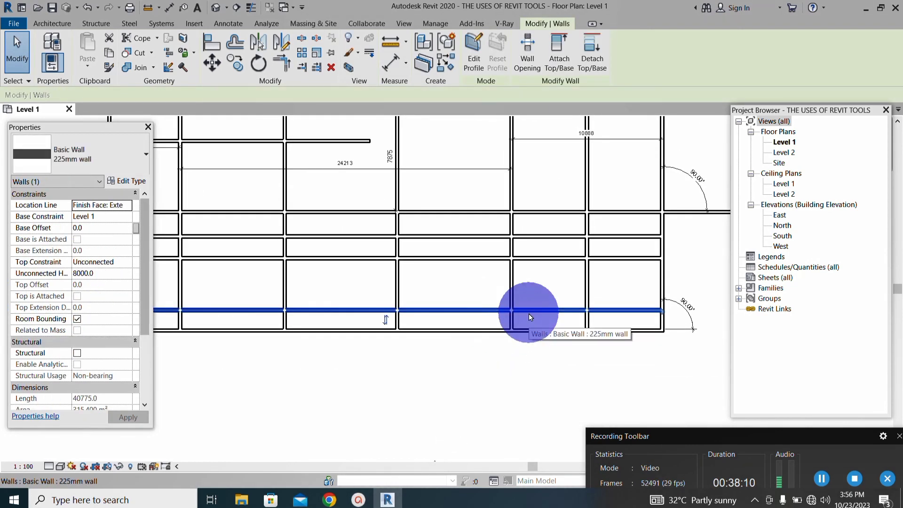
key(Escape)
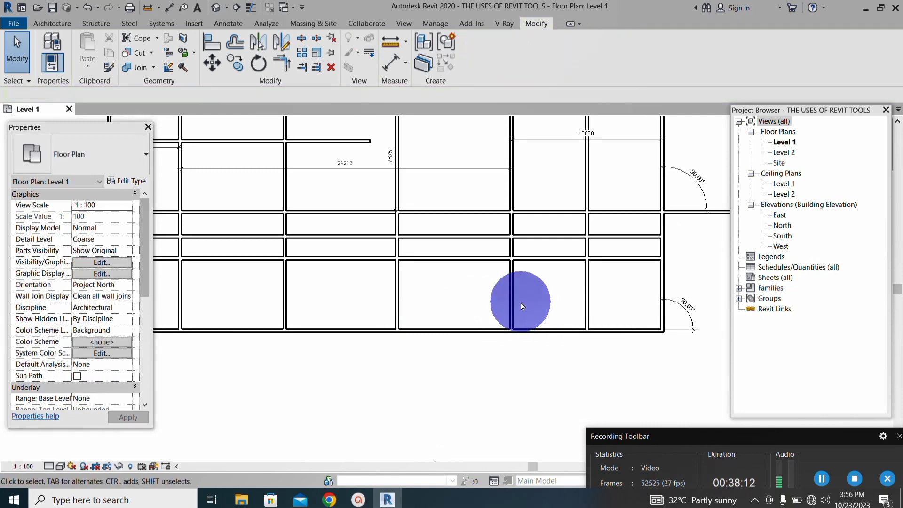
scroll(520, 303, down, 2)
scroll(526, 263, down, 1)
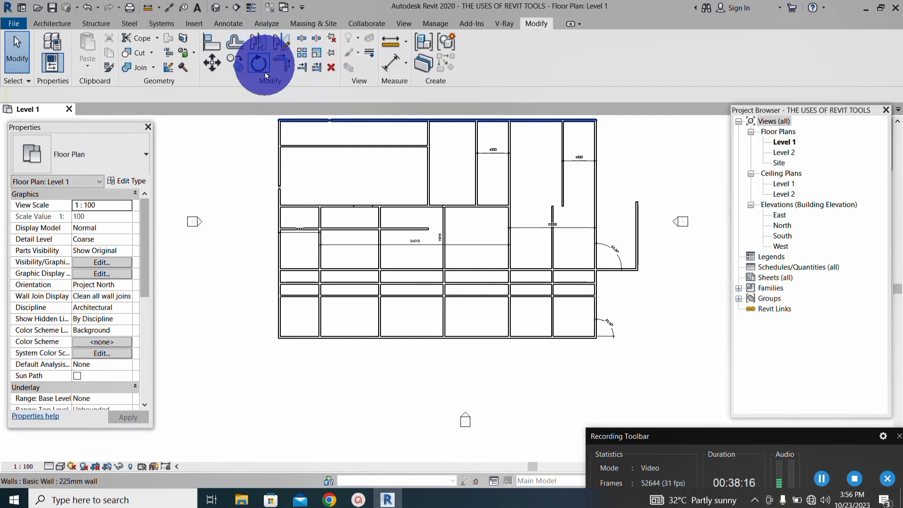
scroll(276, 201, down, 3)
scroll(516, 259, up, 2)
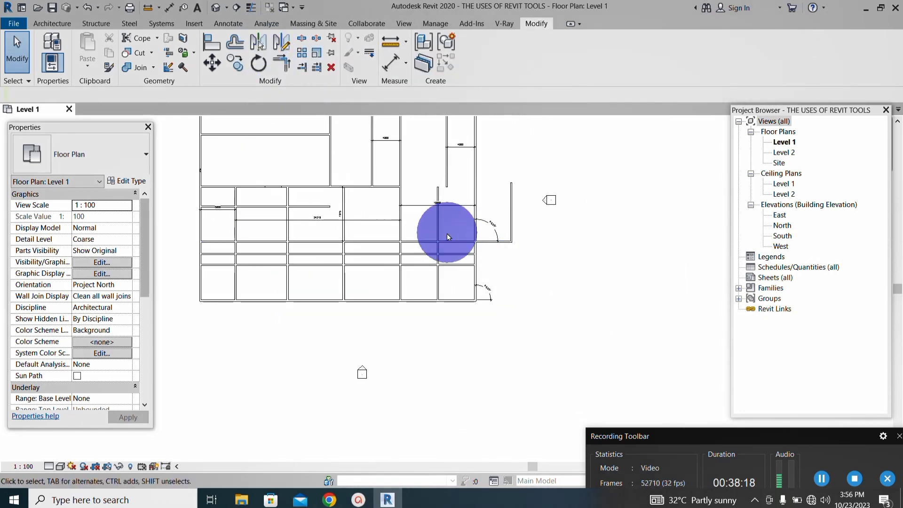
scroll(367, 270, down, 1)
scroll(369, 232, up, 3)
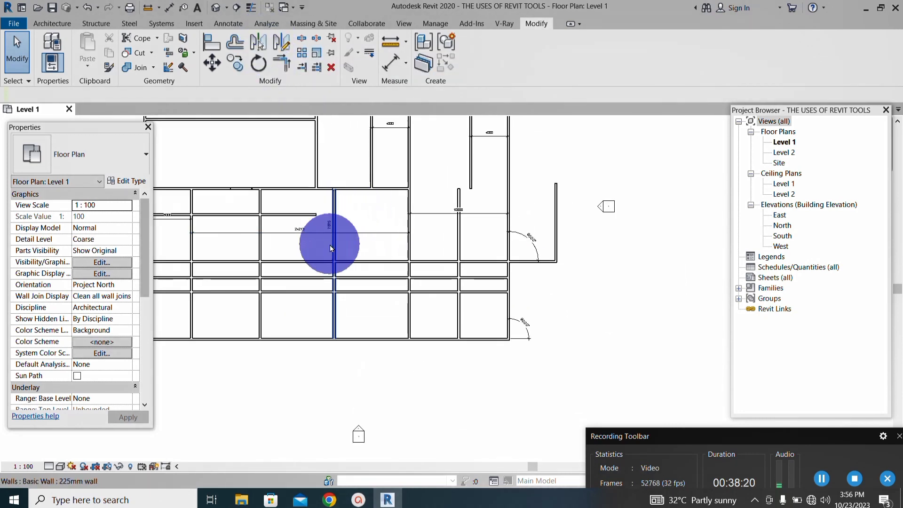
scroll(304, 236, up, 1)
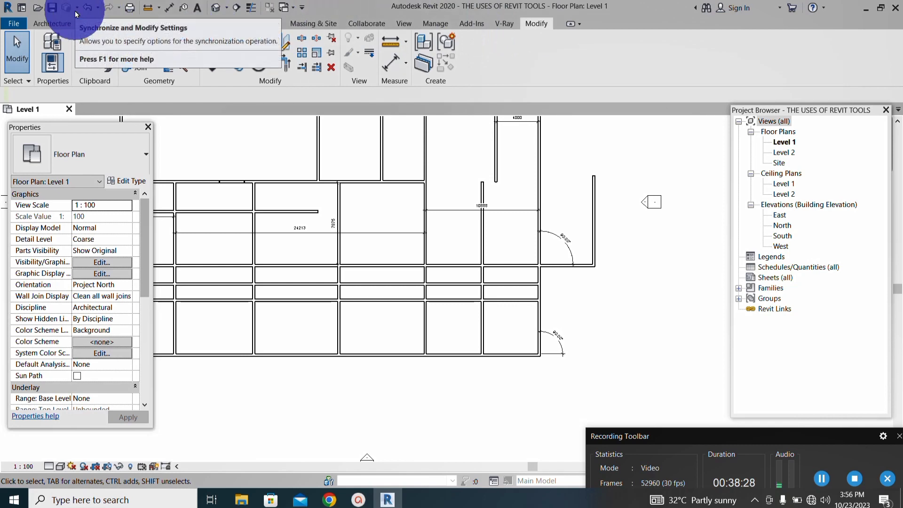
click(61, 22)
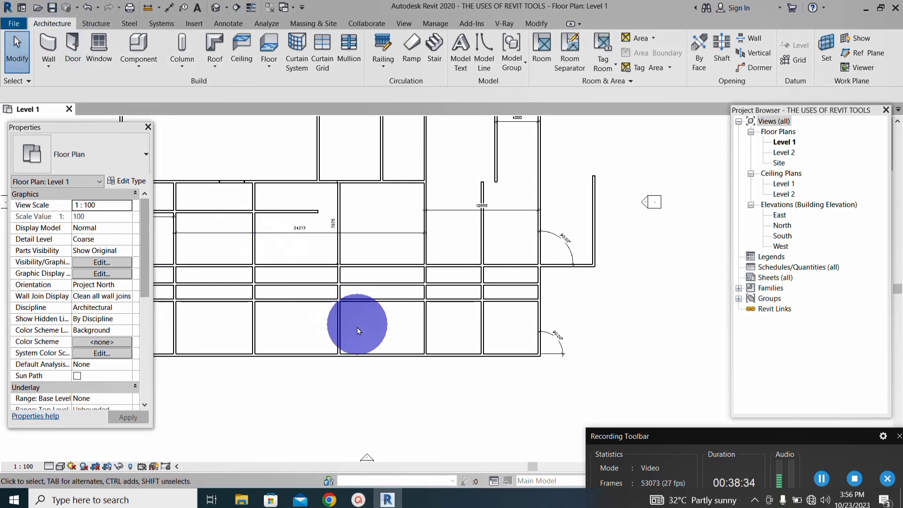
Step: Use Create Similar on the lowest interior wall to draw a closed triangle of 225mm walls beside the plan's lower-right corner, base about 4077 mm long
scroll(356, 327, up, 2)
click(362, 287)
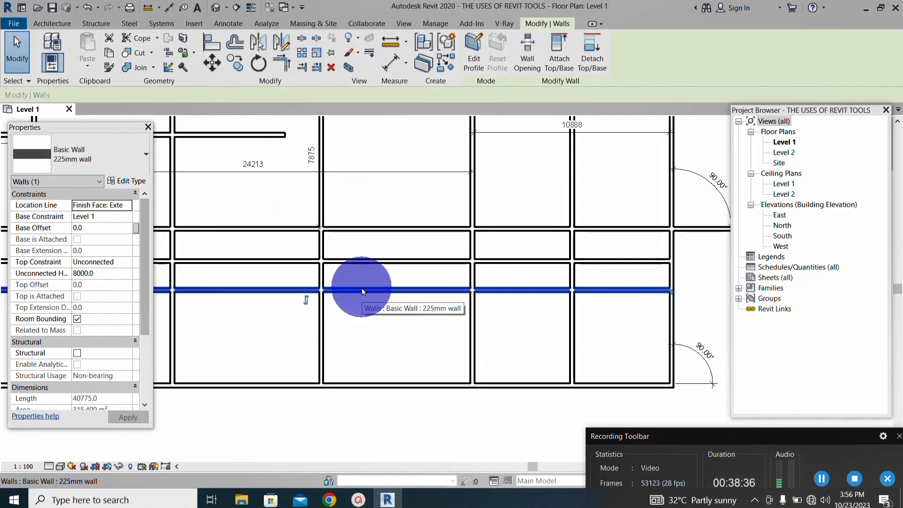
click(438, 68)
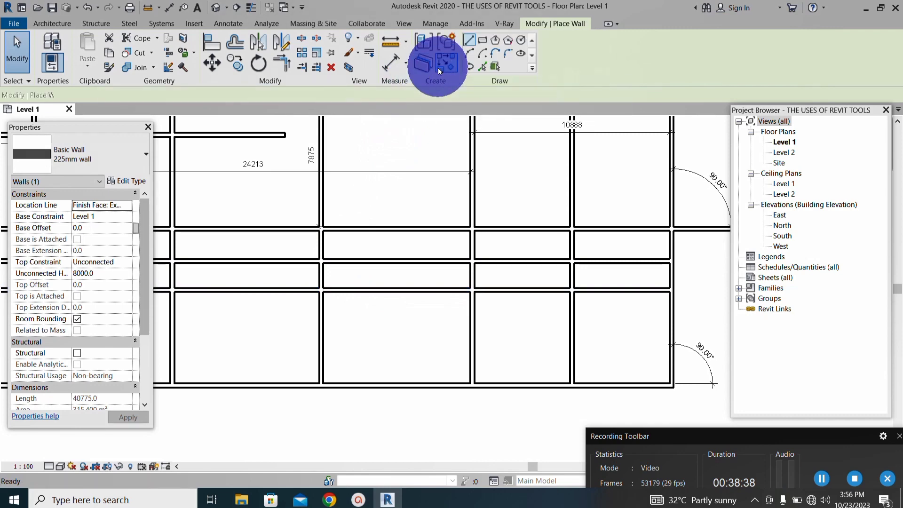
scroll(361, 218, down, 3)
scroll(586, 241, up, 2)
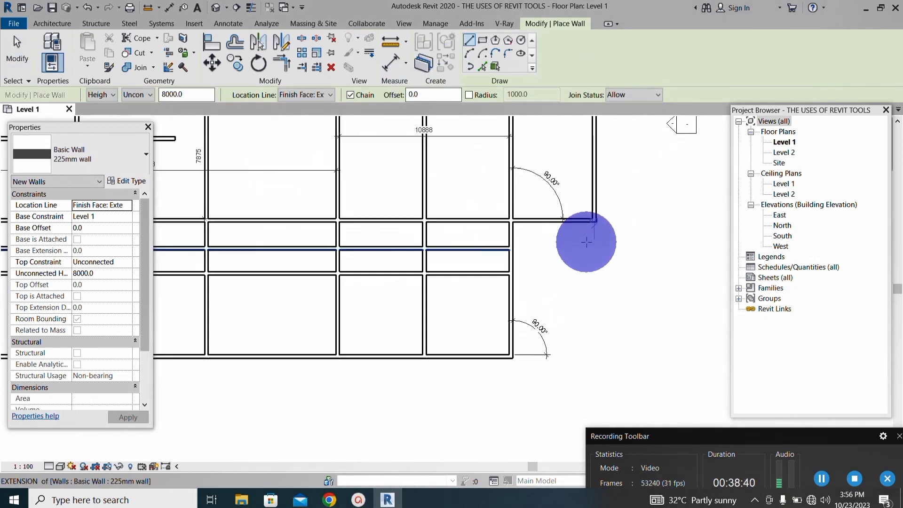
scroll(587, 242, up, 1)
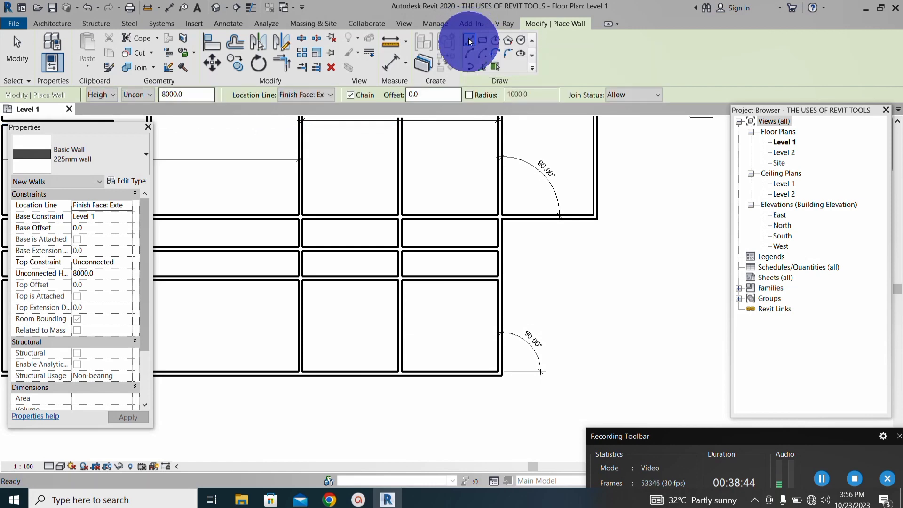
scroll(542, 260, down, 2)
scroll(558, 292, up, 2)
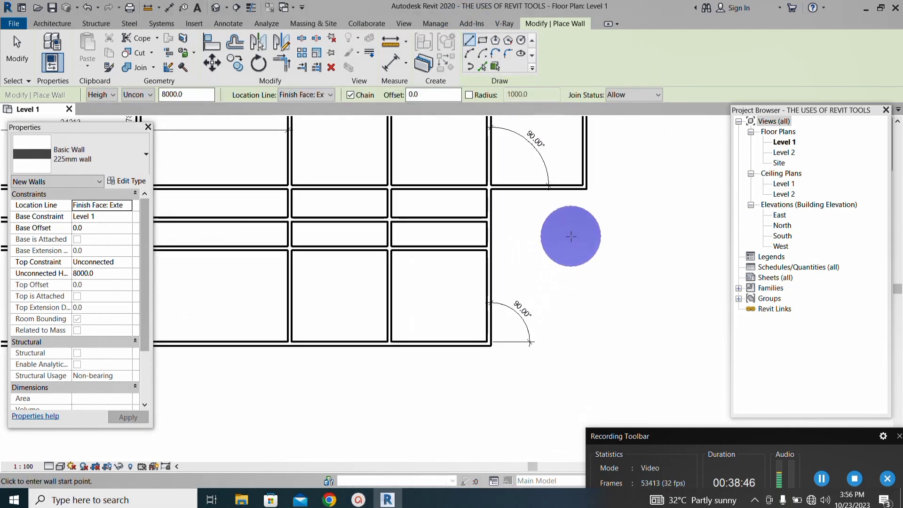
click(584, 220)
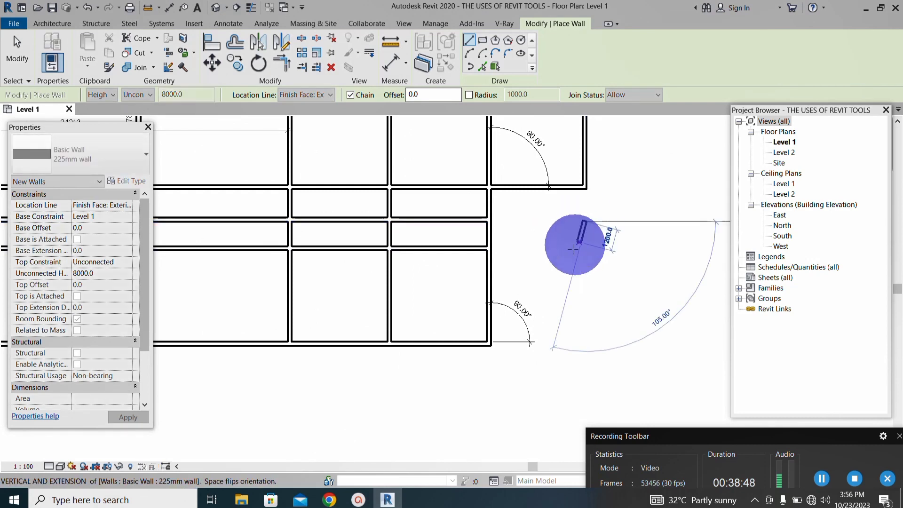
click(557, 280)
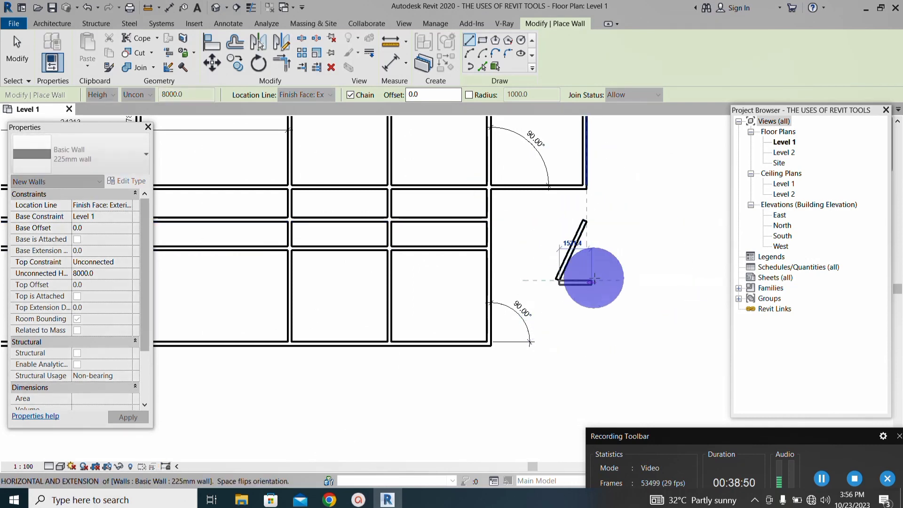
click(629, 281)
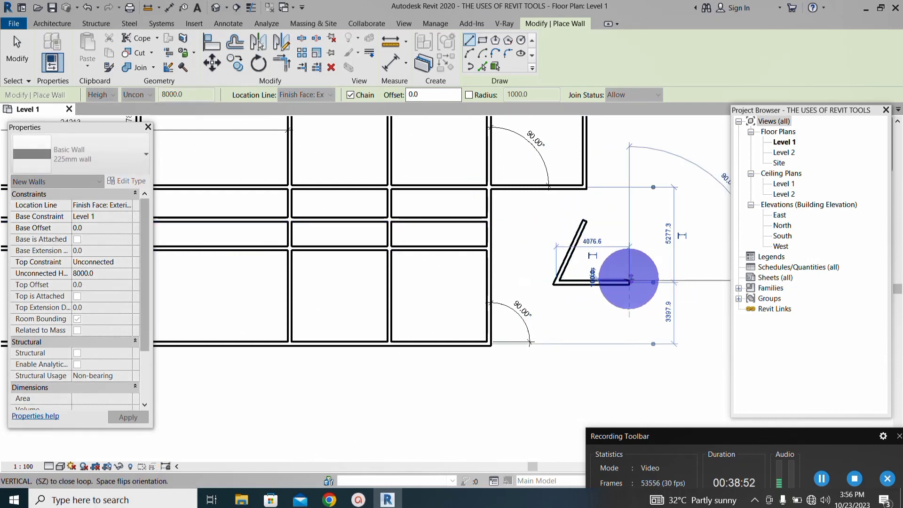
click(587, 221)
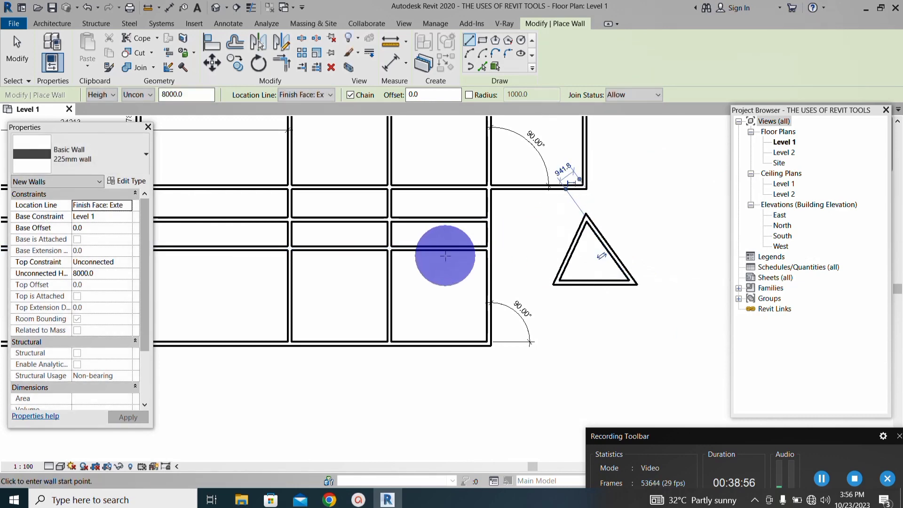
scroll(389, 250, down, 3)
scroll(464, 266, up, 1)
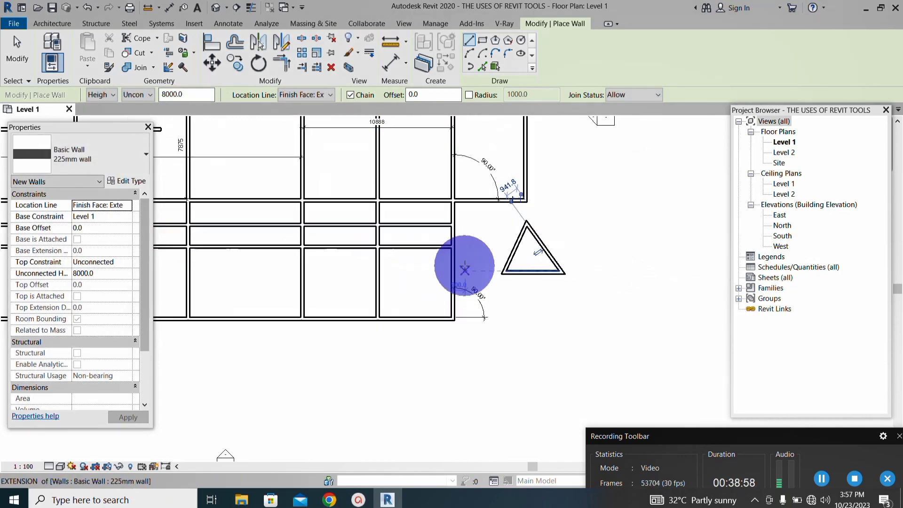
scroll(464, 266, up, 1)
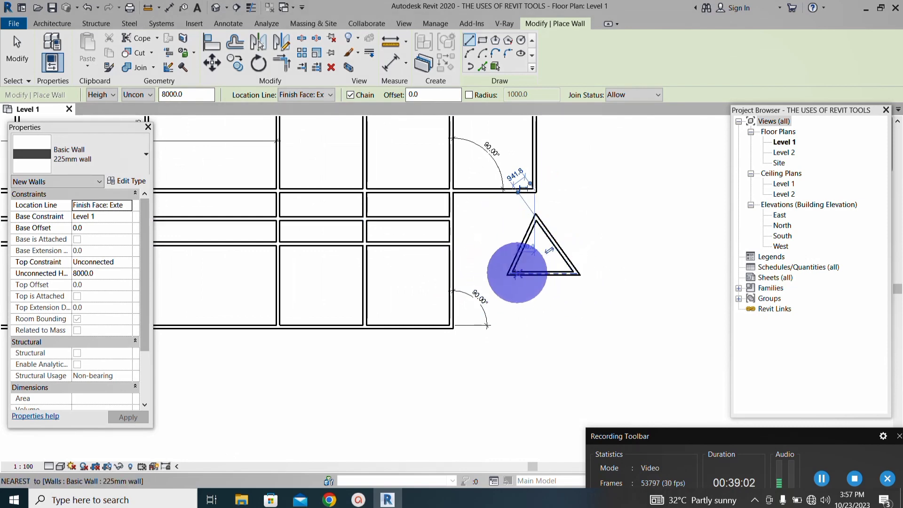
scroll(499, 287, down, 2)
click(32, 58)
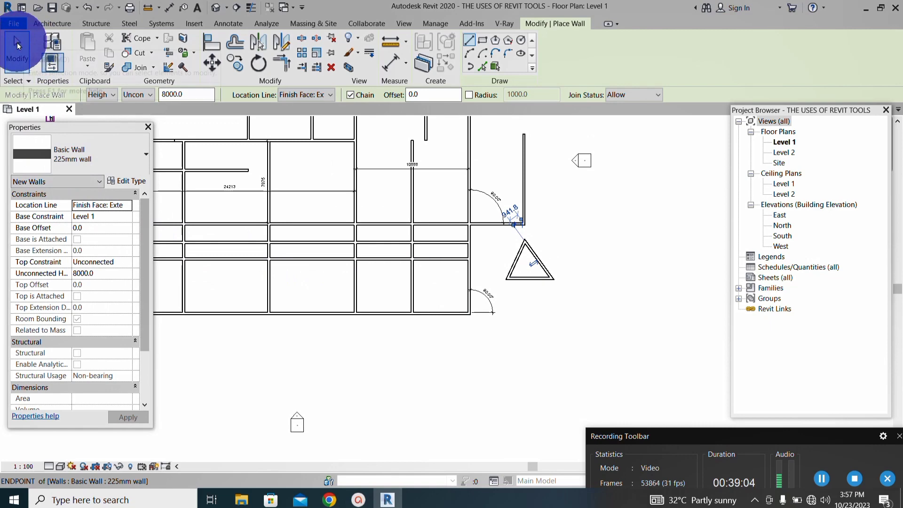
Step: Mirror a copy of the triangular walls across a vertical axis drawn just to the right of the triangle
scroll(585, 298, up, 1)
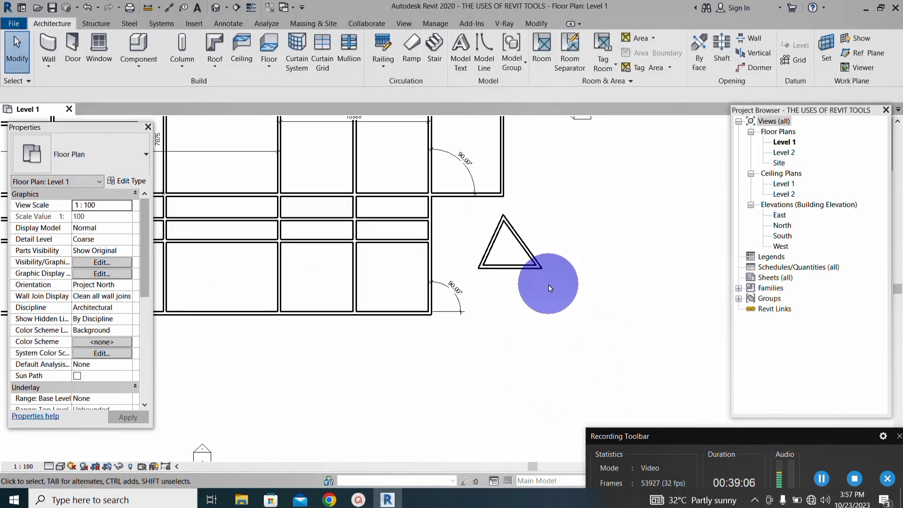
scroll(517, 240, up, 3)
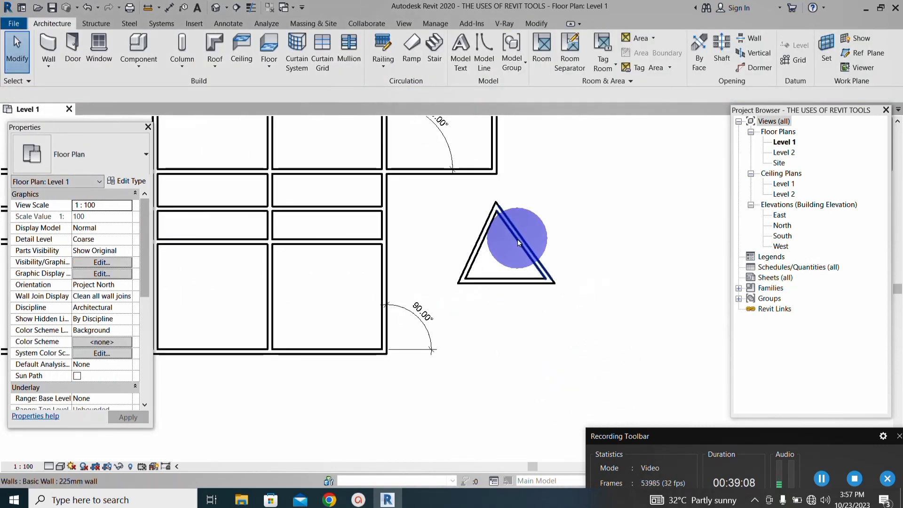
scroll(447, 246, down, 4)
scroll(557, 266, up, 1)
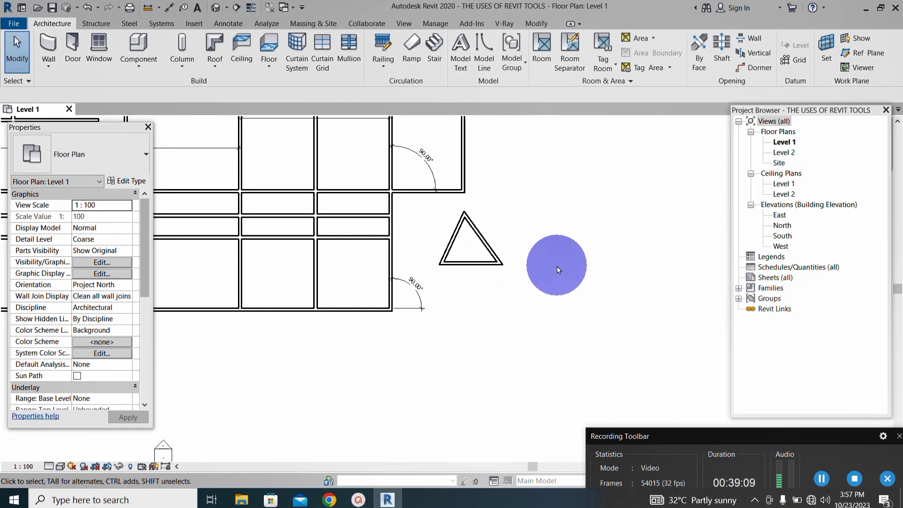
click(531, 22)
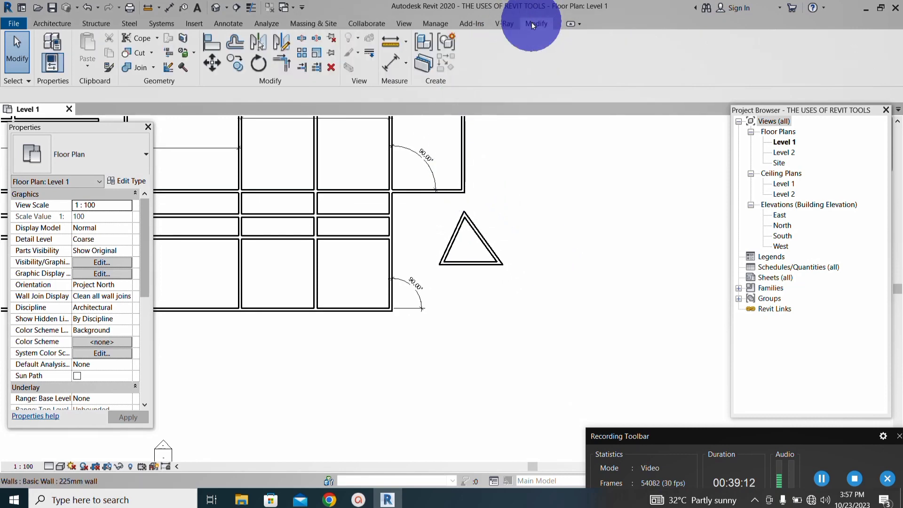
scroll(470, 298, up, 1)
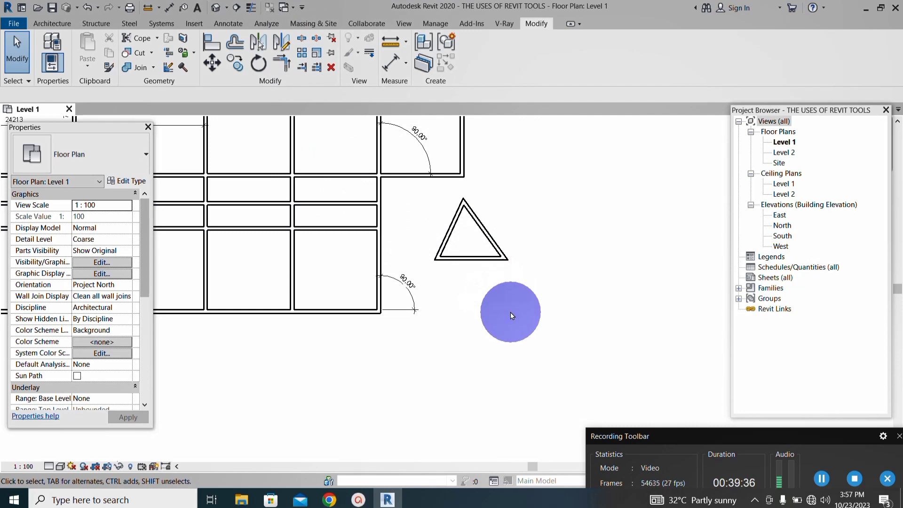
drag(531, 299, 431, 199)
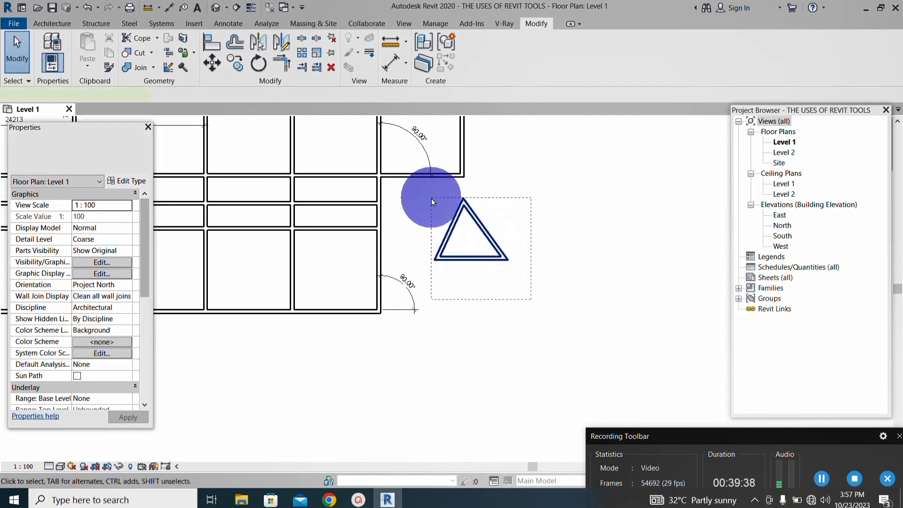
click(289, 47)
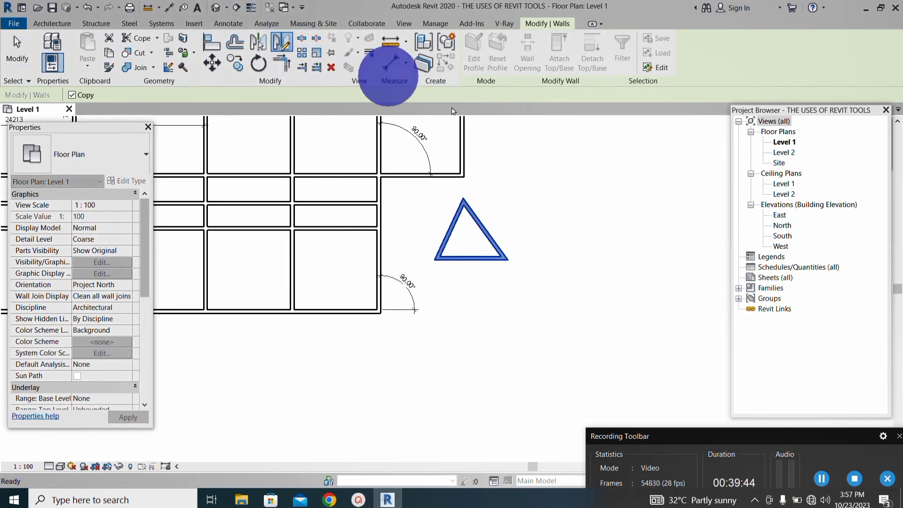
scroll(527, 264, up, 3)
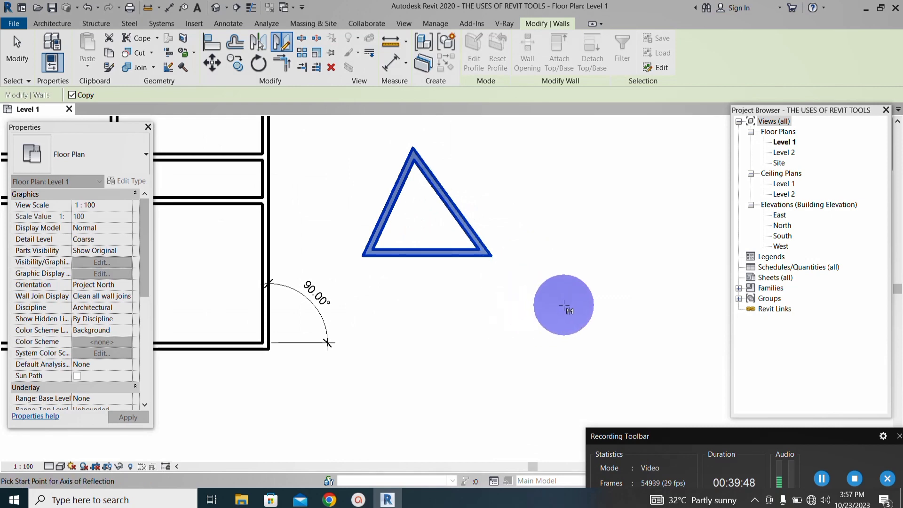
click(543, 310)
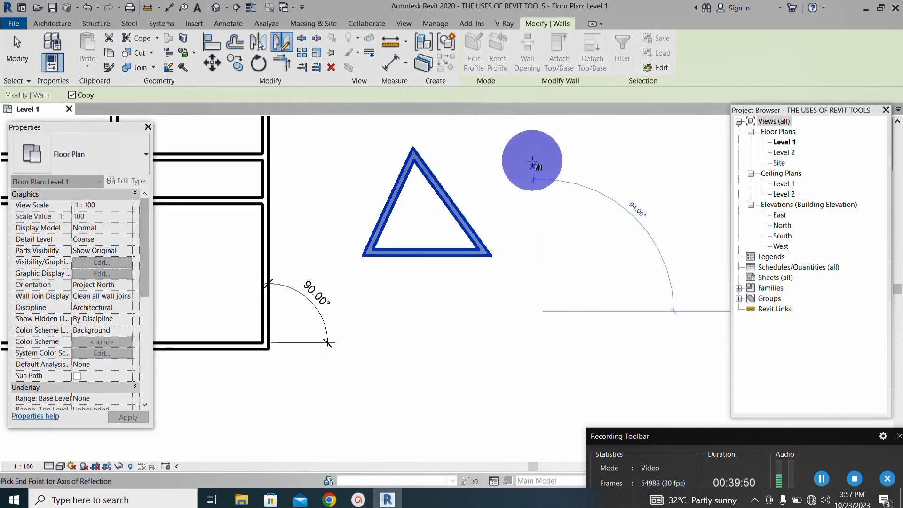
scroll(530, 169, down, 3)
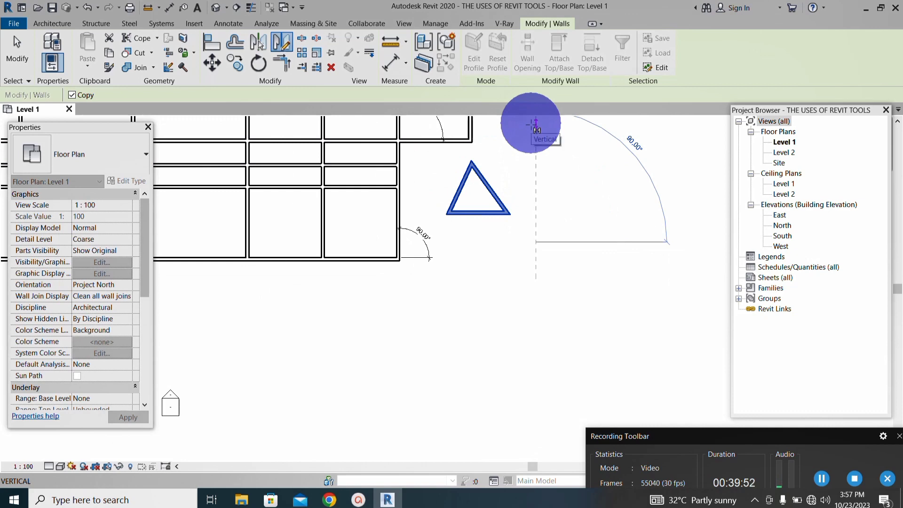
click(531, 126)
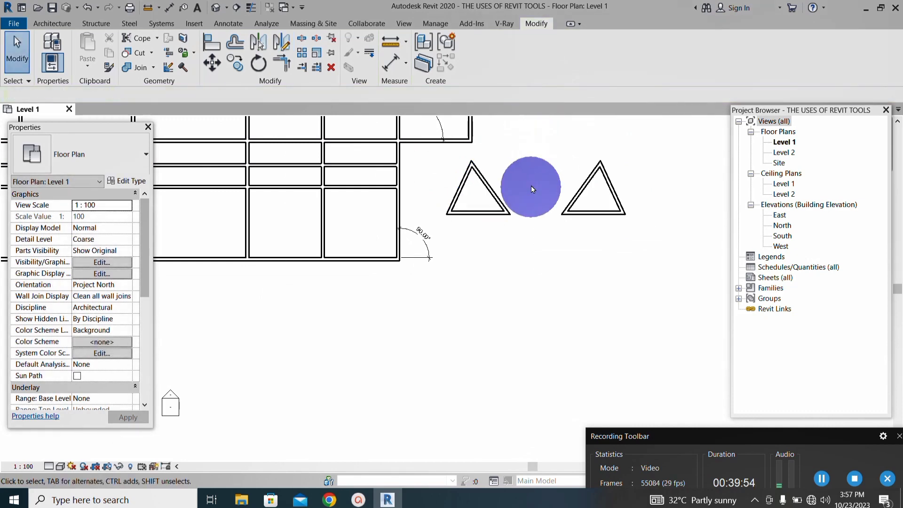
Step: Compare the original wall triangle with its mirrored copy beside the plan
scroll(549, 235, down, 4)
scroll(573, 214, up, 4)
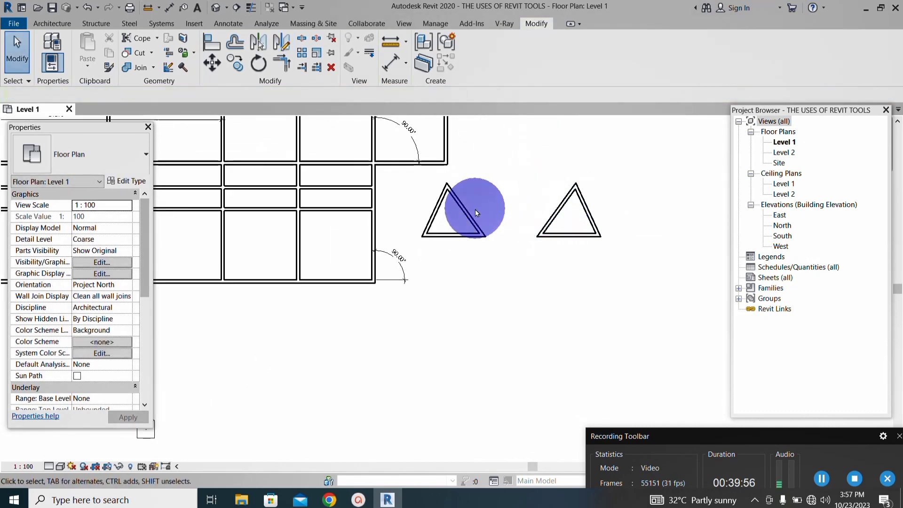
scroll(472, 202, up, 1)
scroll(439, 221, down, 2)
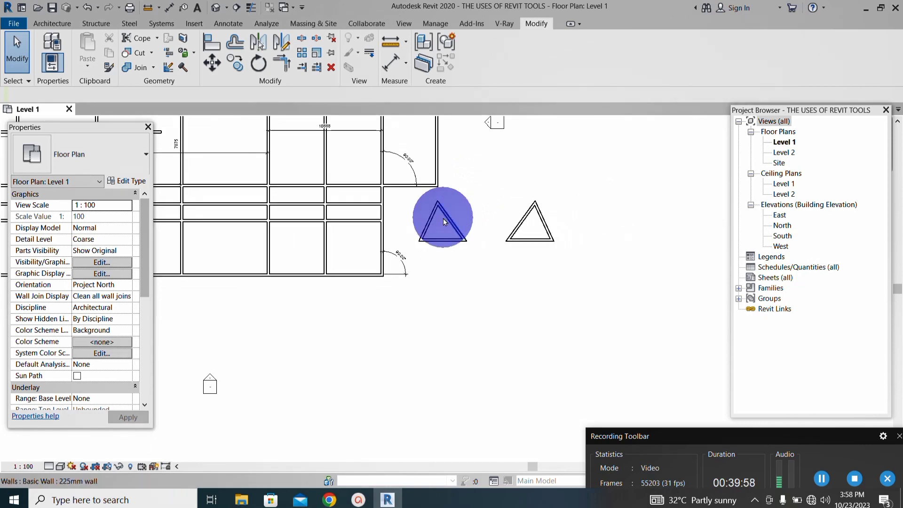
scroll(443, 218, up, 1)
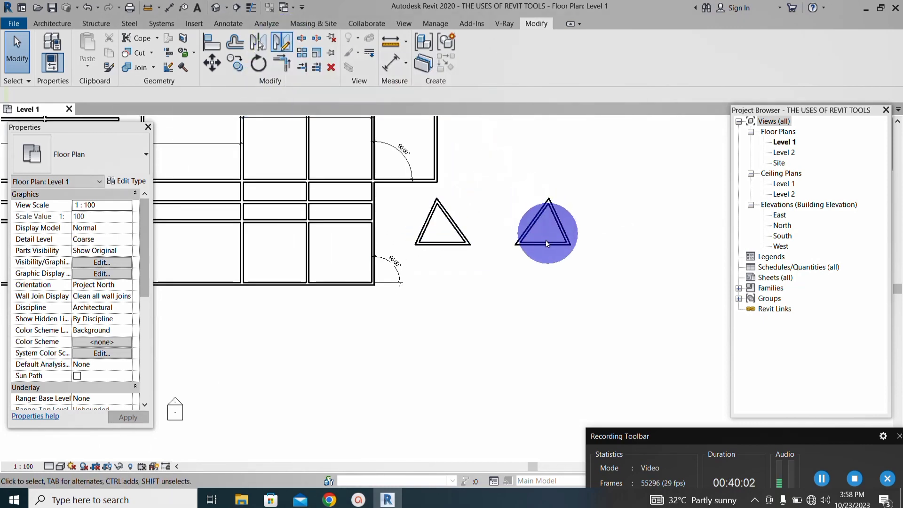
scroll(530, 241, up, 1)
scroll(507, 242, down, 3)
scroll(553, 239, up, 2)
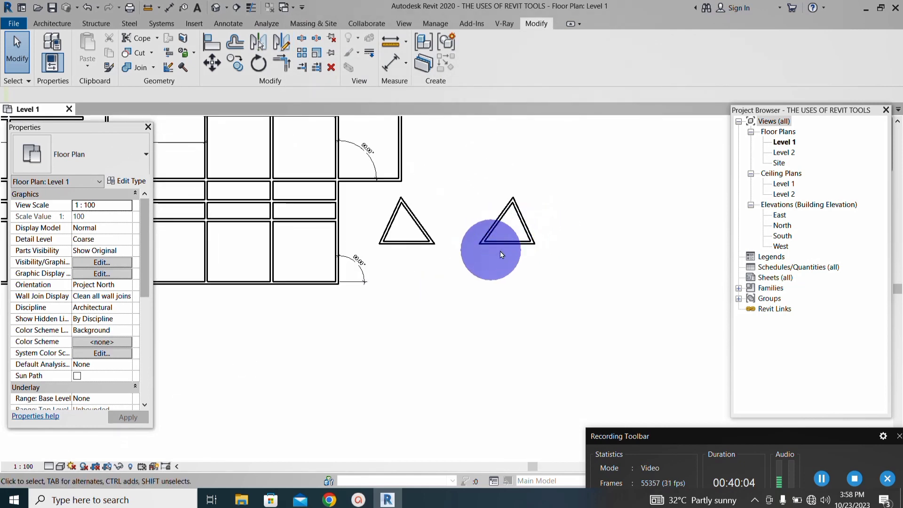
scroll(506, 202, up, 1)
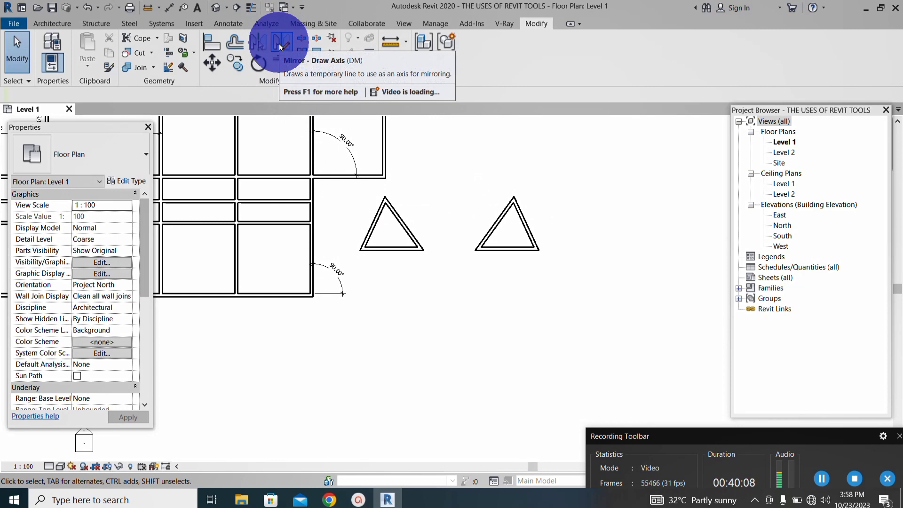
Step: Start Mirror - Draw Axis first, choose the second triangle's three walls, and mirror a copy across a vertical axis to their right
click(280, 44)
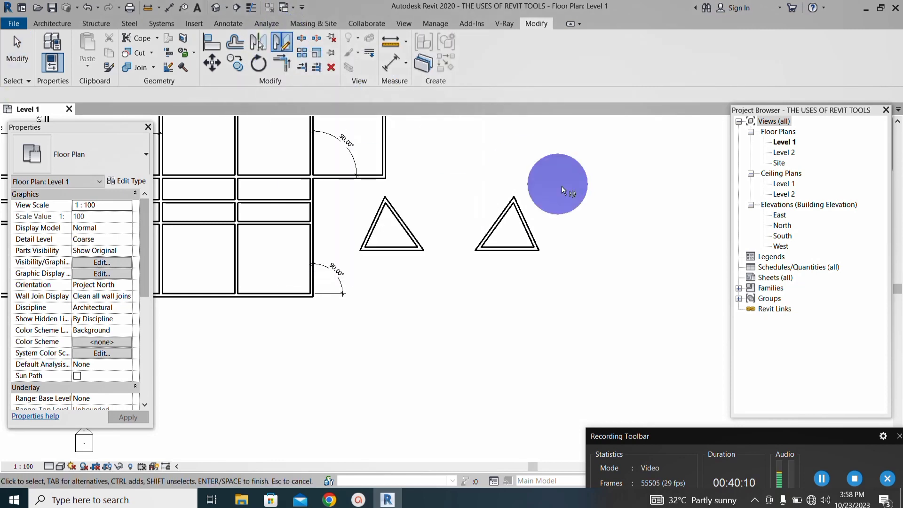
scroll(570, 281, up, 1)
scroll(570, 280, up, 1)
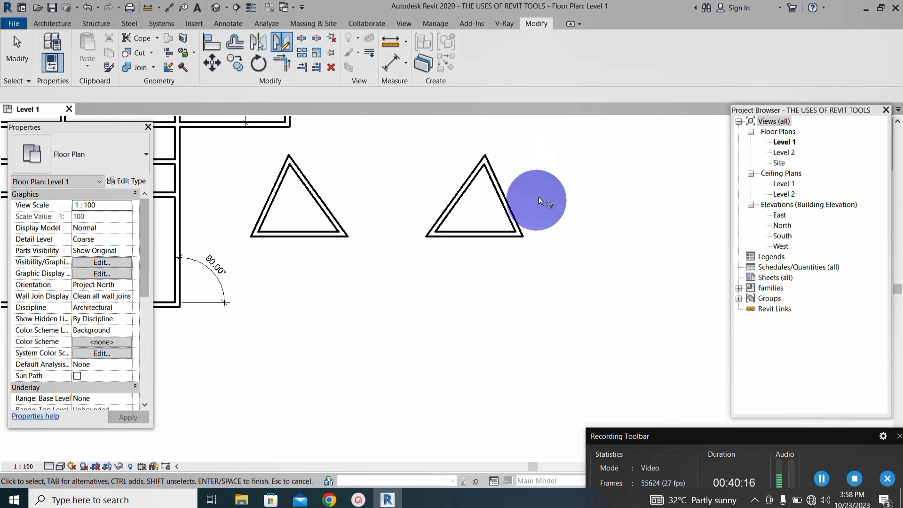
drag(544, 265, 400, 133)
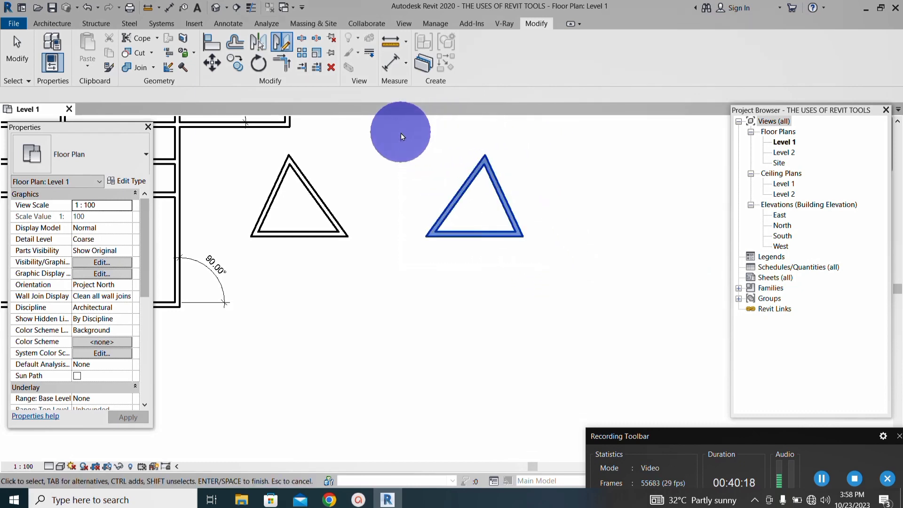
key(Return)
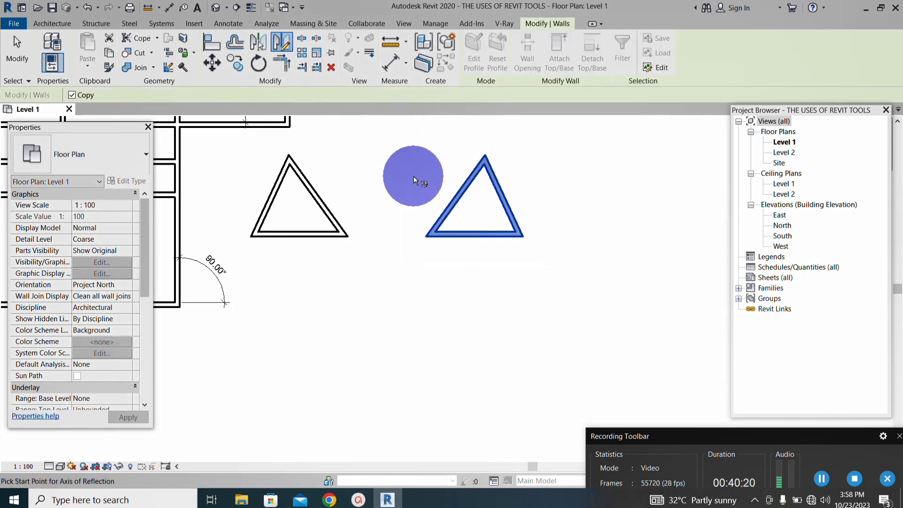
click(559, 268)
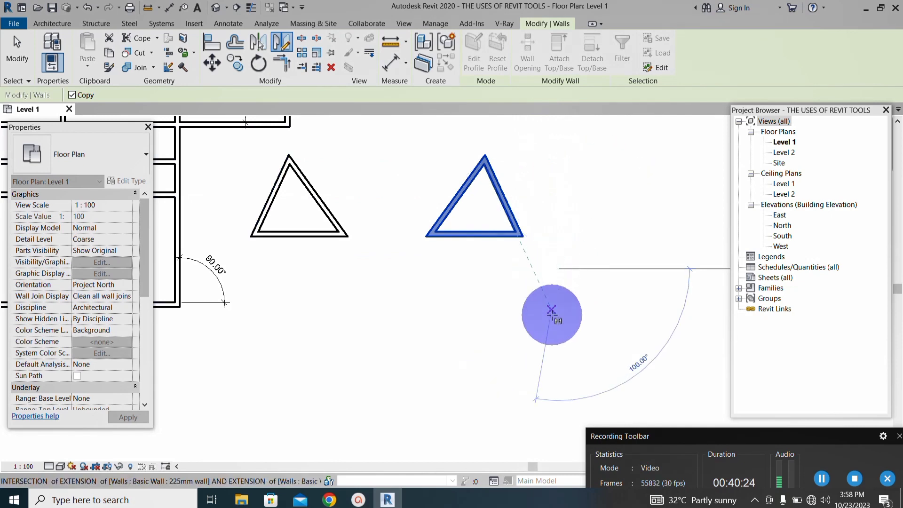
click(558, 132)
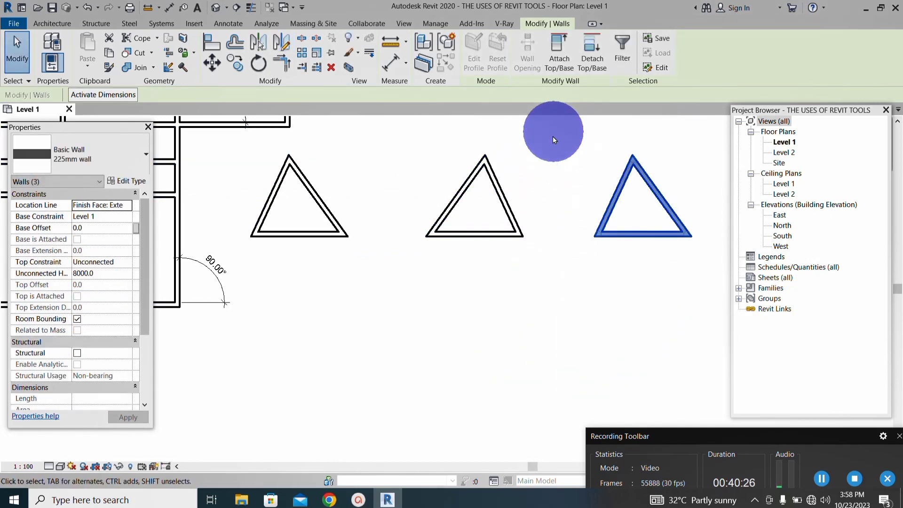
scroll(517, 240, down, 2)
scroll(530, 261, down, 3)
scroll(448, 256, down, 1)
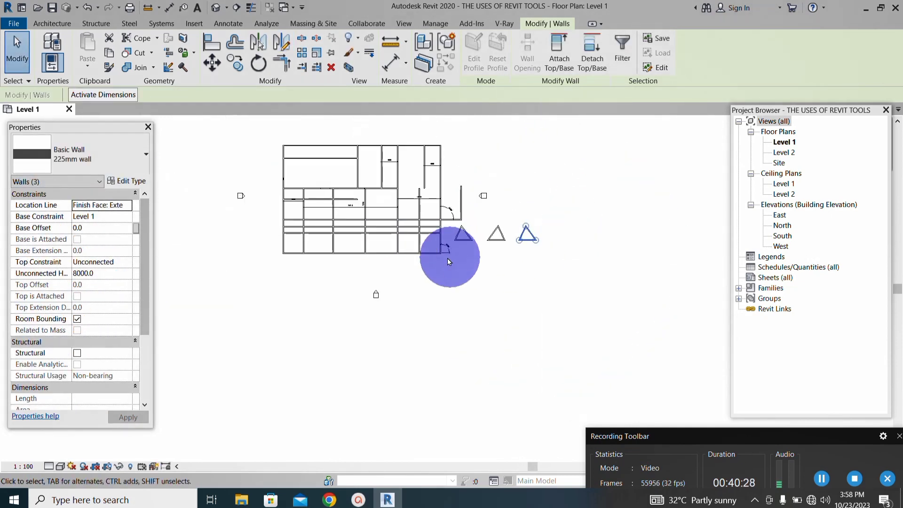
Step: Delete the two mirrored wall triangles, keeping only the original triangle nearest the plan
scroll(390, 235, up, 2)
scroll(329, 221, up, 1)
scroll(546, 235, up, 3)
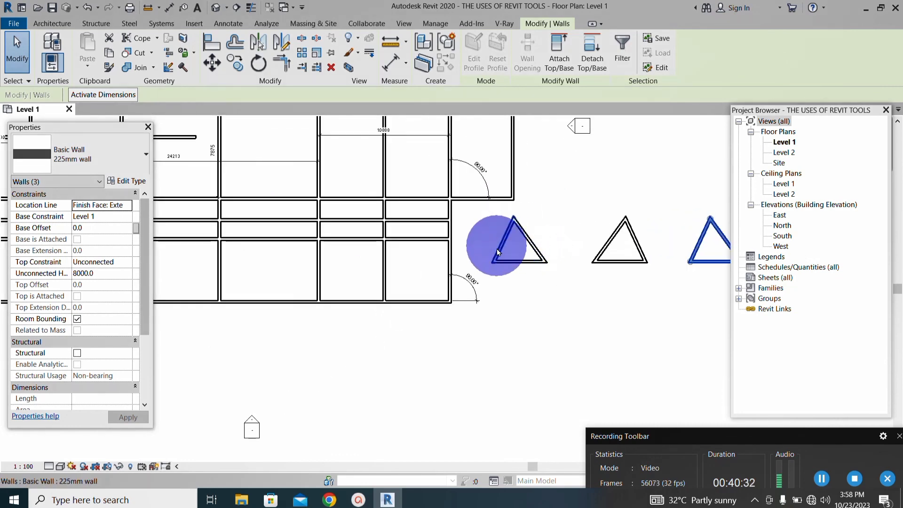
scroll(487, 268, down, 1)
scroll(611, 277, up, 1)
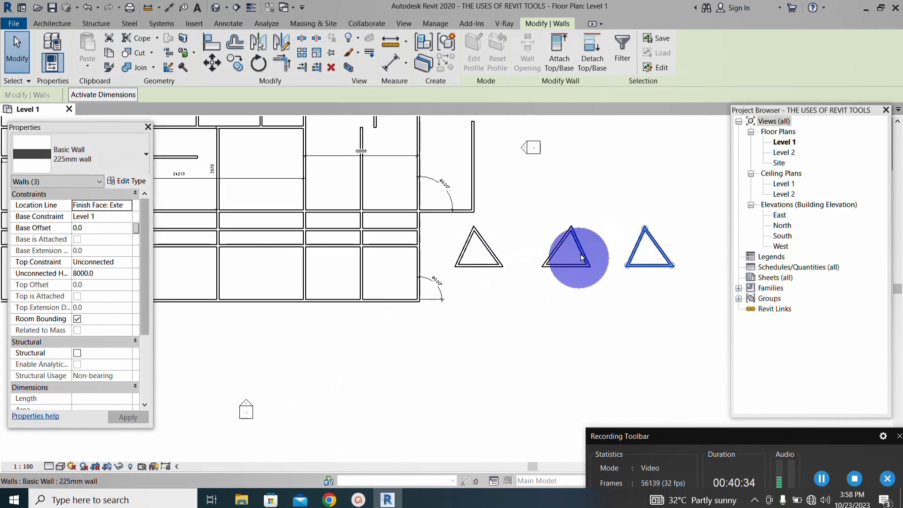
key(Escape)
scroll(631, 241, up, 2)
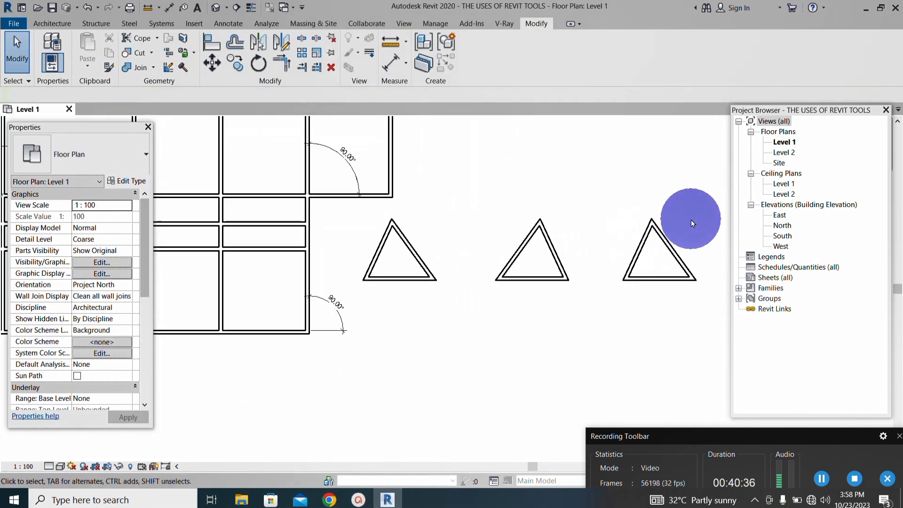
drag(691, 215, 495, 306)
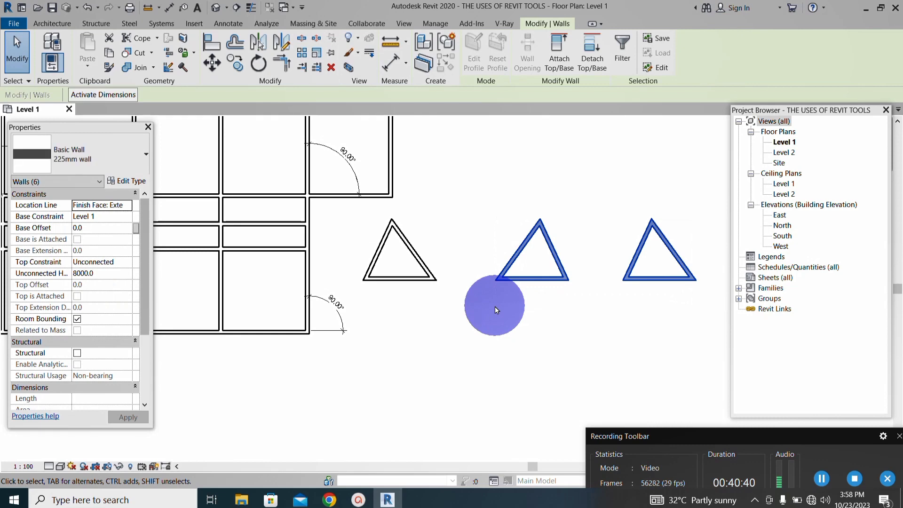
key(Delete)
scroll(494, 292, down, 4)
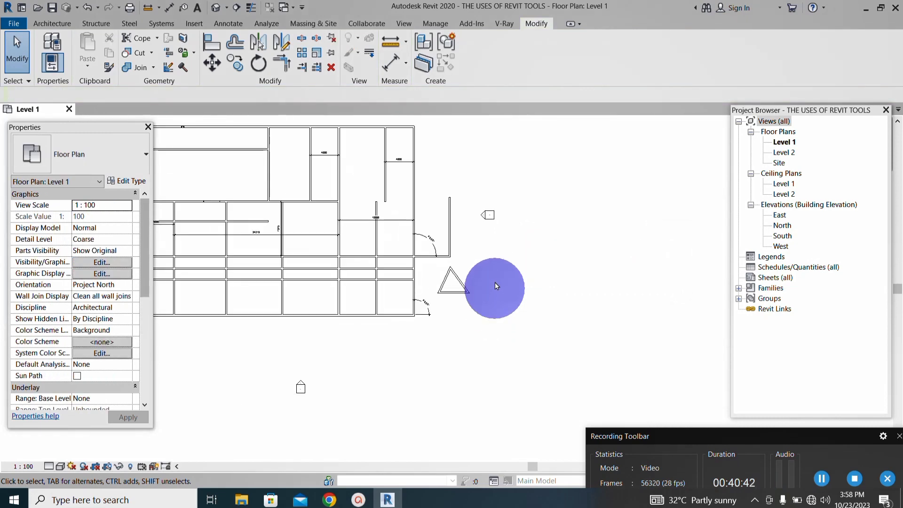
Step: Mirror a copy of the triangle's three walls with Mirror - Pick Axis across the plan's right exterior wall
scroll(383, 274, up, 2)
scroll(386, 265, up, 2)
scroll(491, 314, up, 1)
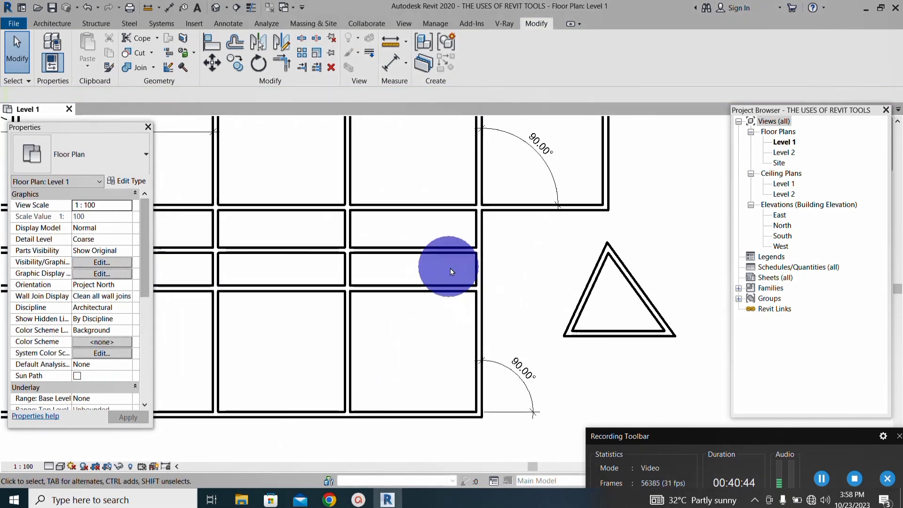
scroll(360, 197, up, 1)
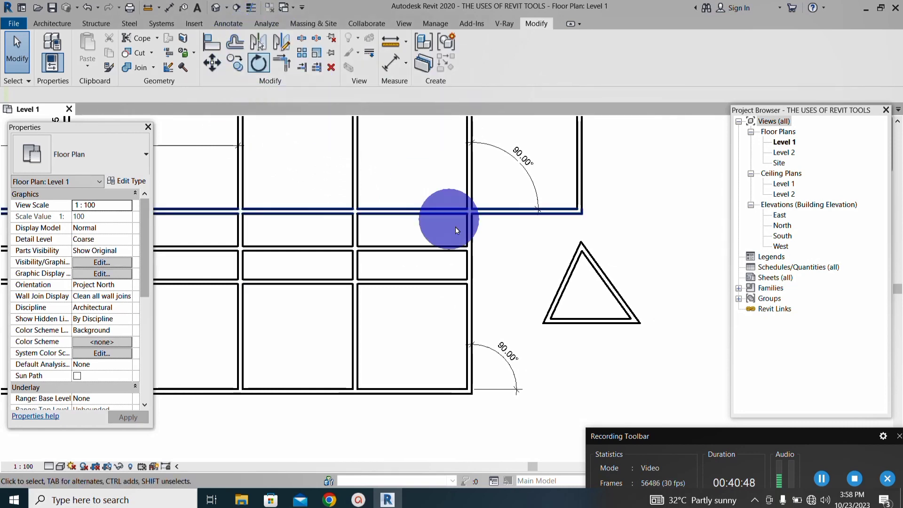
scroll(462, 303, up, 2)
scroll(392, 232, down, 2)
scroll(532, 280, up, 2)
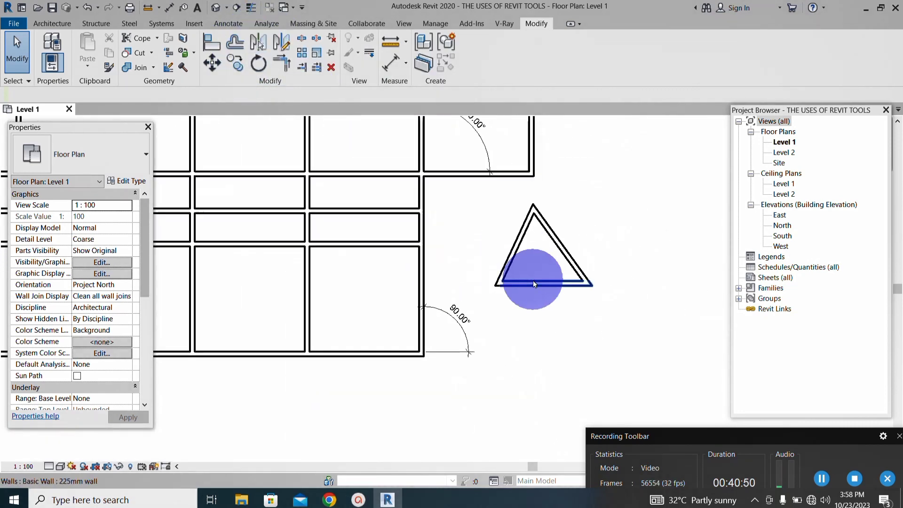
drag(641, 343, 463, 173)
drag(651, 197, 448, 238)
click(515, 245)
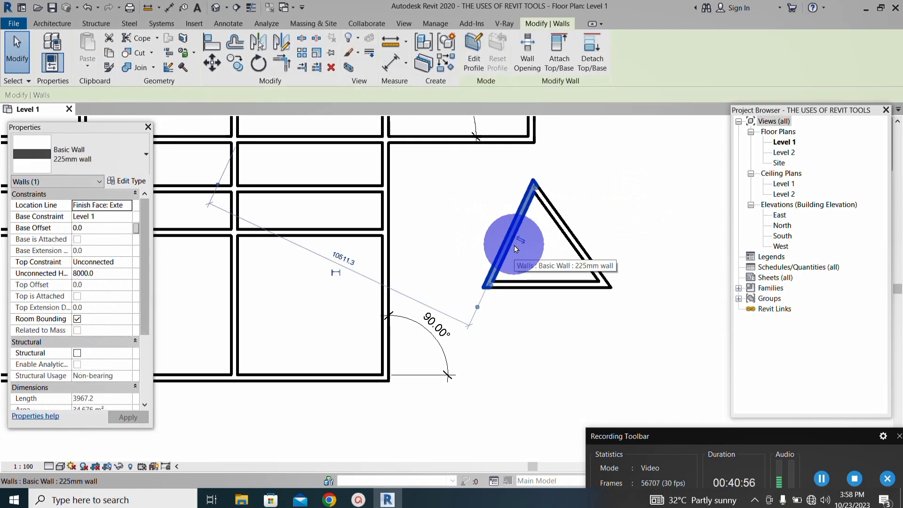
drag(609, 323, 493, 179)
scroll(492, 205, down, 2)
scroll(418, 212, up, 3)
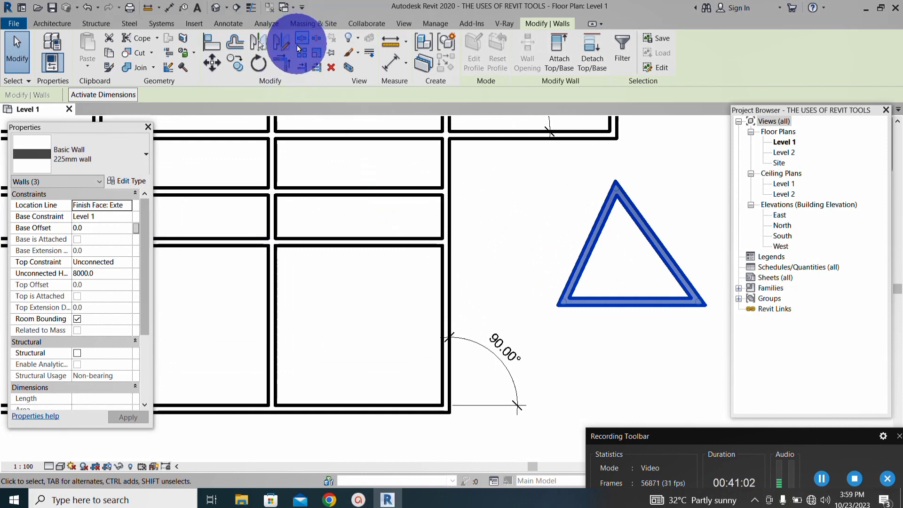
click(262, 42)
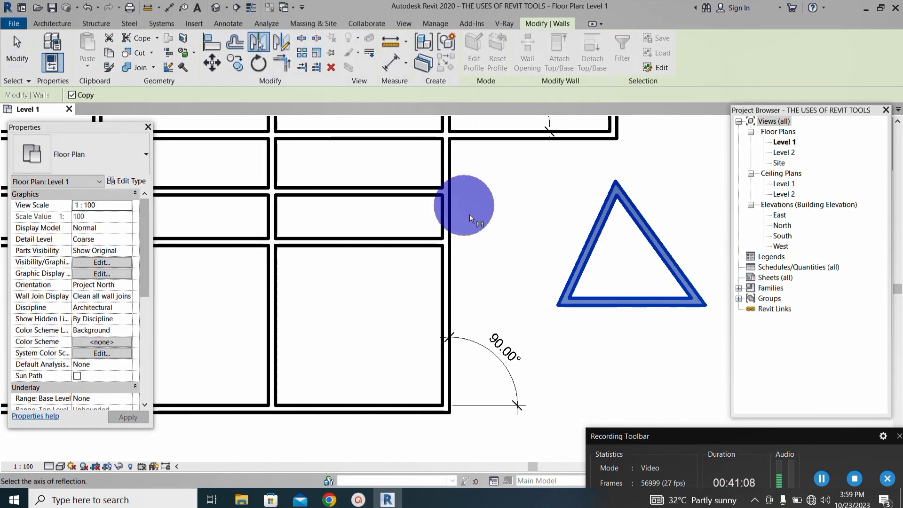
scroll(443, 241, up, 2)
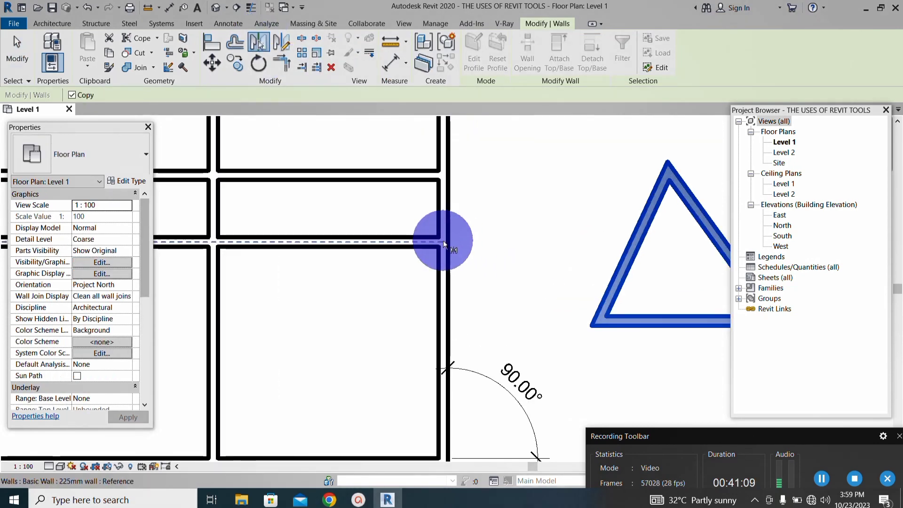
click(443, 217)
scroll(447, 218, down, 3)
scroll(284, 219, up, 3)
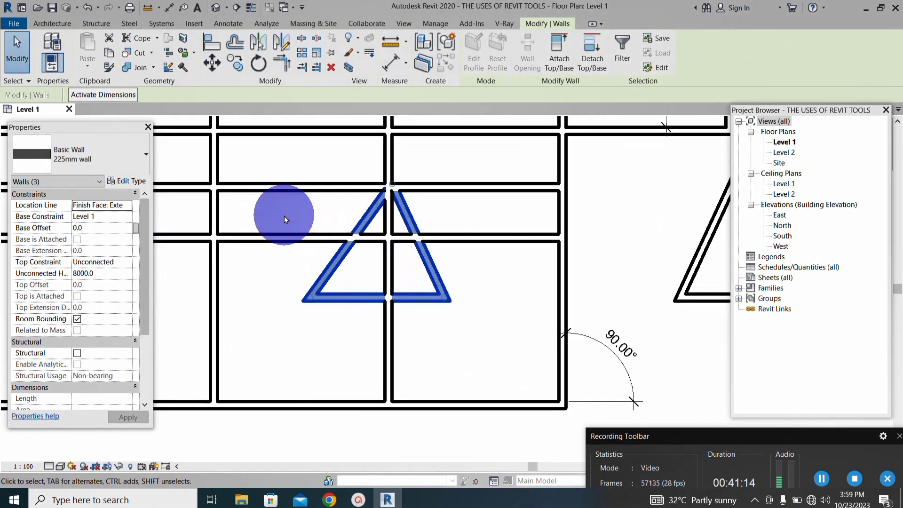
scroll(426, 240, up, 1)
scroll(425, 240, down, 3)
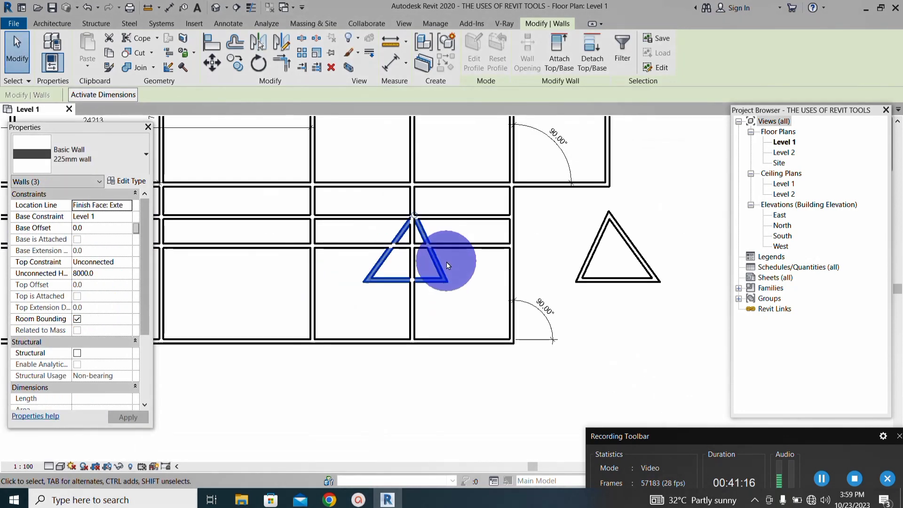
scroll(432, 239, up, 2)
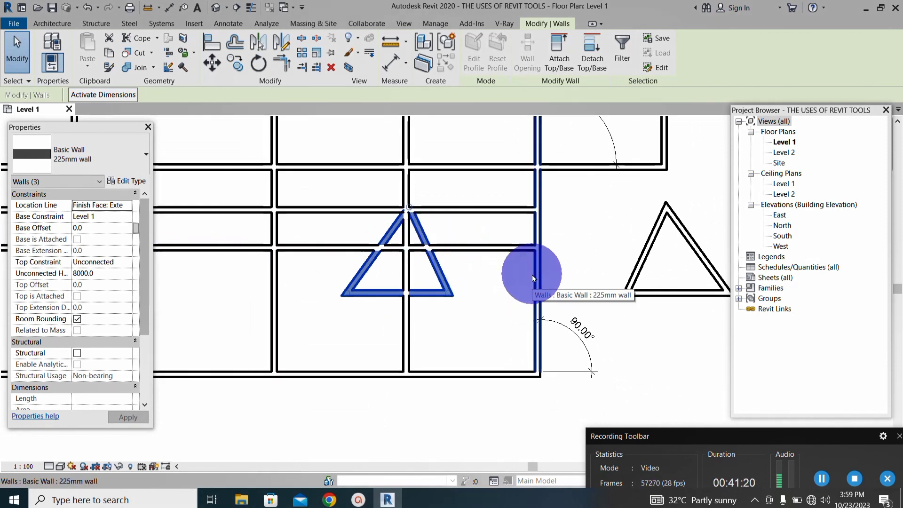
scroll(511, 265, down, 2)
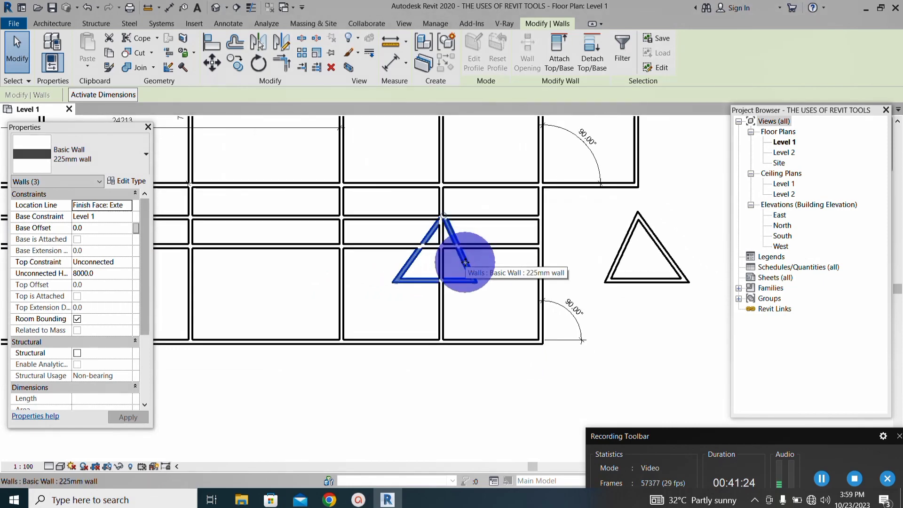
Step: Delete the three walls of the mirrored triangle inside the plan
click(473, 286)
scroll(483, 271, up, 2)
scroll(484, 271, up, 2)
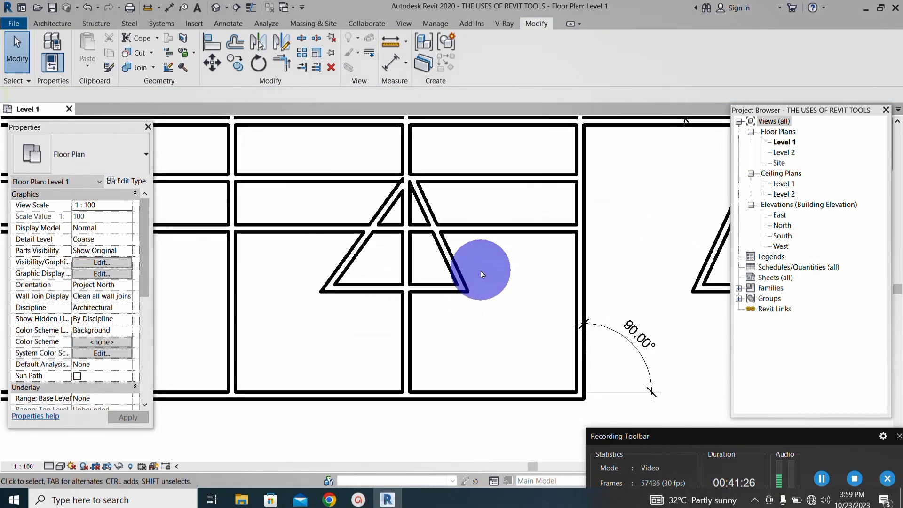
drag(481, 271, 444, 311)
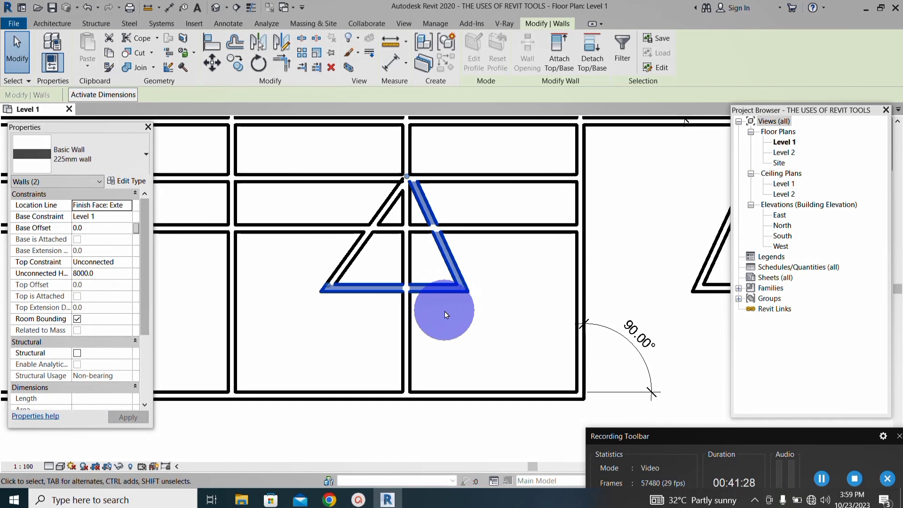
key(Delete)
click(306, 281)
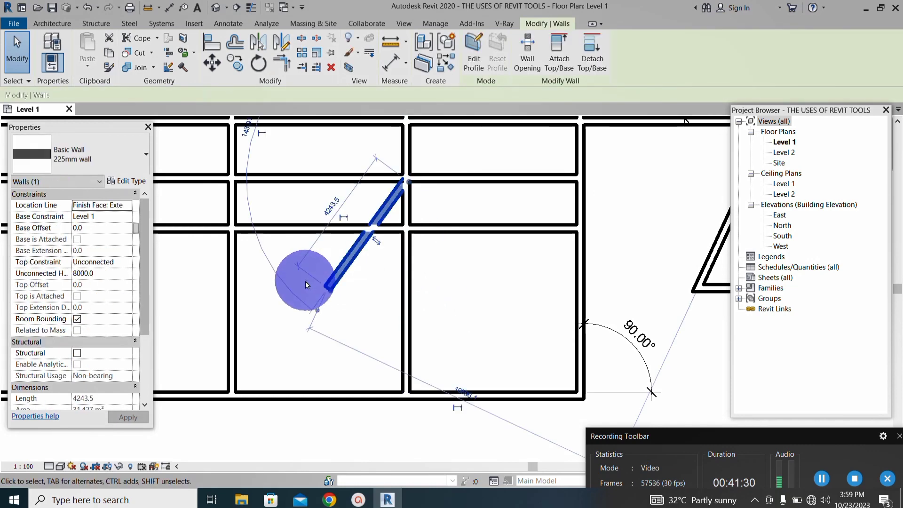
key(Delete)
scroll(306, 281, down, 3)
scroll(356, 263, down, 5)
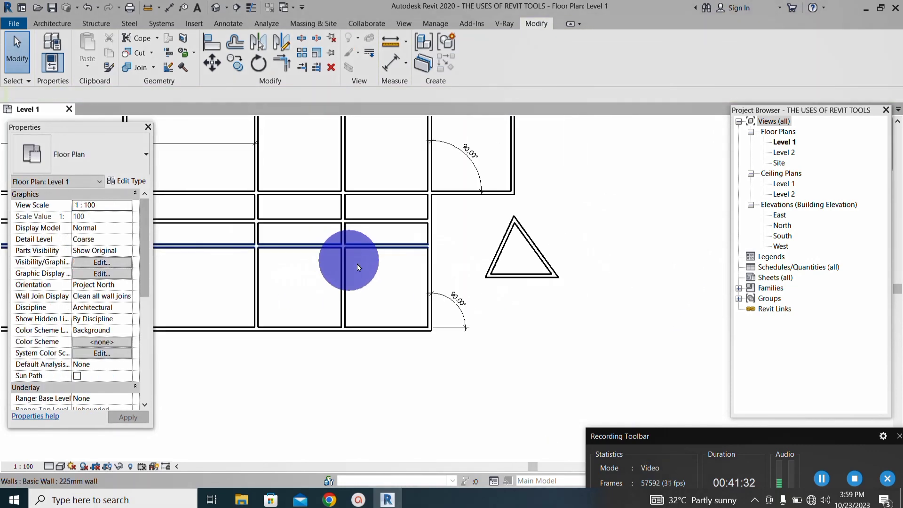
scroll(493, 266, up, 4)
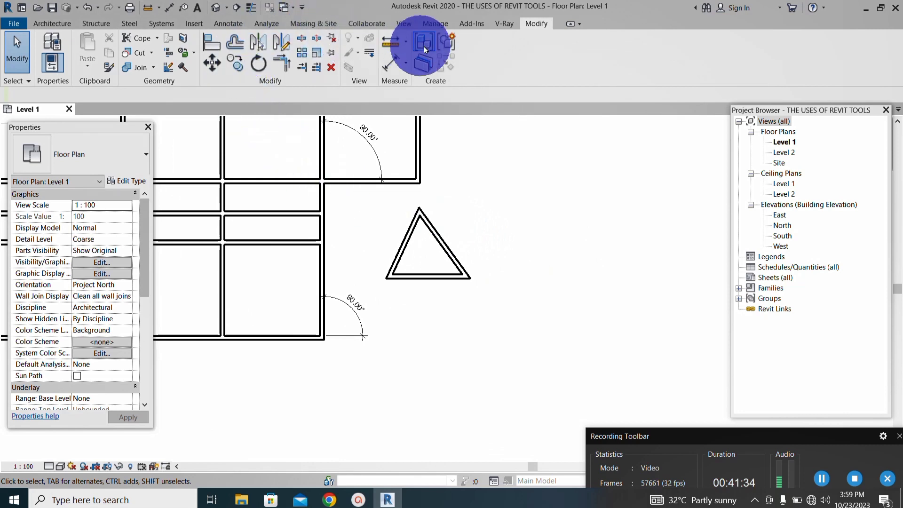
click(61, 22)
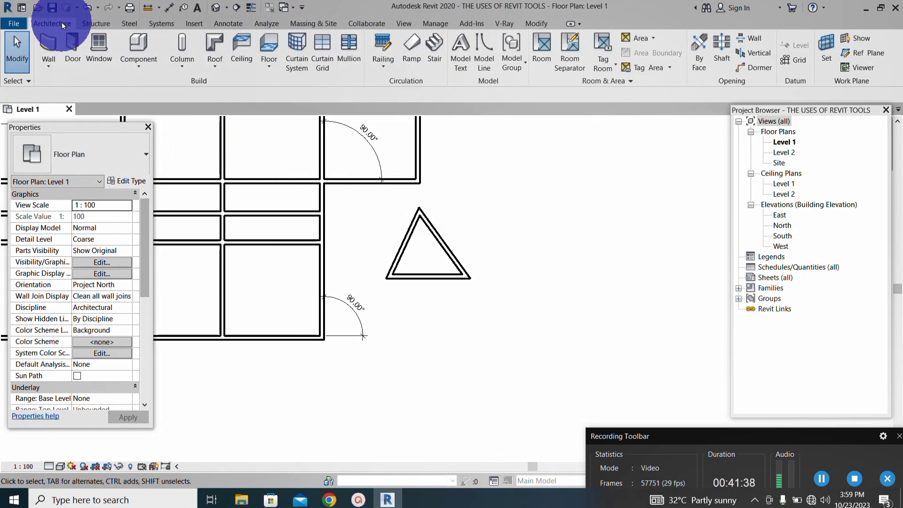
click(49, 47)
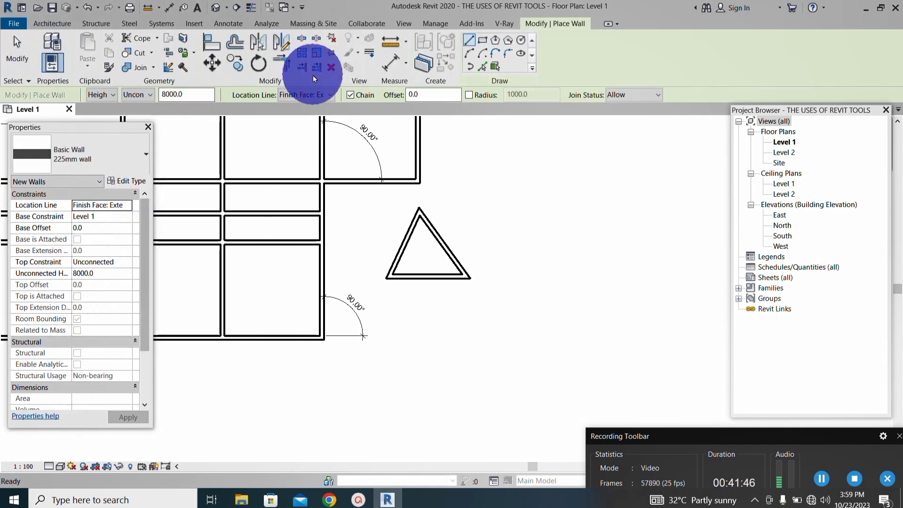
click(467, 39)
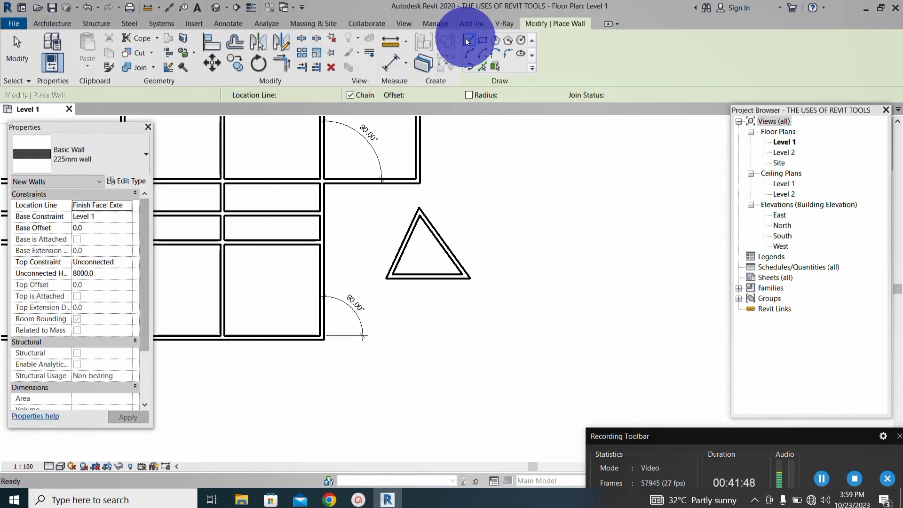
click(506, 303)
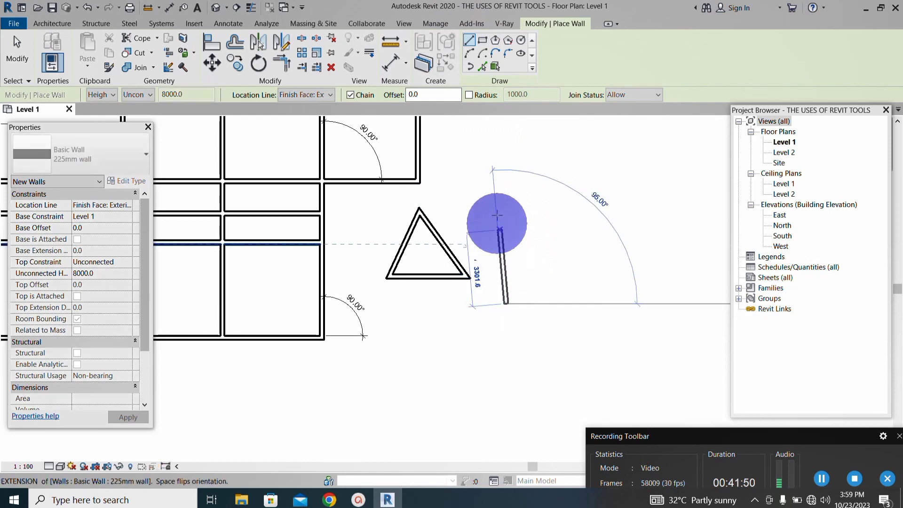
key(Escape)
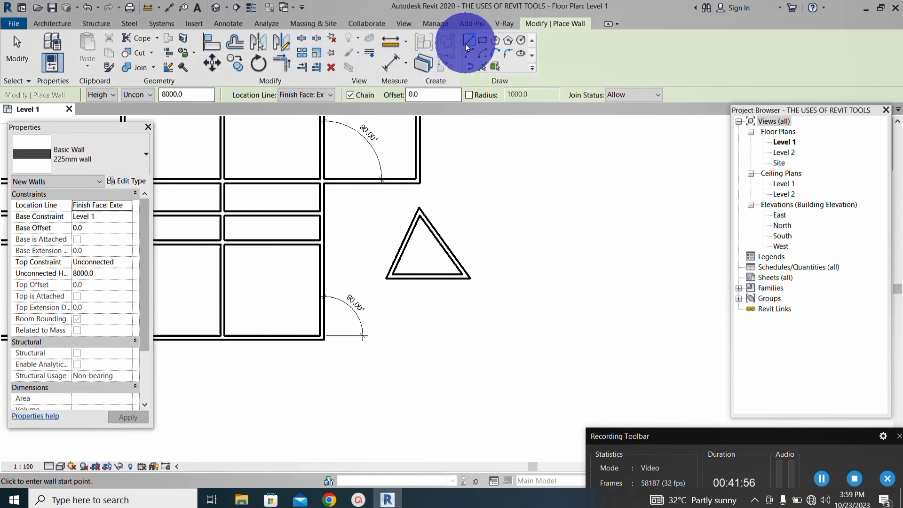
click(495, 296)
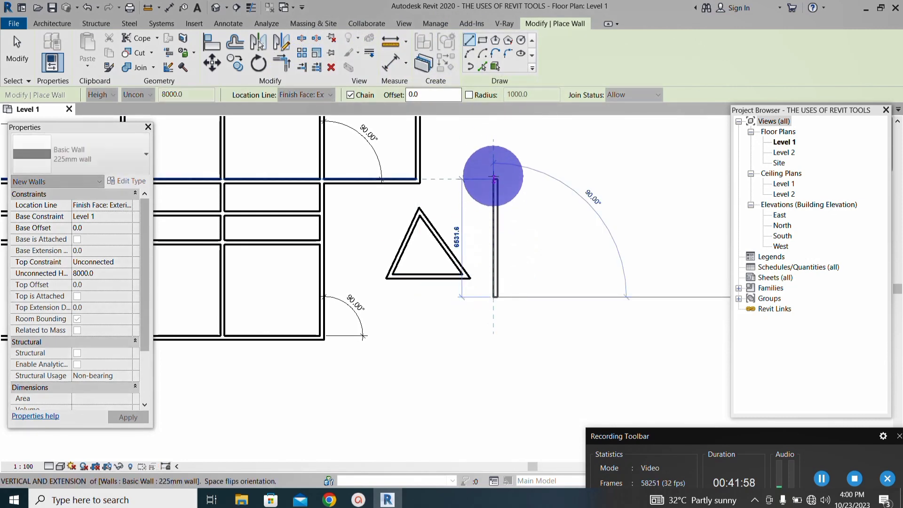
key(Escape)
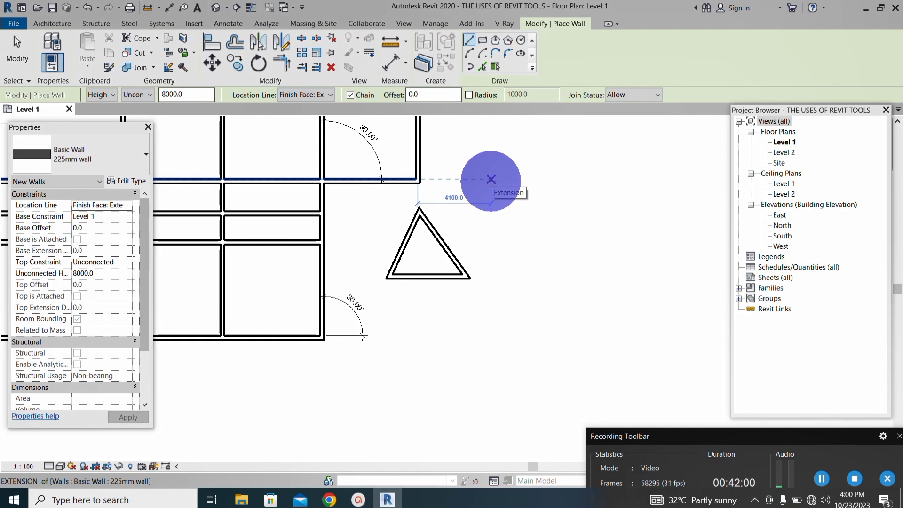
Step: Draw a vertical reference plane just to the right of the wall triangle, extending above and below it
key(r)
key(p)
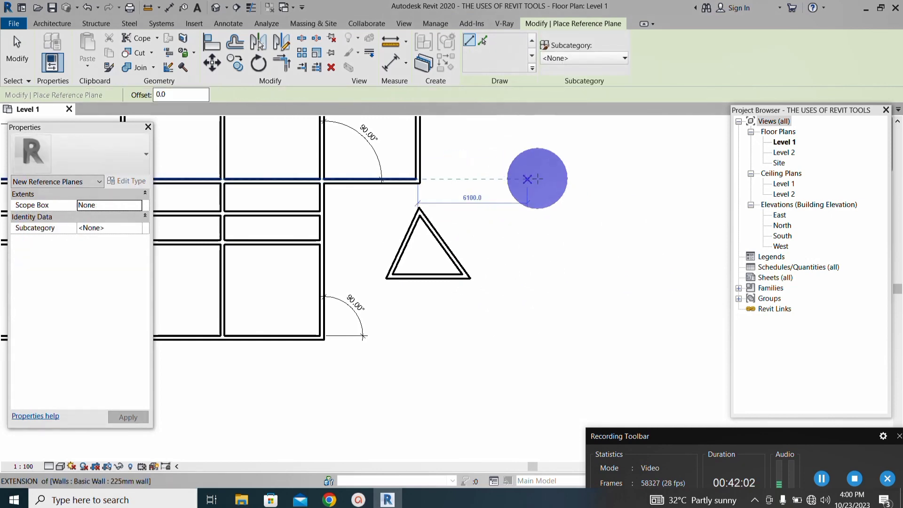
click(492, 318)
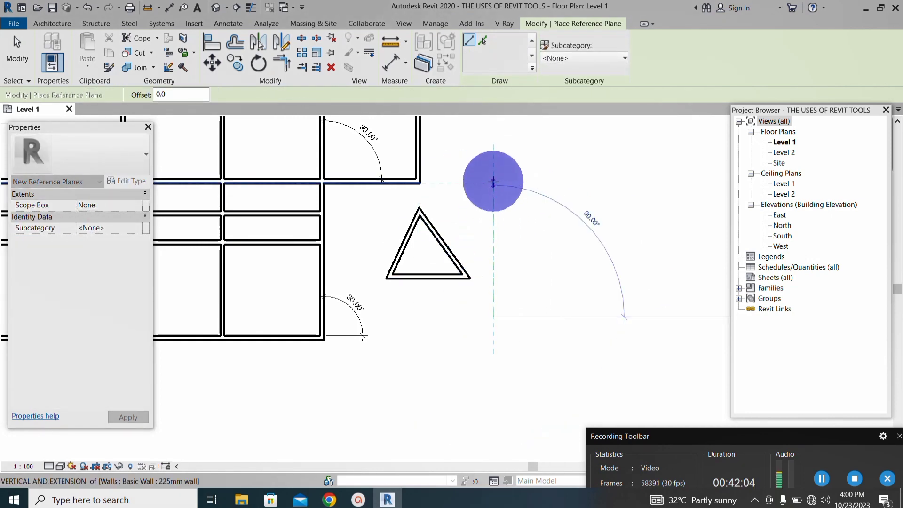
click(493, 169)
key(Escape)
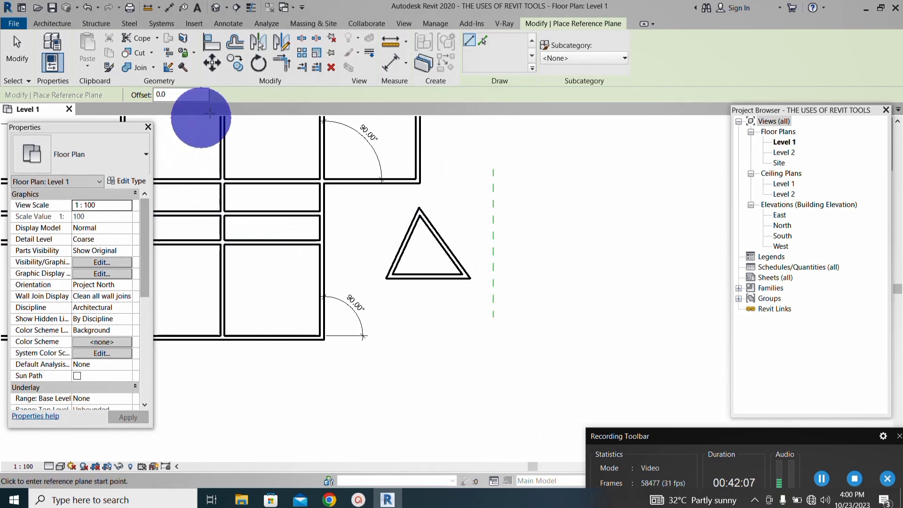
click(17, 50)
Step: Mirror a copy of the triangle's three walls with Mirror - Pick Axis across the vertical reference plane
scroll(494, 276, up, 1)
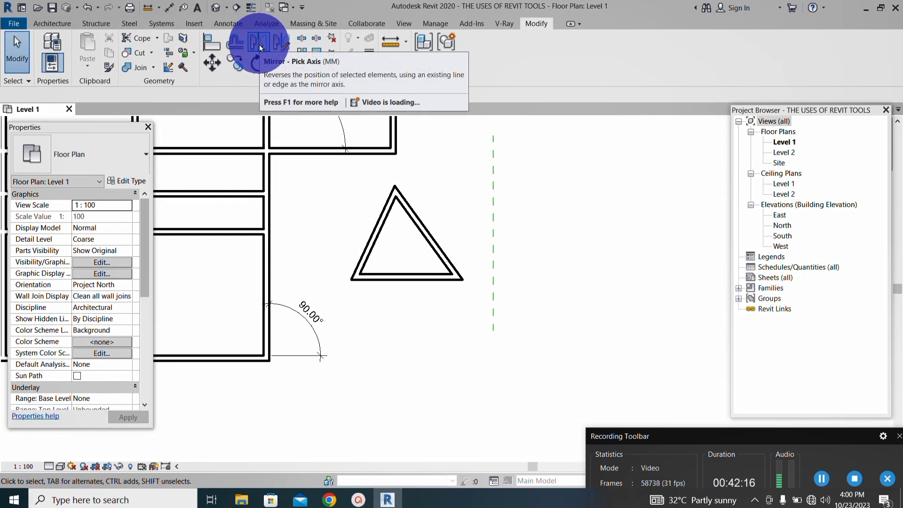
click(260, 48)
drag(451, 197, 336, 290)
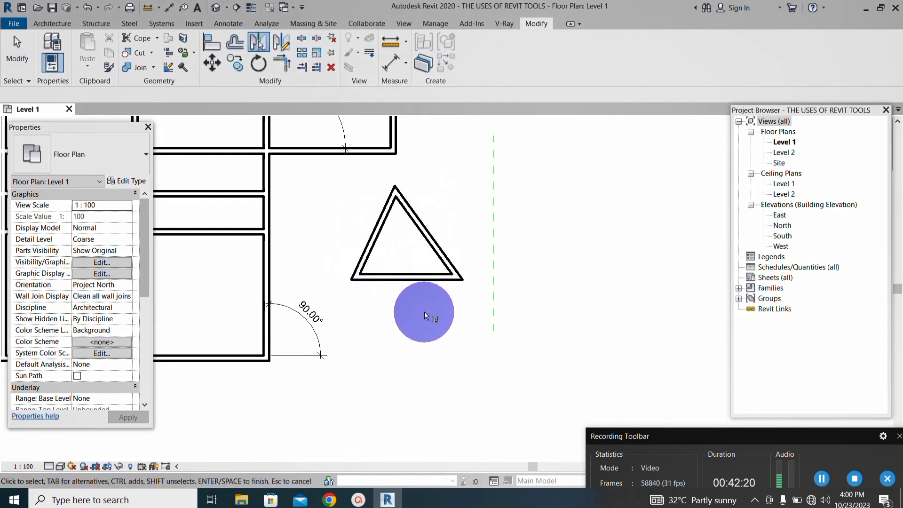
drag(424, 311, 352, 217)
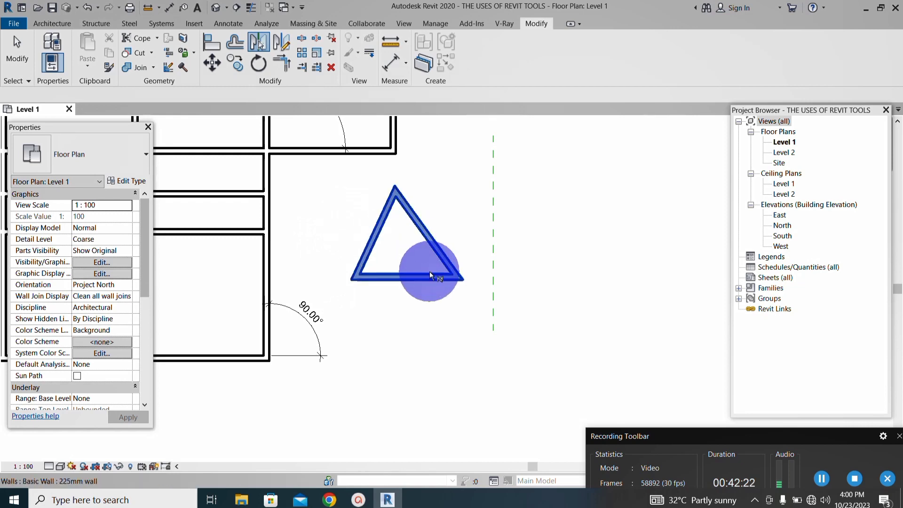
key(Return)
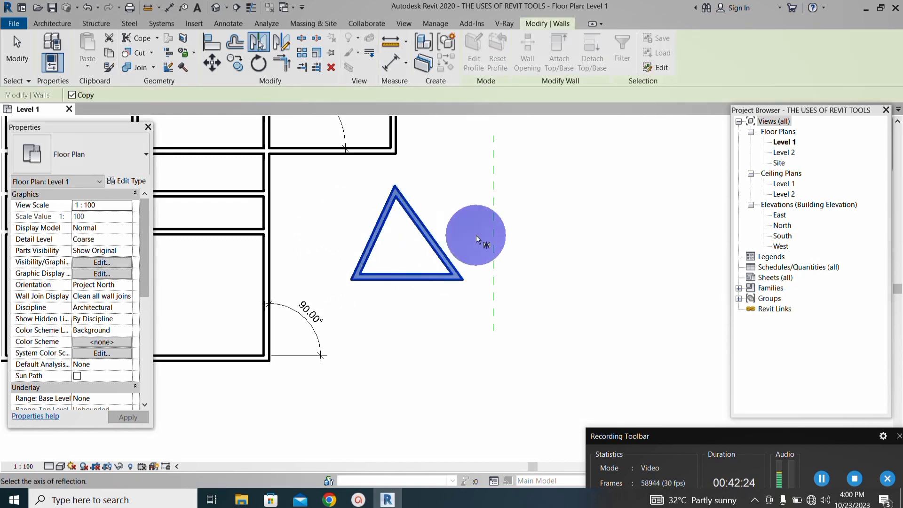
click(492, 234)
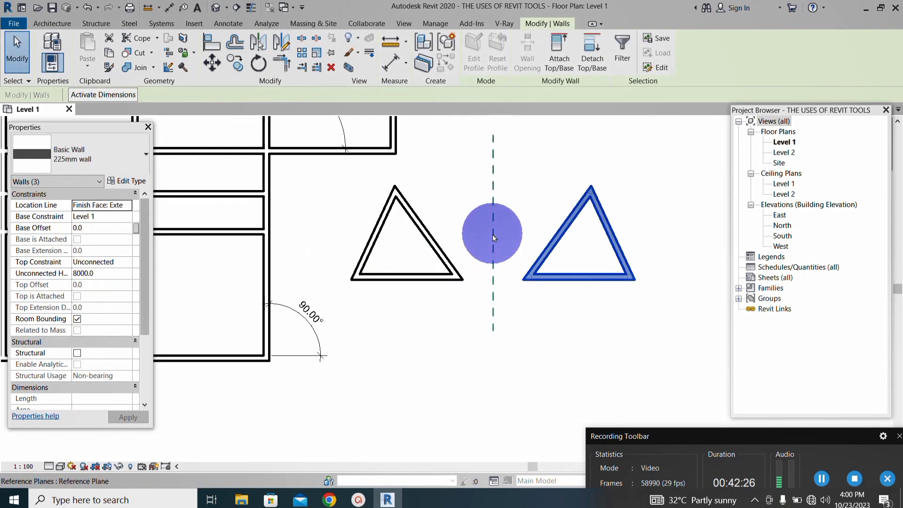
scroll(493, 234, down, 4)
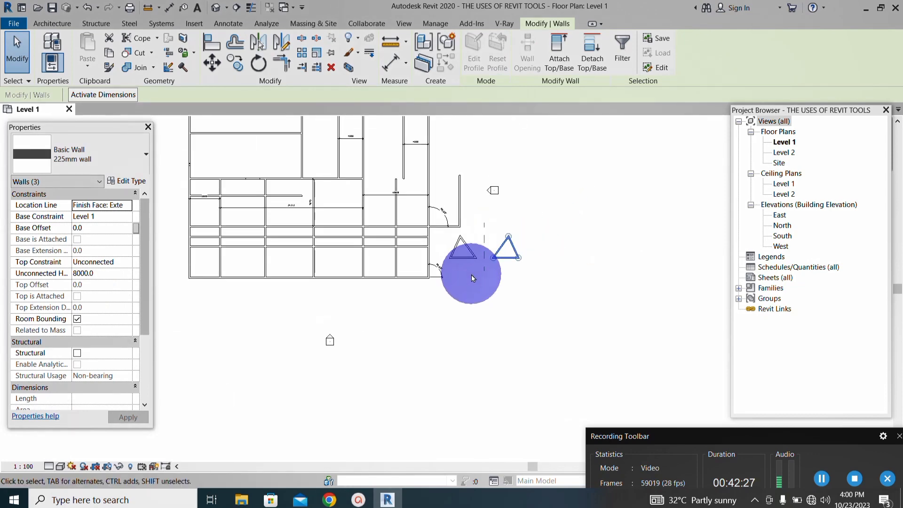
scroll(440, 283, down, 1)
scroll(311, 146, up, 2)
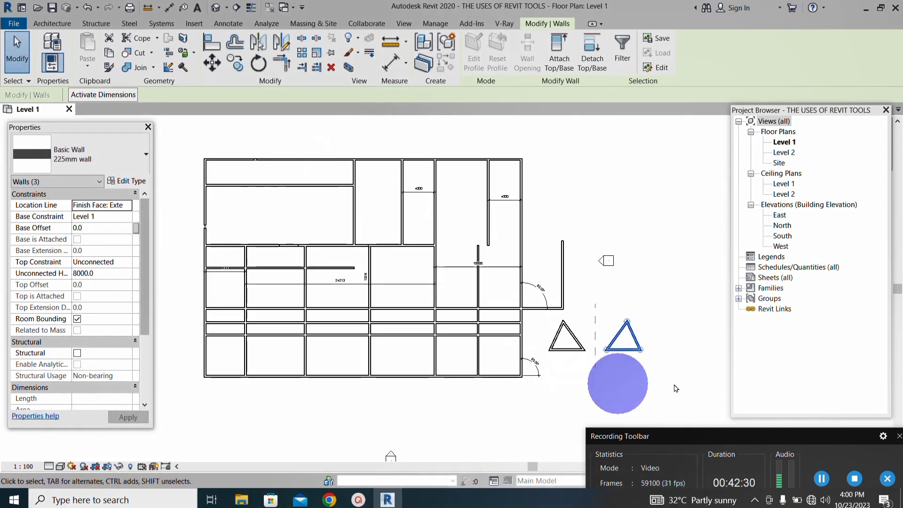
scroll(625, 372, up, 1)
scroll(625, 372, up, 1)
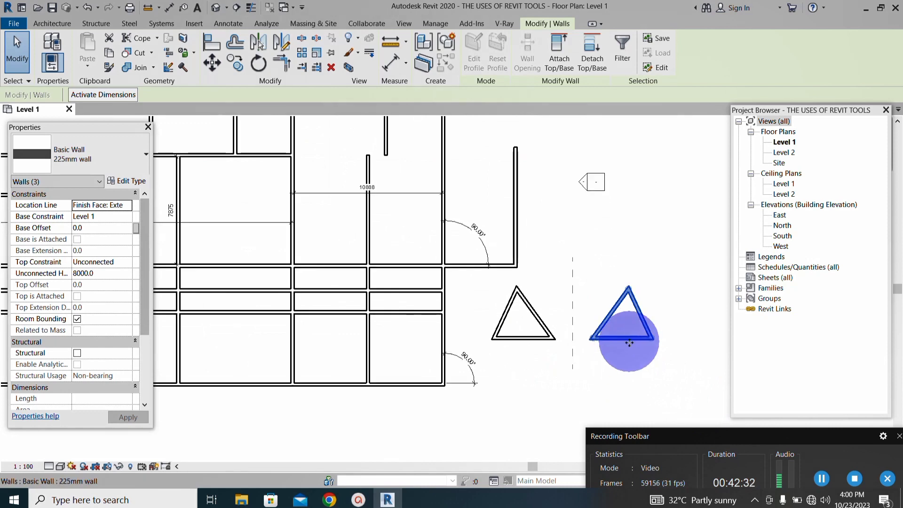
click(820, 478)
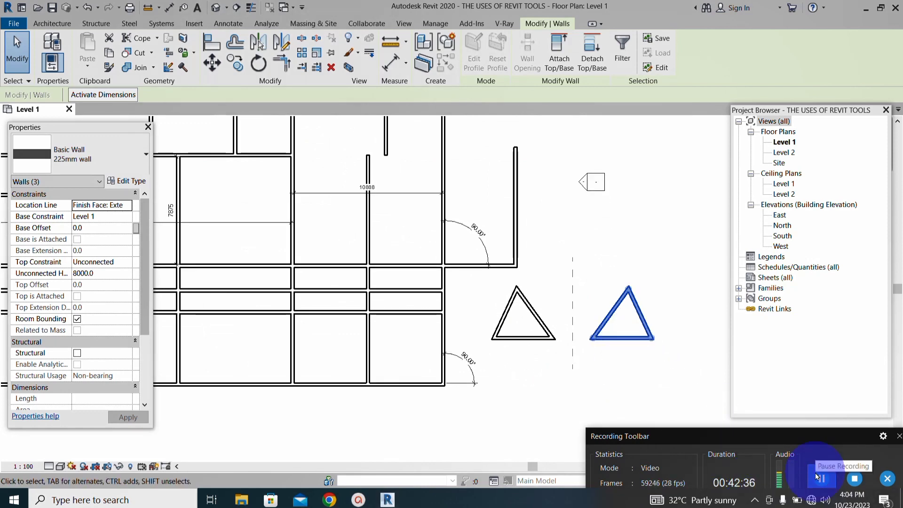
scroll(367, 256, down, 1)
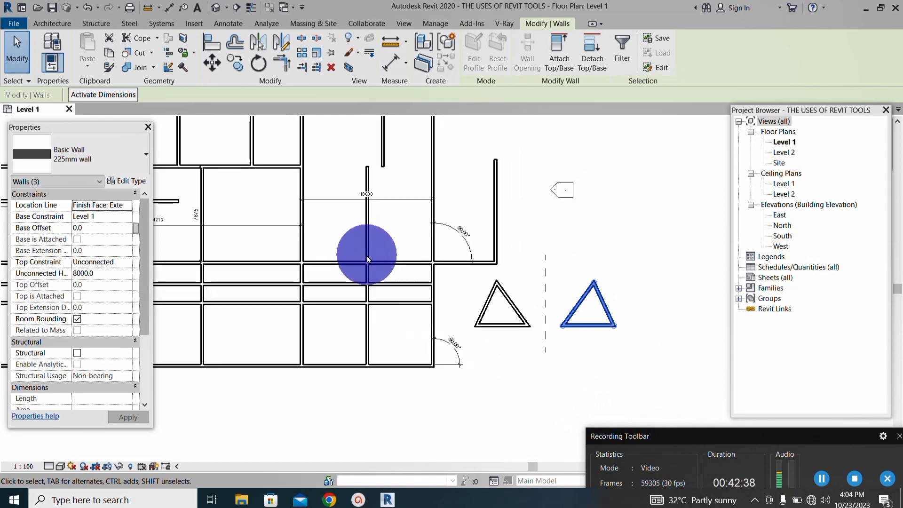
scroll(367, 256, down, 1)
scroll(254, 255, down, 2)
scroll(305, 254, down, 2)
scroll(230, 193, up, 2)
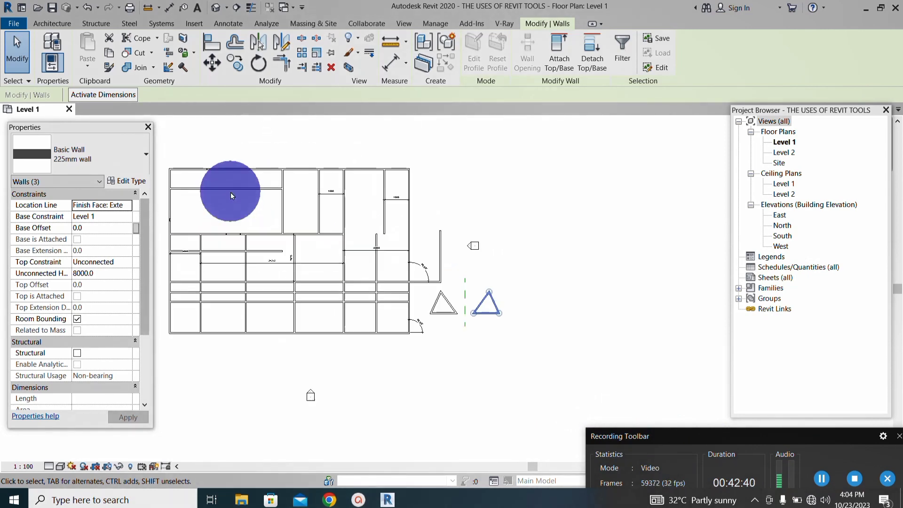
scroll(231, 193, up, 1)
scroll(588, 372, up, 2)
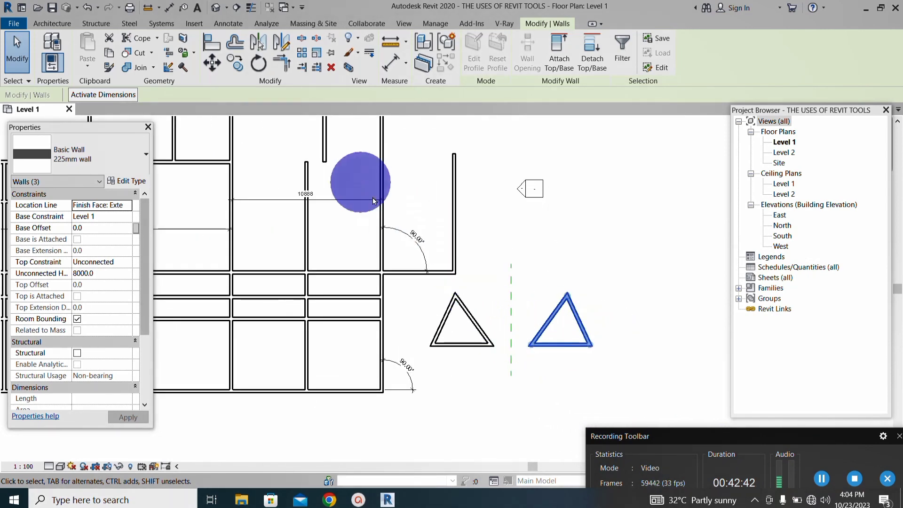
Step: Offset three successive copies of the free-ended vertical wall above the triangles outward from the plan, each at a numerical offset of 1500 mm
click(234, 42)
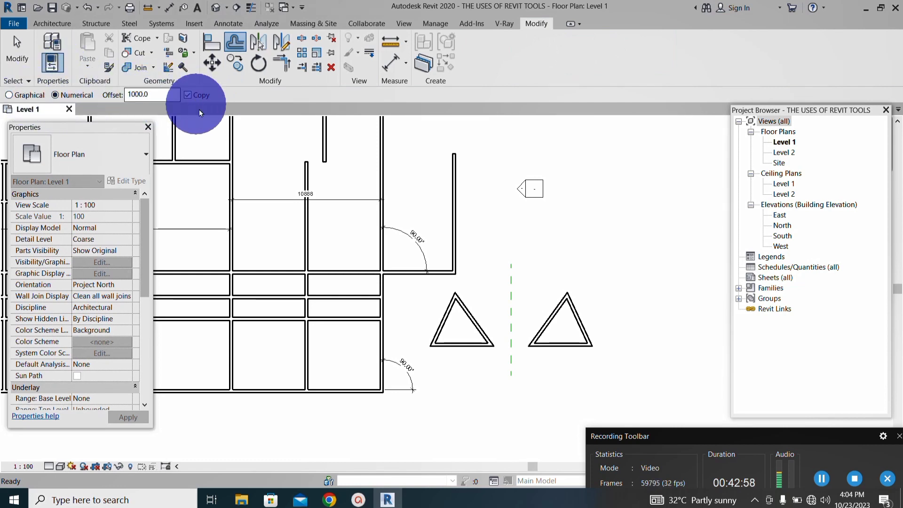
scroll(445, 221, up, 1)
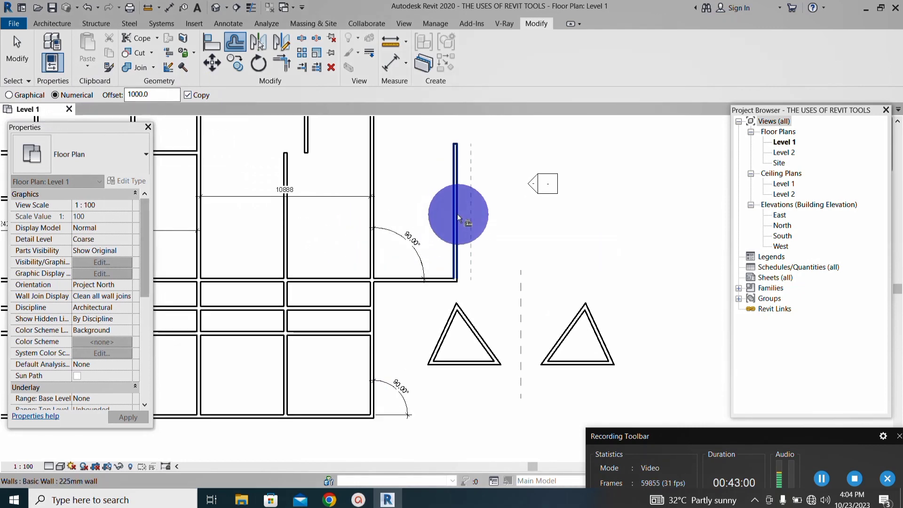
scroll(457, 213, up, 1)
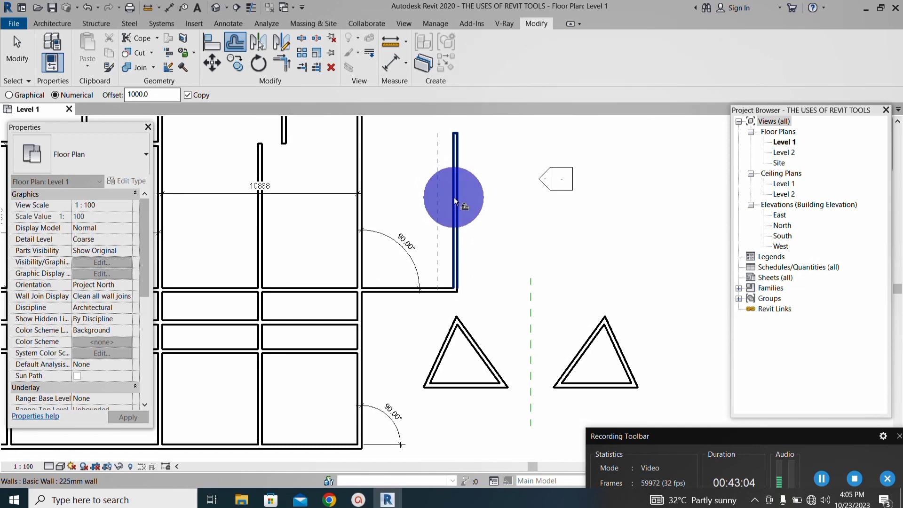
scroll(455, 196, up, 1)
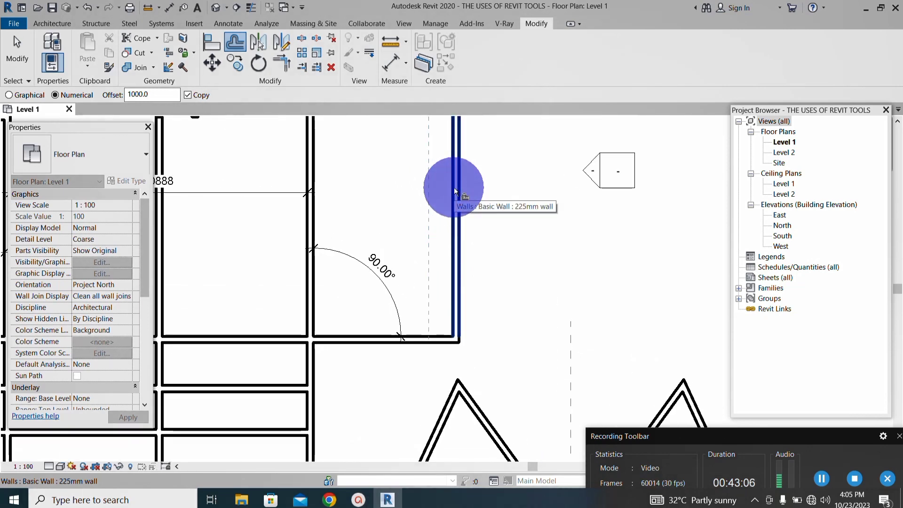
scroll(454, 189, down, 2)
scroll(453, 190, up, 2)
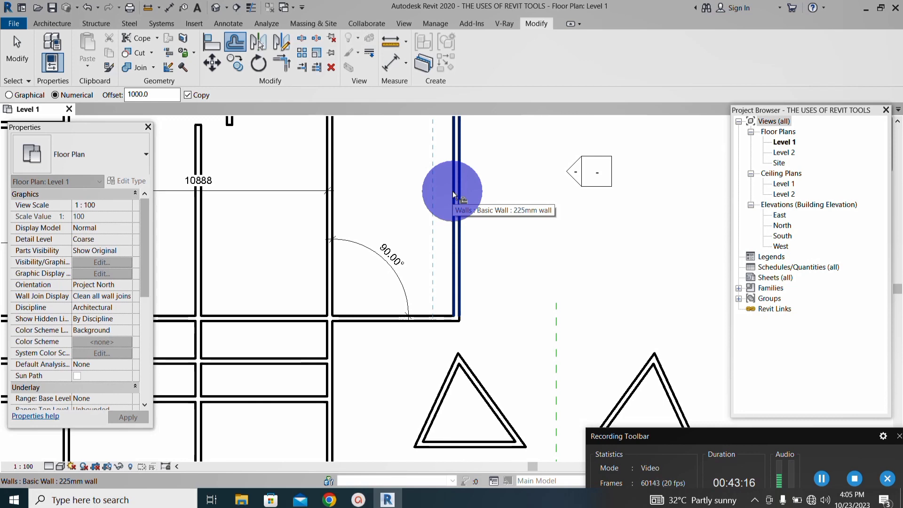
double_click(152, 94)
text(100)
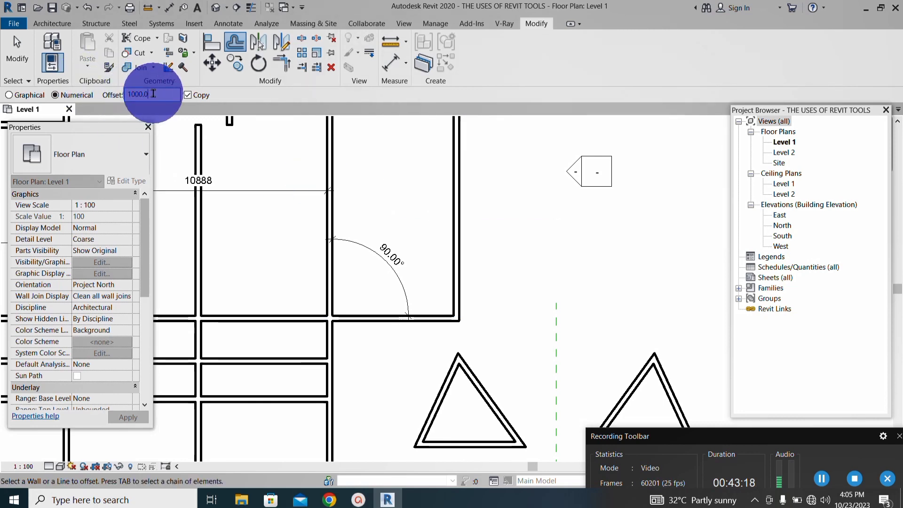
key(BackSpace)
key(BackSpace)
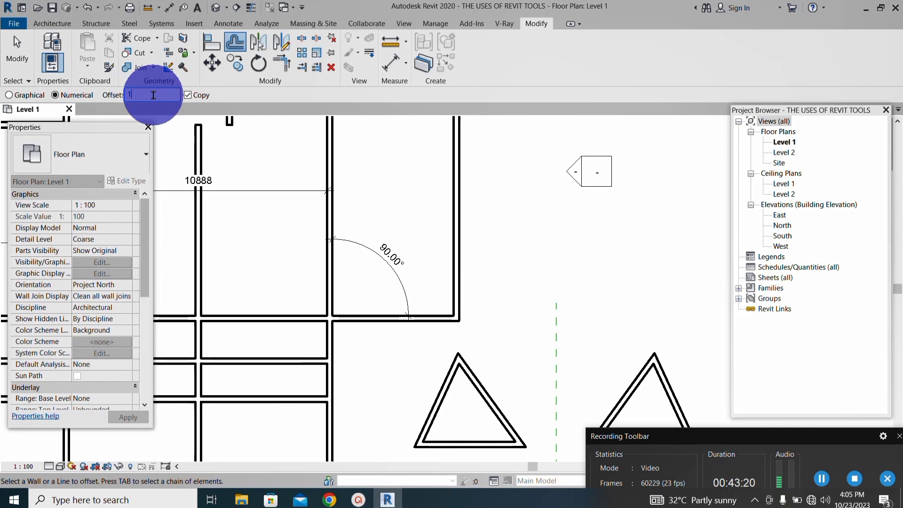
key(BackSpace)
text(1500.0)
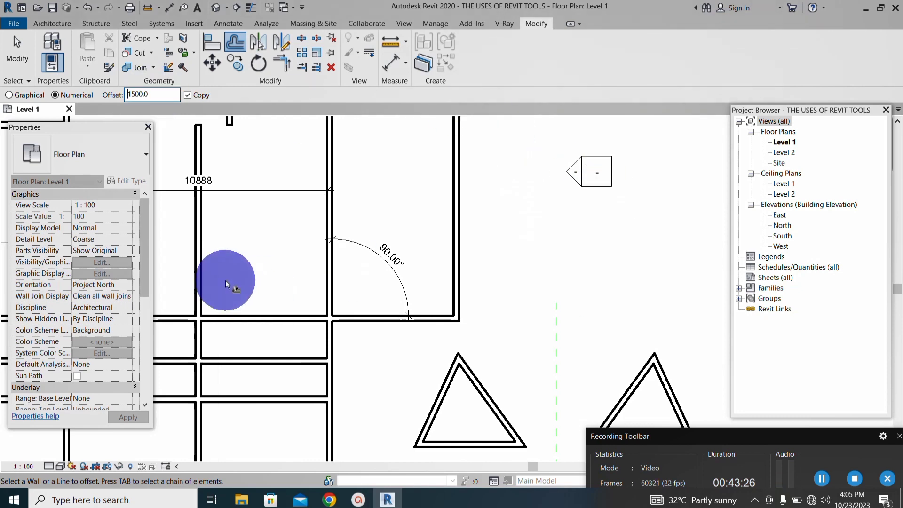
click(462, 257)
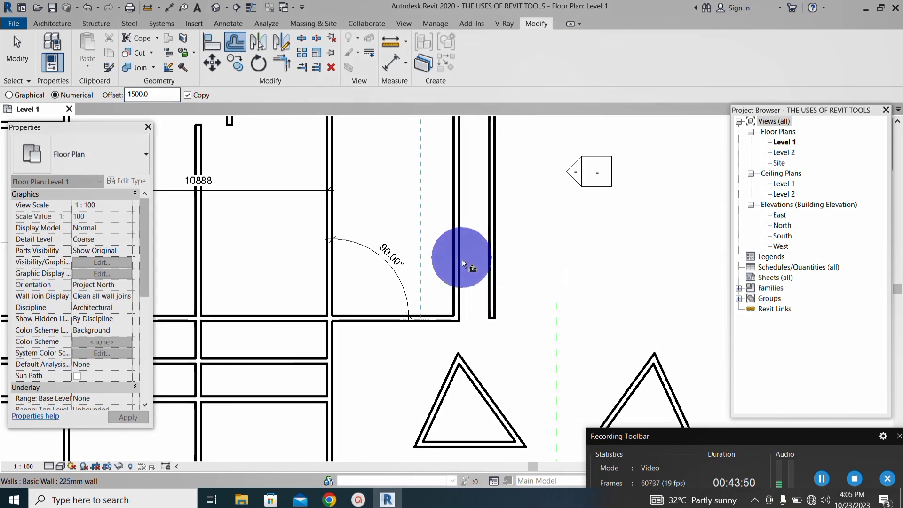
click(498, 275)
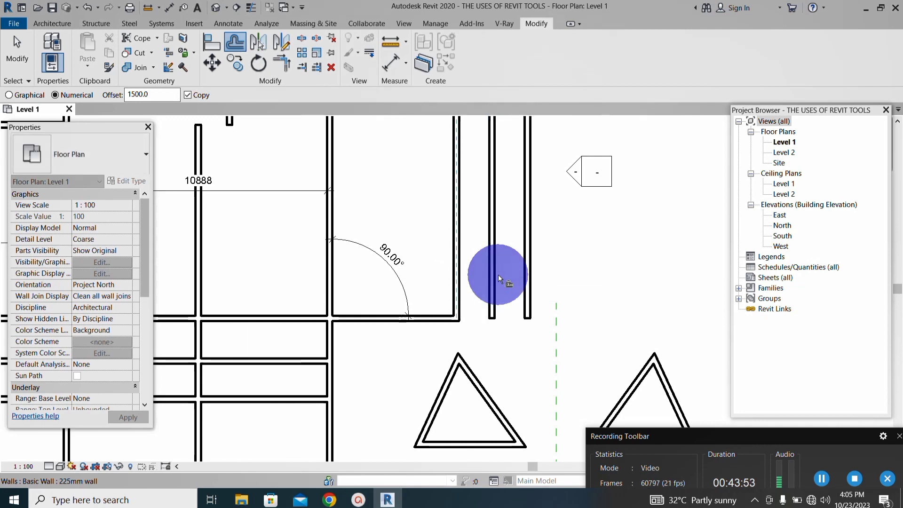
click(530, 272)
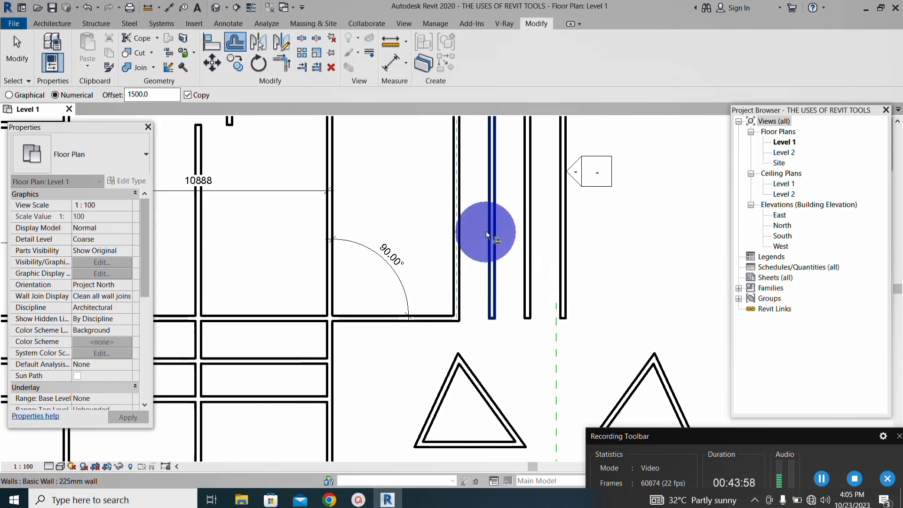
Step: Offset two successive copies of the same original vertical wall inward toward the plan at 1500 mm
scroll(456, 213, up, 3)
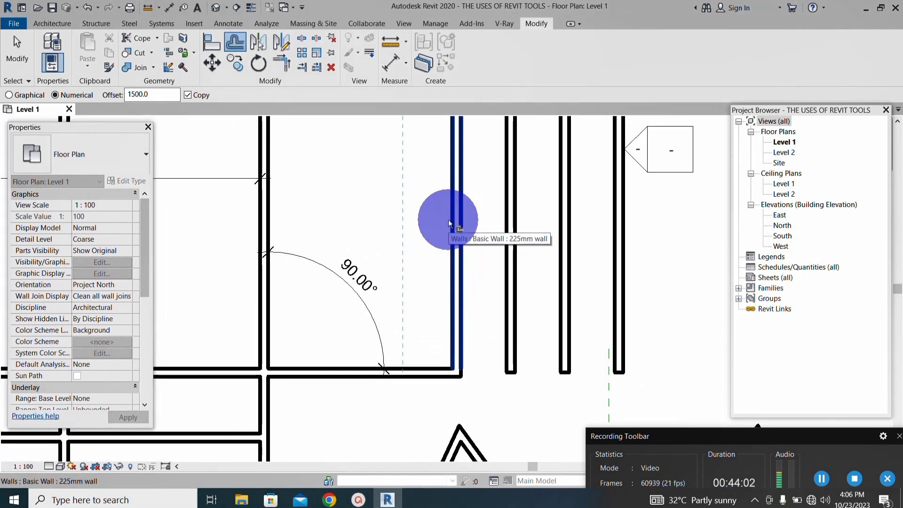
click(448, 219)
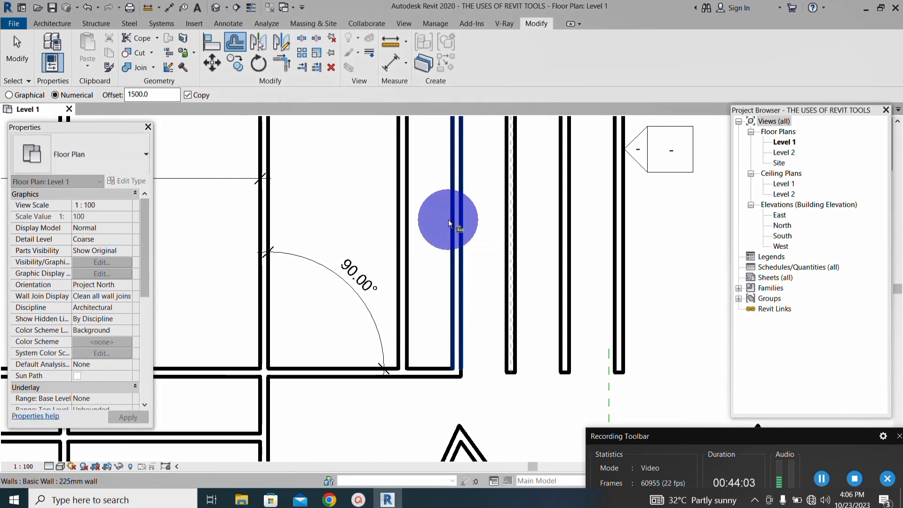
click(396, 208)
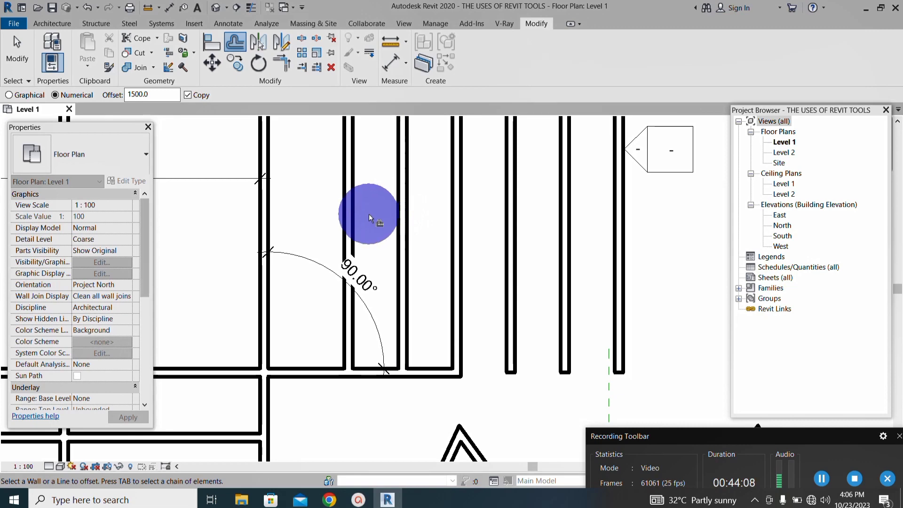
scroll(444, 279, down, 3)
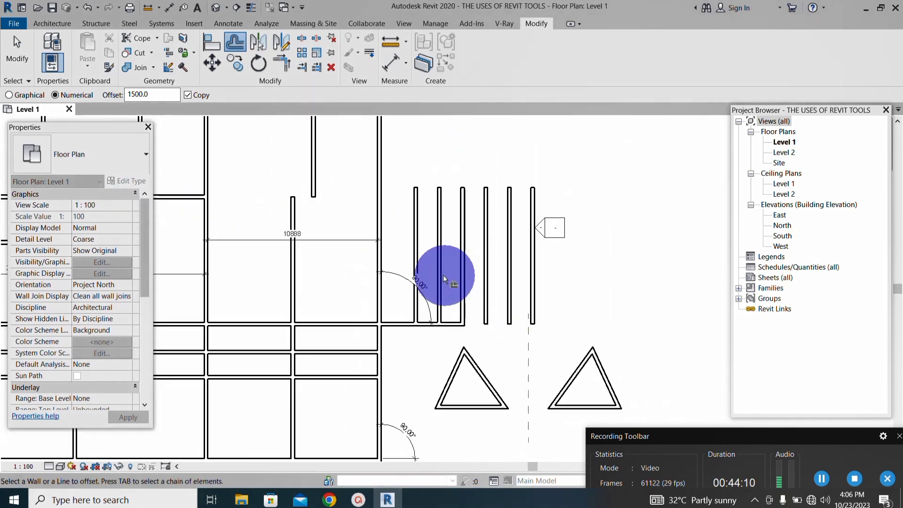
scroll(400, 268, up, 2)
scroll(435, 250, up, 1)
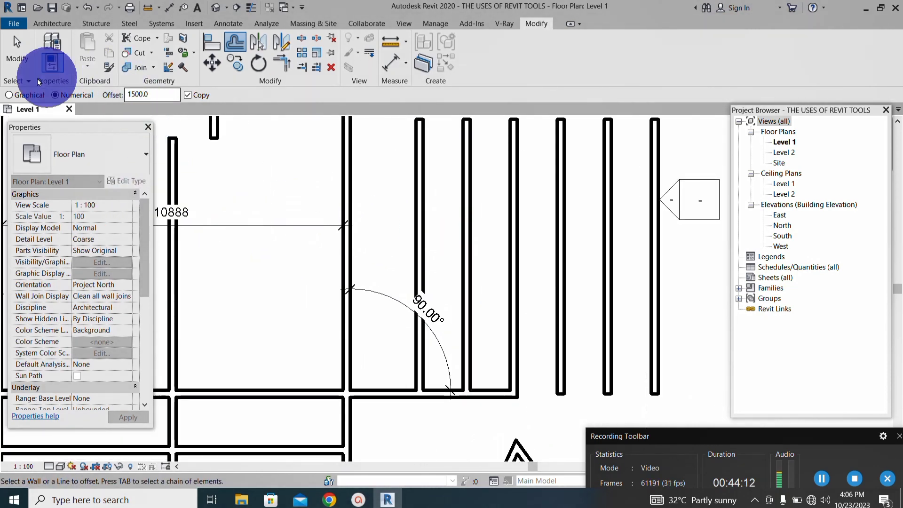
click(17, 53)
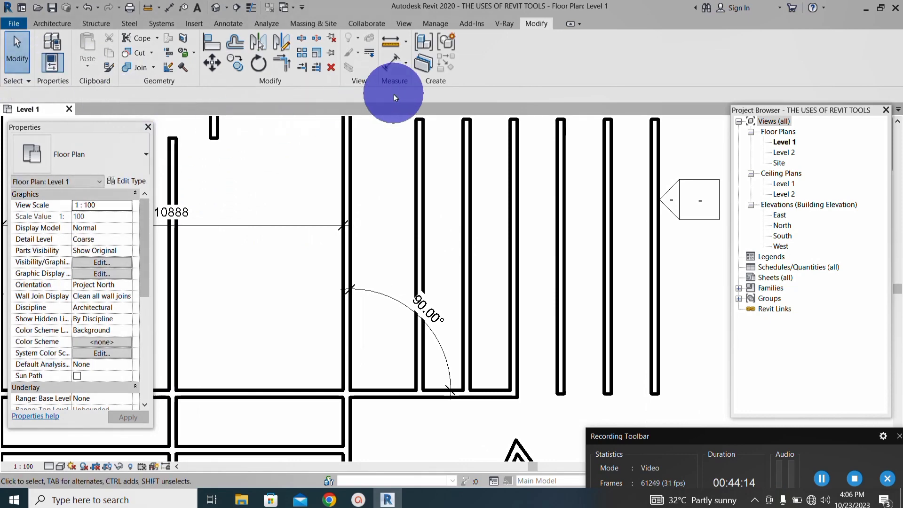
Step: Place an aligned dimension for the clear gap between the original vertical wall and its first outward copy
click(390, 65)
scroll(503, 231, up, 1)
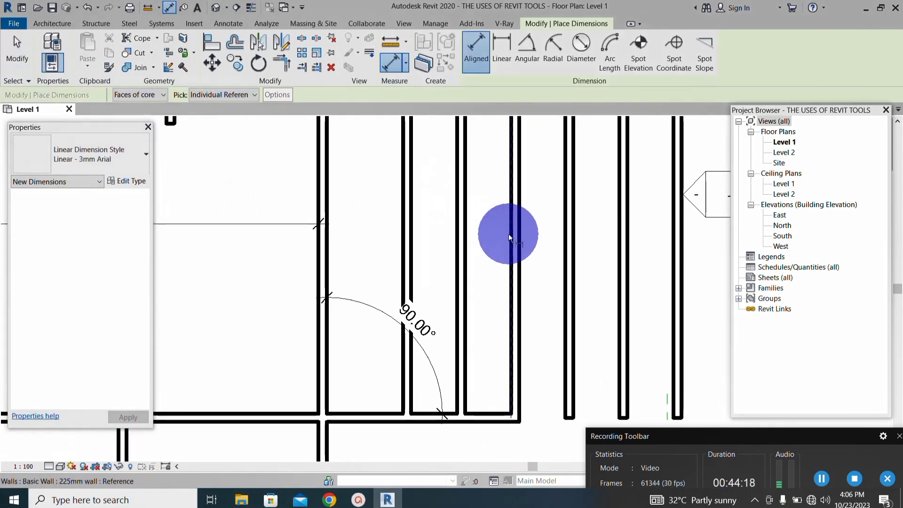
click(509, 233)
scroll(518, 247, up, 1)
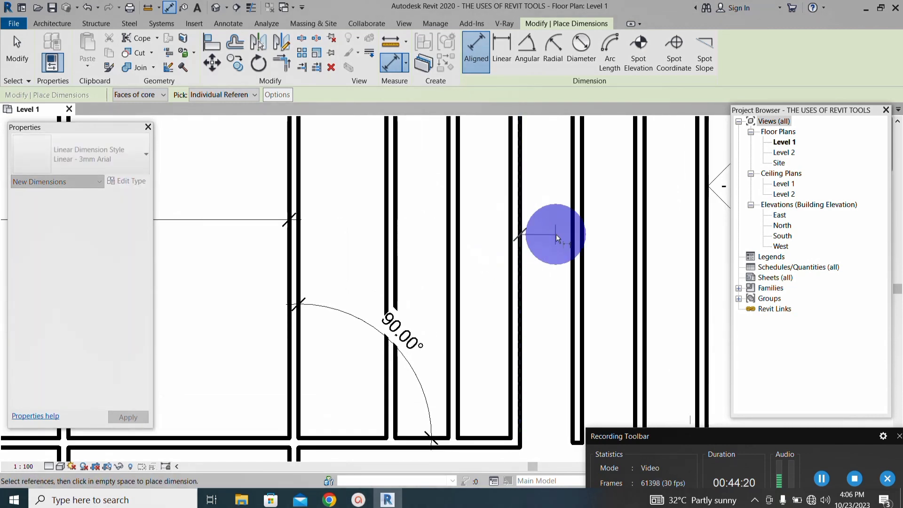
click(572, 233)
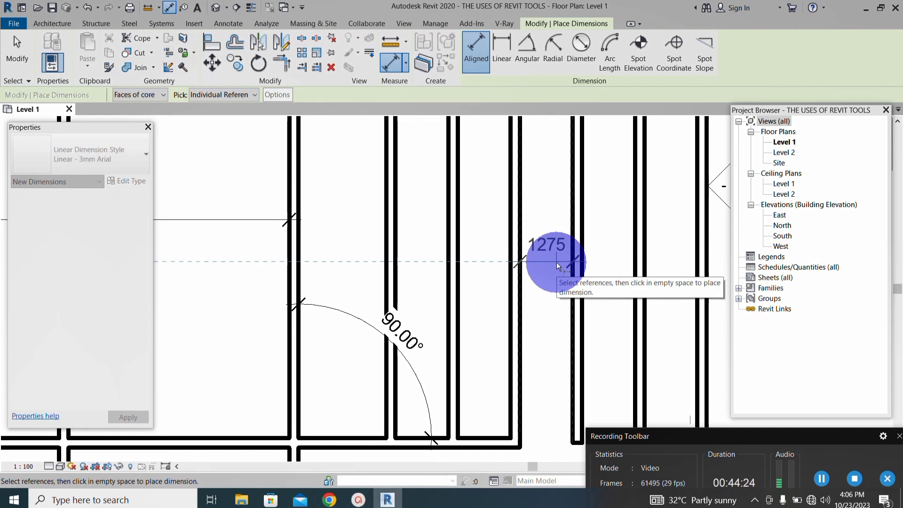
click(557, 262)
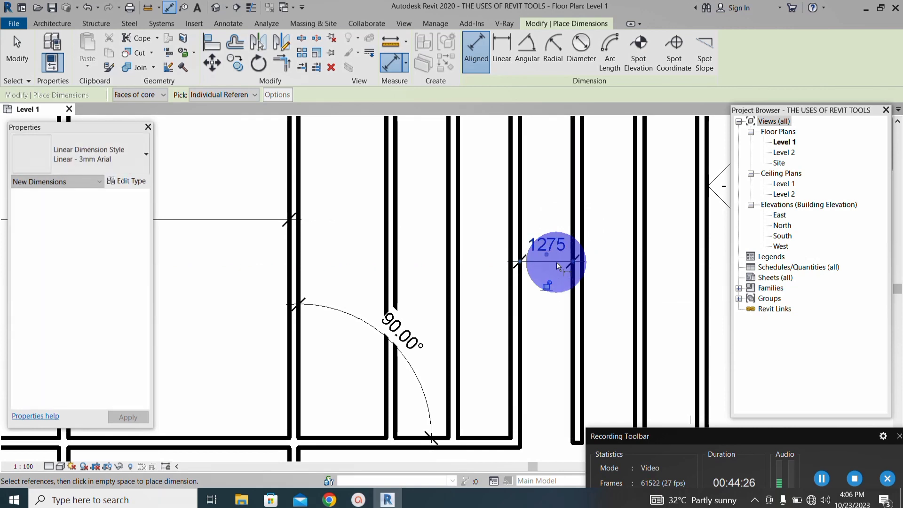
click(15, 47)
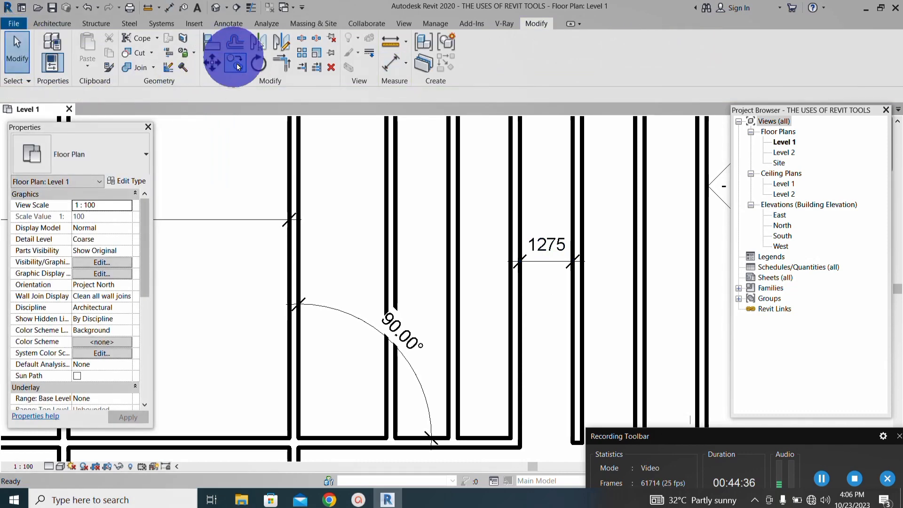
Step: Restart Offset and examine the dimensioned clear gap between the original vertical wall and its first outward copy
click(235, 46)
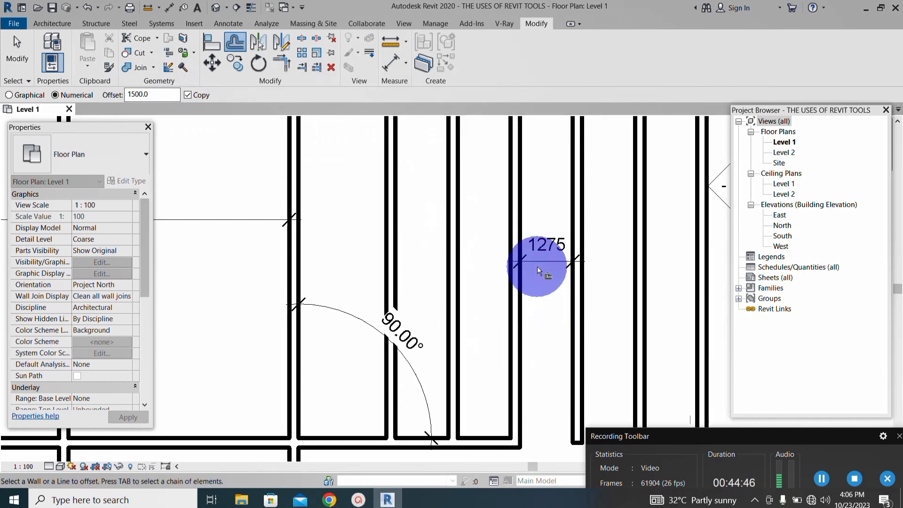
scroll(551, 246, up, 2)
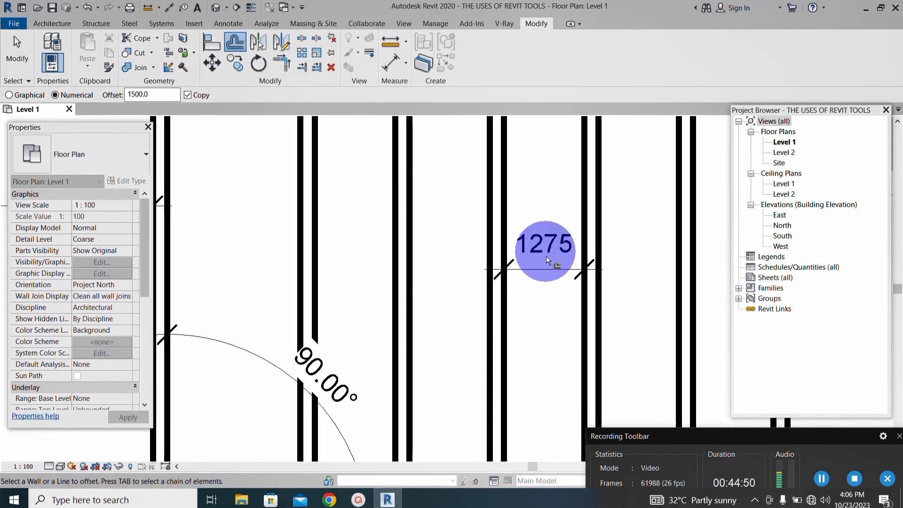
scroll(550, 255, down, 2)
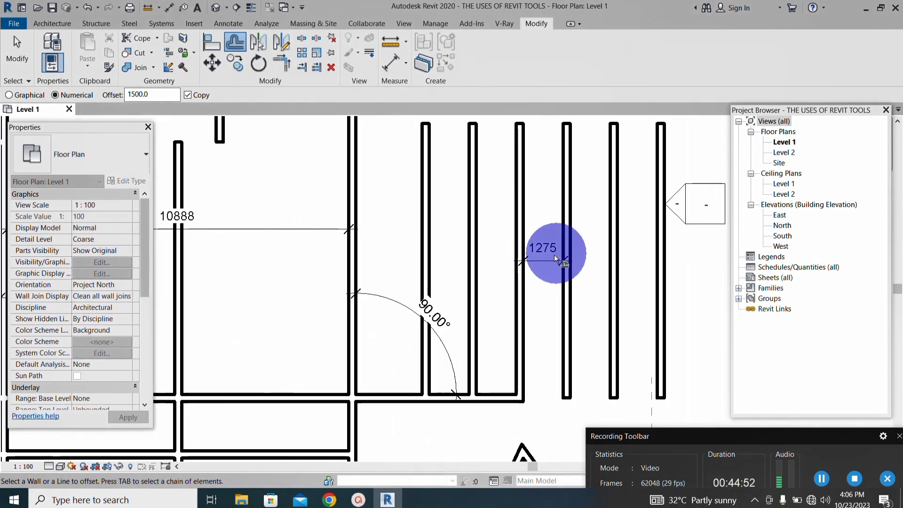
scroll(553, 256, up, 2)
scroll(543, 260, up, 1)
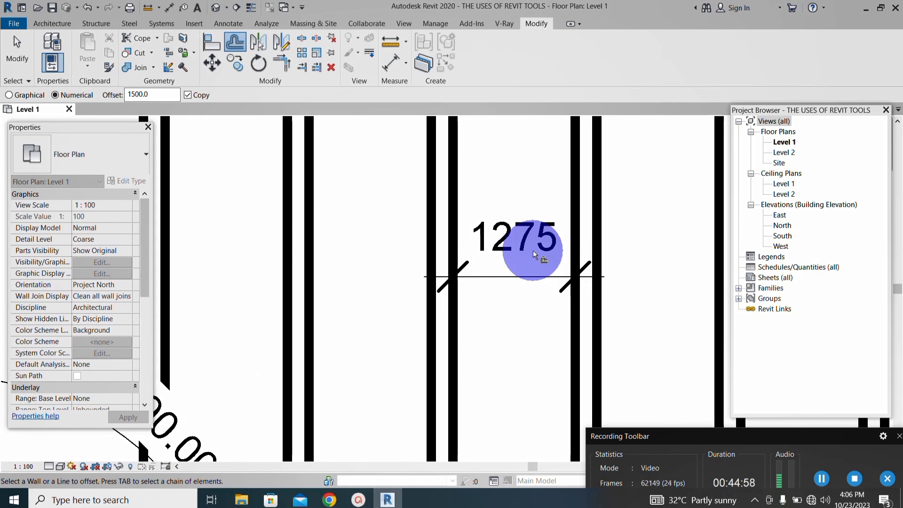
scroll(533, 251, down, 2)
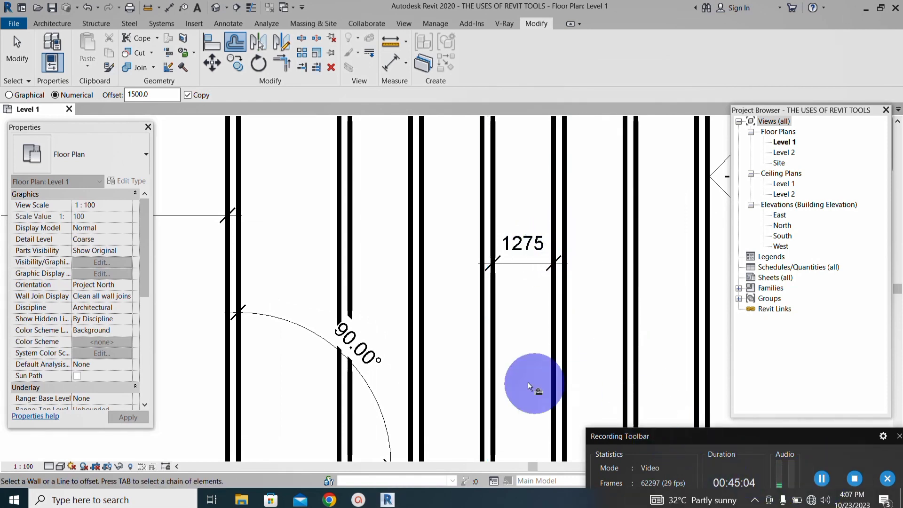
scroll(484, 331, down, 1)
scroll(397, 337, up, 1)
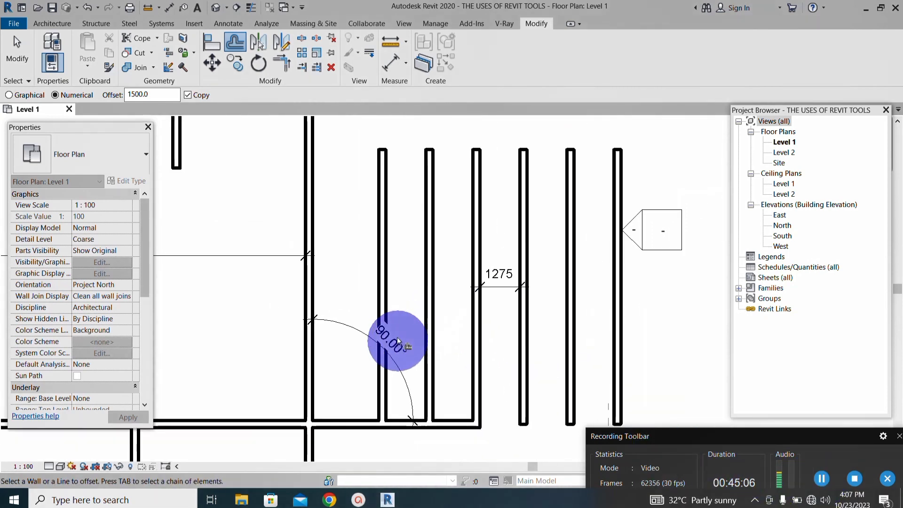
Step: Offset a copy of the outermost vertical wall outward at a numerical offset of 1725 mm, and save the project
double_click(163, 96)
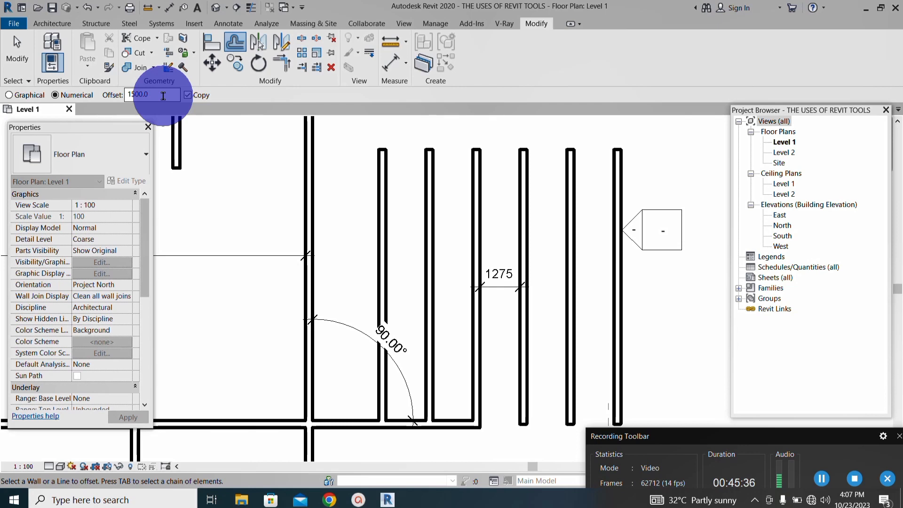
click(155, 95)
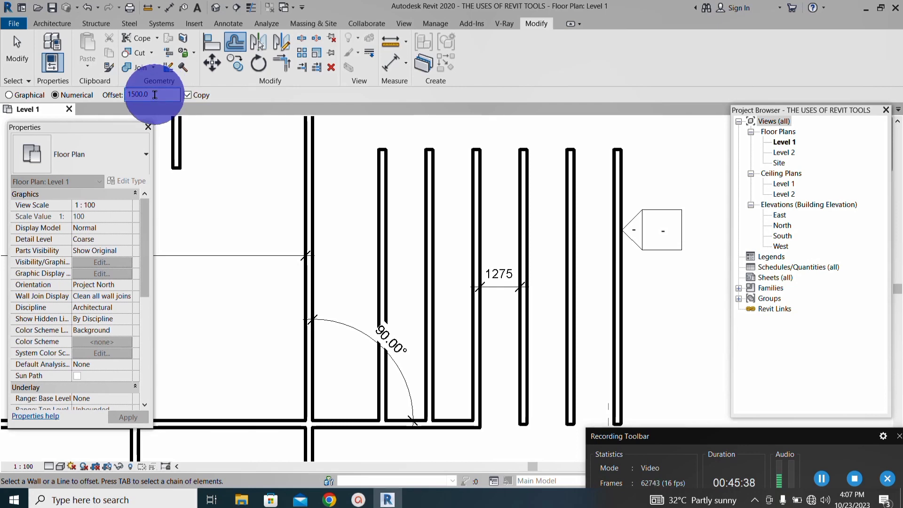
key(BackSpace)
text(725)
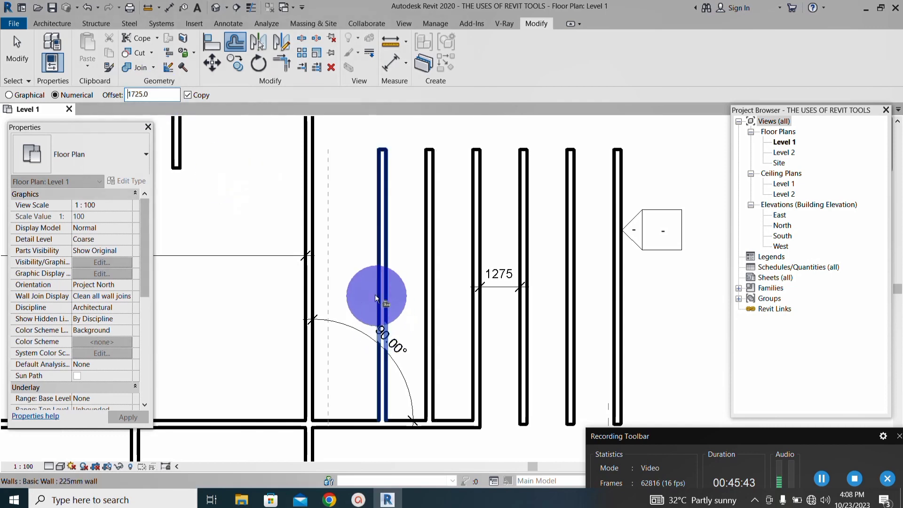
scroll(329, 240, down, 3)
scroll(543, 298, up, 3)
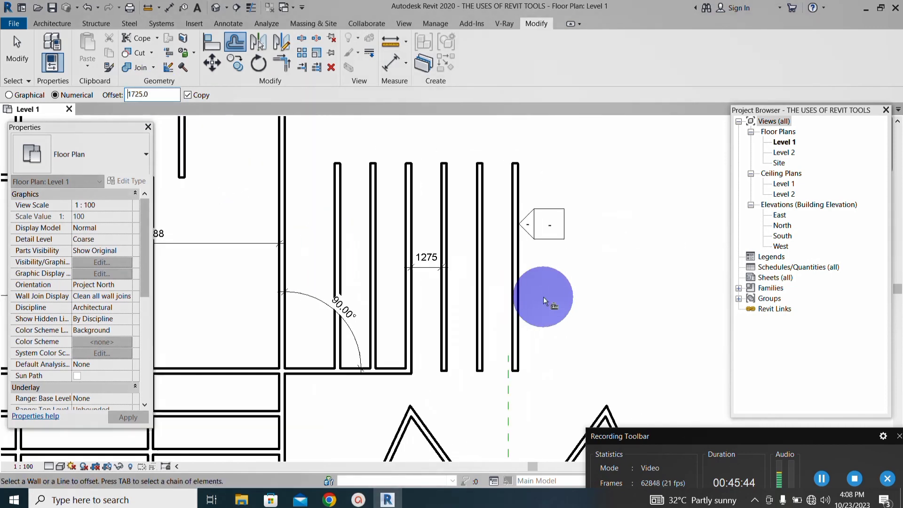
click(514, 285)
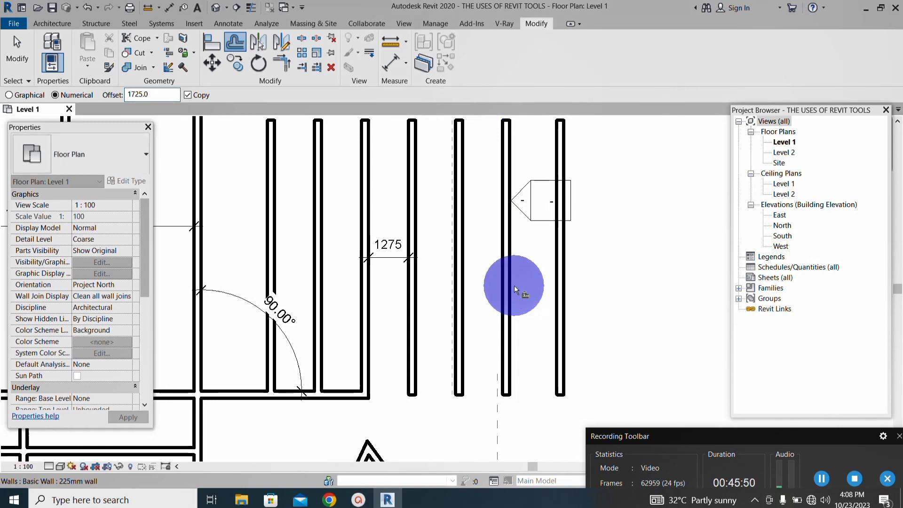
click(25, 62)
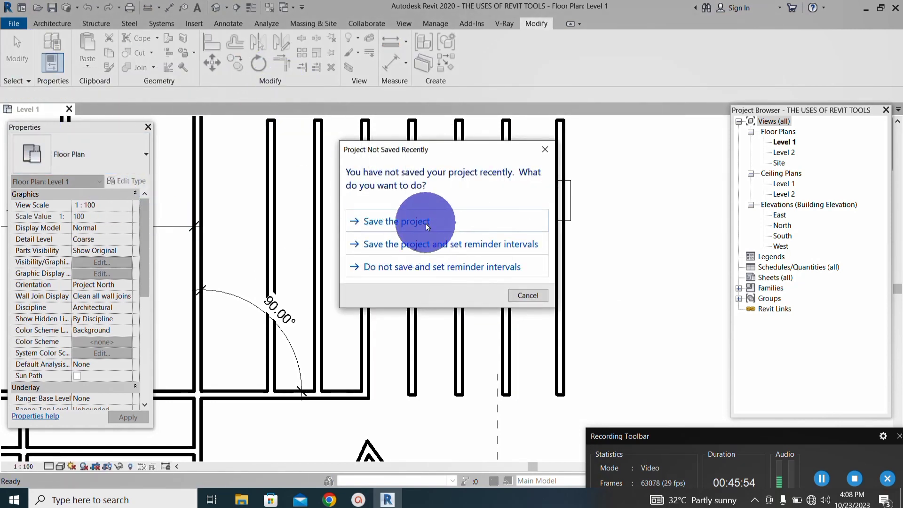
click(425, 223)
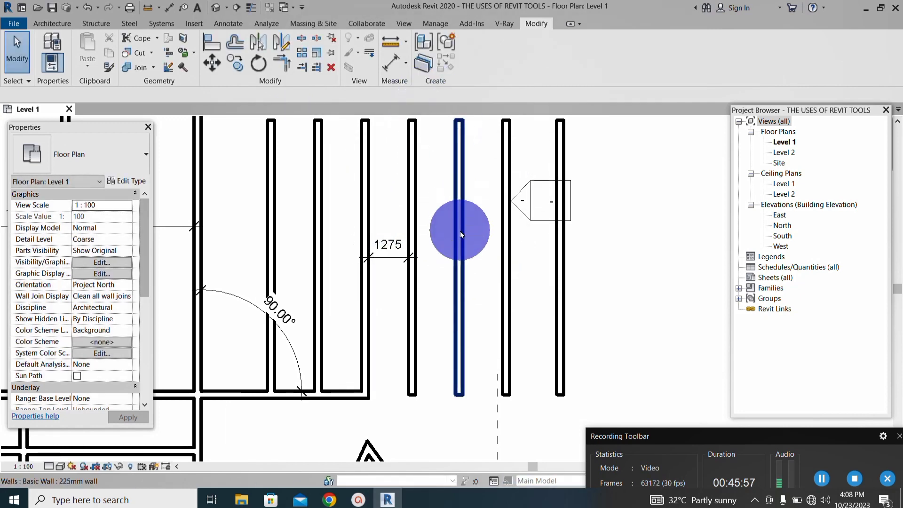
Step: Place an aligned dimension for the clear gap between the two outermost vertical walls
scroll(566, 264, up, 1)
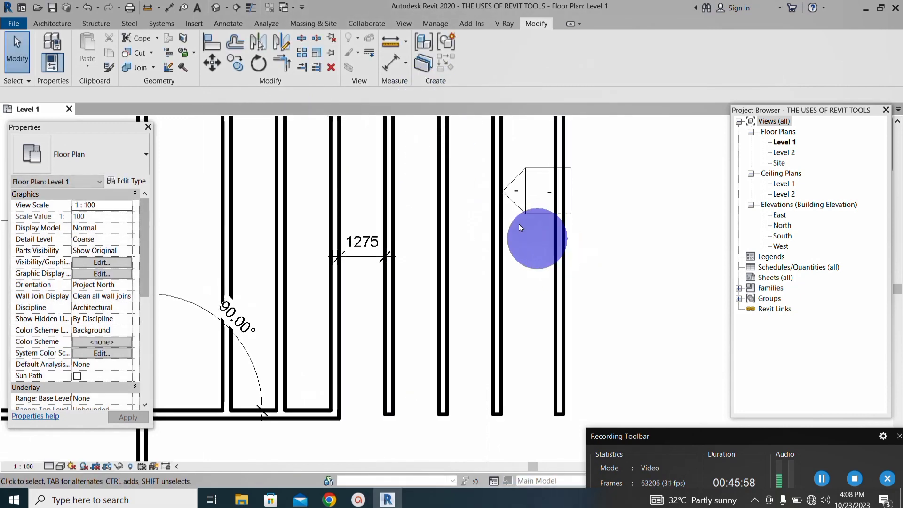
click(396, 64)
scroll(494, 302, up, 1)
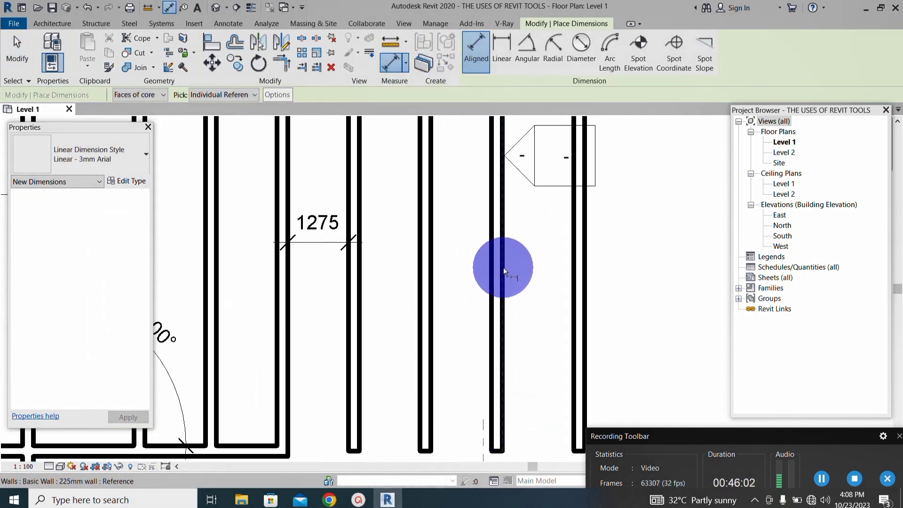
click(503, 268)
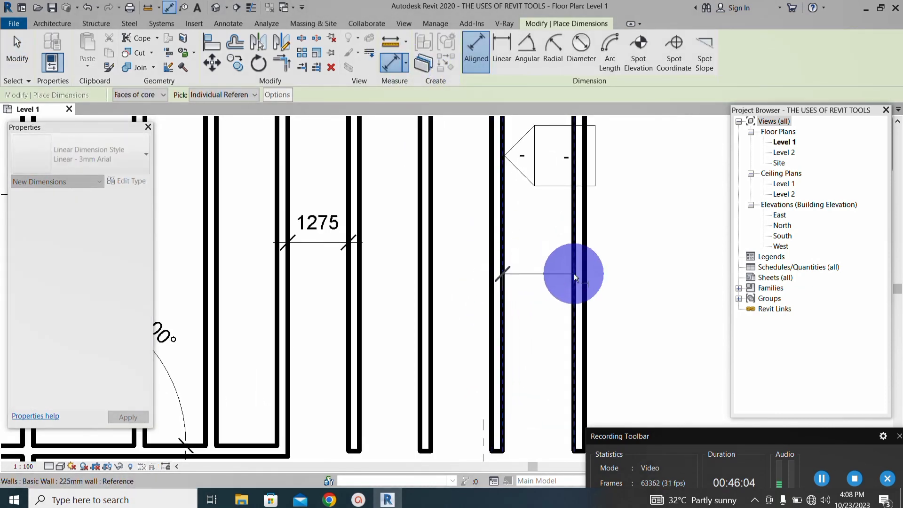
click(574, 272)
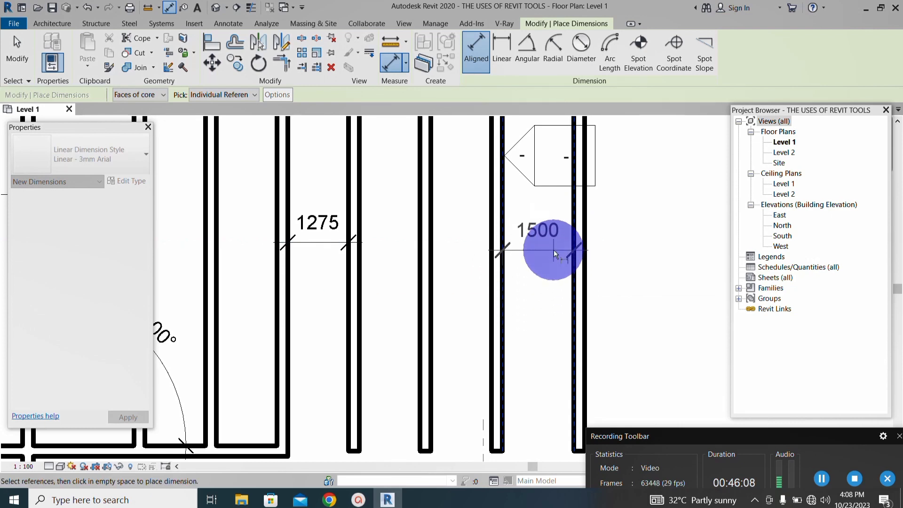
click(554, 270)
scroll(504, 277, down, 3)
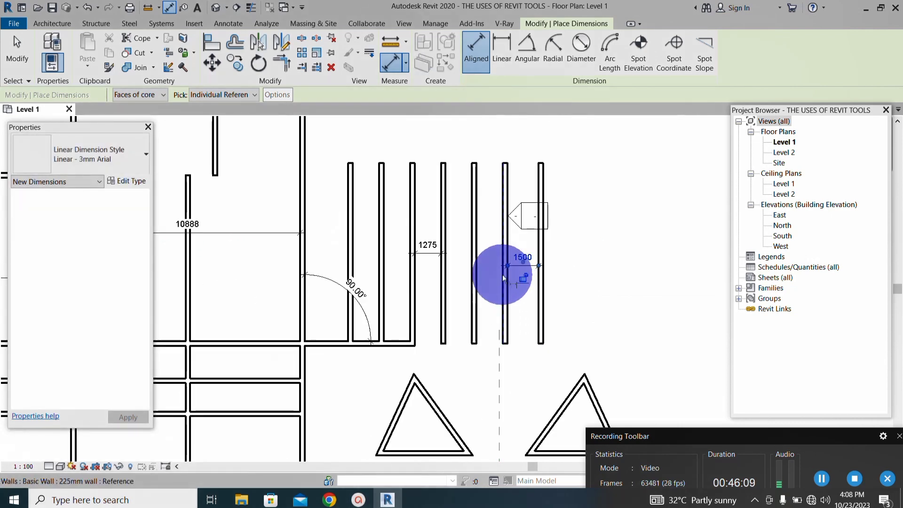
scroll(502, 275, down, 2)
scroll(495, 269, up, 3)
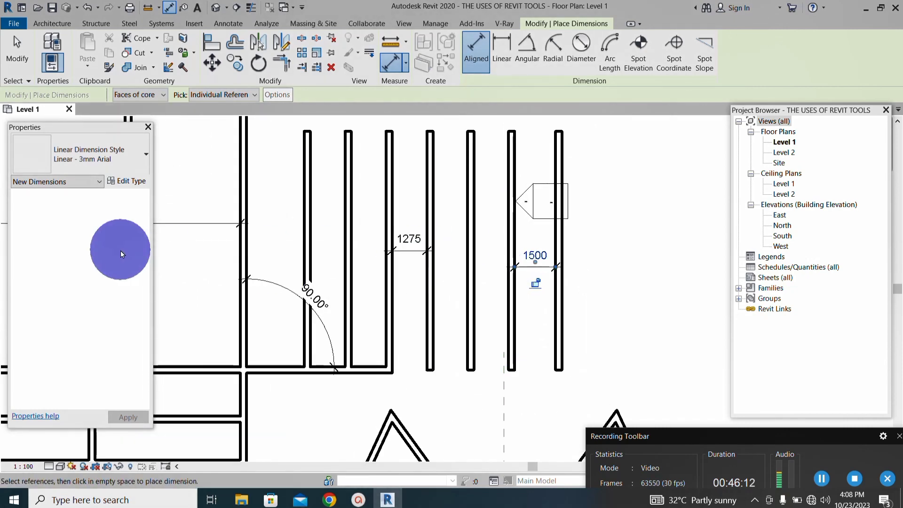
click(26, 55)
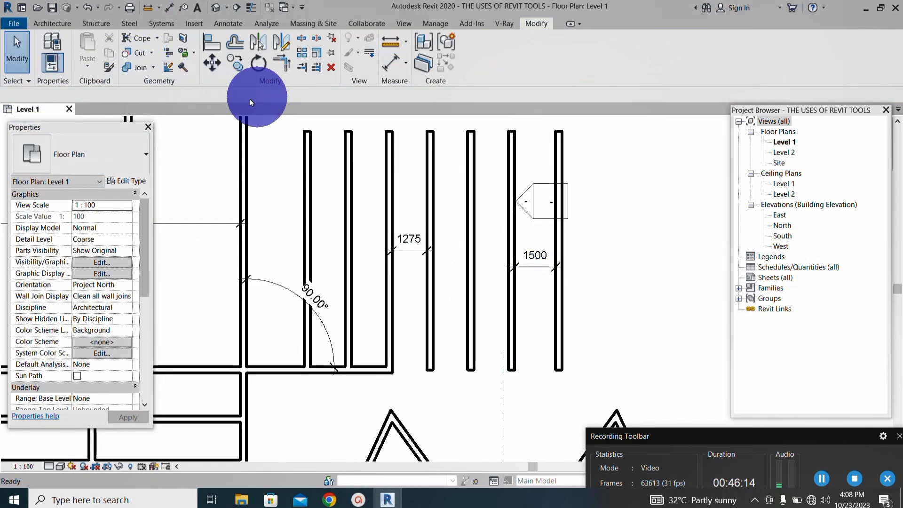
Step: Offset the outermost vertical wall itself outward by 1725 mm with the Copy option turned off
click(238, 53)
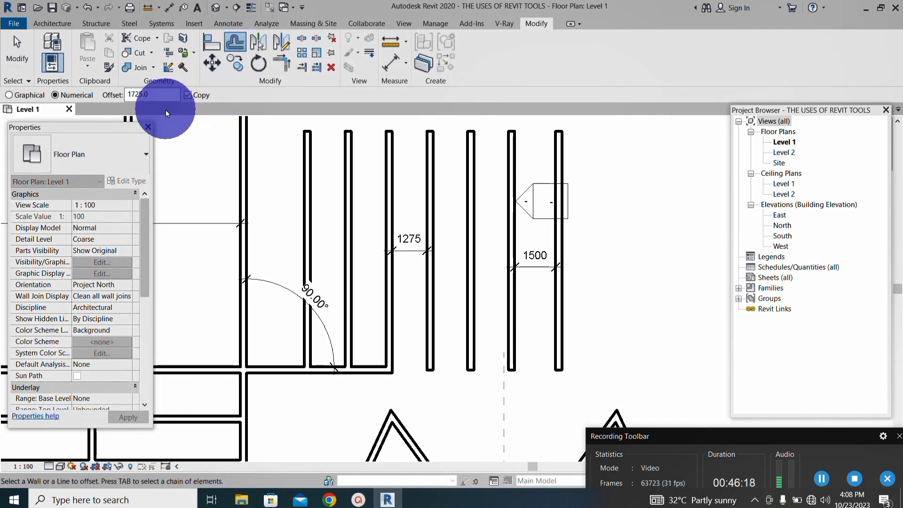
scroll(528, 264, up, 2)
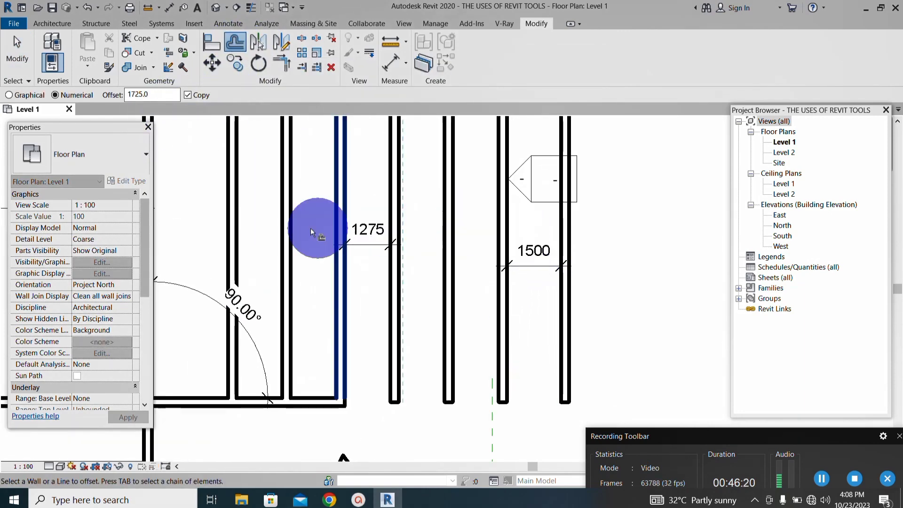
scroll(182, 146, down, 3)
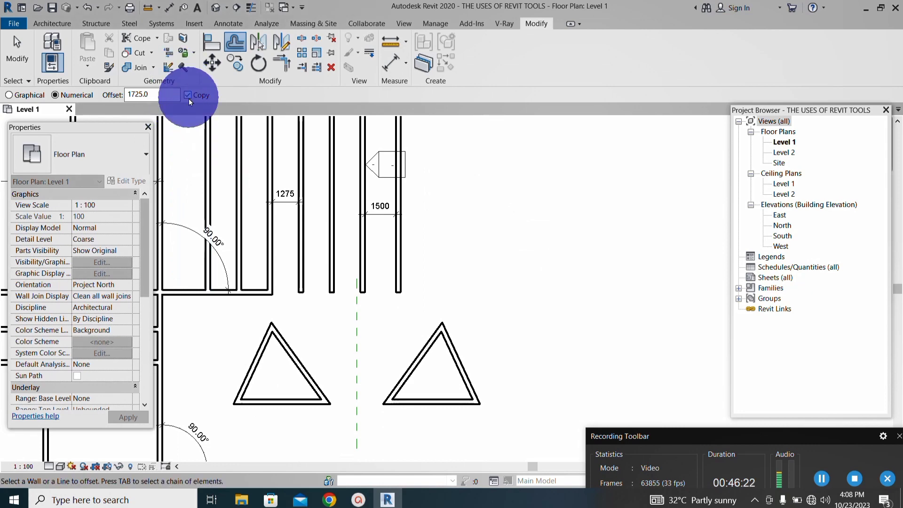
scroll(397, 258, down, 3)
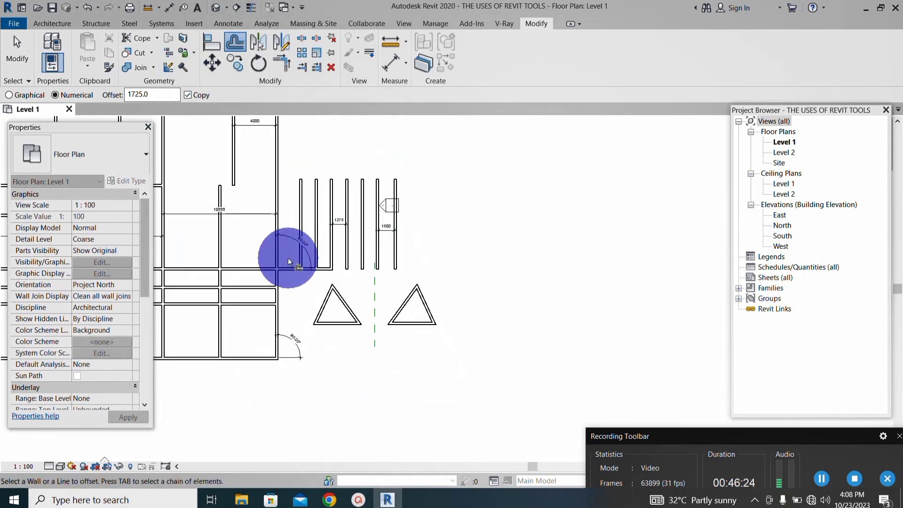
scroll(250, 231, up, 1)
scroll(249, 231, up, 1)
scroll(463, 238, up, 2)
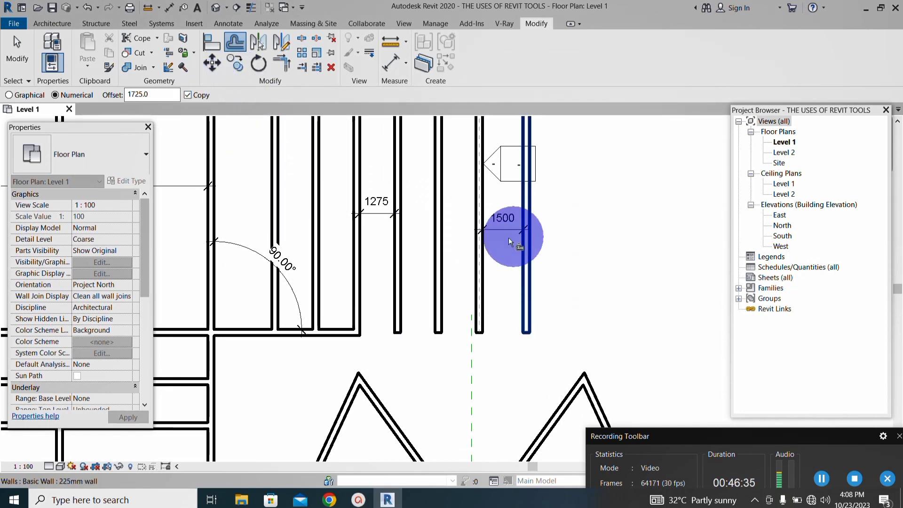
click(188, 95)
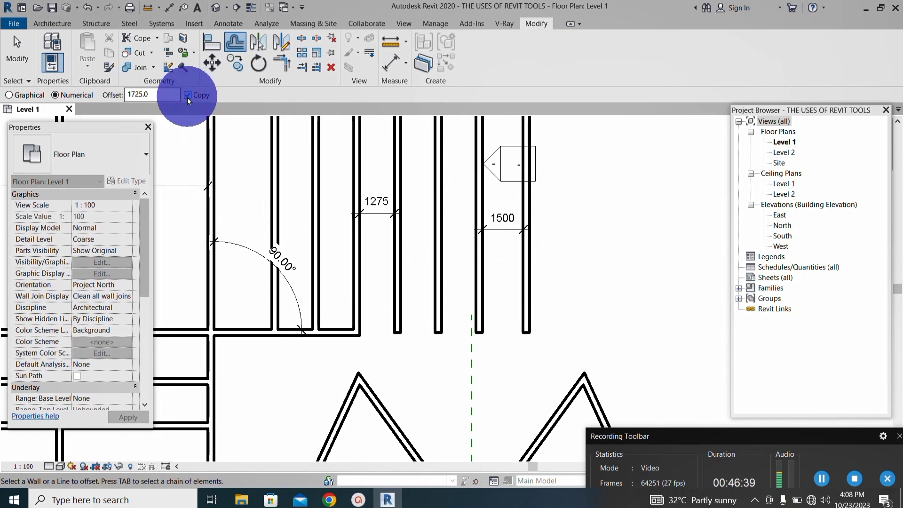
click(188, 96)
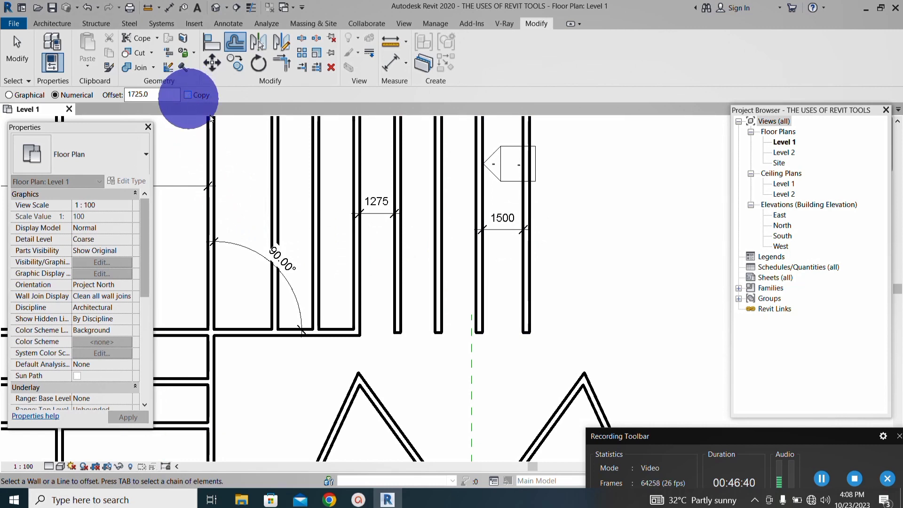
click(528, 227)
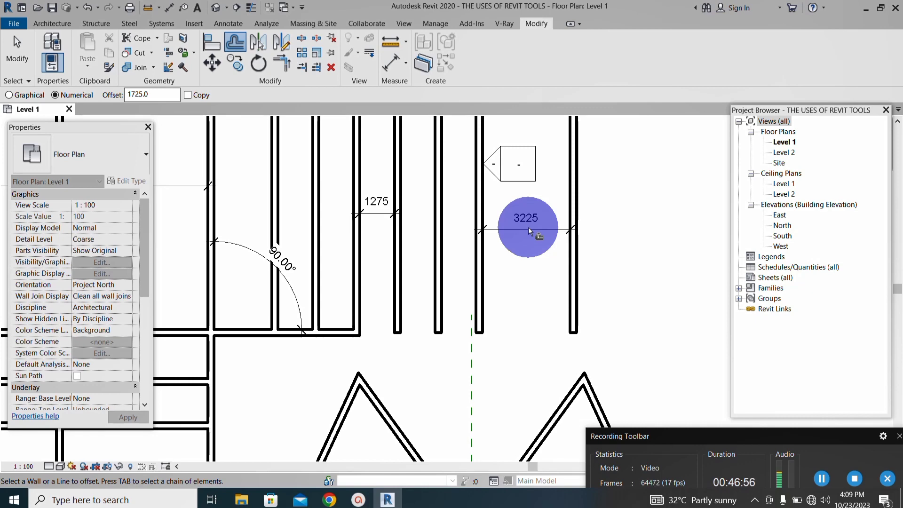
scroll(529, 227, down, 5)
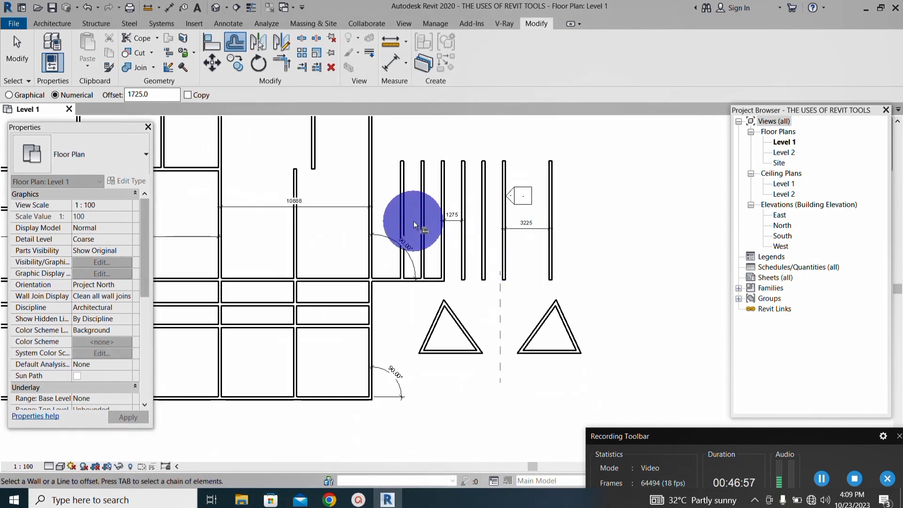
scroll(489, 305, up, 4)
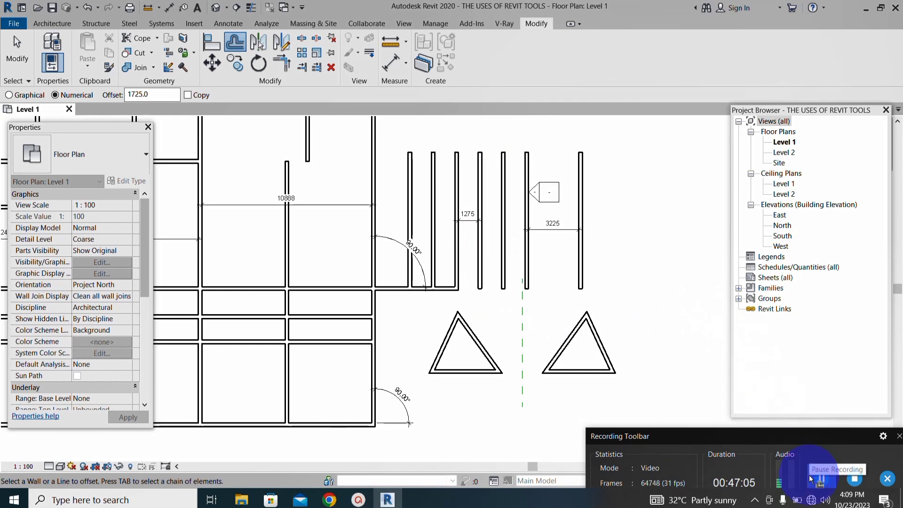
click(809, 475)
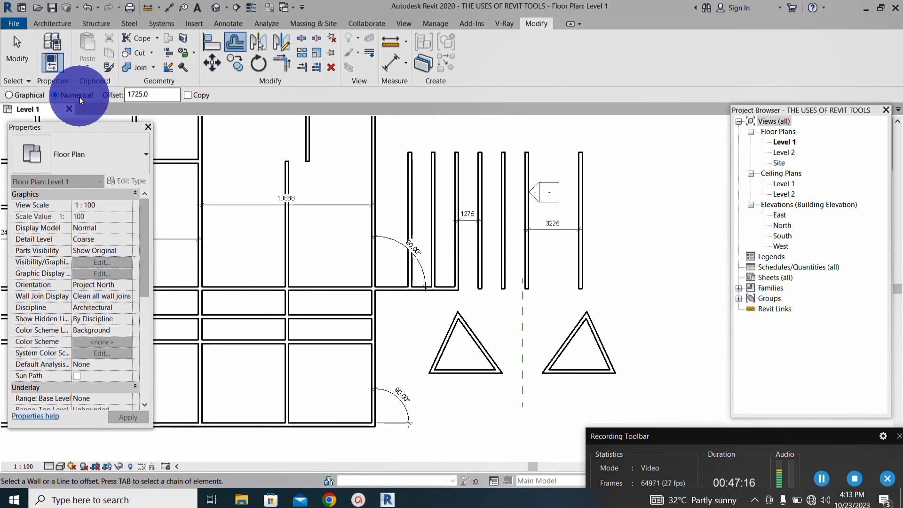
Step: Offset a copy of the outermost vertical wall outward by 2600 mm using the Graphical method with the Copy option on
click(9, 96)
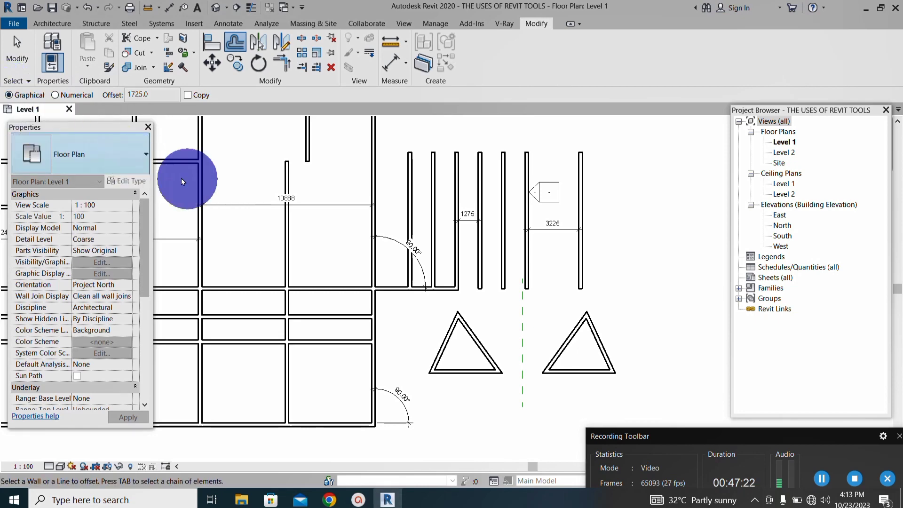
scroll(633, 216, up, 4)
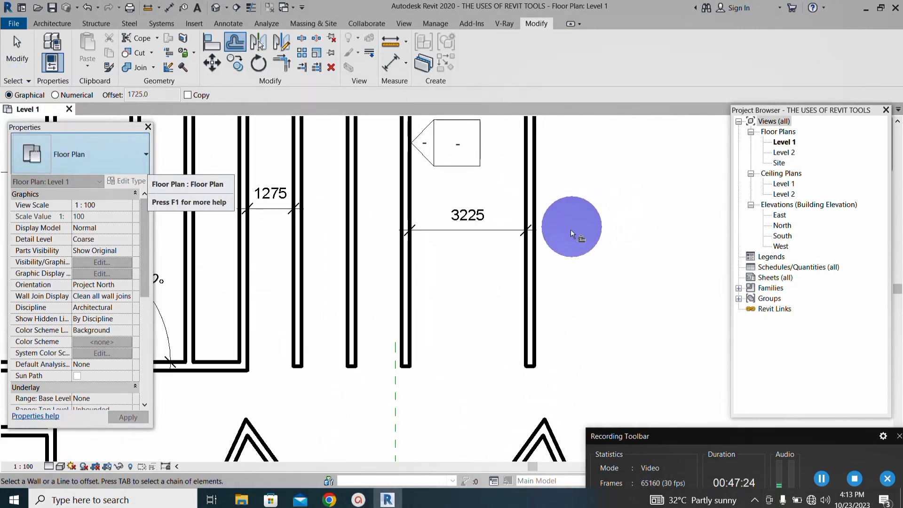
click(534, 264)
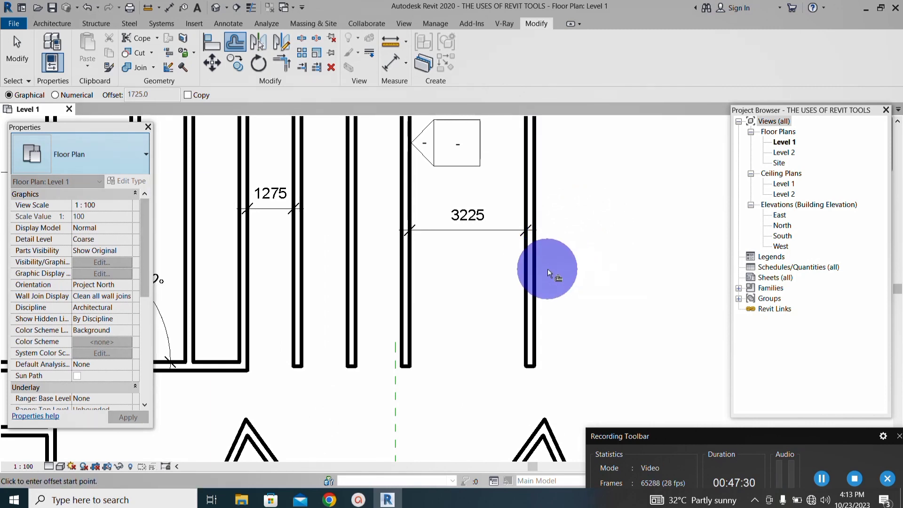
click(189, 95)
click(534, 240)
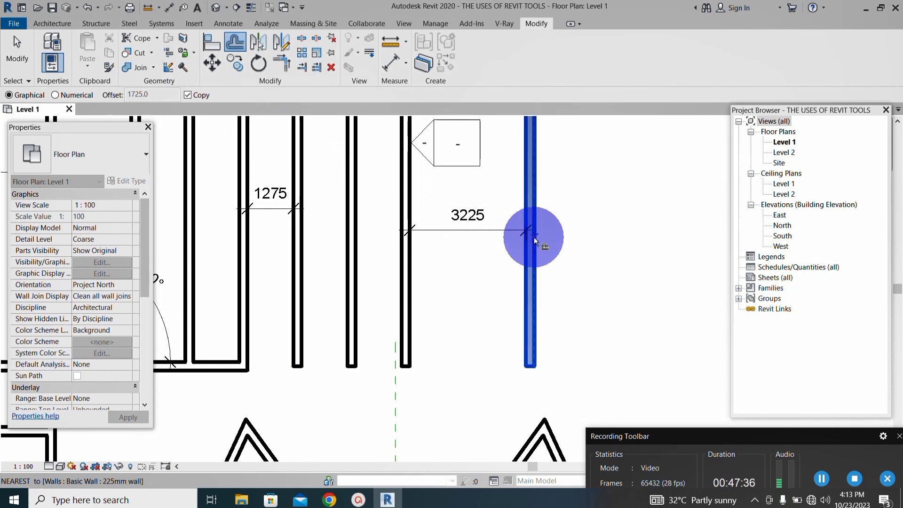
scroll(620, 254, down, 1)
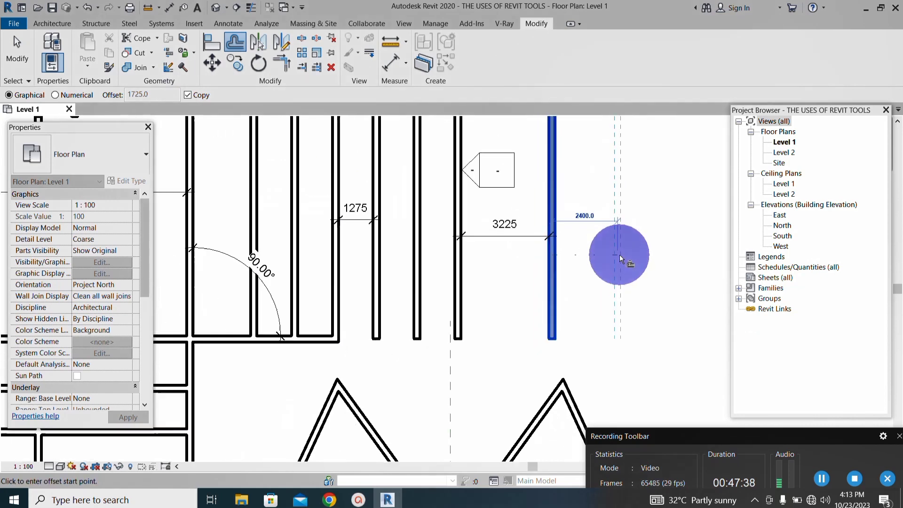
scroll(611, 254, up, 2)
scroll(534, 254, down, 1)
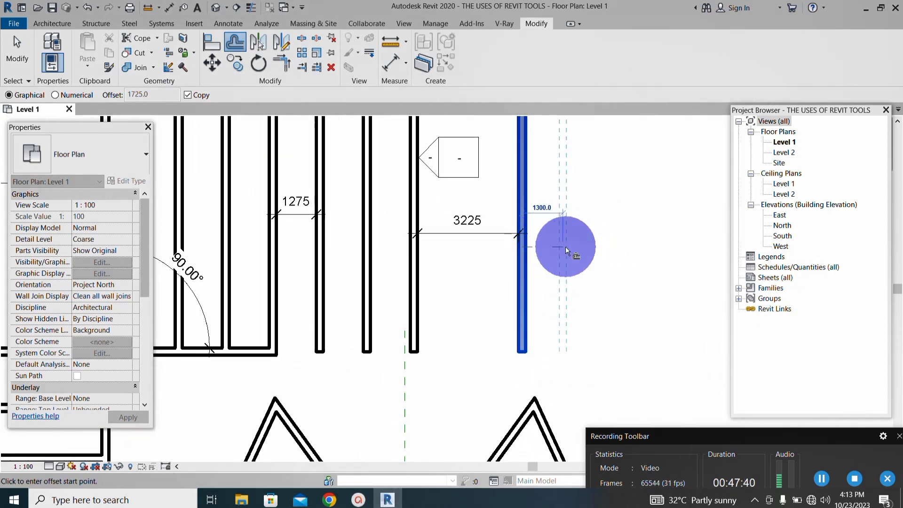
scroll(591, 247, up, 1)
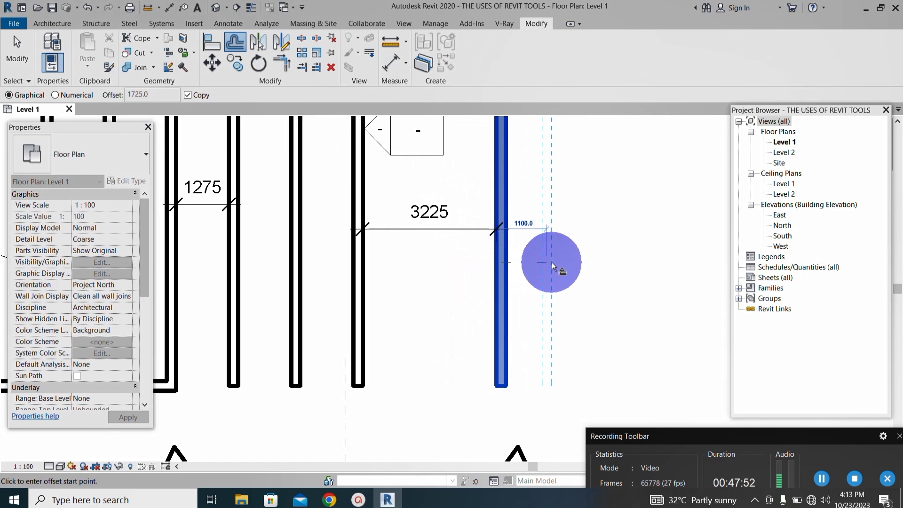
scroll(578, 245, up, 1)
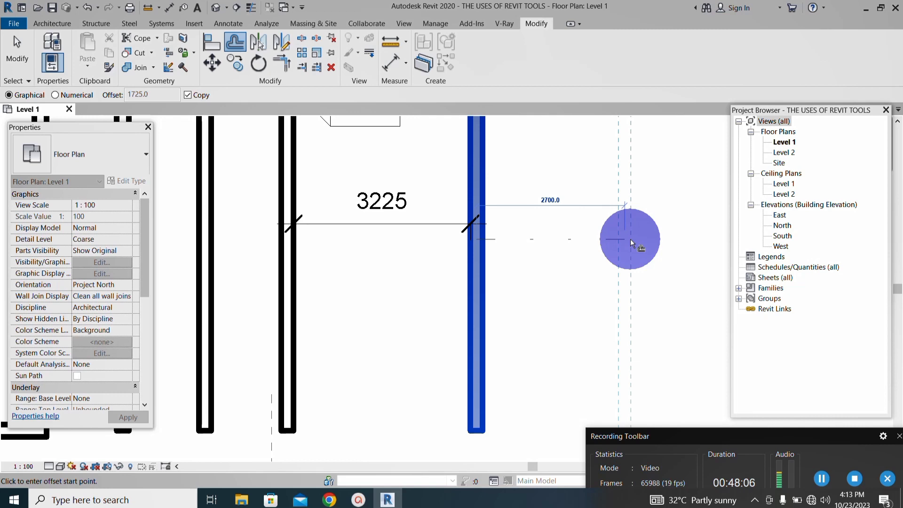
text(2)
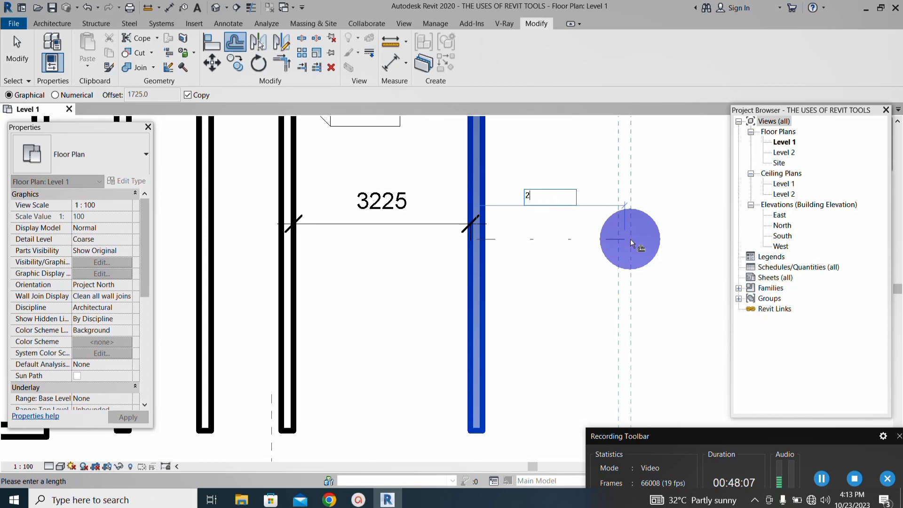
text(600)
key(Return)
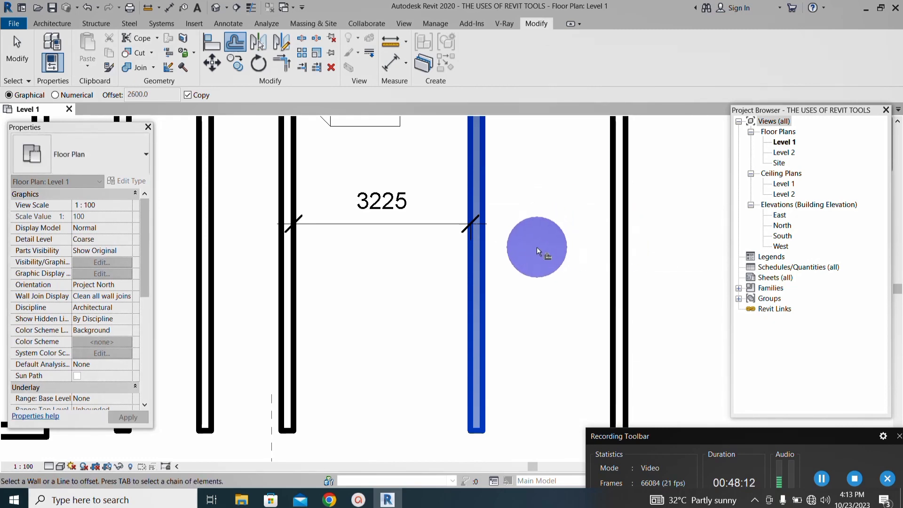
Step: Offset another graphical copy outward from the newest outermost vertical wall at a distance of 4000 mm
scroll(537, 247, down, 4)
scroll(546, 231, up, 3)
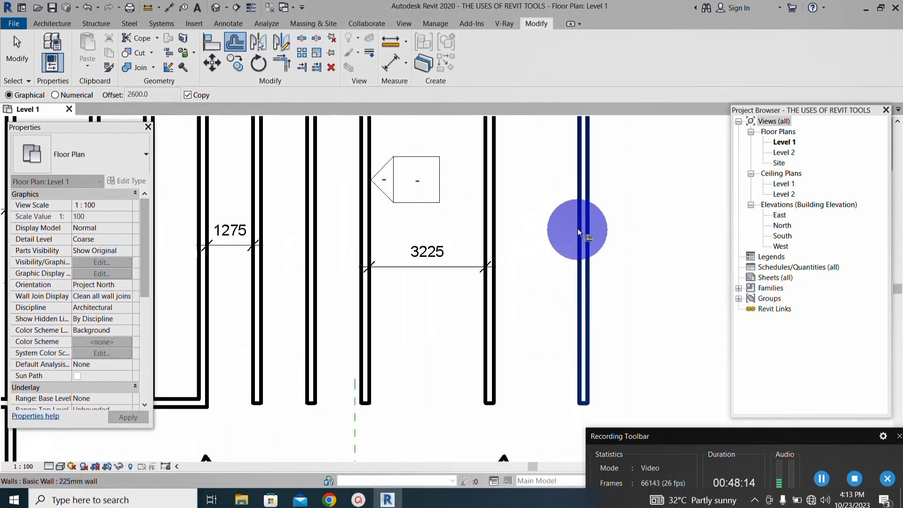
scroll(579, 245, down, 2)
scroll(579, 257, up, 4)
scroll(580, 256, down, 3)
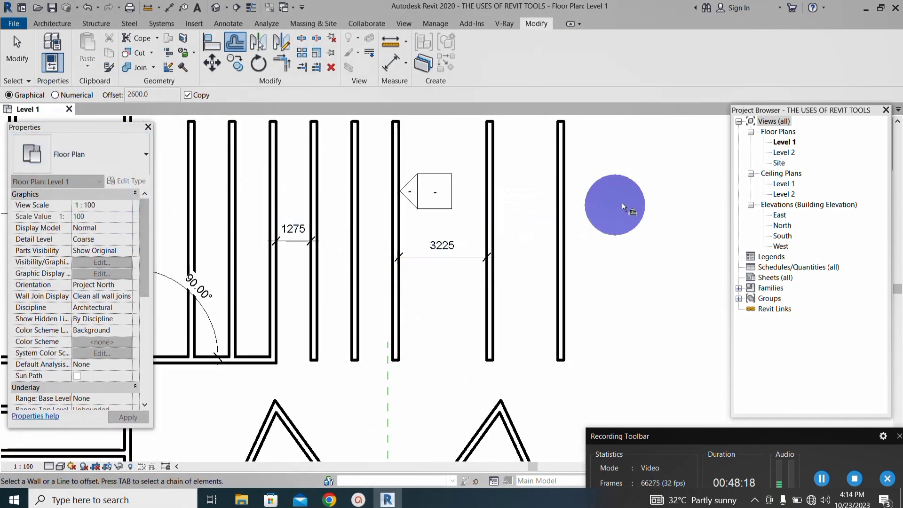
scroll(588, 212, up, 1)
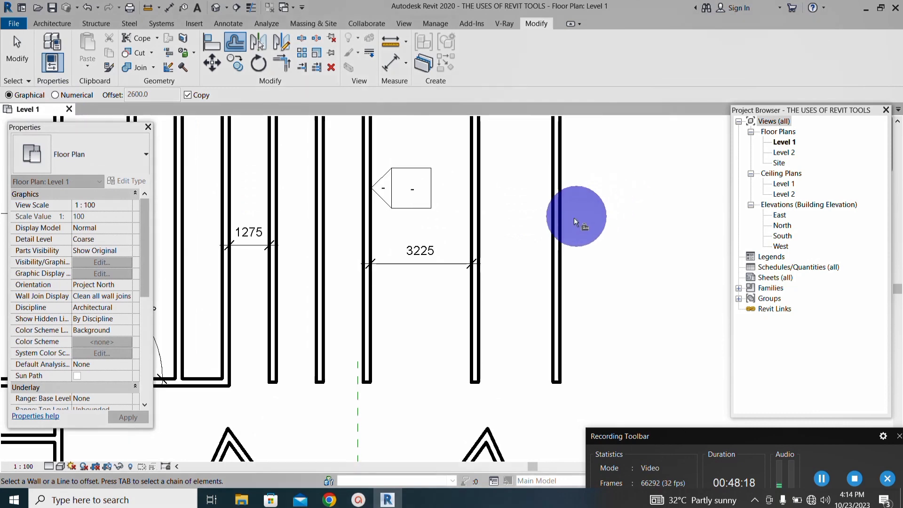
click(558, 253)
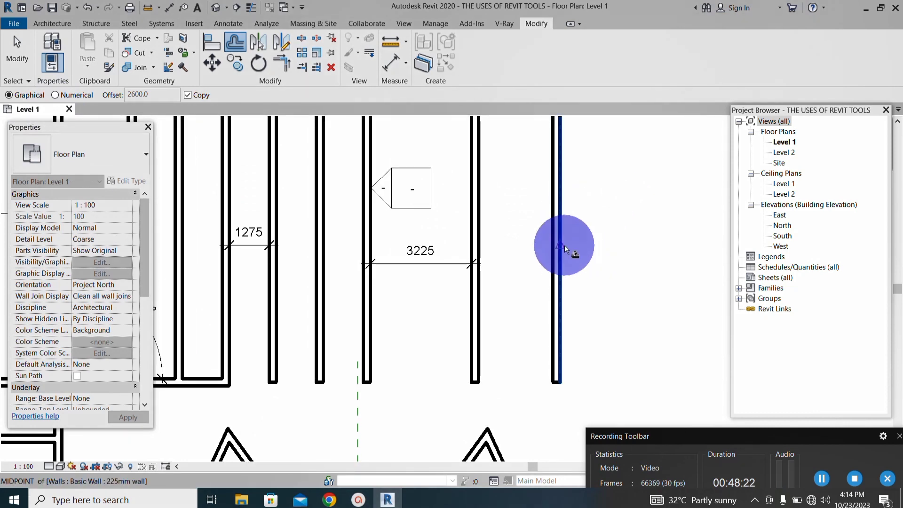
scroll(560, 258, down, 1)
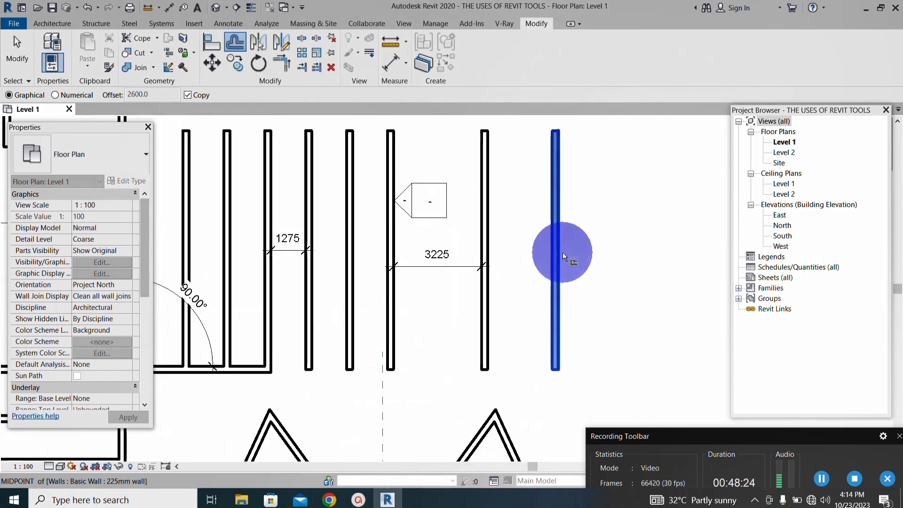
click(556, 265)
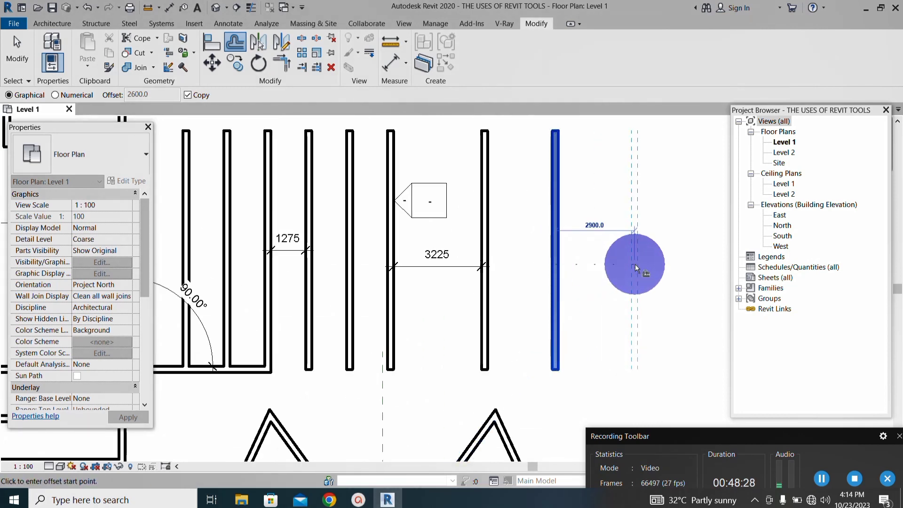
text(4000)
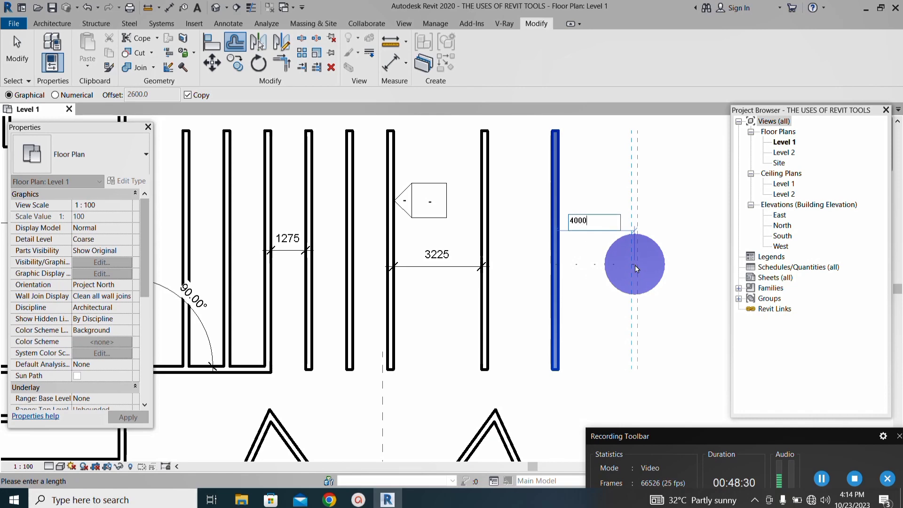
key(Return)
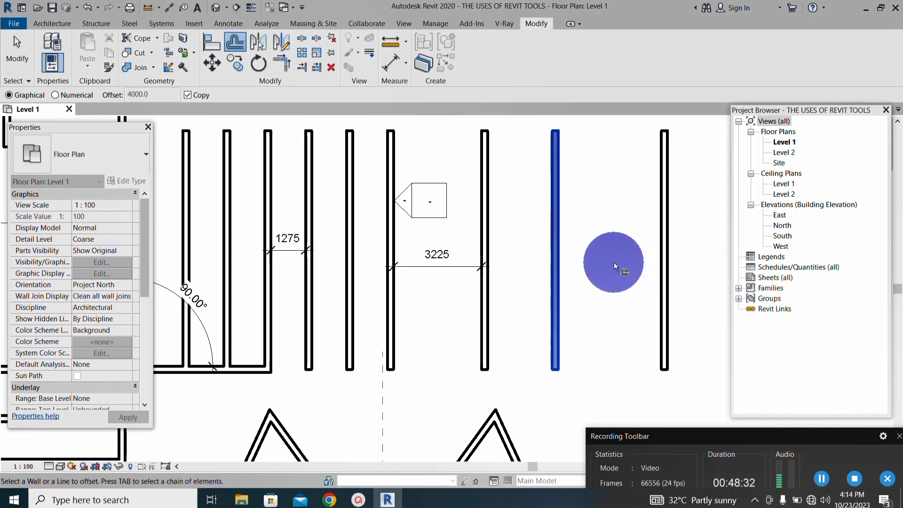
Step: Examine the row of offset walls against the whole floor plan, and end the Offset command
scroll(613, 261, down, 2)
middle_drag(543, 244, 301, 222)
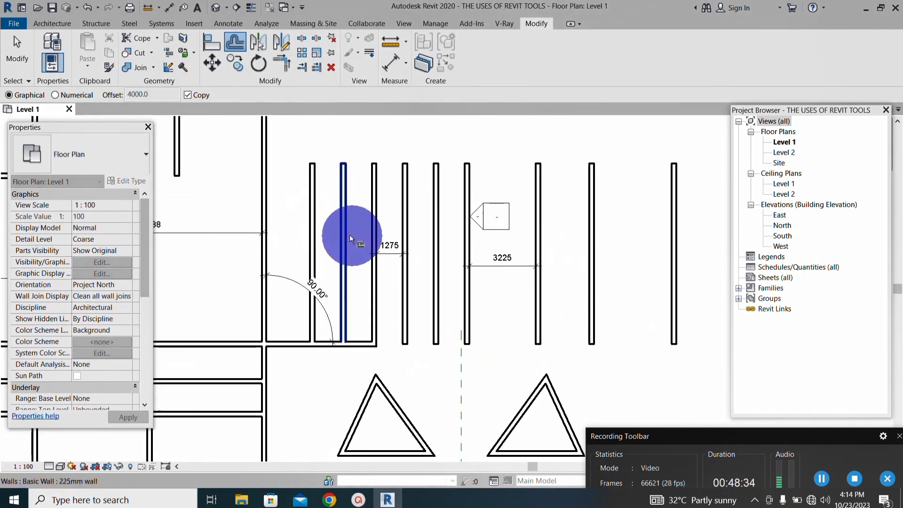
scroll(397, 237, down, 3)
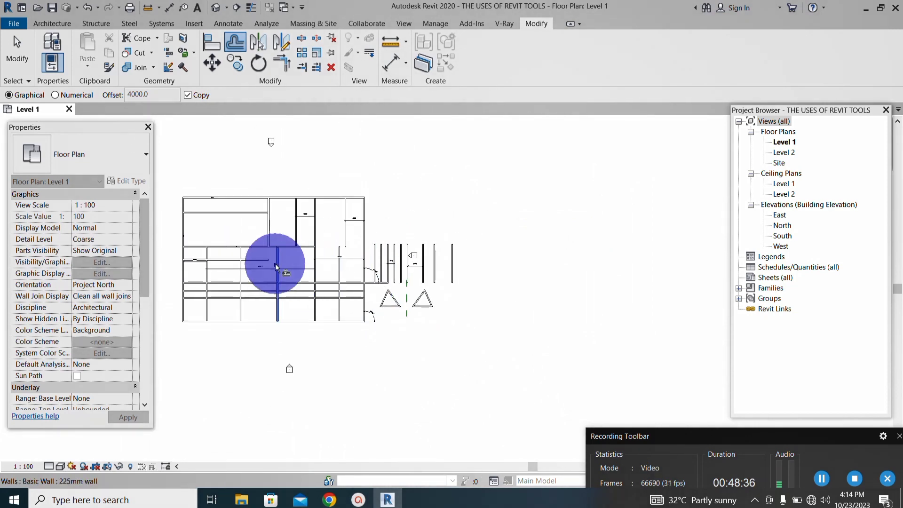
scroll(206, 262, up, 4)
scroll(241, 284, up, 1)
scroll(241, 284, down, 2)
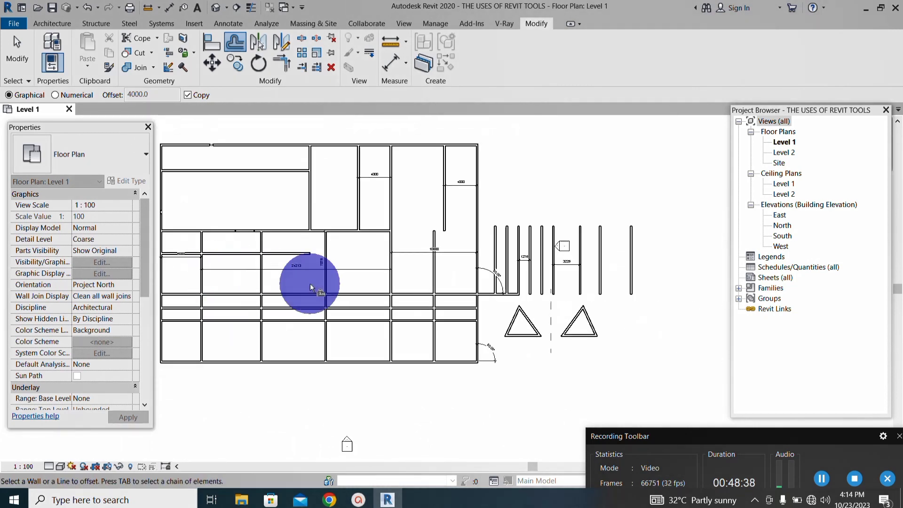
scroll(519, 288, up, 4)
scroll(484, 331, down, 1)
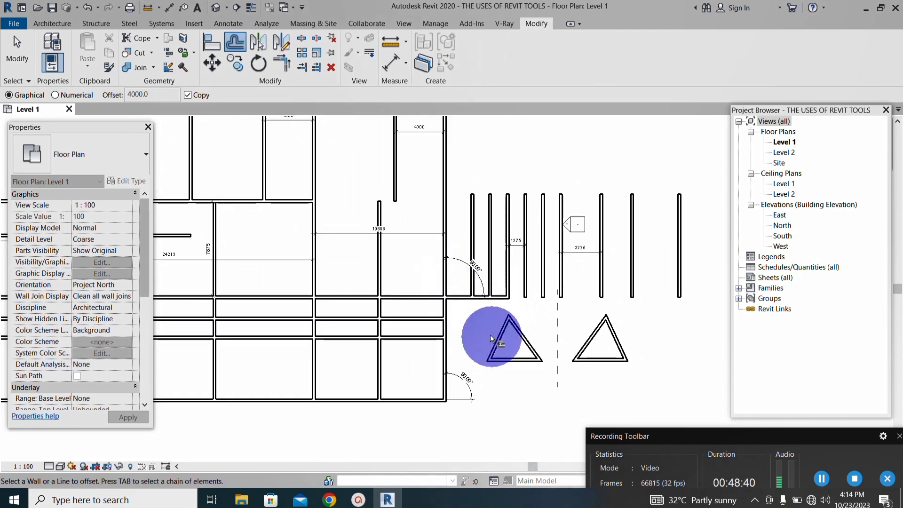
scroll(500, 345, up, 1)
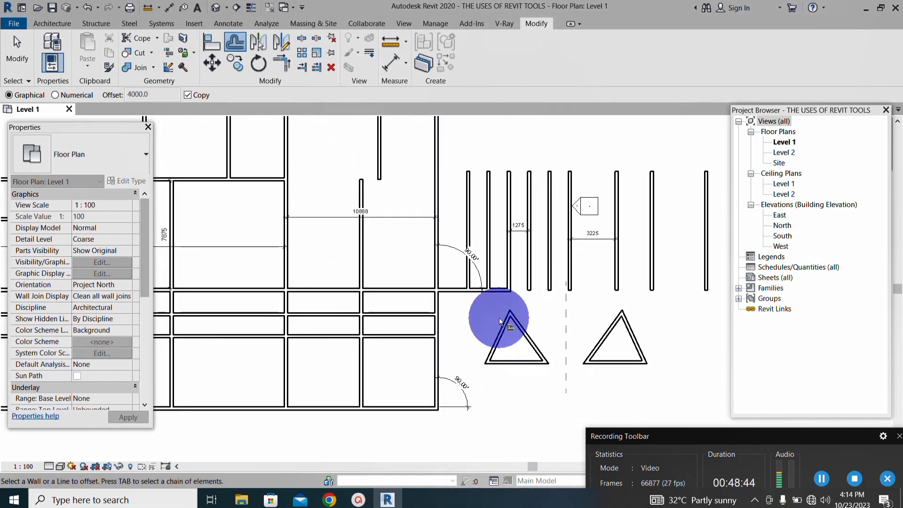
scroll(500, 316, down, 1)
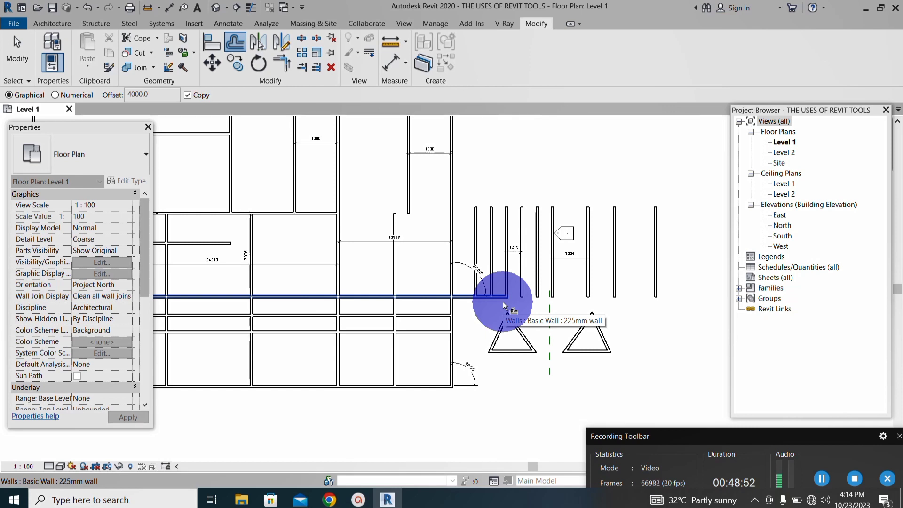
click(18, 63)
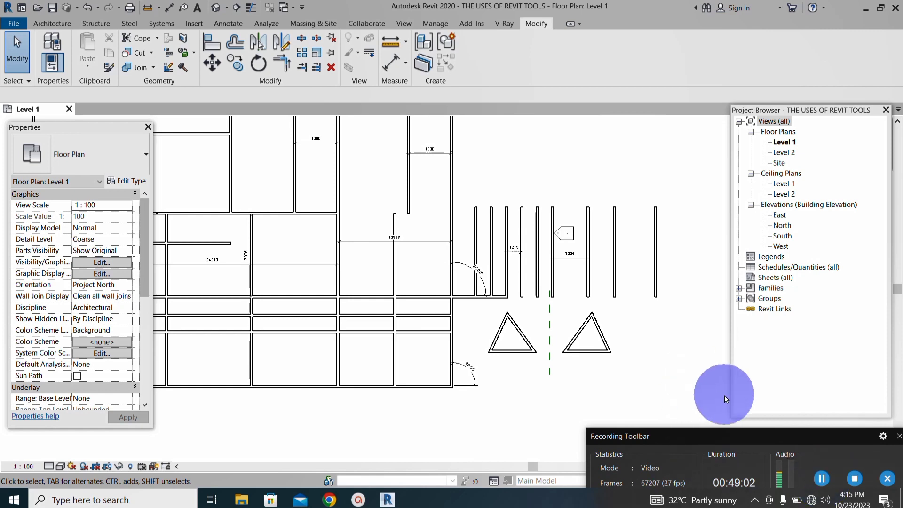
Step: Rotate the outermost vertical wall 90° about its midpoint with the Copy option off, making it horizontal
scroll(320, 256, down, 2)
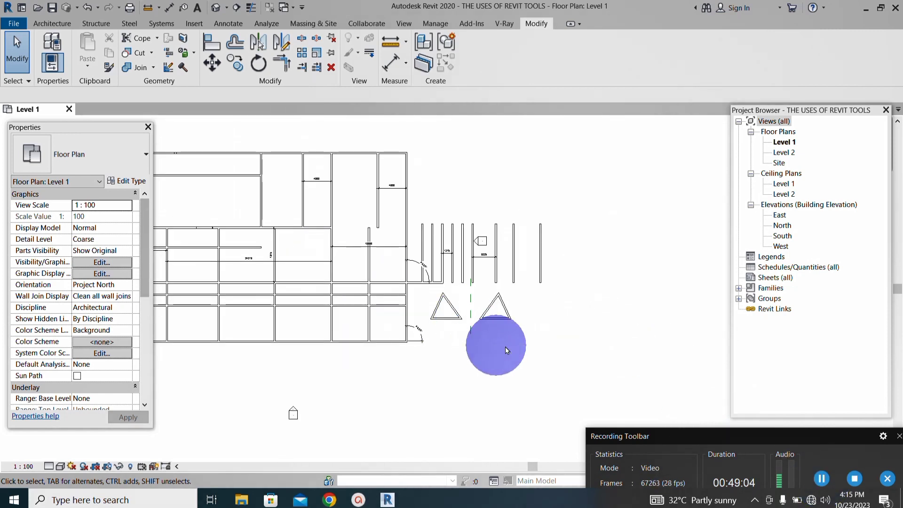
scroll(512, 324, up, 4)
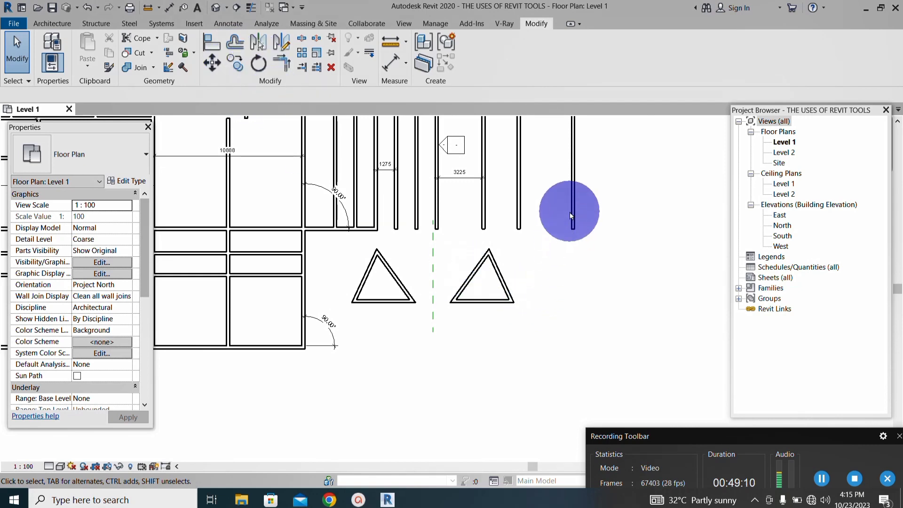
scroll(570, 207, down, 2)
scroll(571, 194, up, 2)
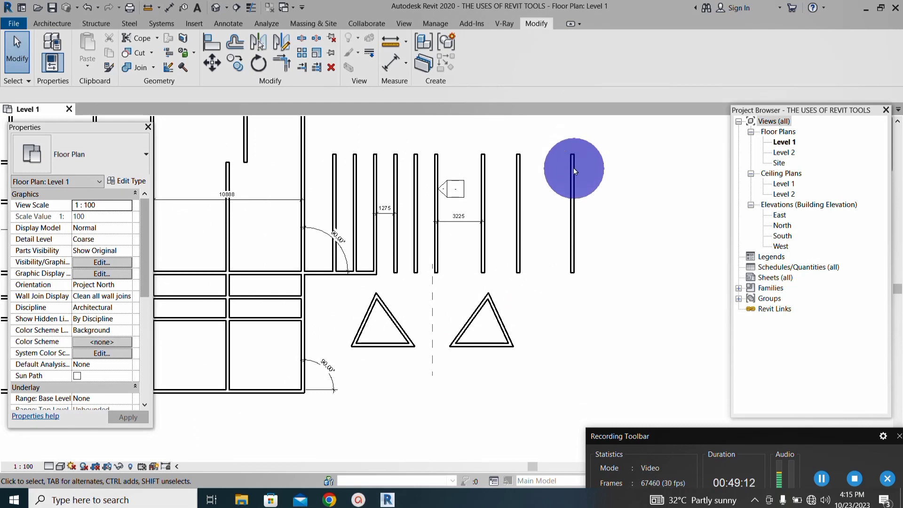
scroll(573, 167, up, 1)
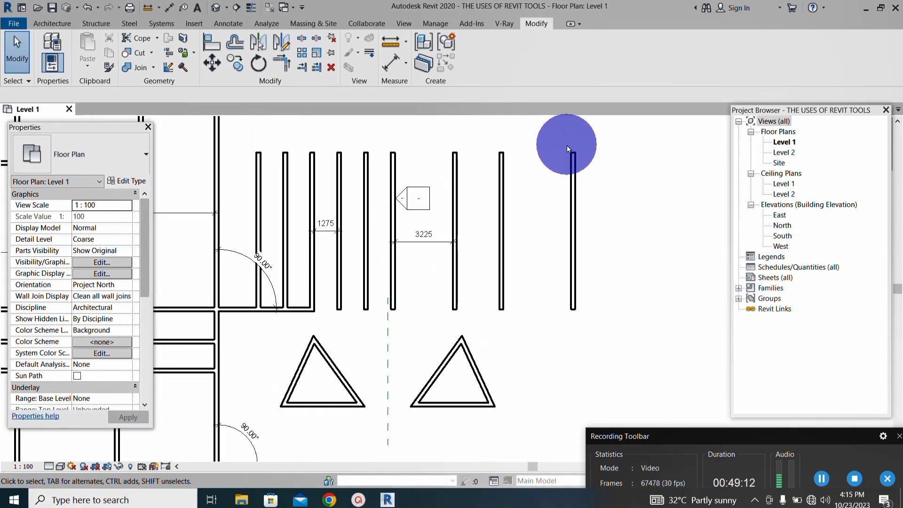
click(253, 66)
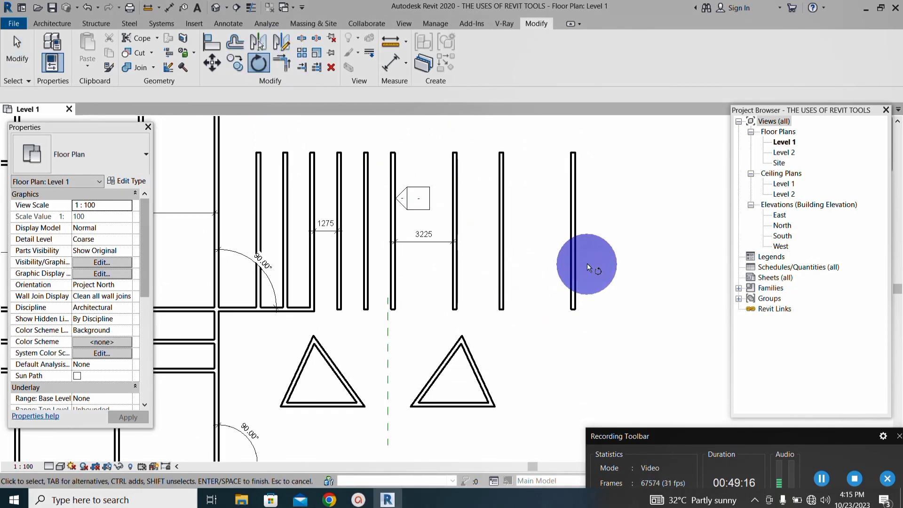
drag(600, 194, 553, 273)
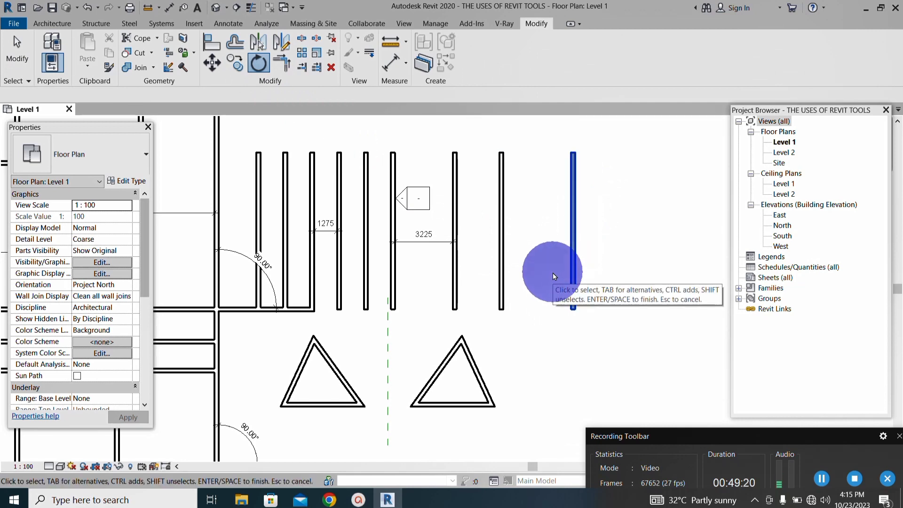
right_click(553, 276)
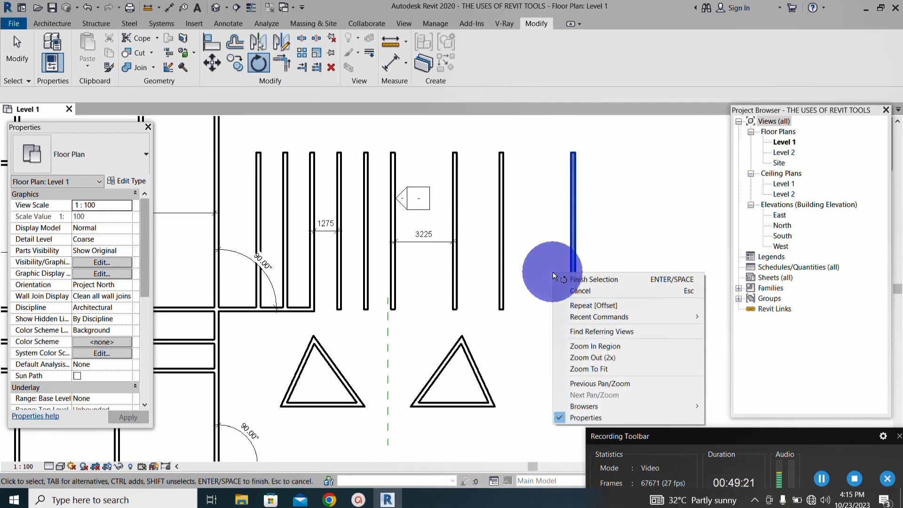
click(580, 279)
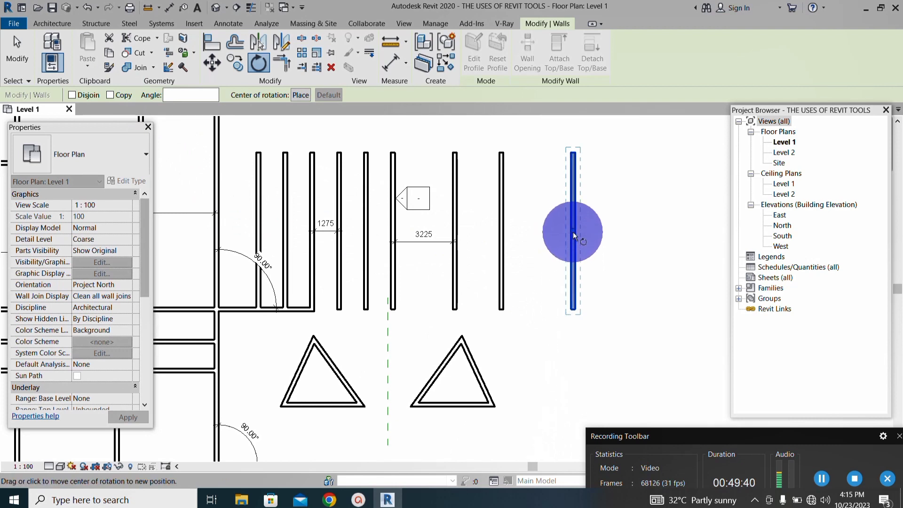
drag(572, 233, 574, 326)
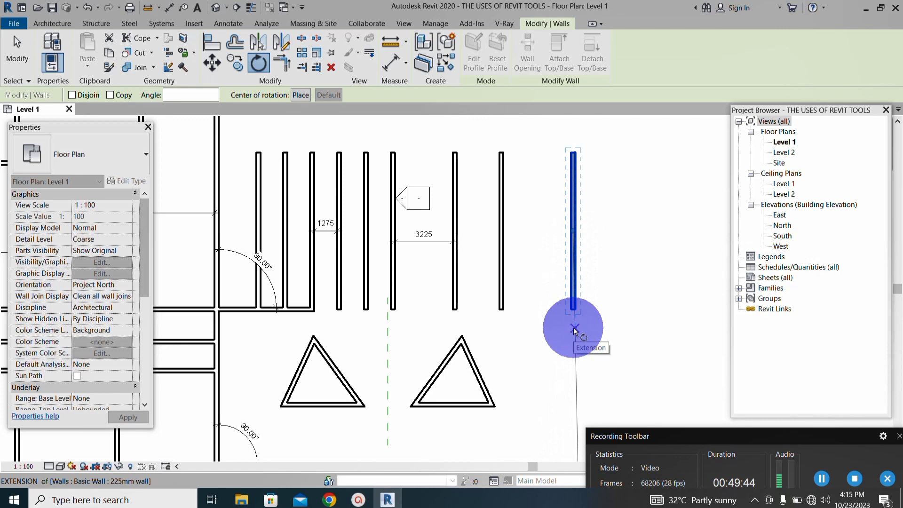
click(573, 327)
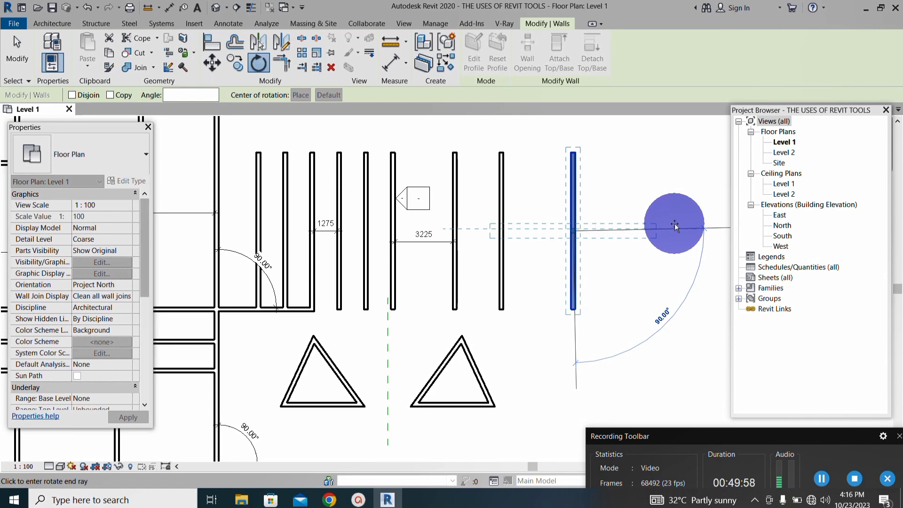
click(674, 224)
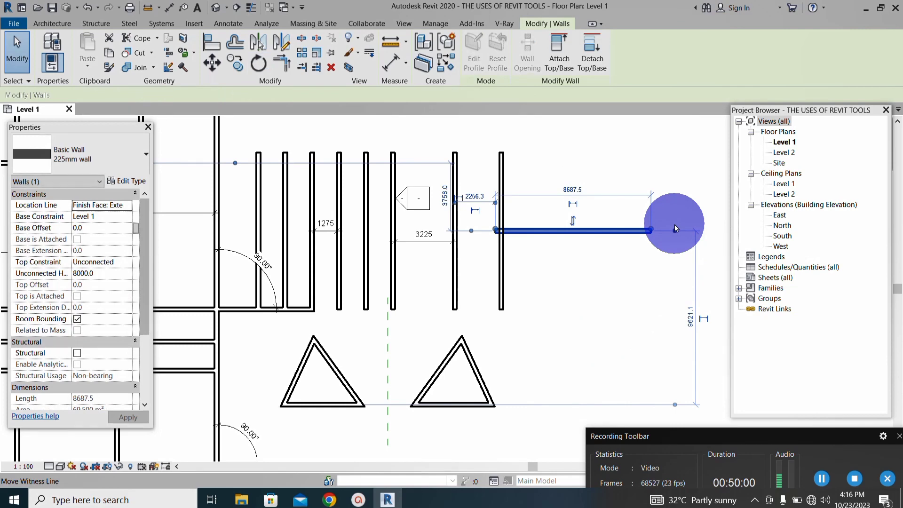
Step: Examine the rotated horizontal wall and how it sits against the neighbouring vertical walls
scroll(524, 243, up, 1)
scroll(524, 243, up, 1)
scroll(515, 226, down, 4)
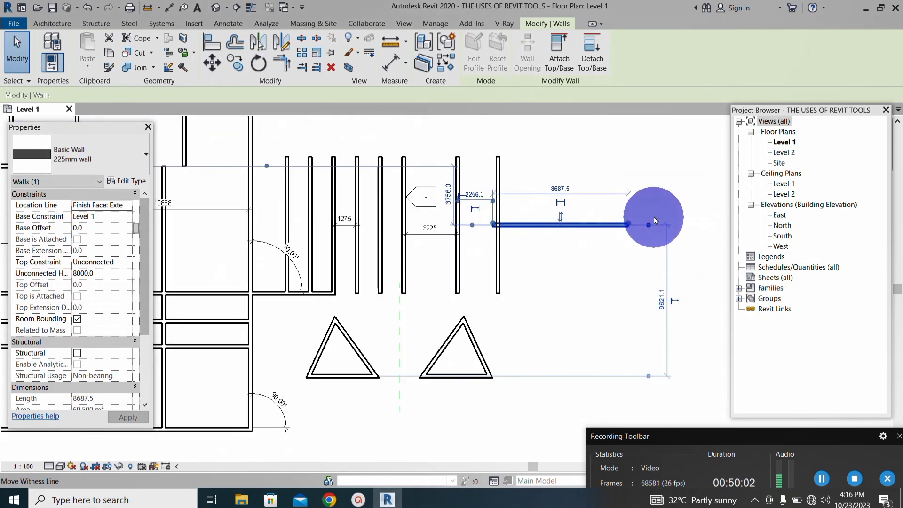
scroll(652, 215, up, 2)
scroll(595, 211, up, 3)
scroll(528, 243, down, 2)
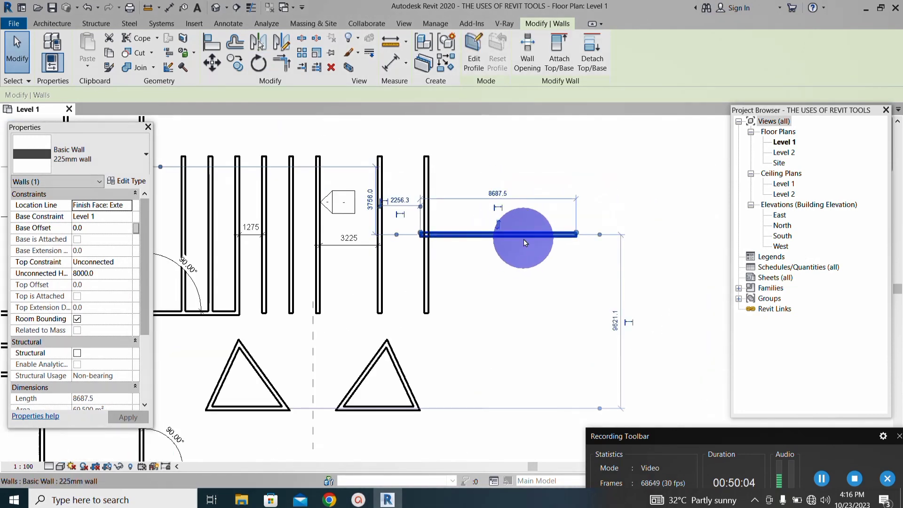
scroll(520, 236, up, 1)
scroll(523, 239, down, 1)
scroll(524, 242, up, 1)
scroll(580, 242, up, 1)
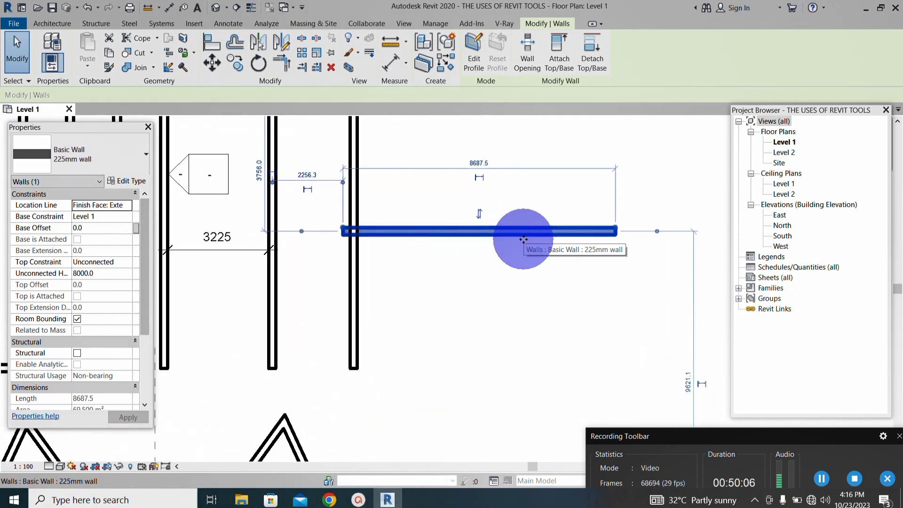
scroll(478, 245, down, 2)
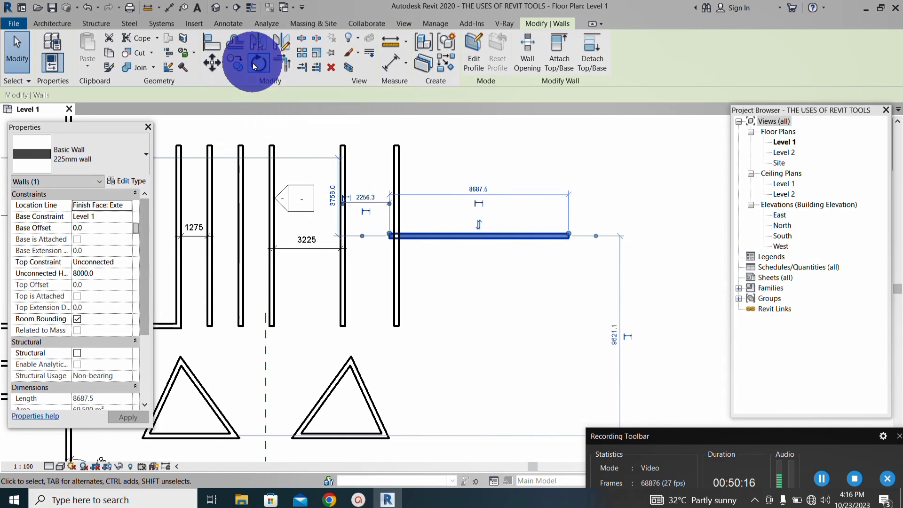
Step: Rotate a copy of the horizontal wall 90° about its midpoint with the Copy option on, forming a cross
click(252, 63)
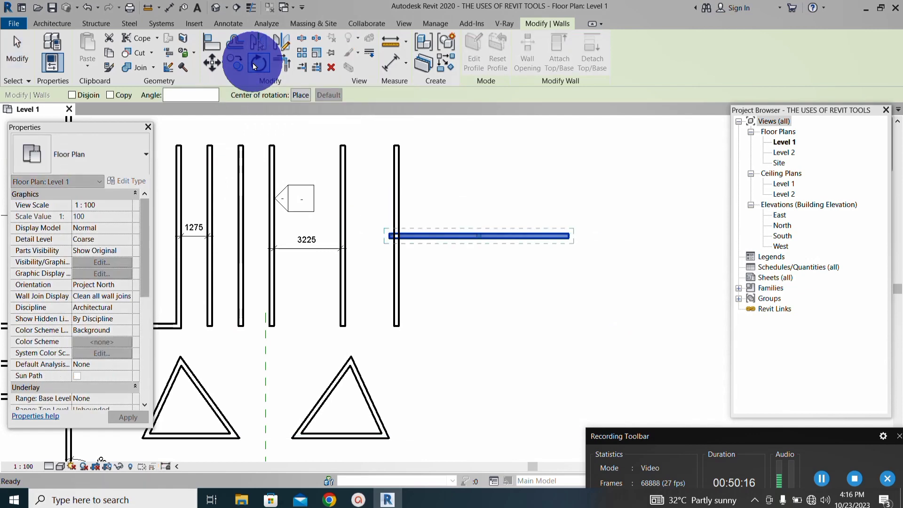
click(111, 94)
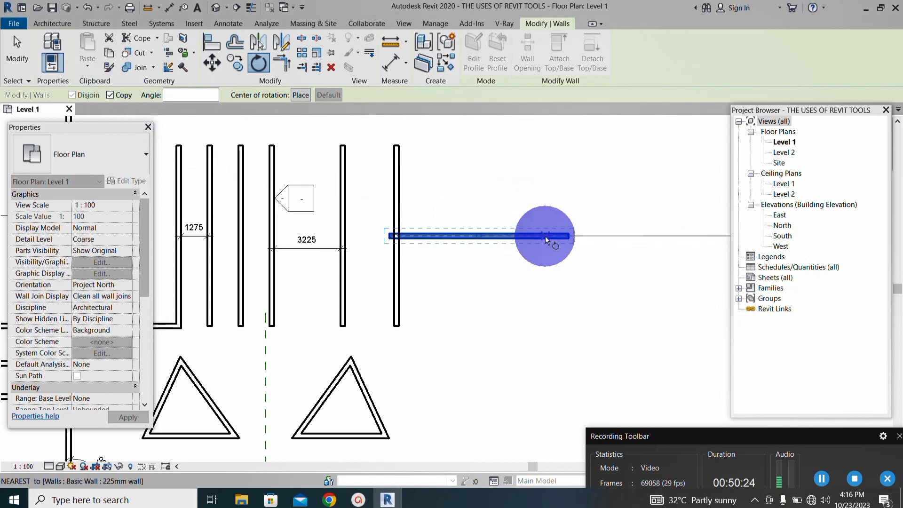
click(571, 237)
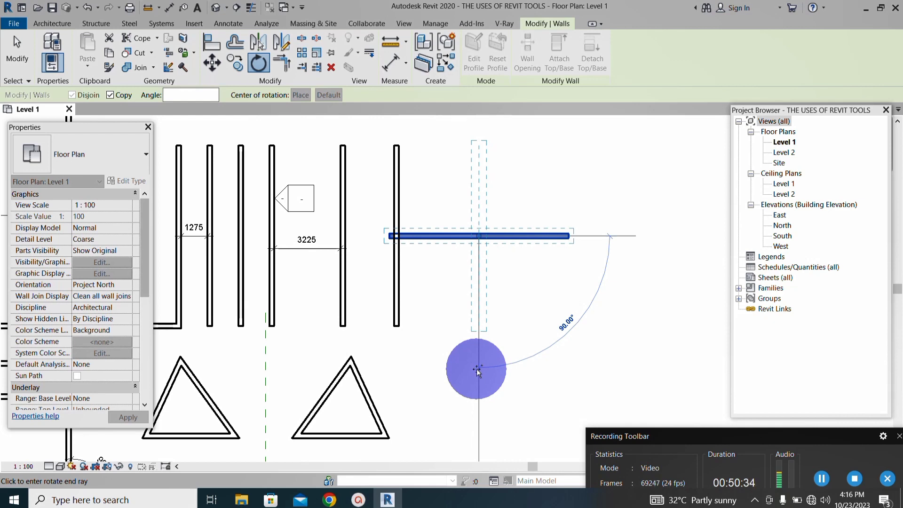
click(477, 370)
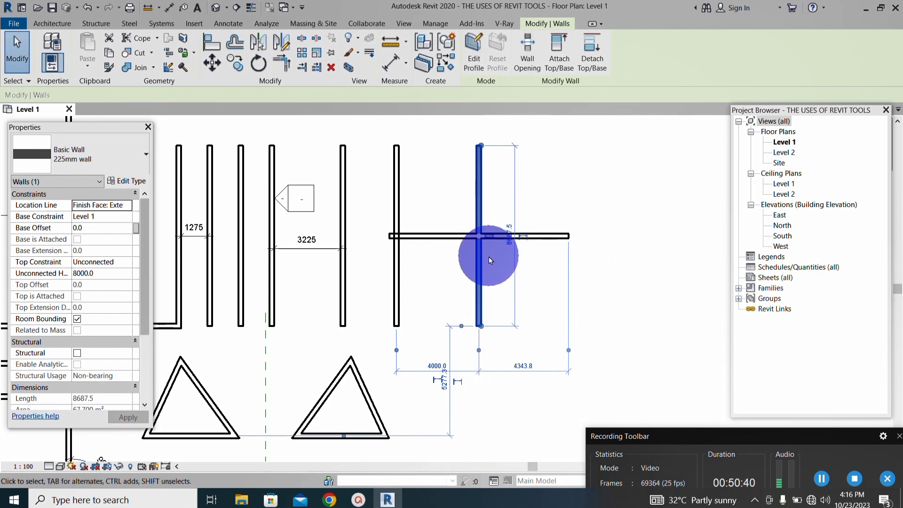
Step: Examine the crossed walls up close and against the rest of the floor plan
scroll(491, 240, down, 2)
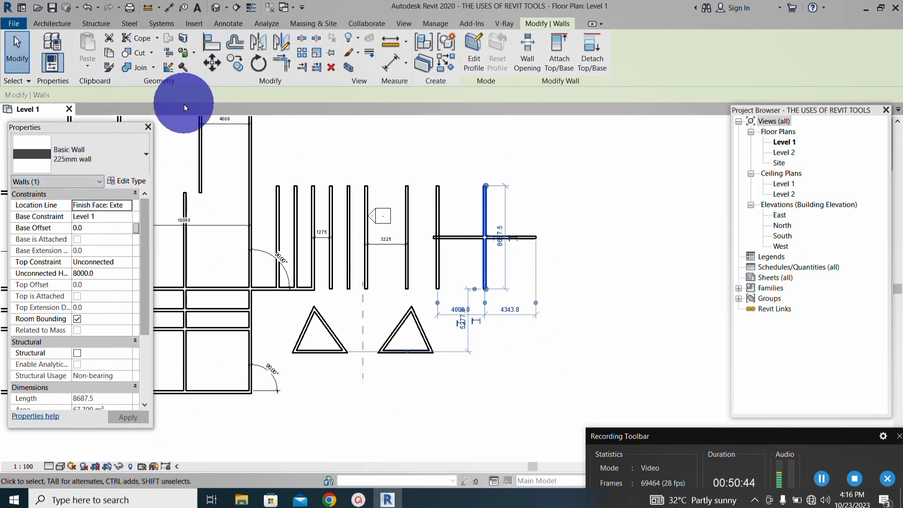
scroll(453, 266, up, 2)
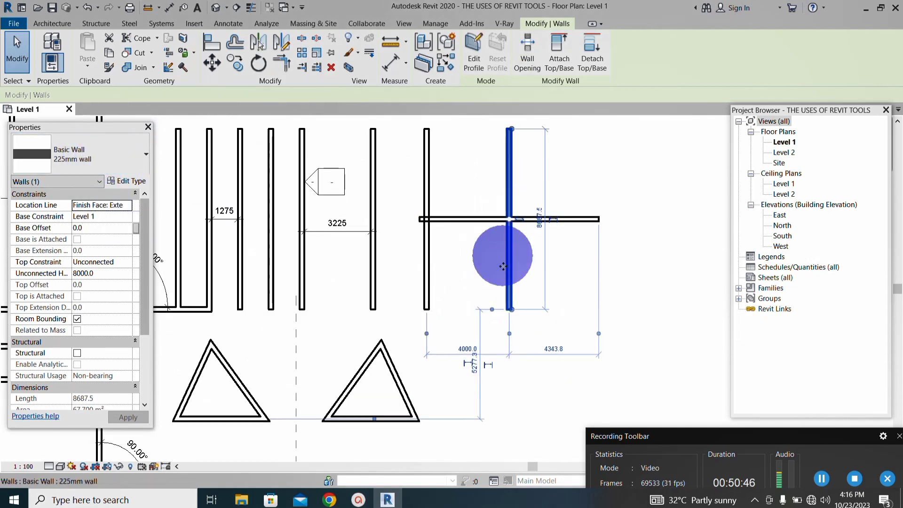
scroll(501, 273, down, 1)
scroll(500, 191, up, 2)
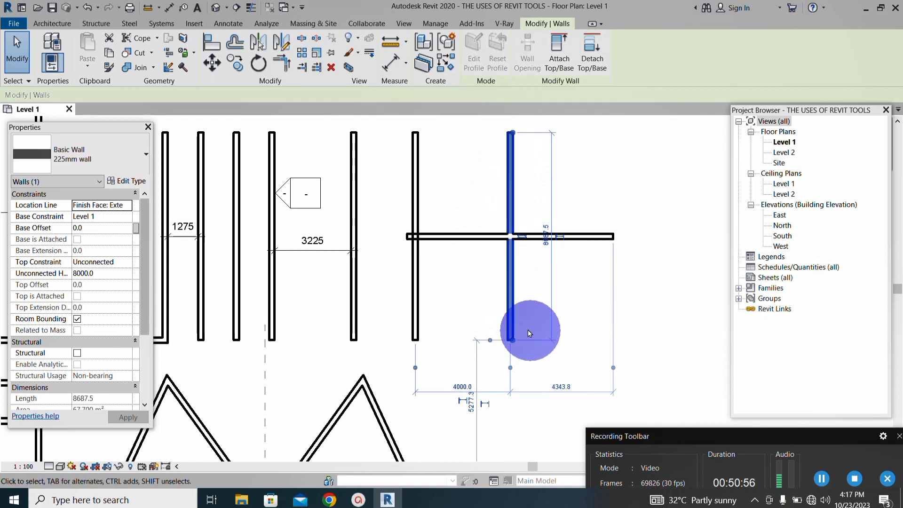
scroll(523, 312, down, 1)
scroll(522, 313, down, 3)
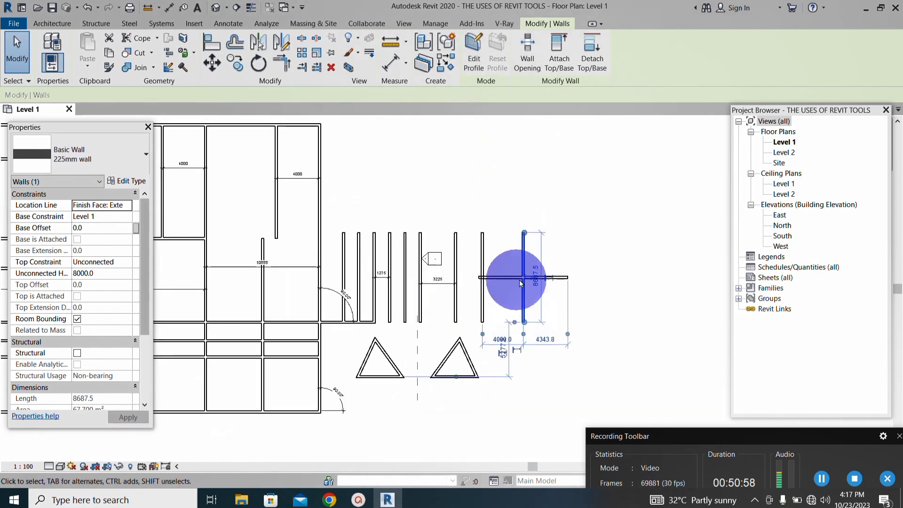
scroll(459, 323, up, 1)
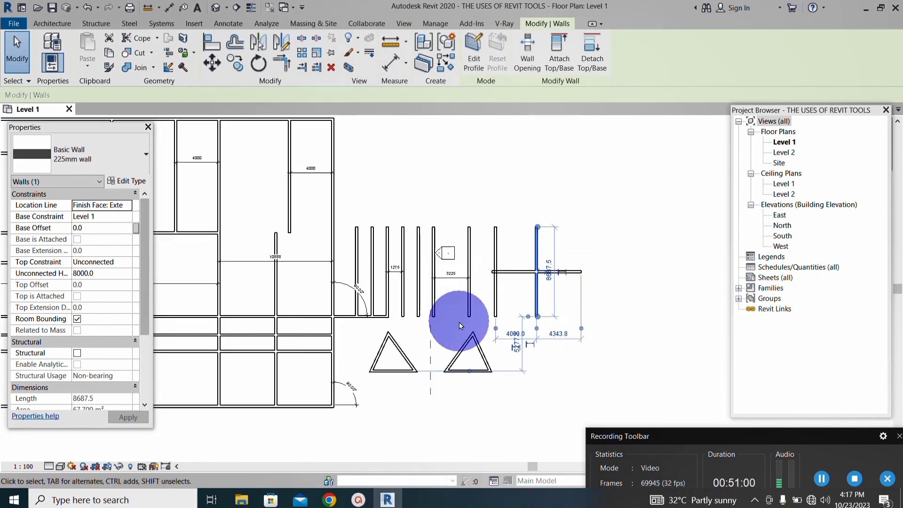